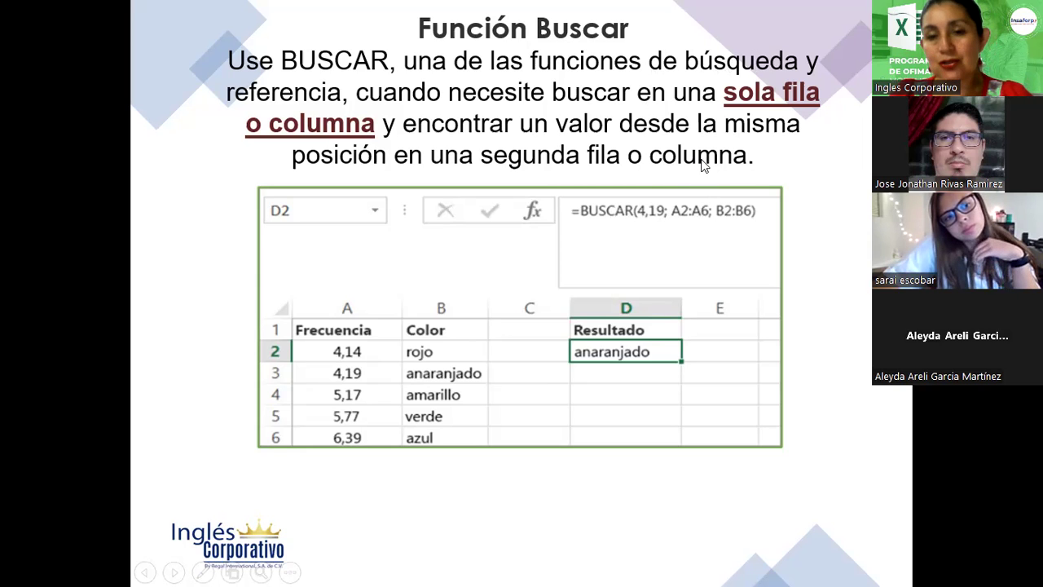
Advance the slideshow to the 'Hay dos formas de utilizar BUSCAR' slide
left_click(548, 370)
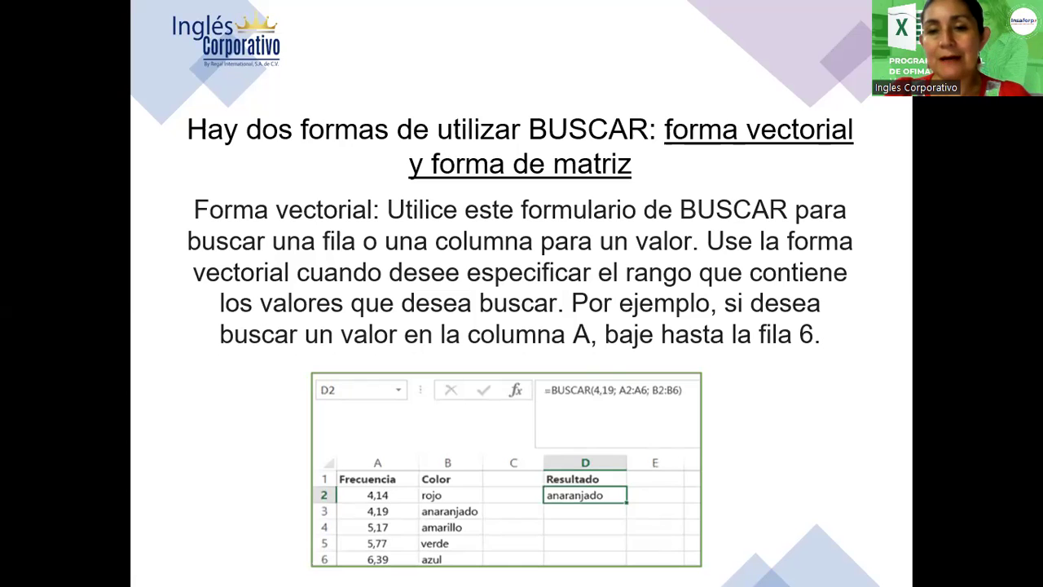
End the slideshow and return to the Funcion Buscar.xlsx workbook in Excel
left_click(601, 350)
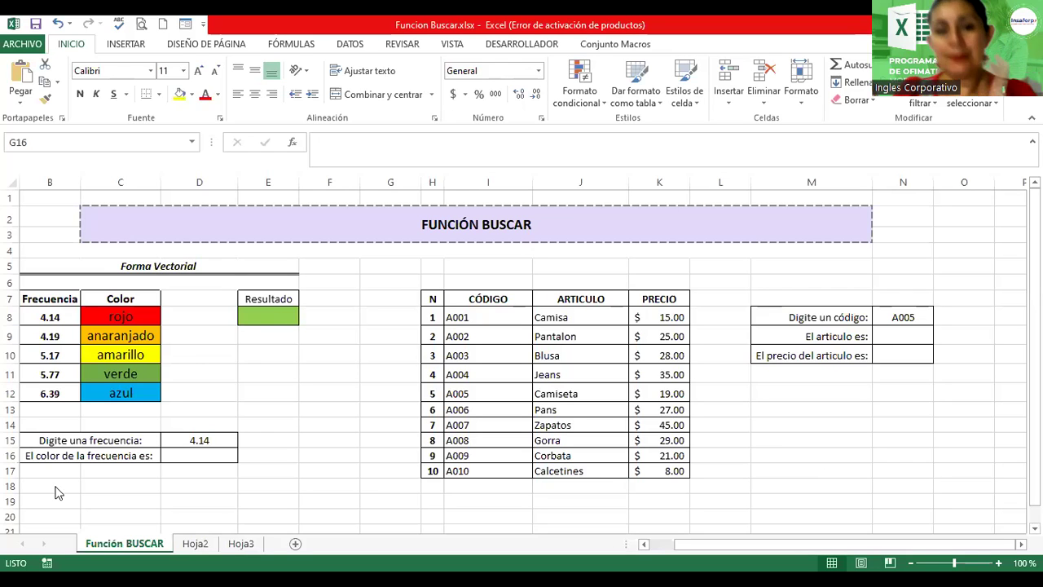
Select Resultado cell E8 and zoom the sheet to 140%, back at column A, row 1
left_click(274, 314)
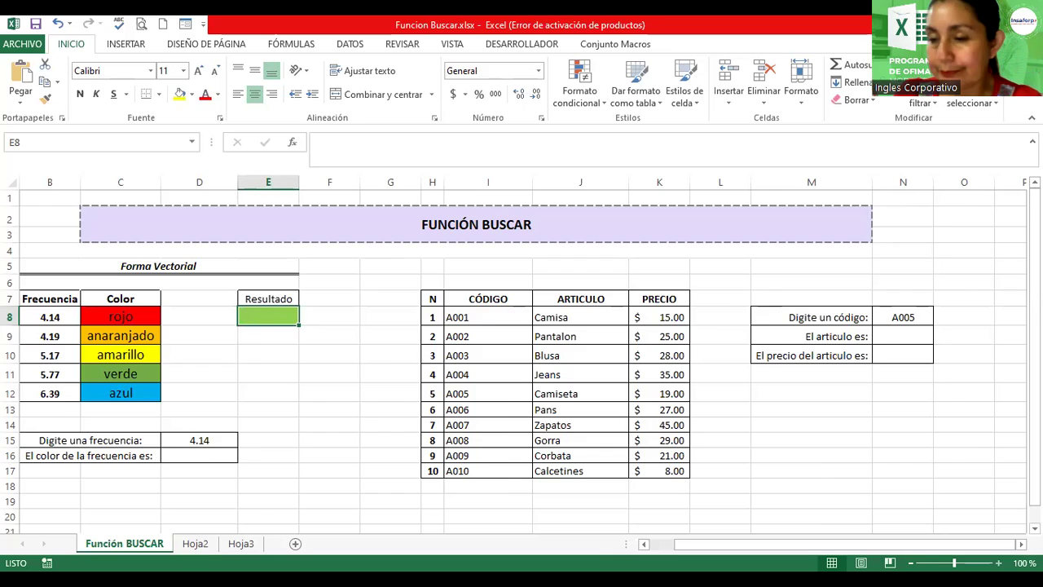
scroll(913, 544, "up", 2, "ctrl")
scroll(912, 544, "up", 1, "ctrl")
scroll(913, 544, "up", 1, "ctrl")
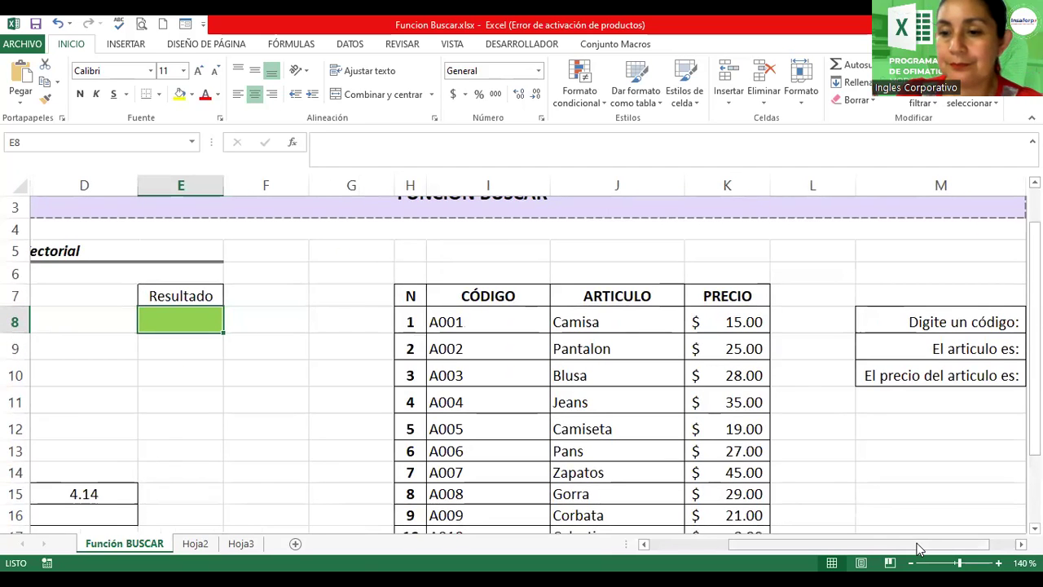
left_click_drag(918, 547, 838, 547)
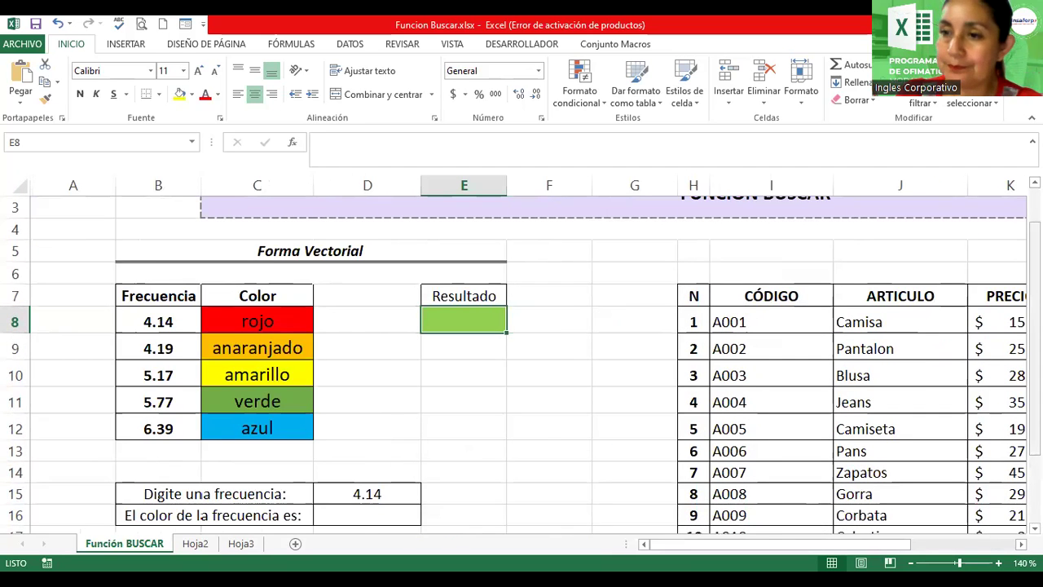
scroll(530, 303, "up", 1)
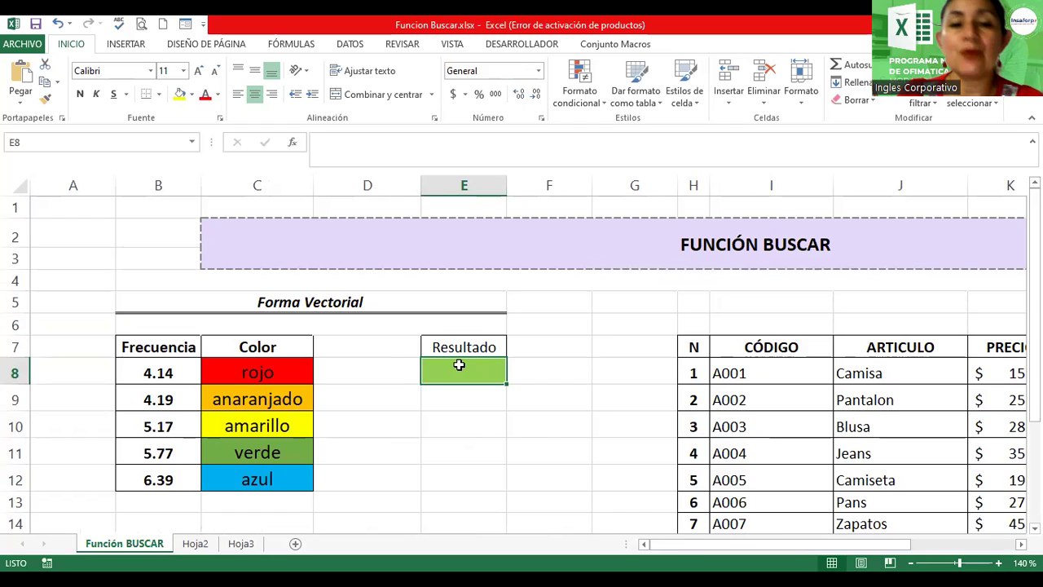
Point out the colour names C8–C12, reselect E8, and show the FÓRMULAS function library
left_click(267, 363)
left_click(259, 420)
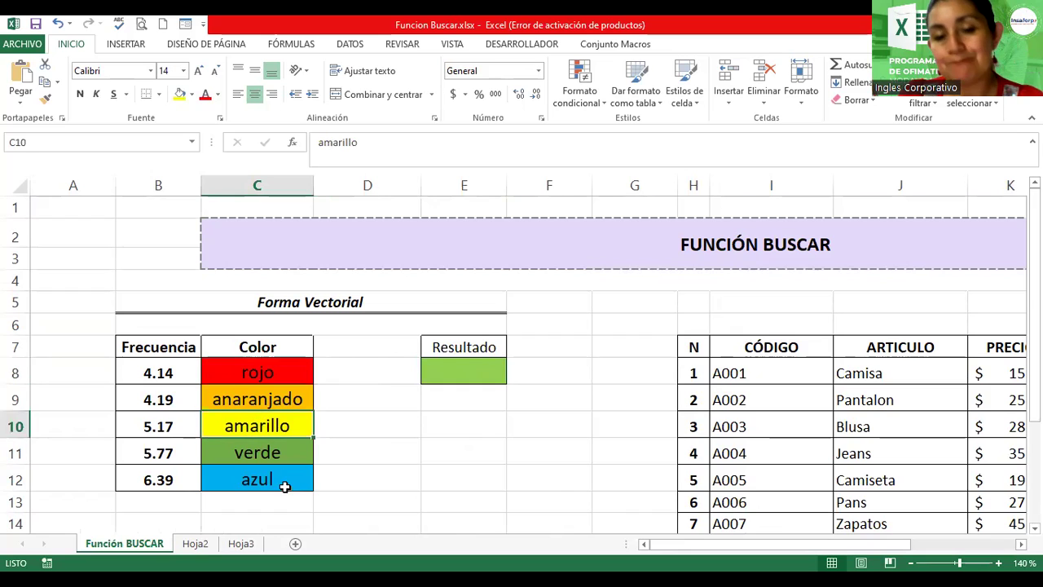
left_click(285, 486)
left_click(470, 373)
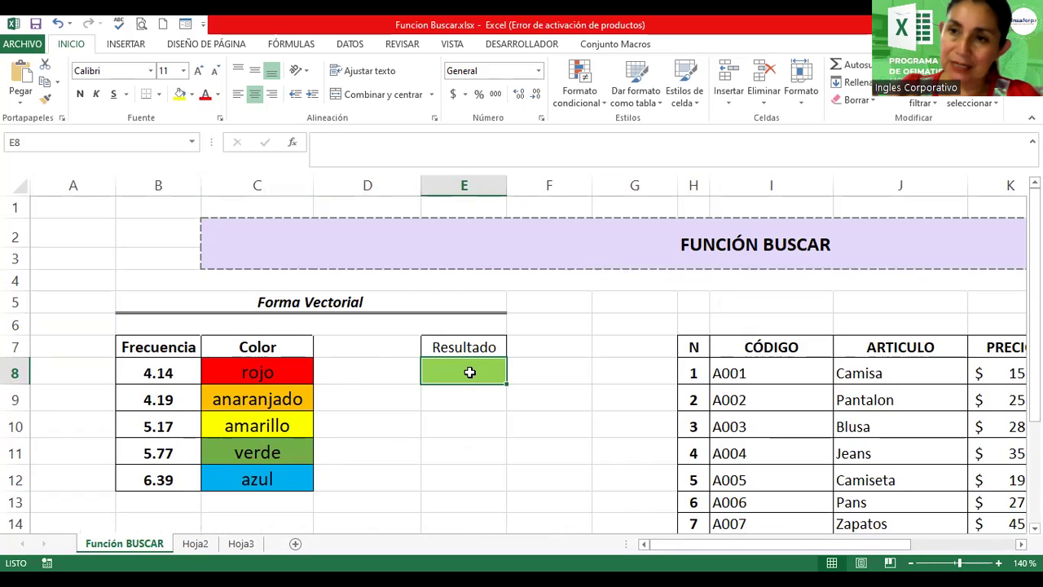
left_click(294, 45)
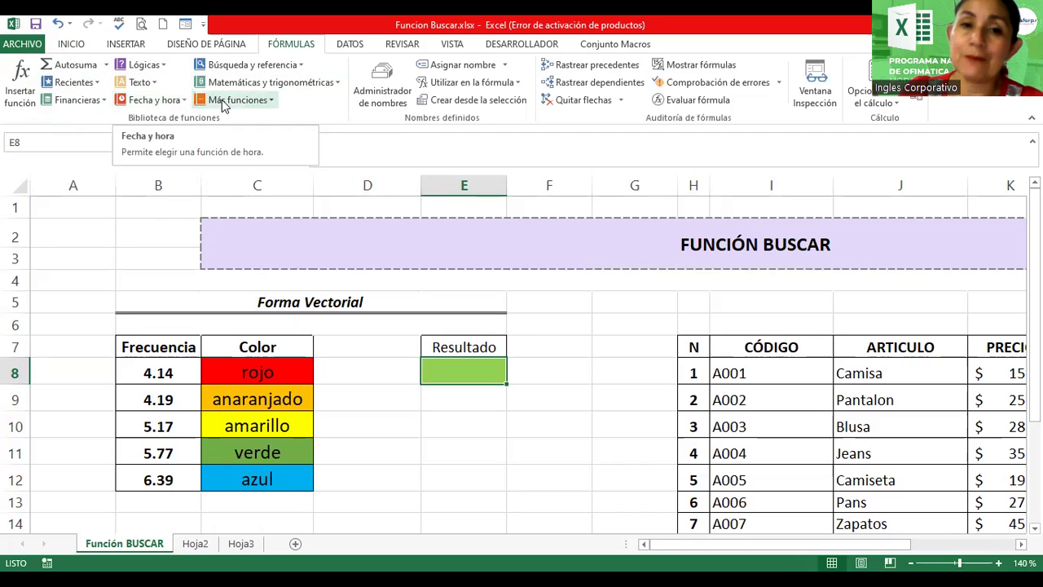
left_click(107, 65)
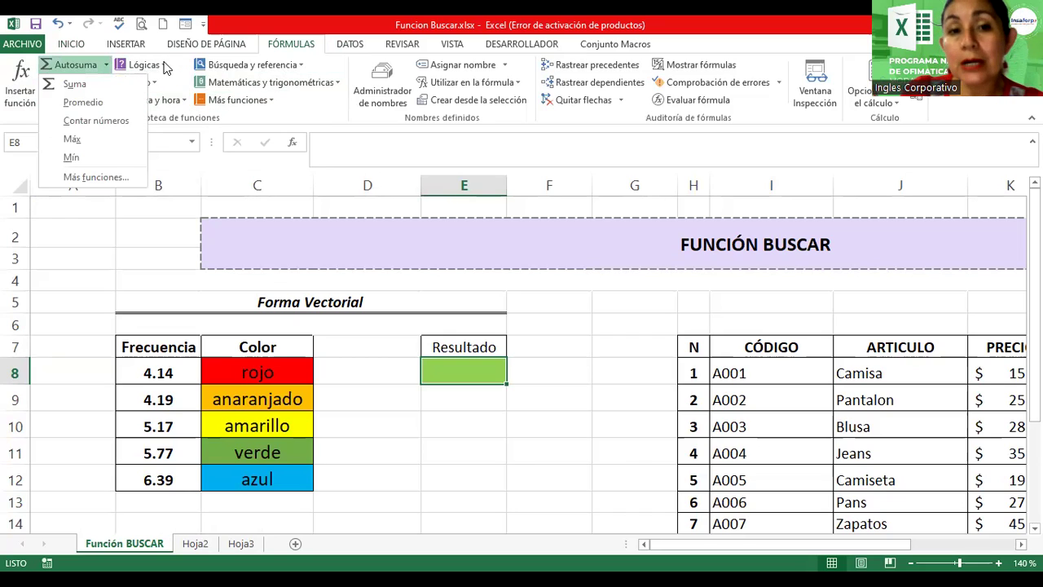
left_click(165, 67)
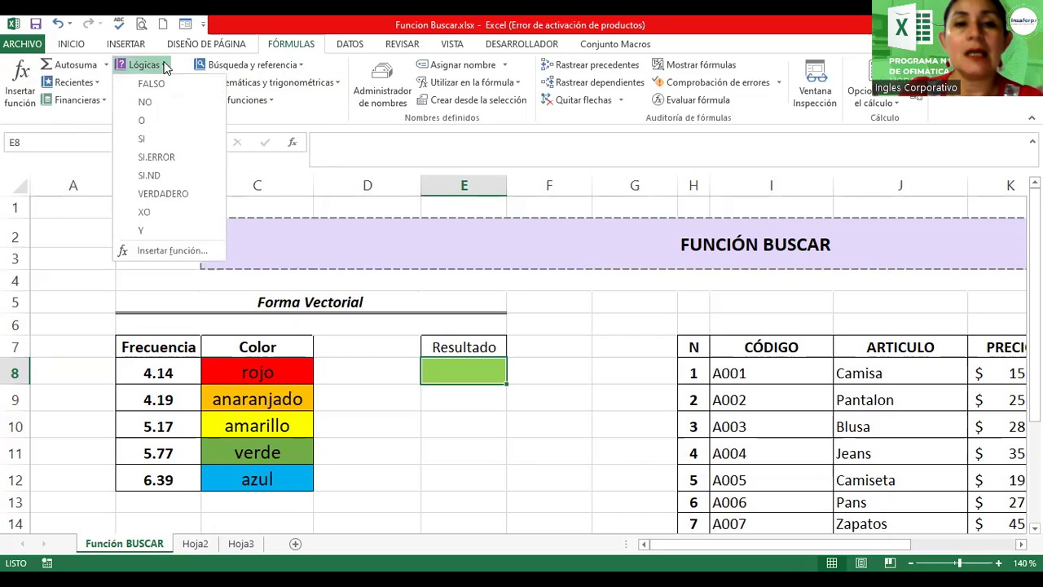
left_click(302, 63)
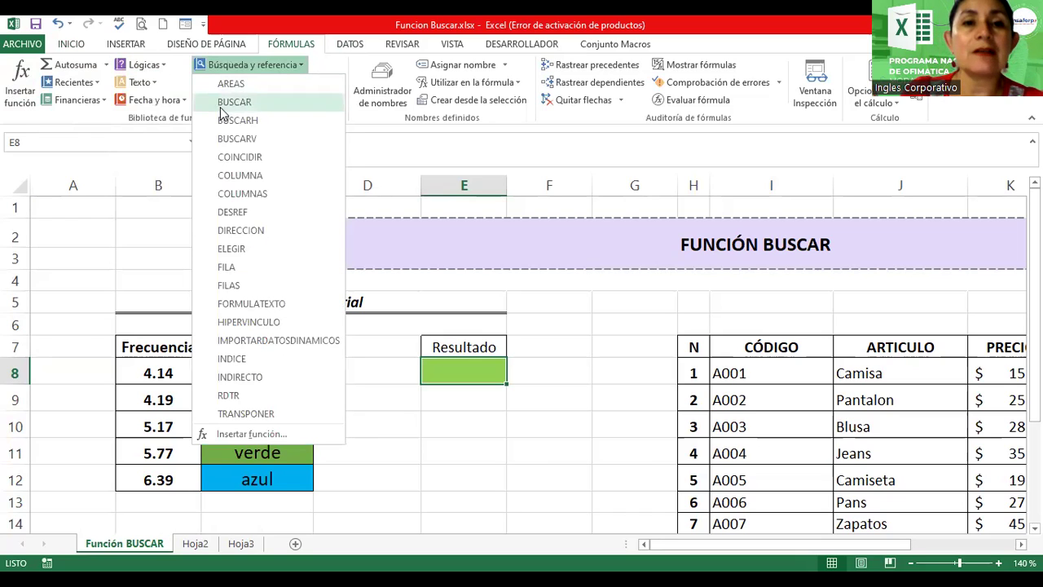
left_click(184, 99)
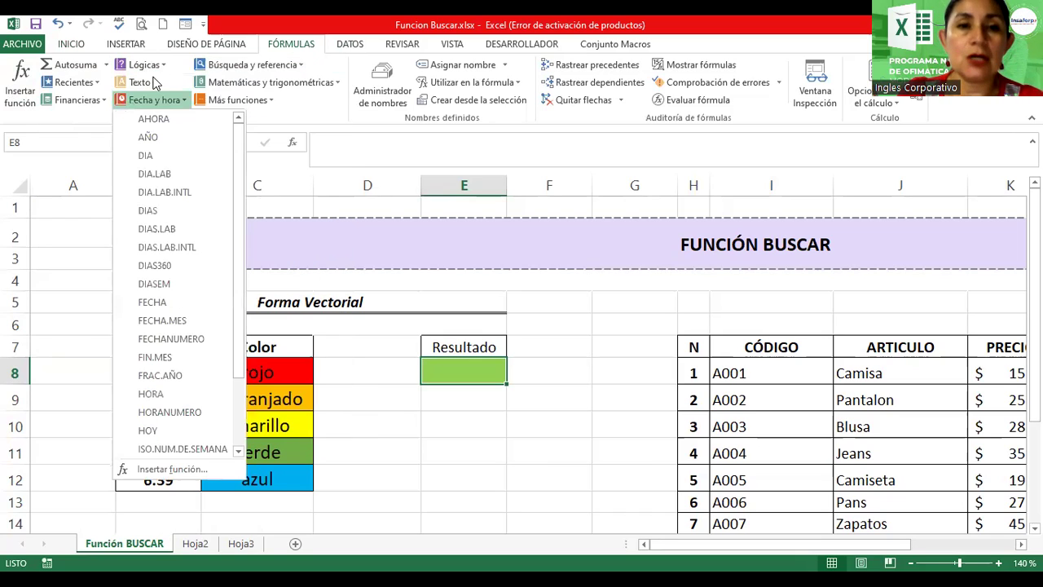
left_click(152, 76)
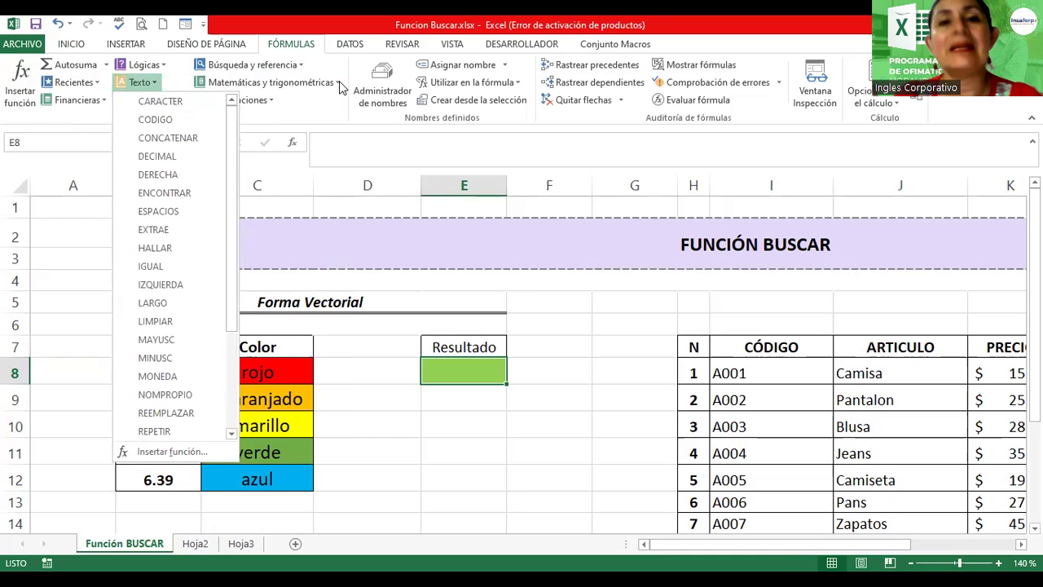
left_click(341, 86)
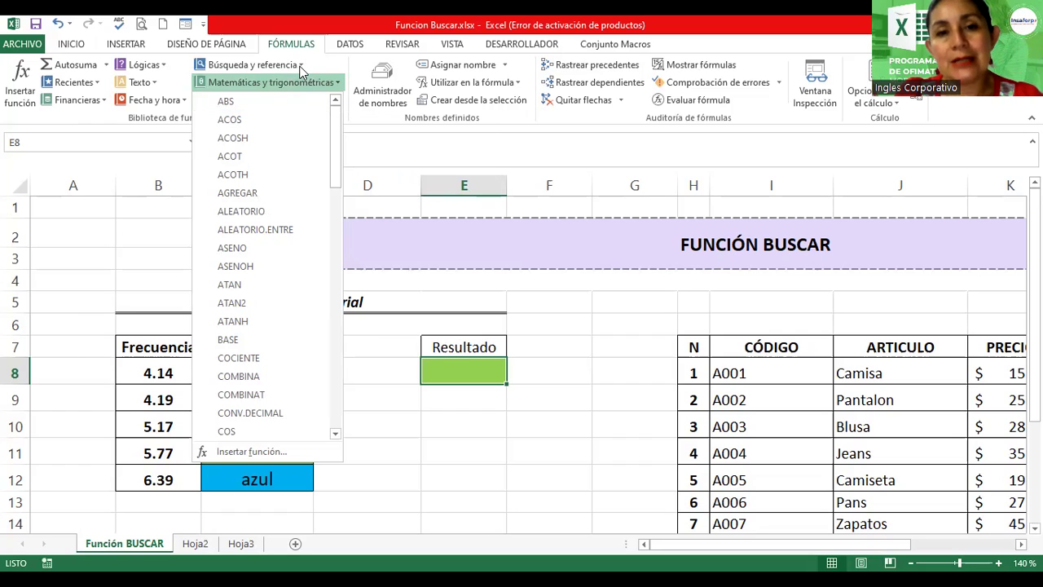
left_click(301, 69)
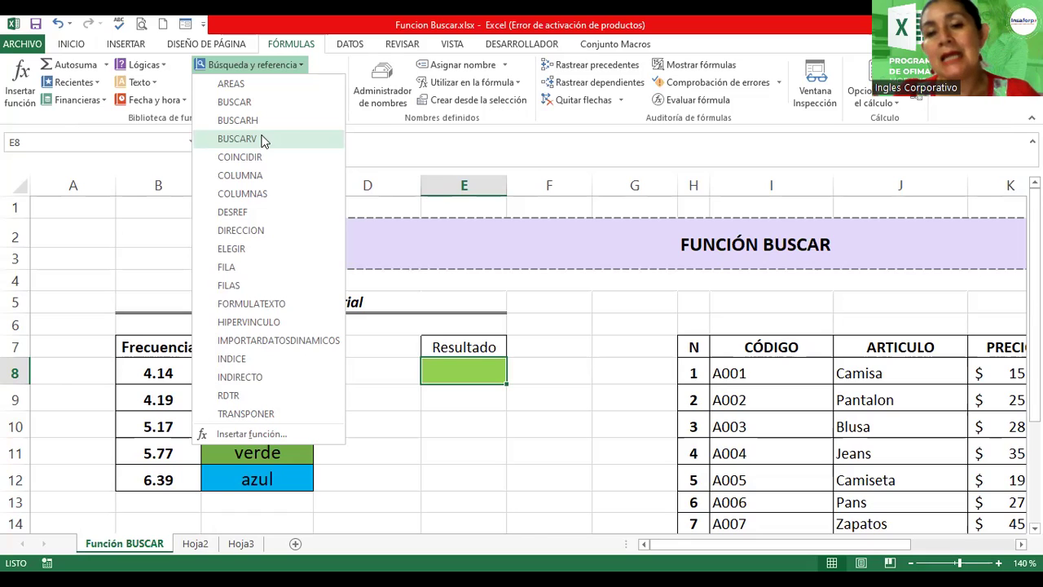
left_click(468, 366)
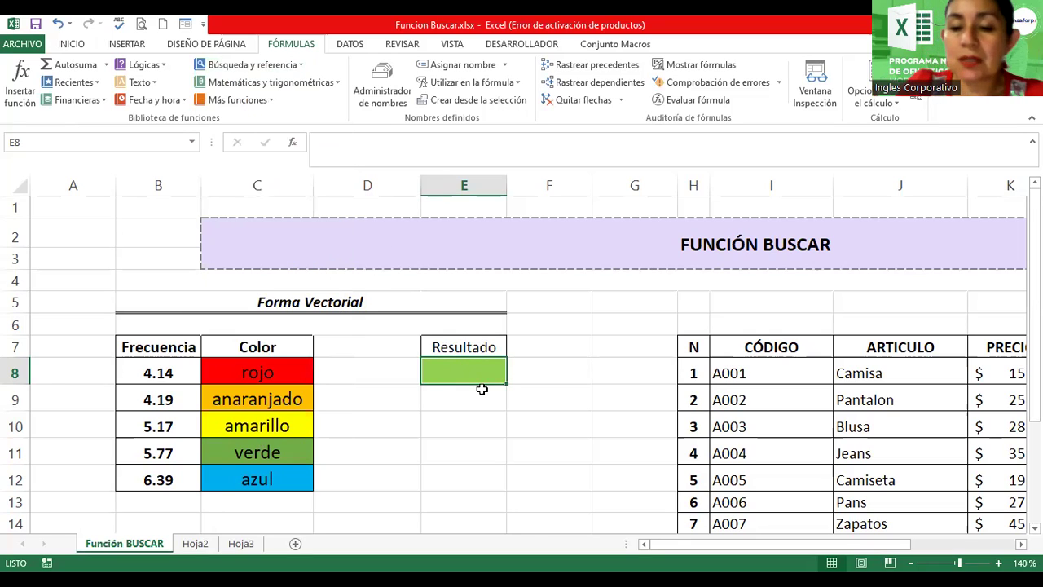
In E8, begin the formula =buscar(4.19; with the Frecuencia column scrolled into view
type("=b")
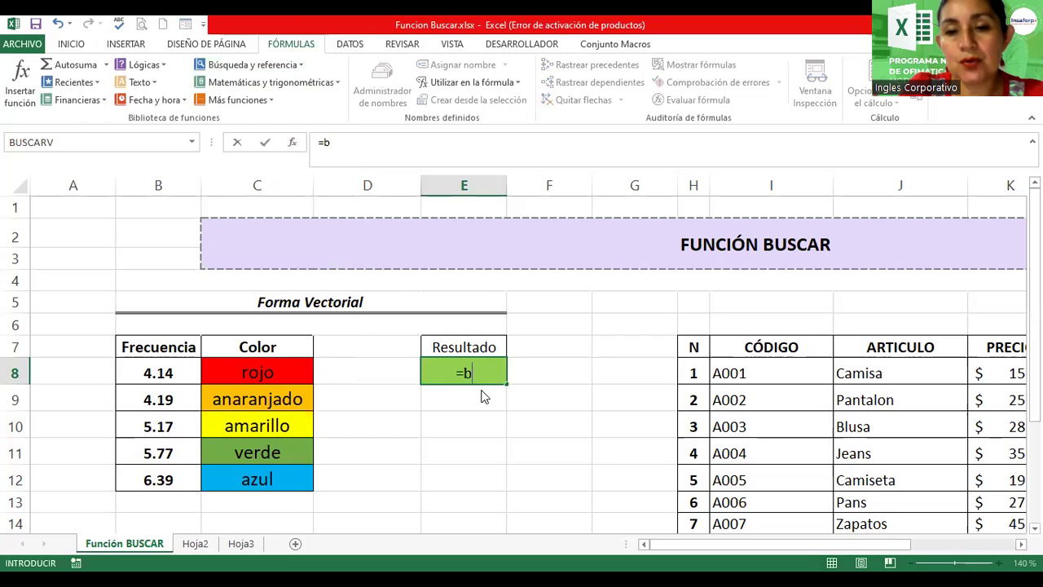
type("uscar")
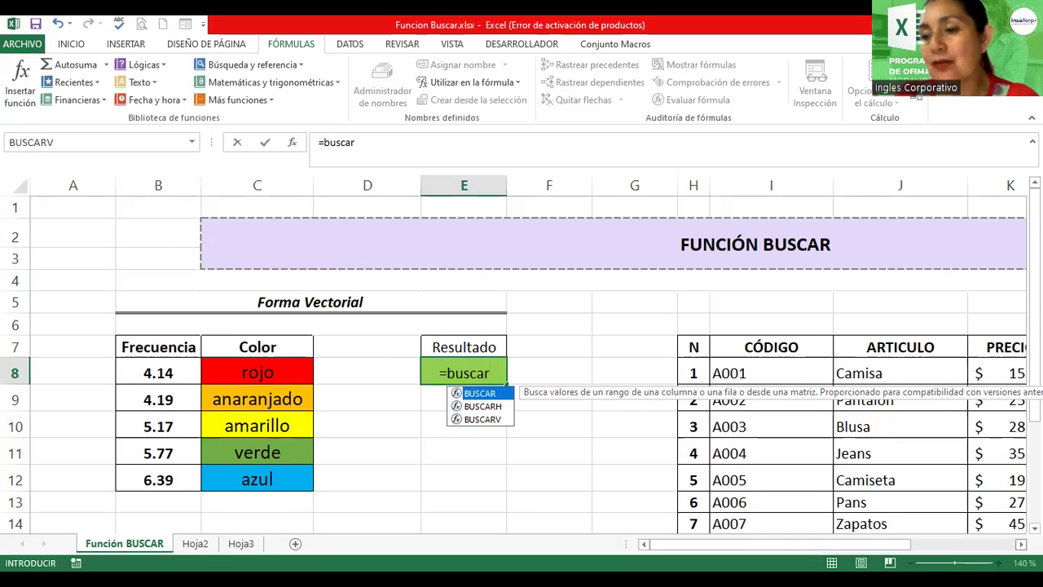
left_click(1020, 543)
left_click(1020, 543)
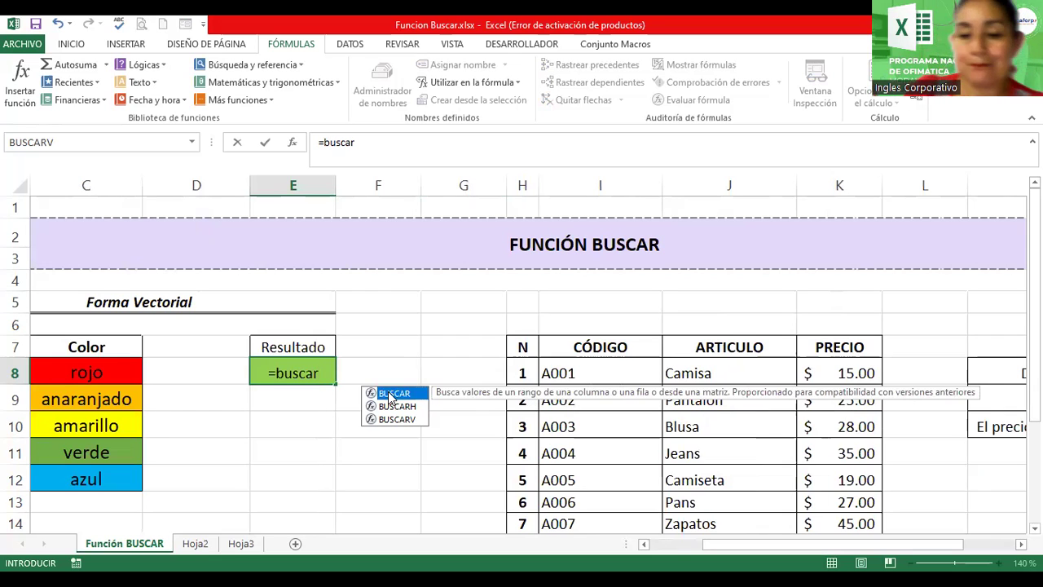
type("(")
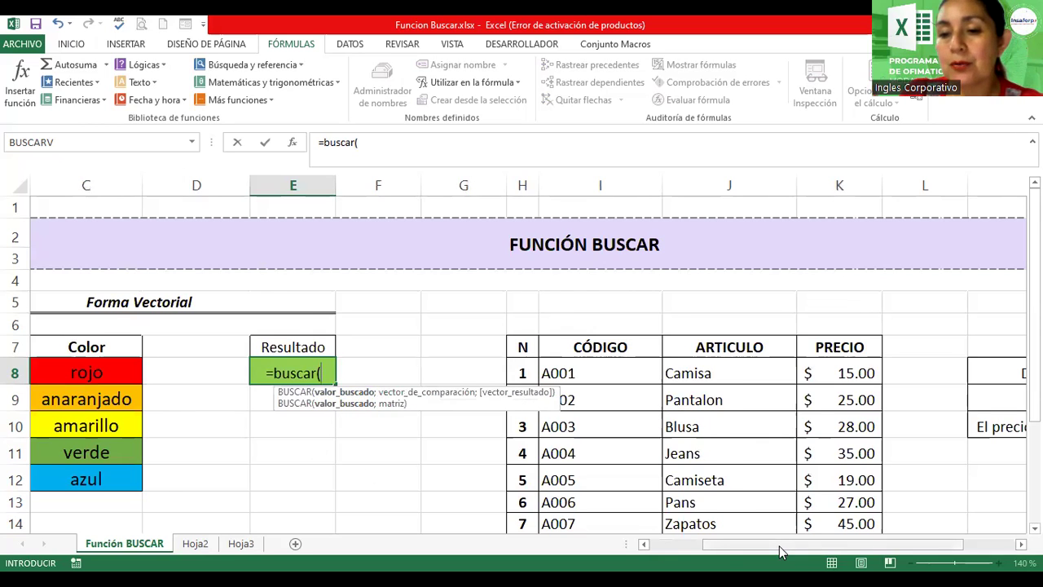
left_click_drag(780, 552, 717, 554)
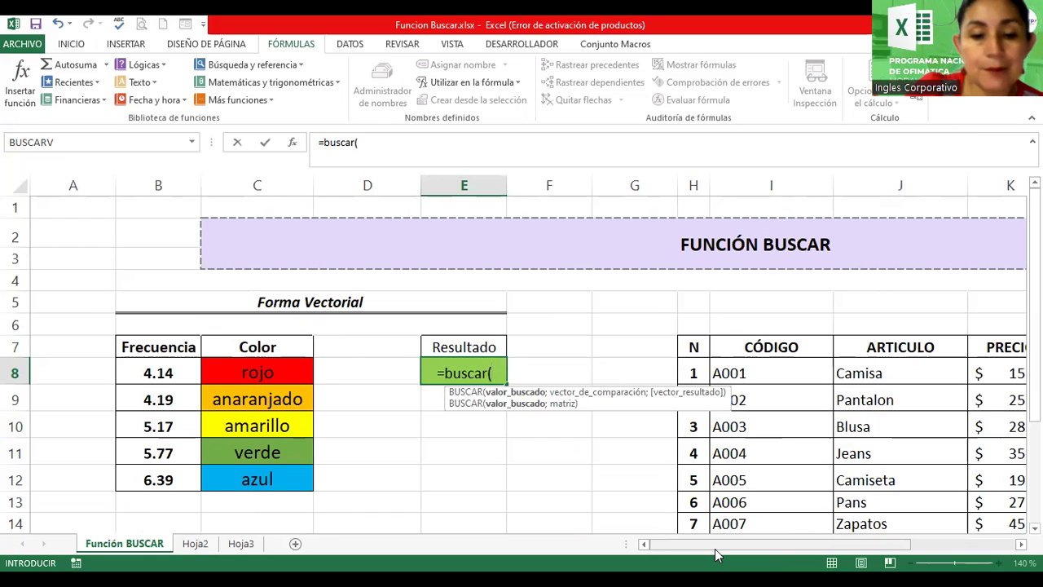
type("4.")
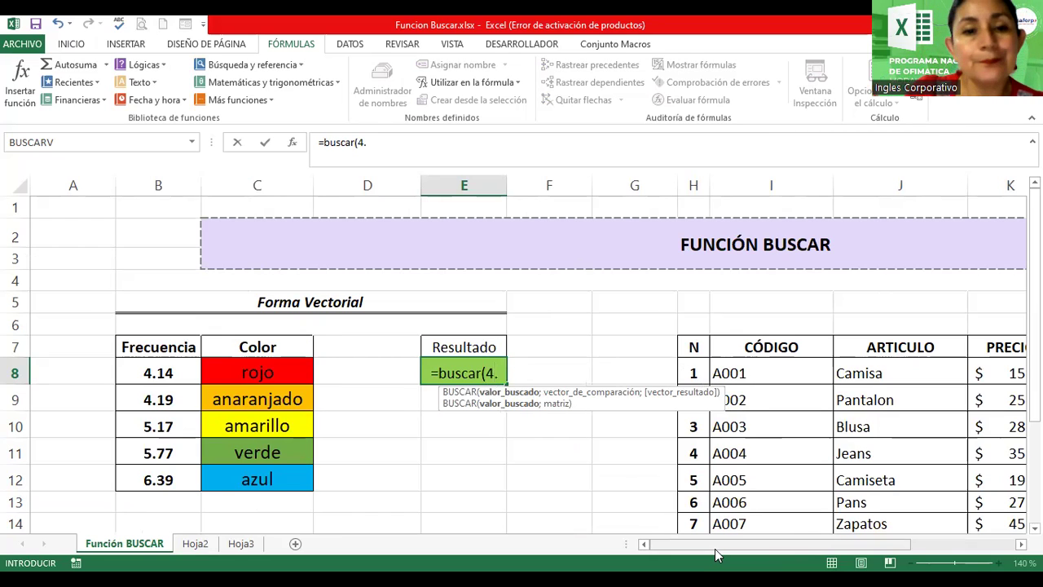
type("19")
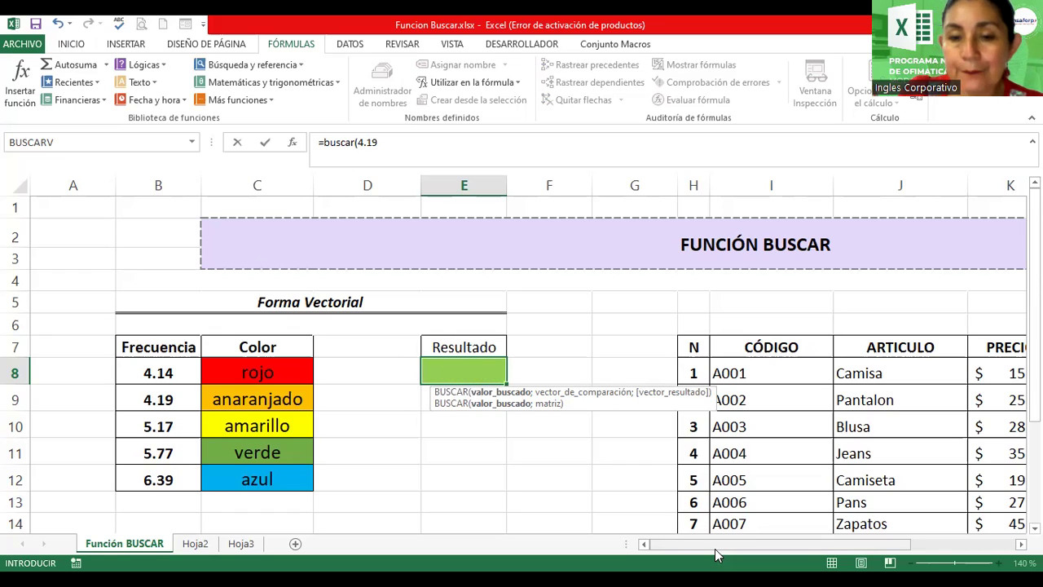
type(";")
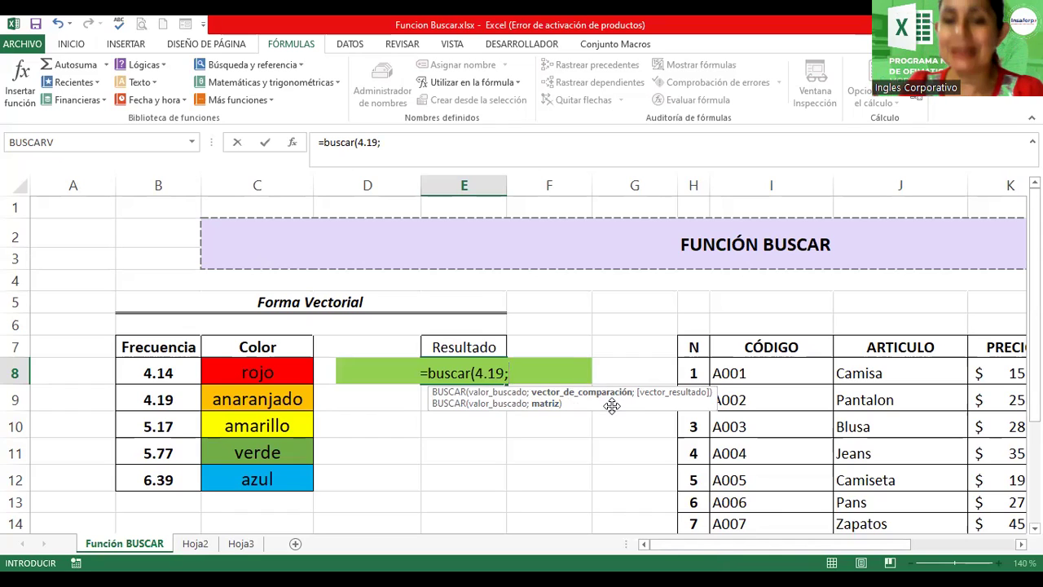
Add B8:B12 as the comparison vector and C8:C12 as the result vector
left_click(145, 375)
left_click_drag(145, 375, 164, 468)
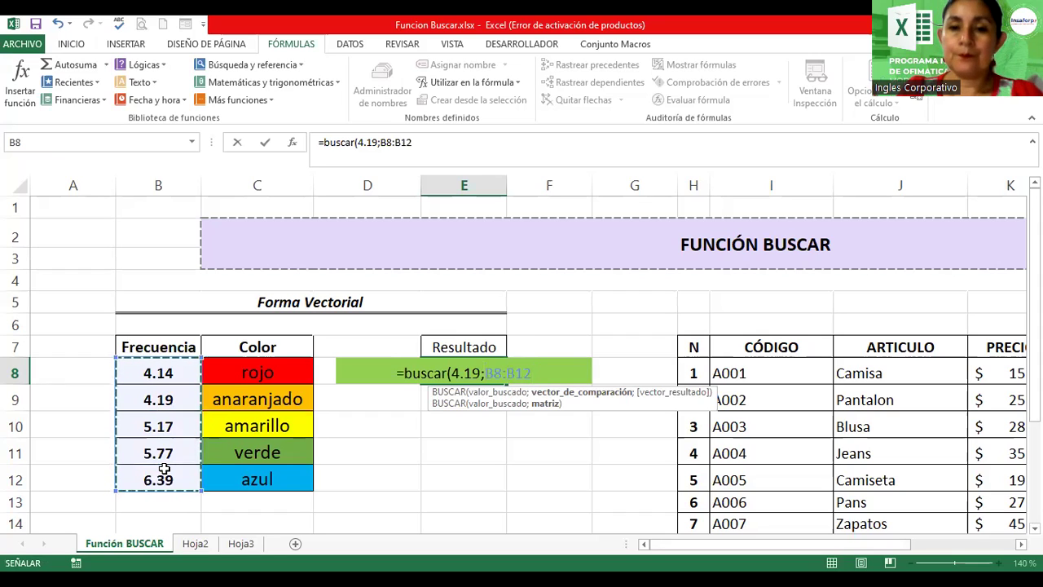
type(";")
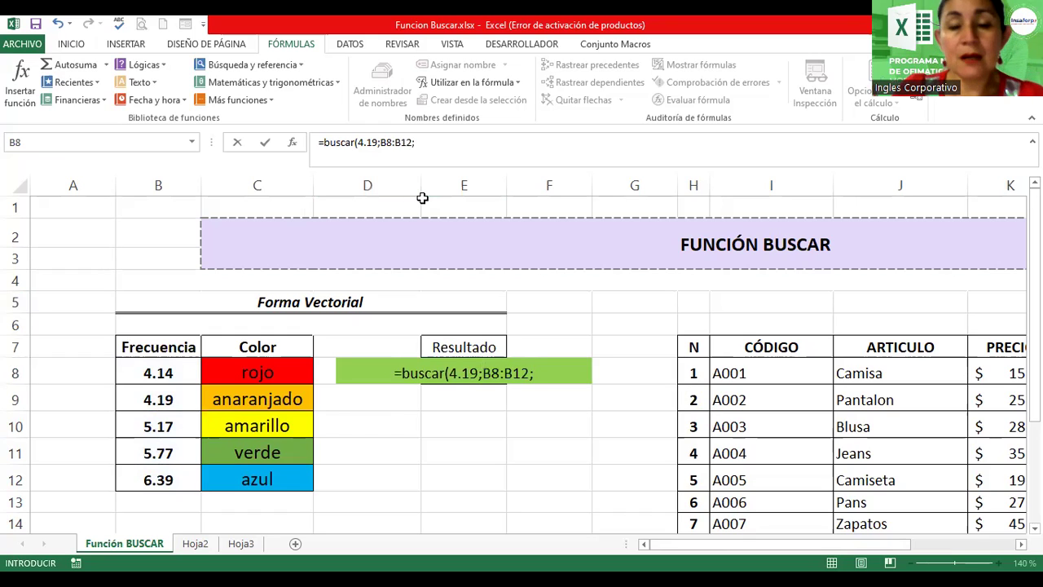
left_click(559, 374)
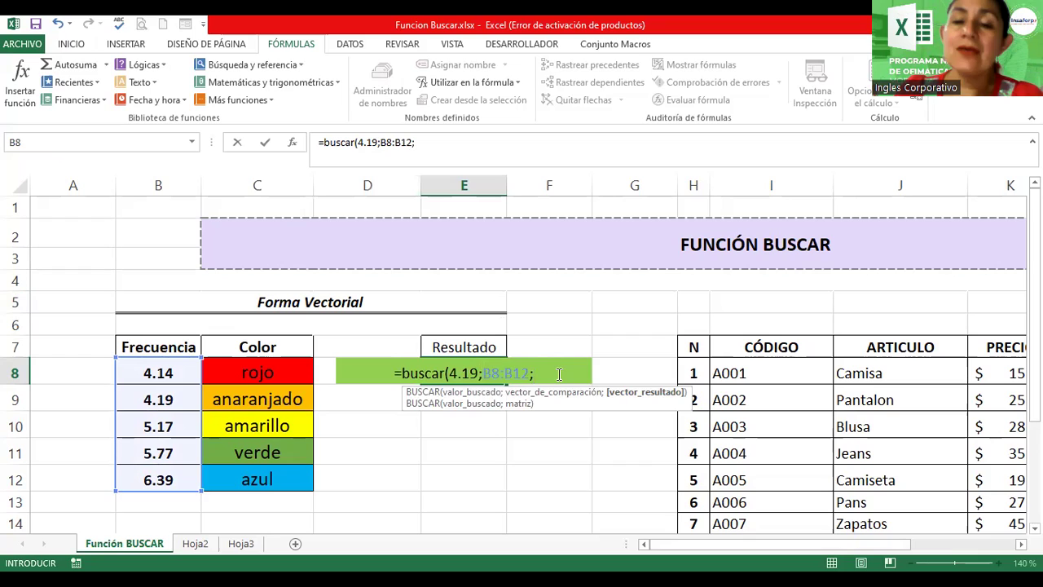
left_click(280, 371)
left_click_drag(279, 371, 279, 471)
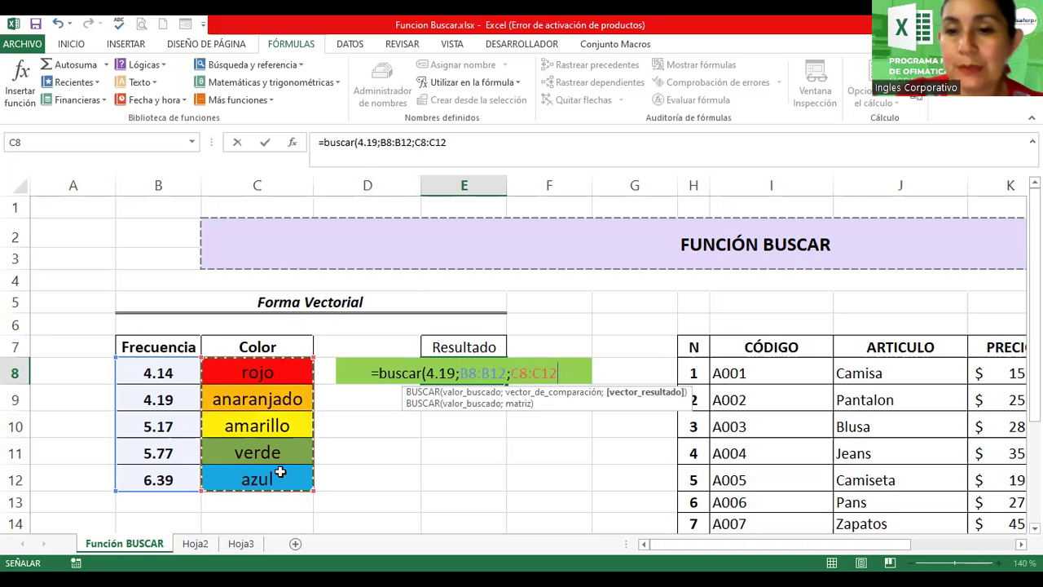
Close and enter =buscar(4.19;B8:B12;C8:C12) in E8, returning anaranjado, then recheck it
type(")")
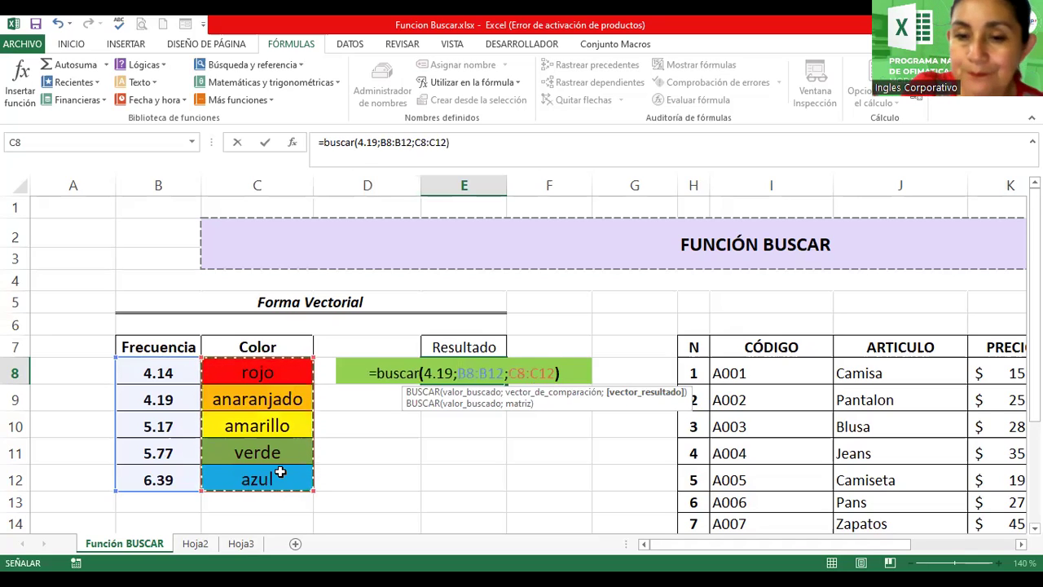
key("Return")
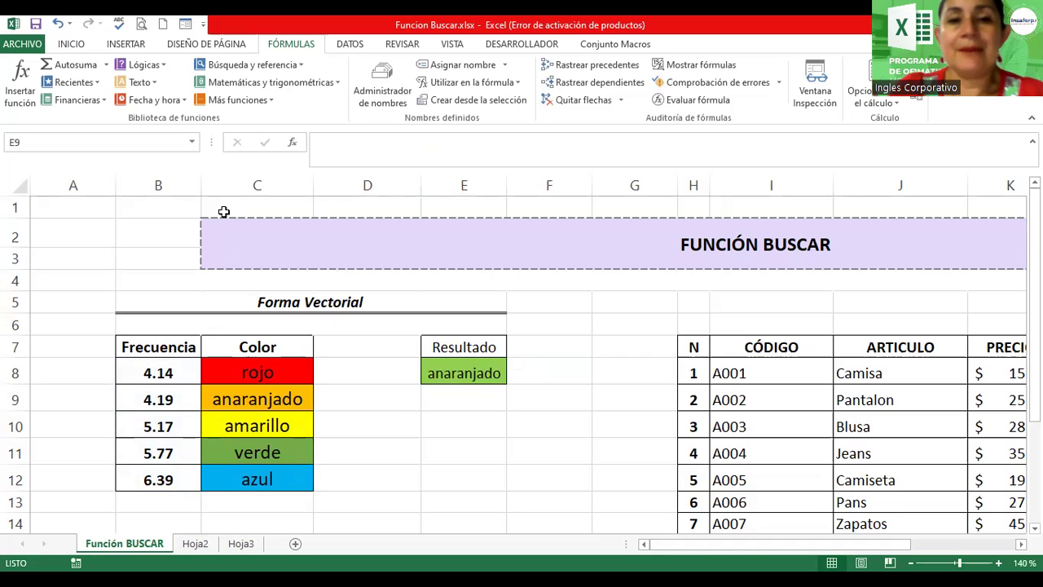
double_click(457, 375)
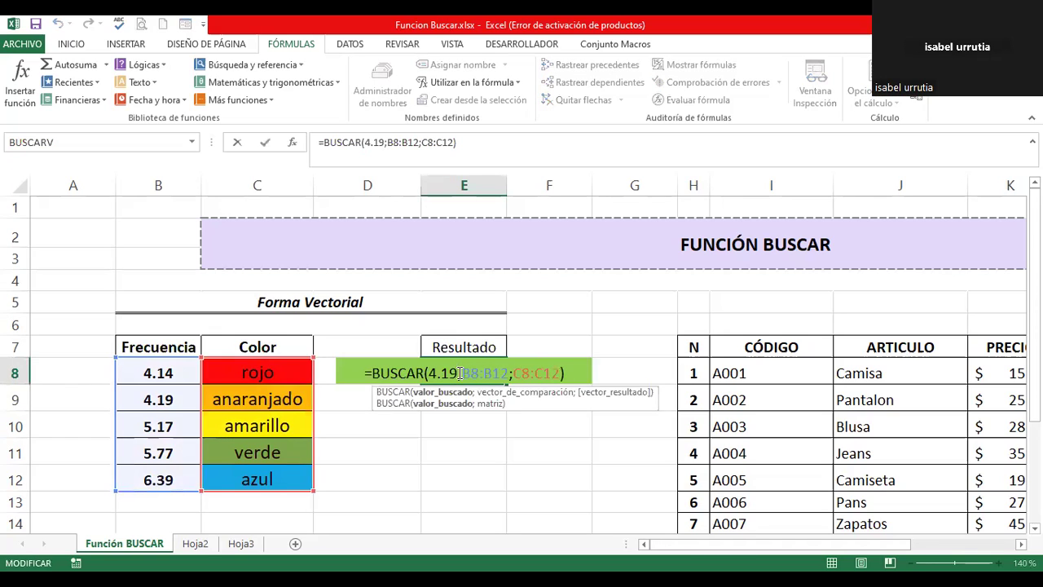
key("Return")
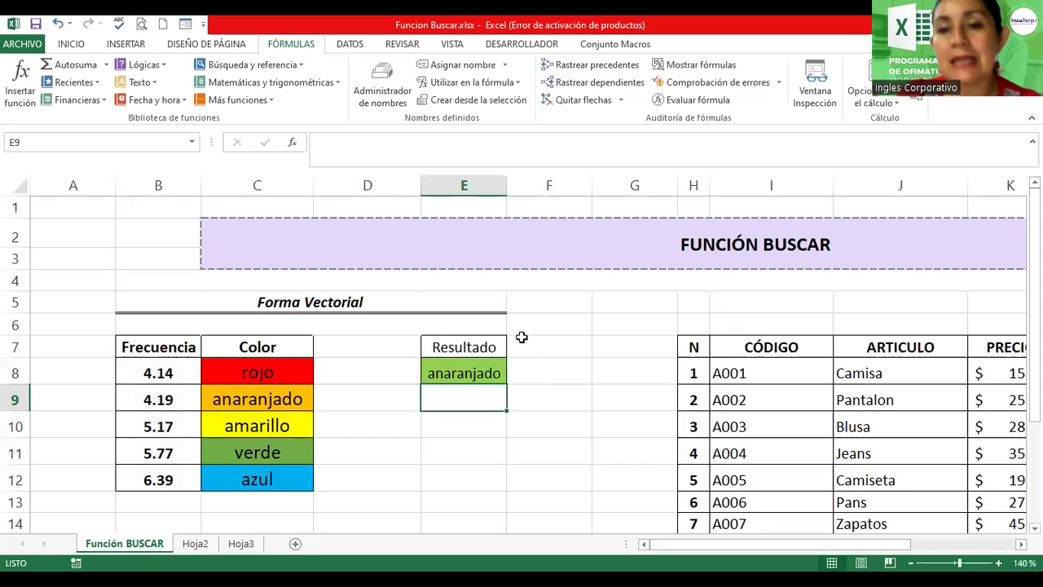
Rename header E7 to 'Resultado 1' and fill it into F7 as 'Resultado 2'
left_click(487, 348)
double_click(499, 347)
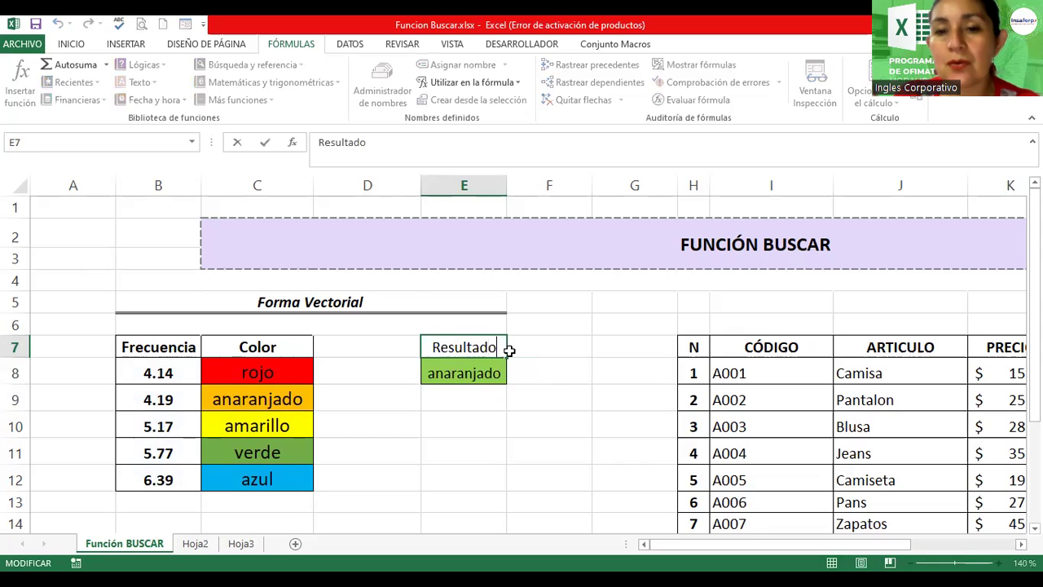
type("1")
key("BackSpace")
type("1")
key("Return")
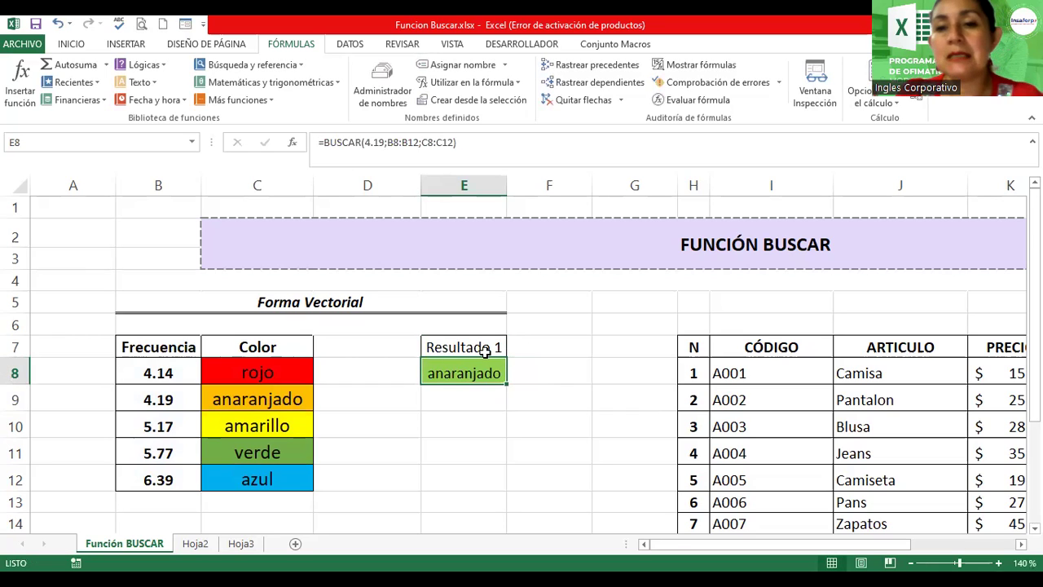
left_click(485, 347)
left_click_drag(509, 357, 570, 356)
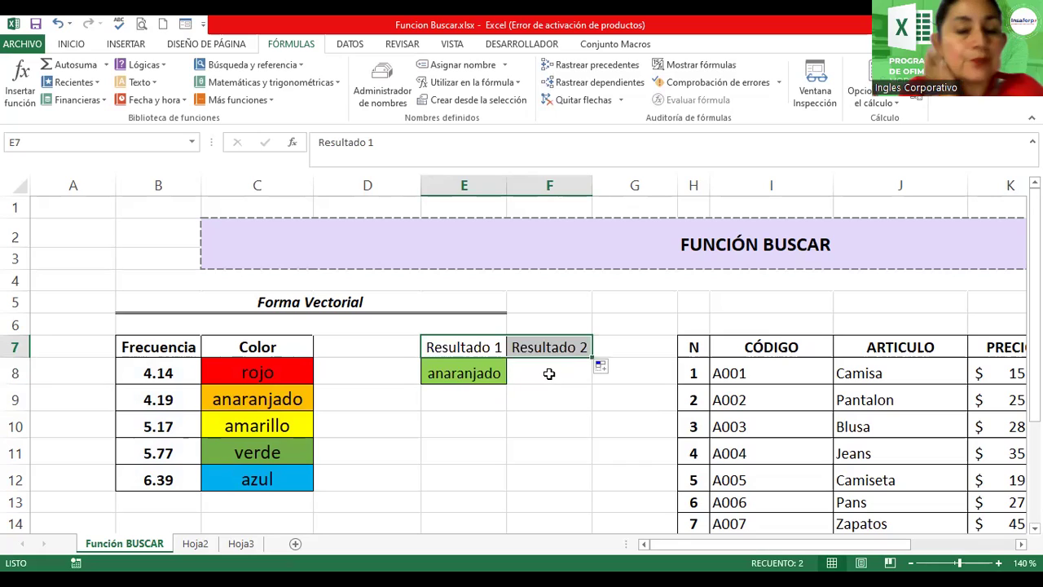
Enter =buscar(6.39;B8:B12;C8:C12) in F8
left_click(542, 372)
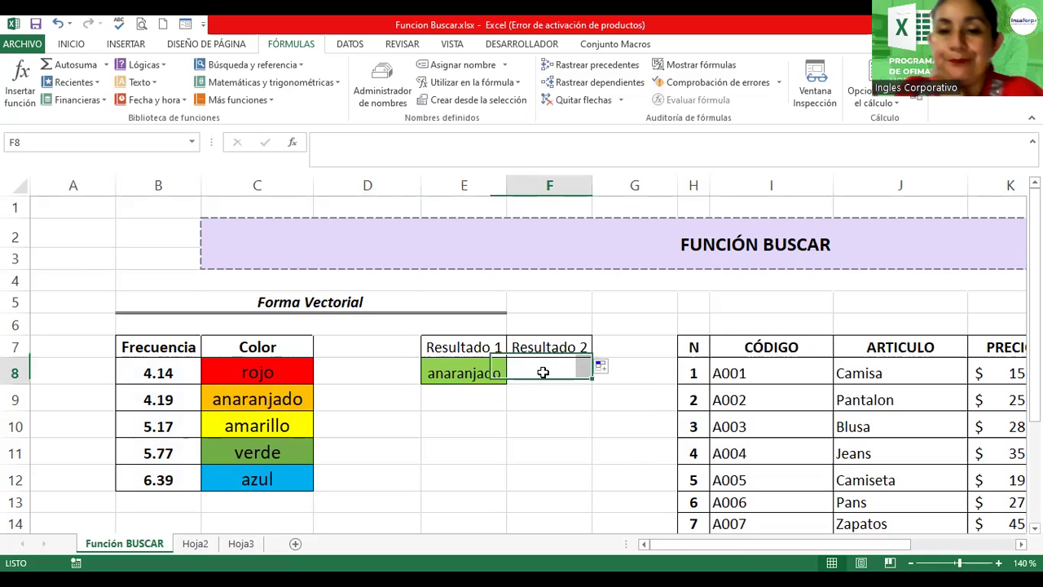
type("=buscar")
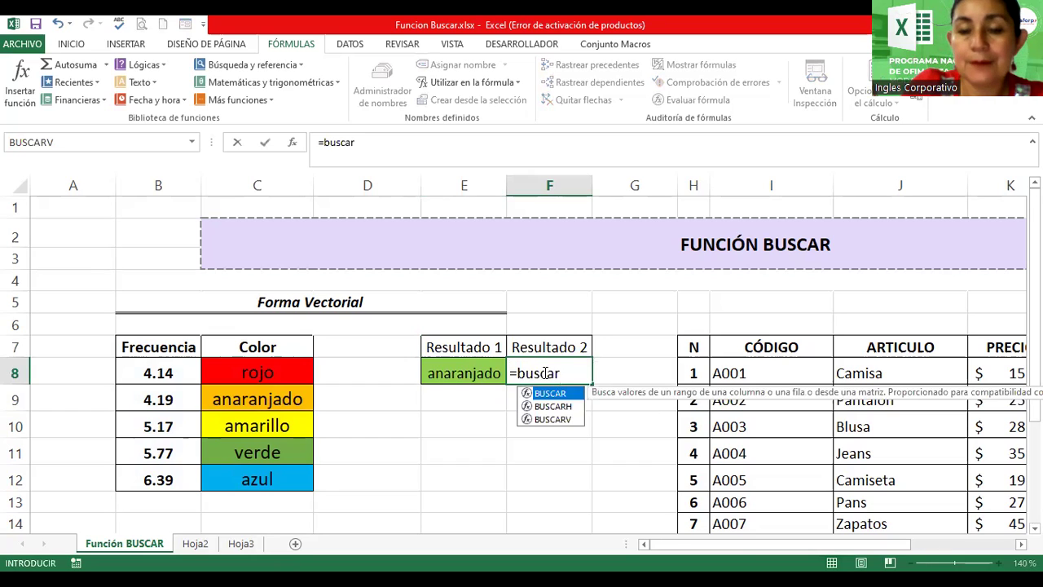
type("(")
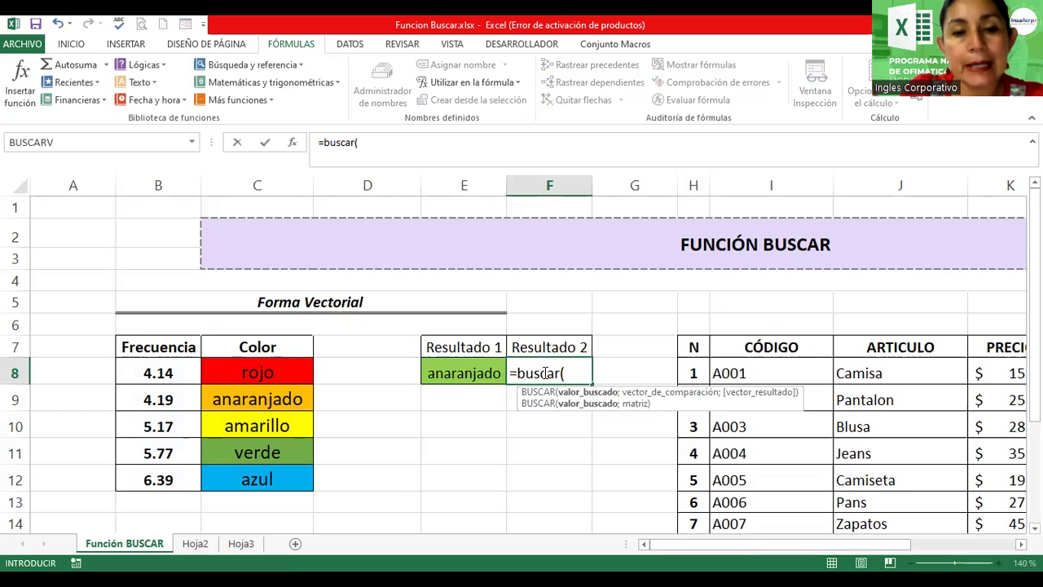
type("6.39;")
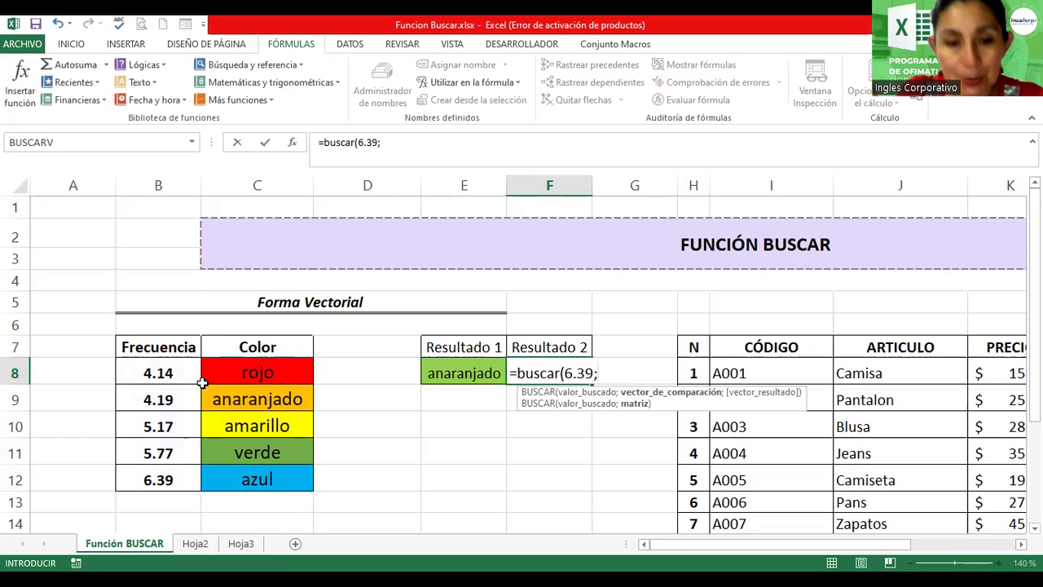
left_click_drag(161, 371, 167, 481)
type(";")
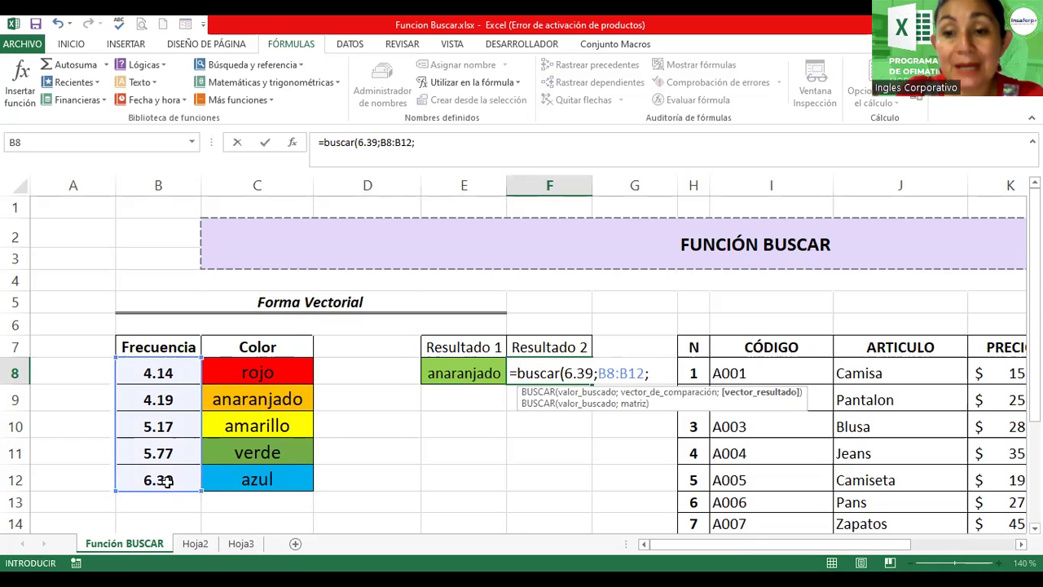
left_click_drag(251, 371, 256, 412)
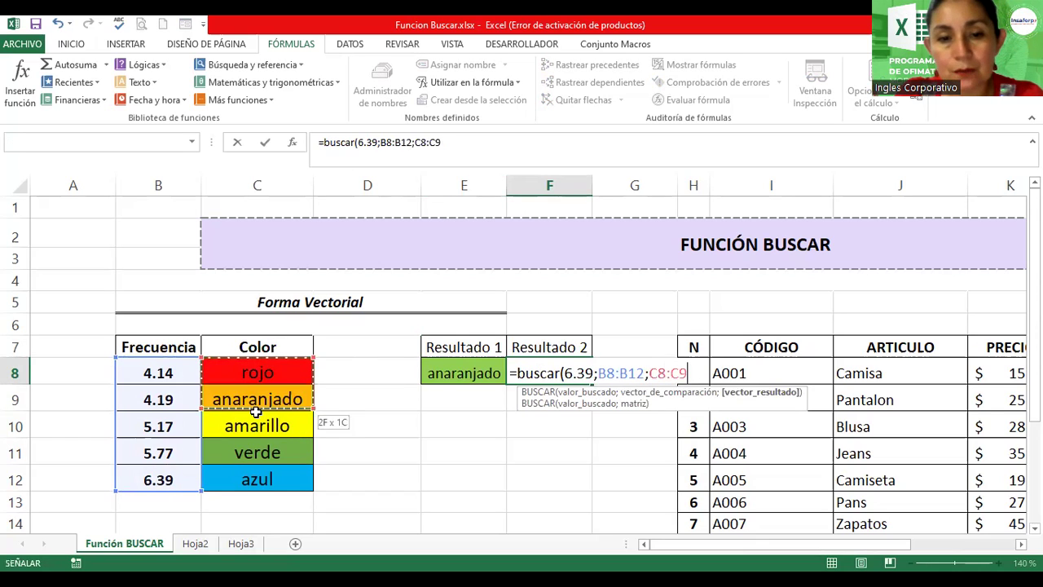
left_click_drag(267, 479, 267, 479)
type(")")
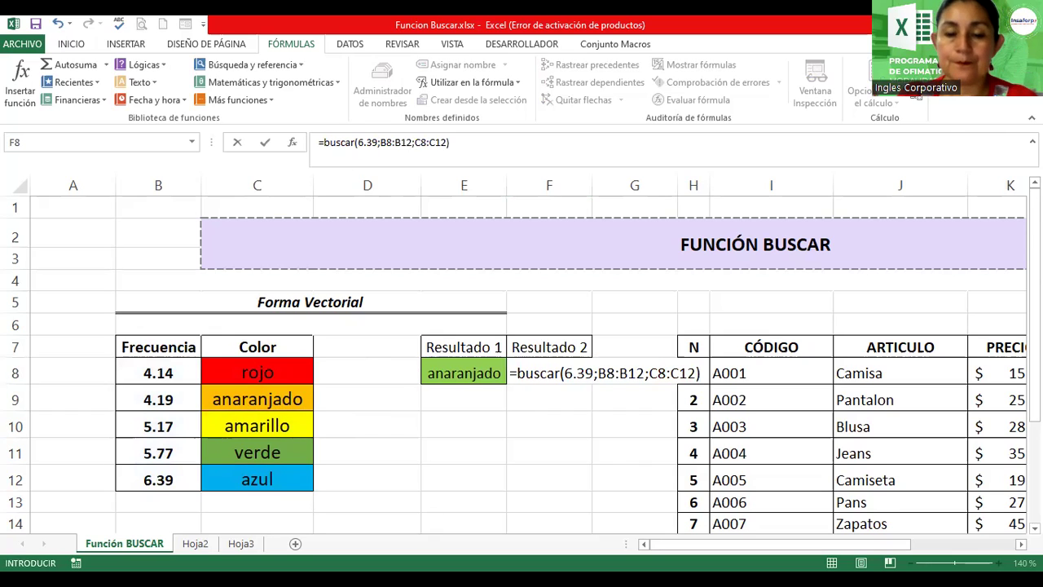
left_click(708, 370)
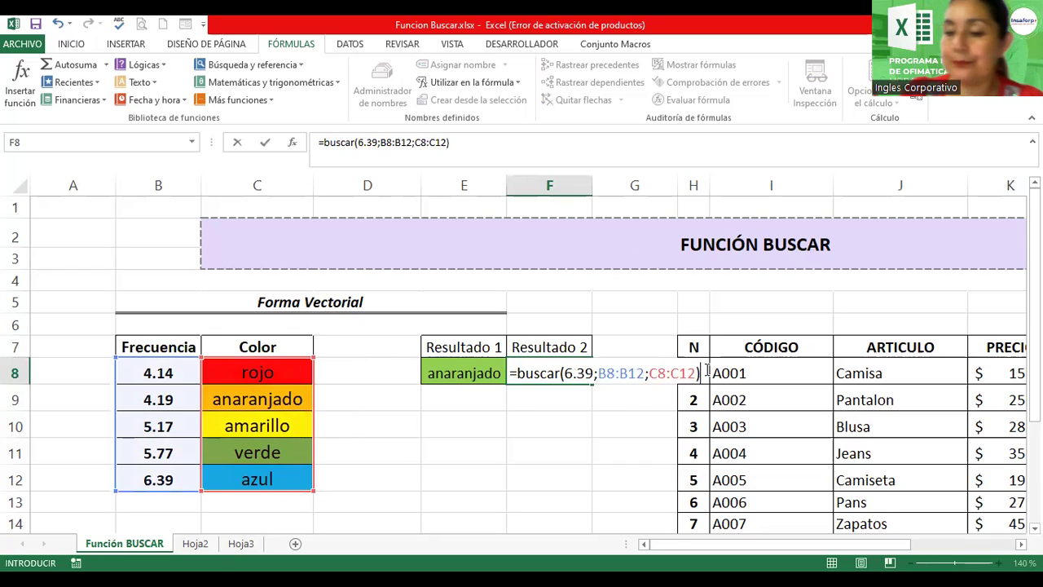
key("Return")
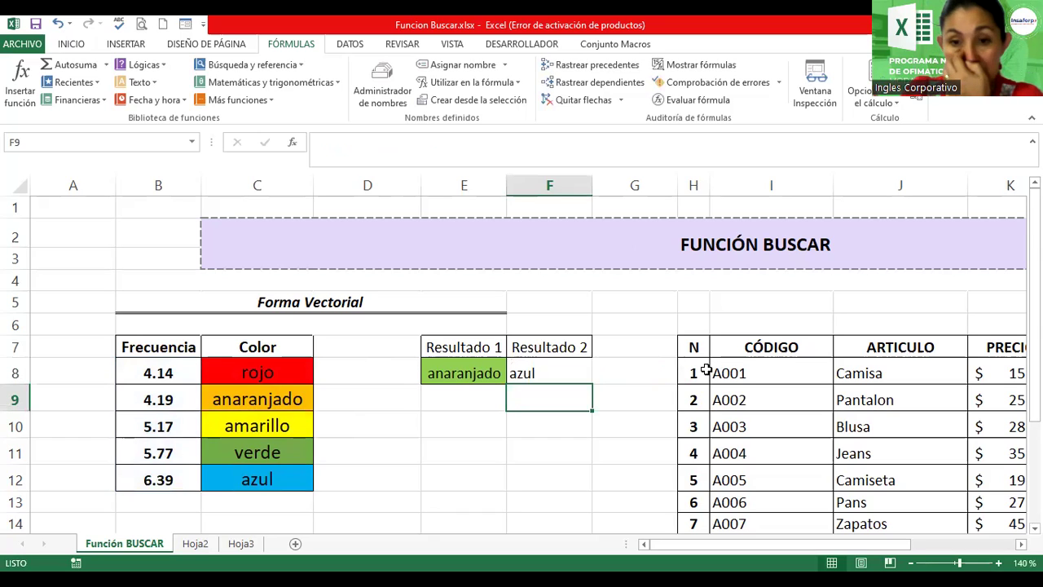
Make the anaranjado result in E8 bold with an orange fill
left_click(457, 373)
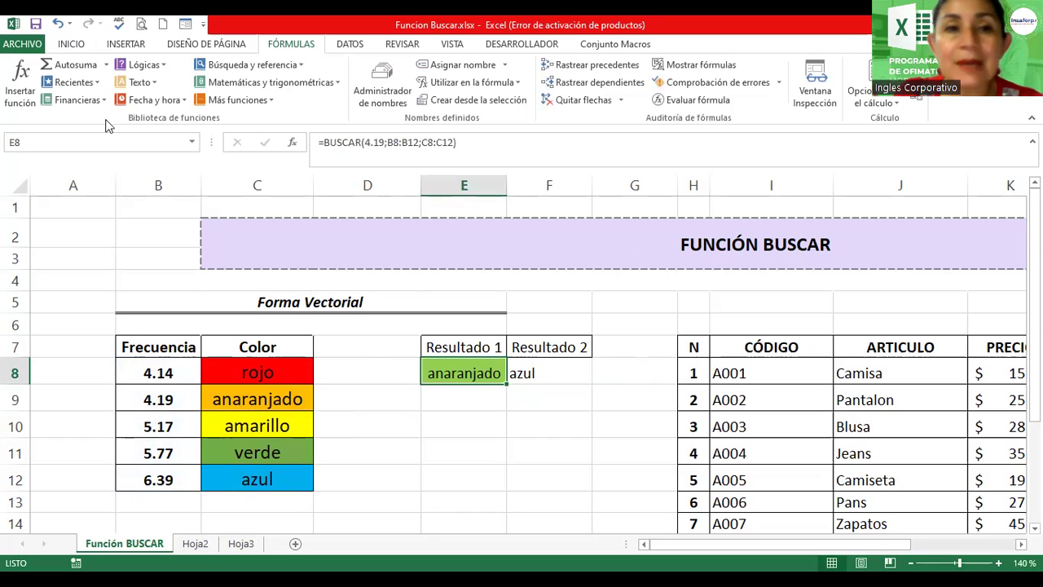
left_click(71, 44)
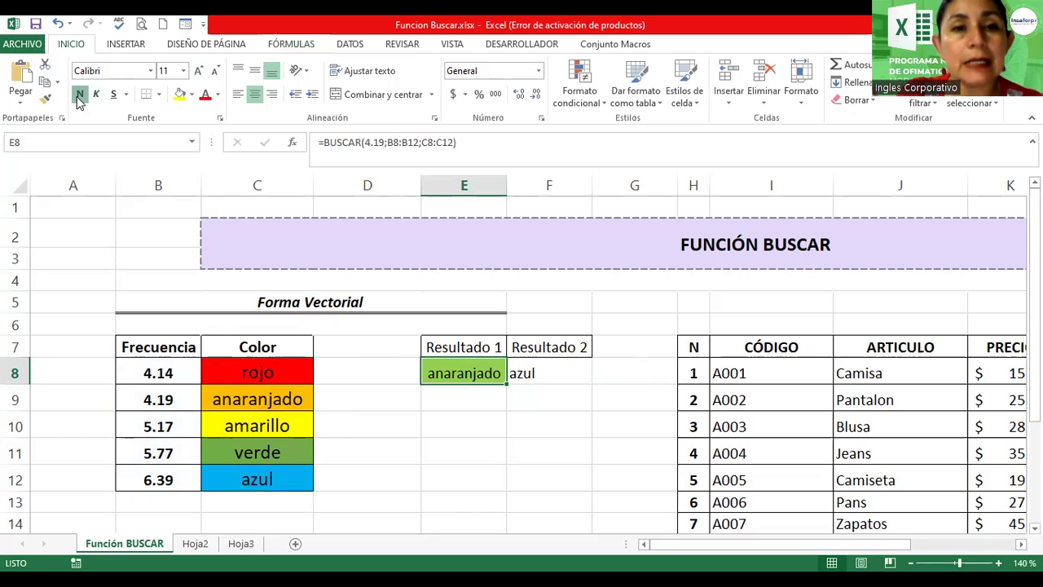
left_click(80, 96)
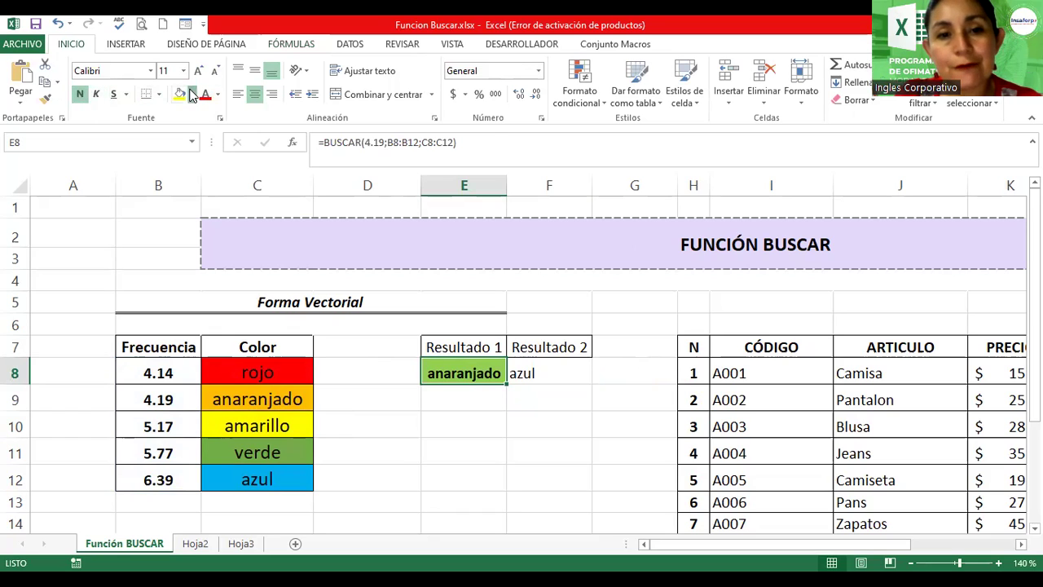
left_click(193, 95)
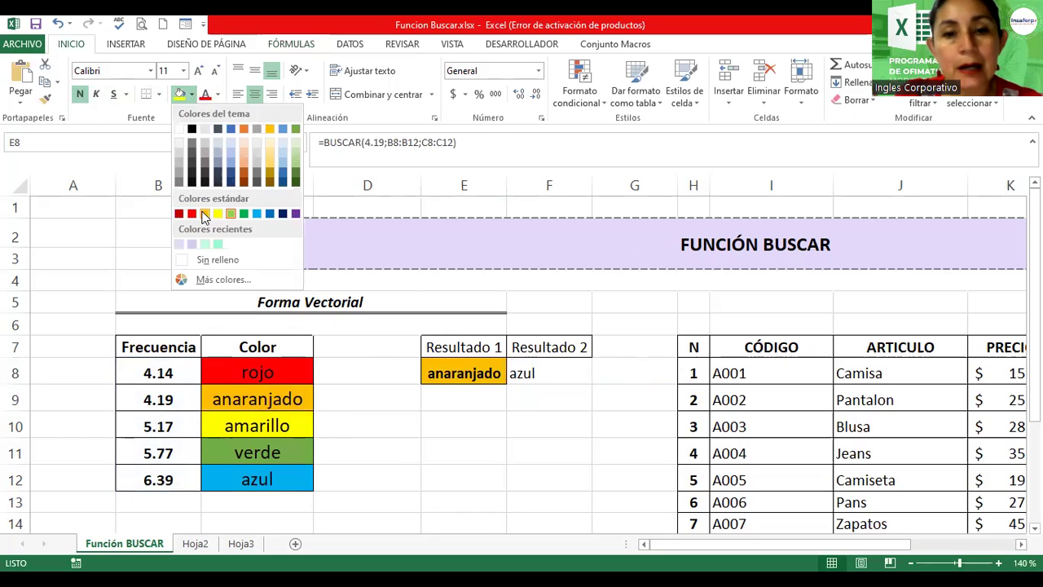
left_click(205, 214)
Make the azul result in F8 bold and centred with a blue fill
left_click(535, 367)
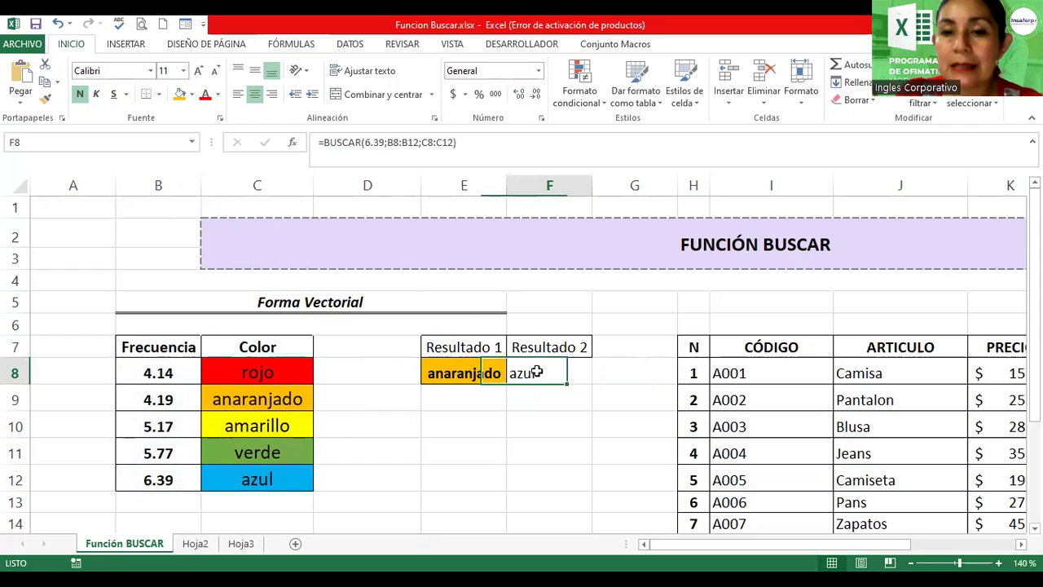
left_click(80, 95)
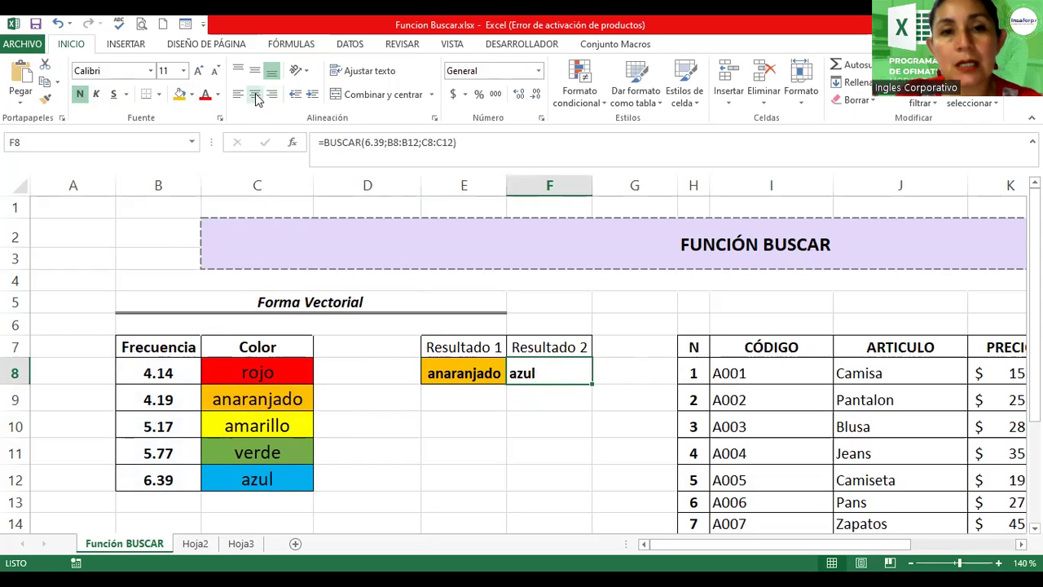
left_click(255, 95)
left_click(192, 96)
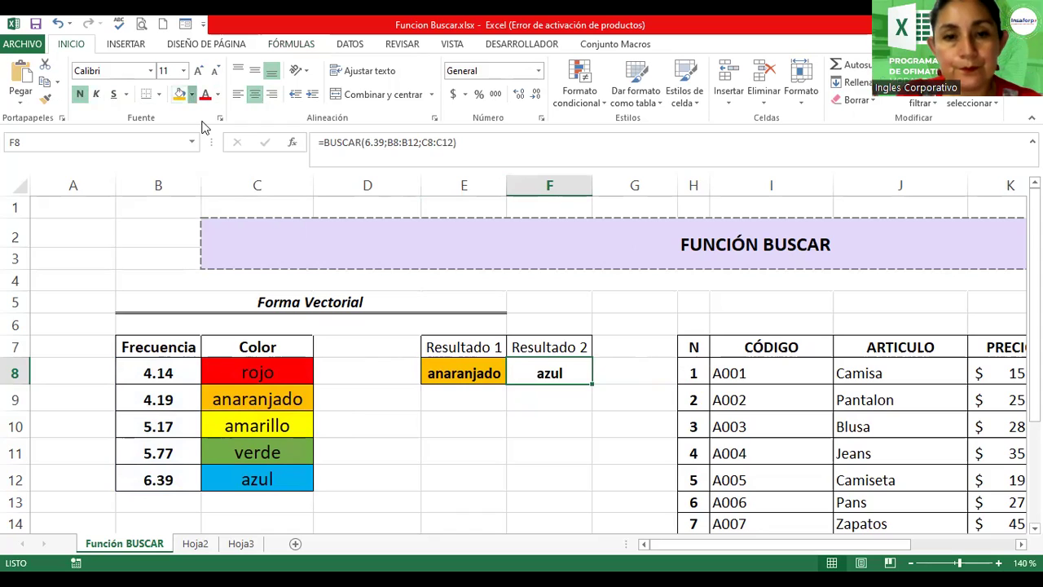
left_click(269, 214)
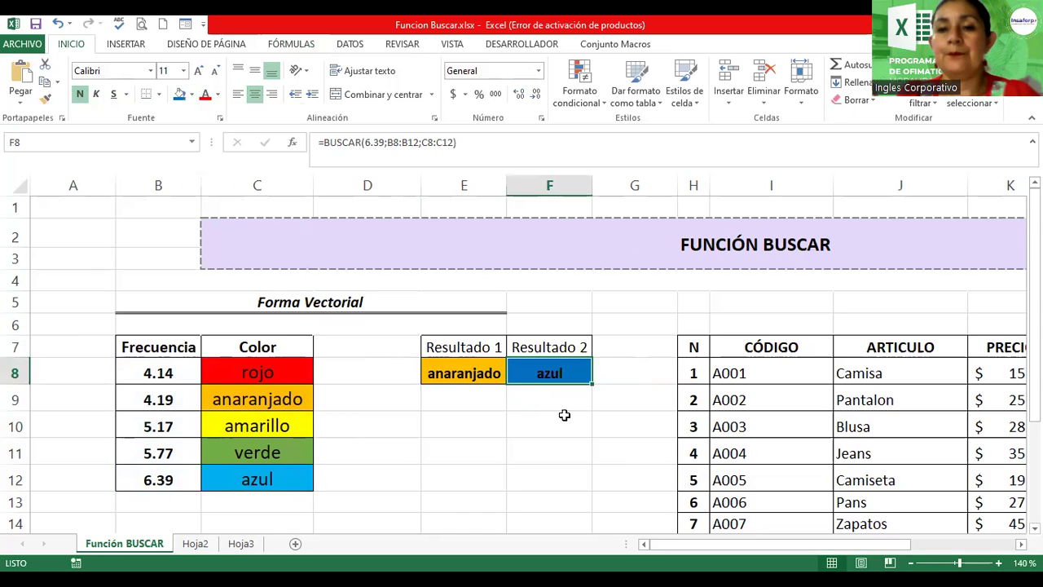
left_click(552, 408)
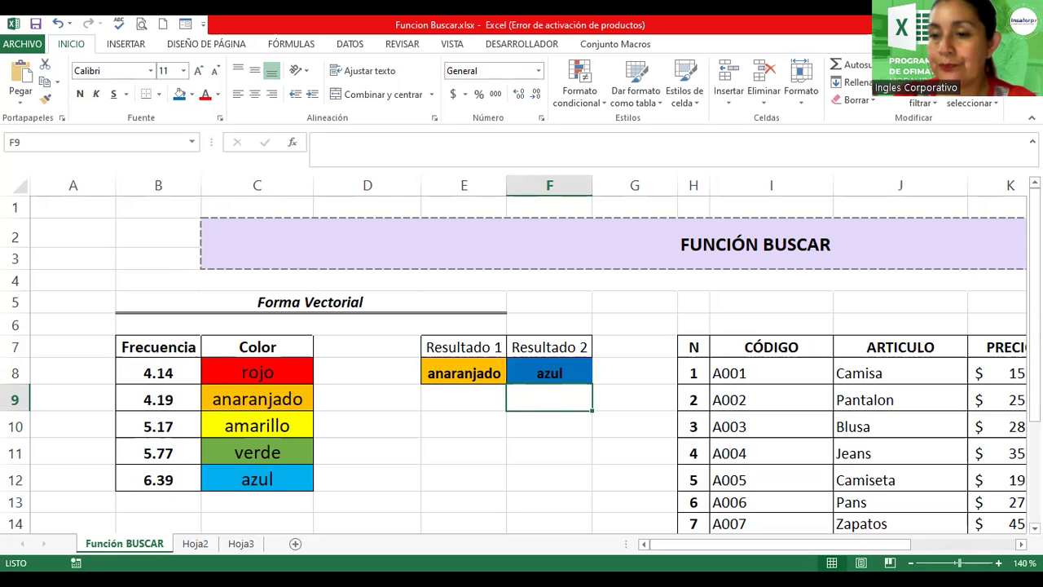
scroll(514, 355, "down", 1, "ctrl")
scroll(514, 355, "down", 1, "ctrl")
scroll(514, 354, "down", 1, "ctrl")
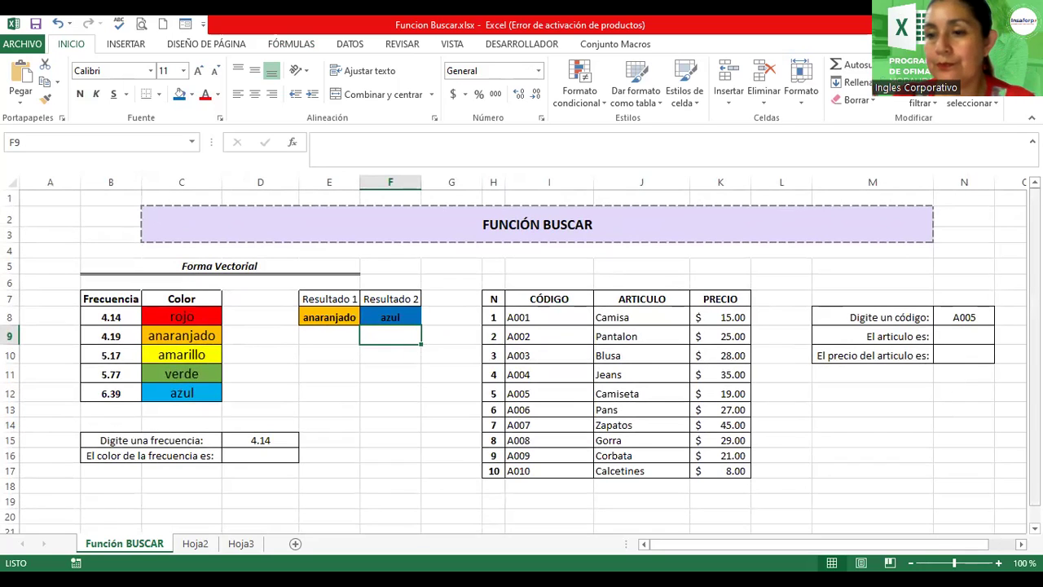
scroll(522, 358, "down", 1)
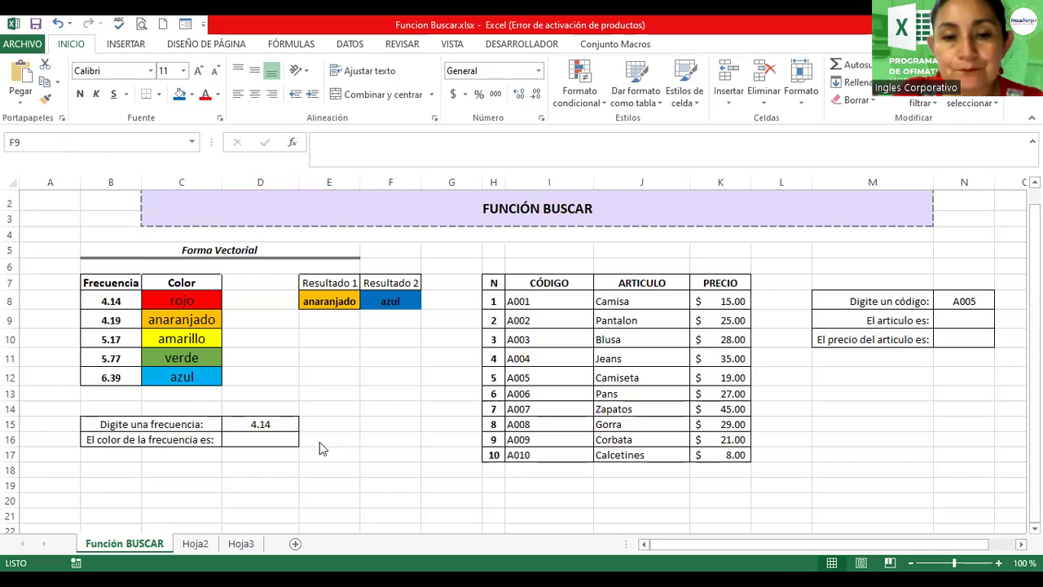
left_click(272, 423)
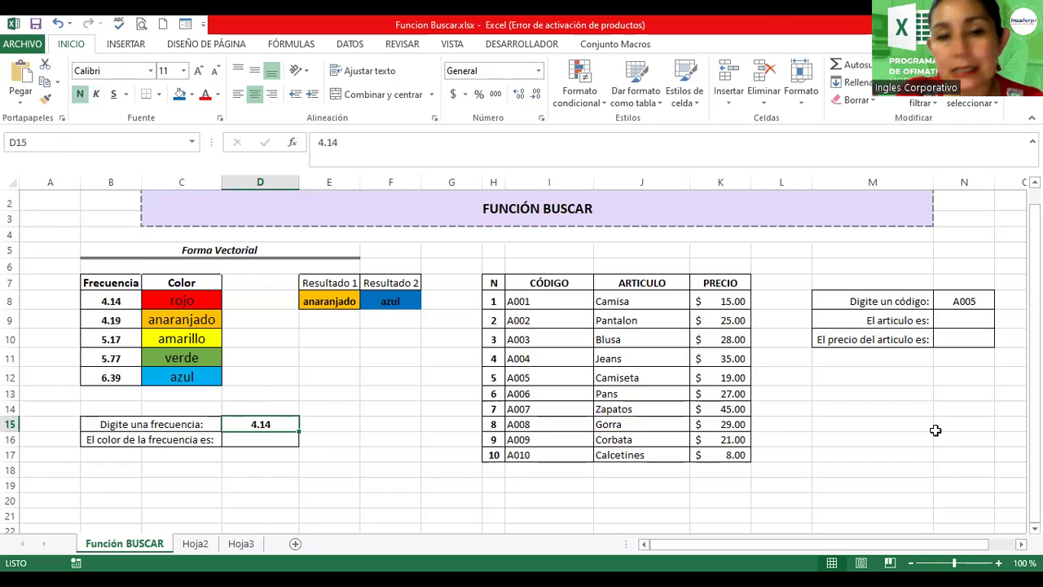
scroll(982, 550, "up", 4)
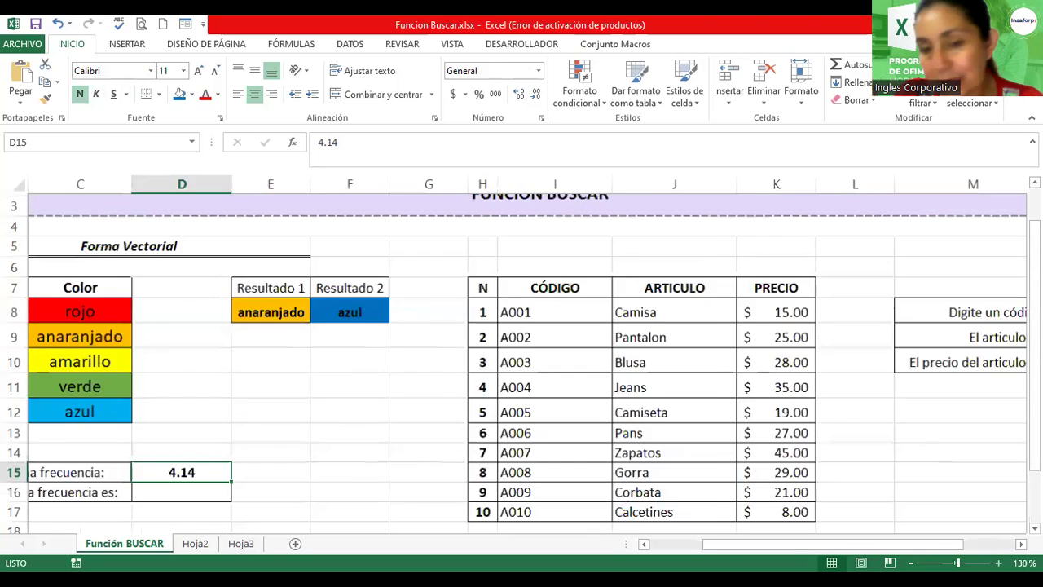
left_click_drag(981, 550, 900, 550)
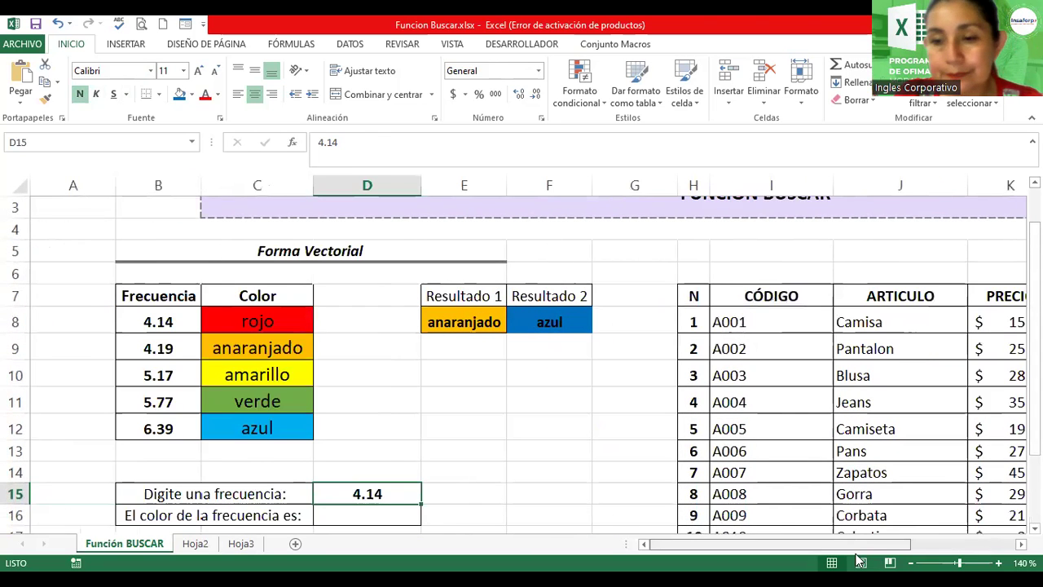
scroll(1035, 342, "down", 1)
scroll(1035, 342, "down", 1)
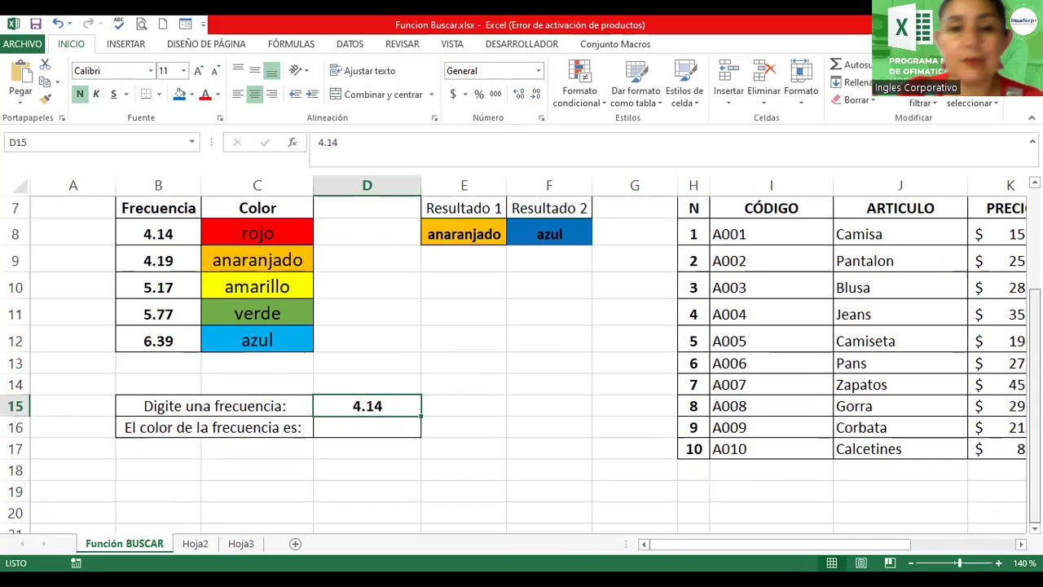
left_click(394, 433)
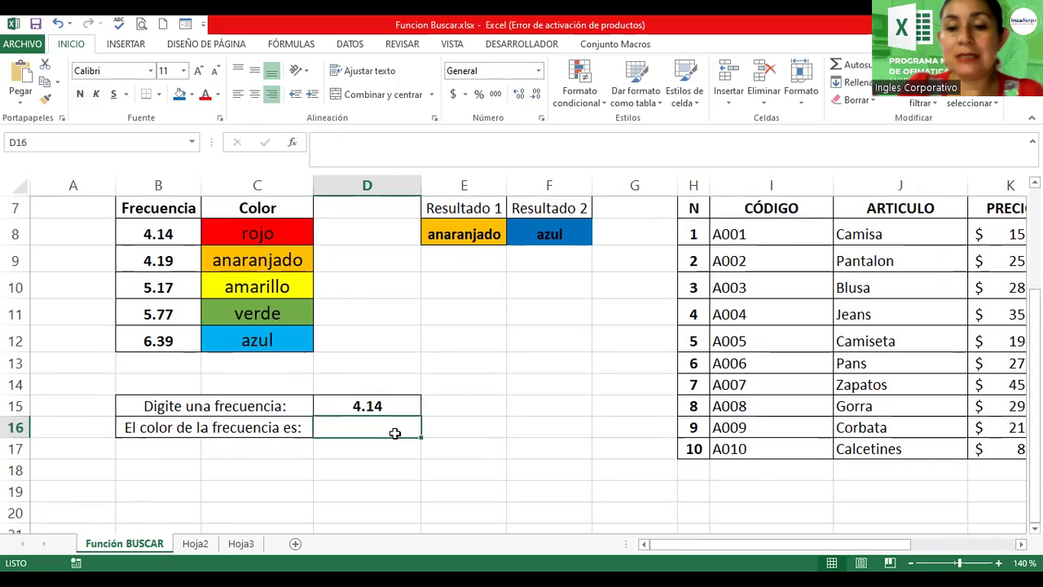
Enter =buscar(D15;B8:B12;C8:C12) in D16 so it returns rojo for 4.14
type("=")
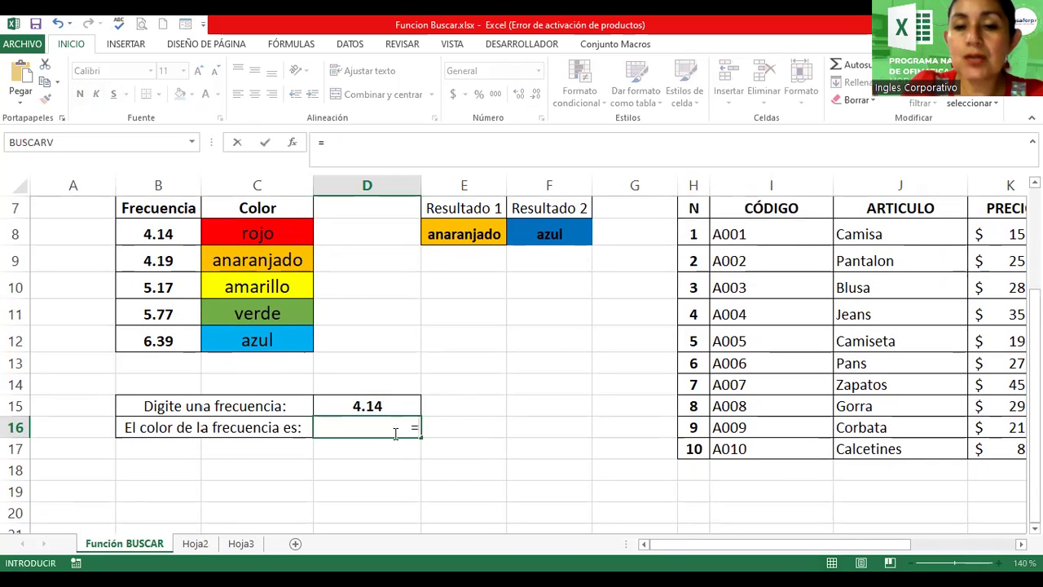
type("buscar(")
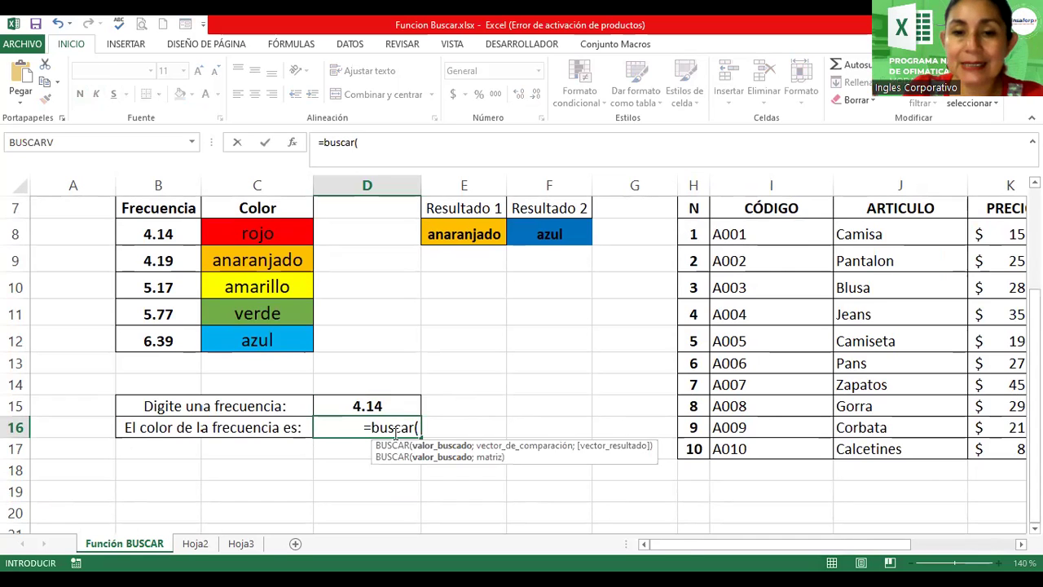
left_click(368, 404)
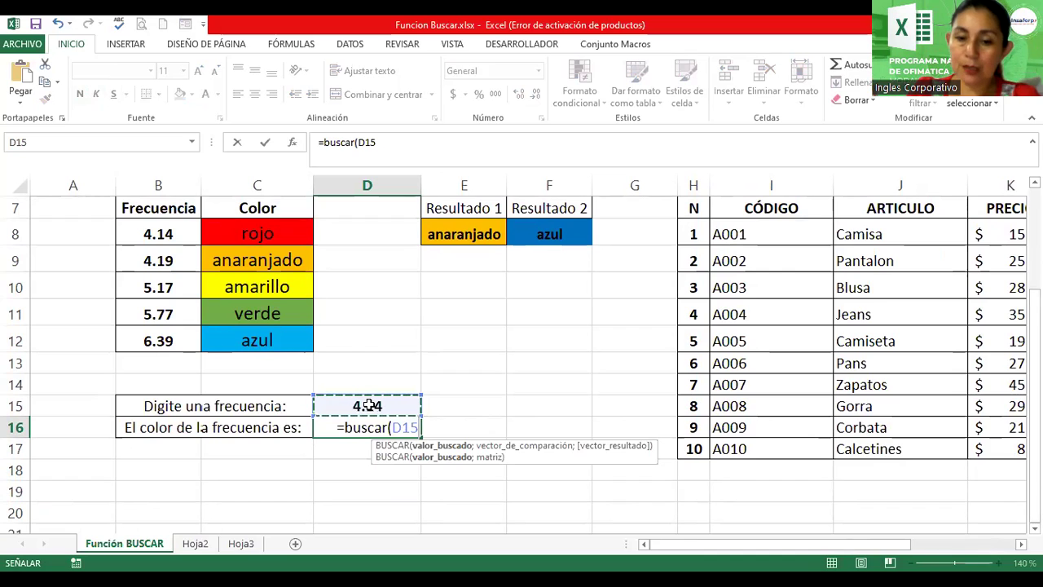
type(";")
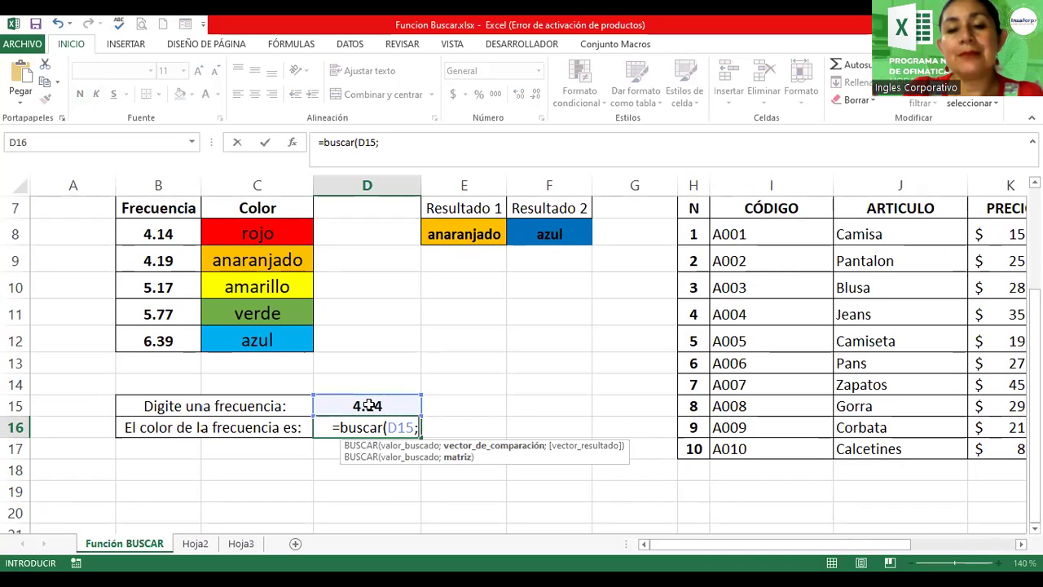
left_click_drag(154, 234, 164, 338)
type(";")
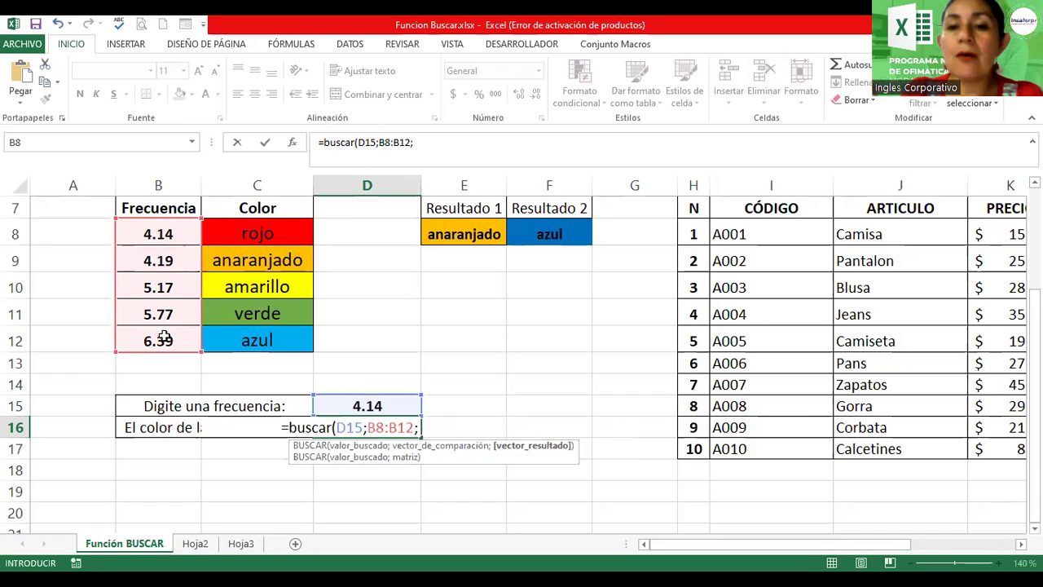
left_click_drag(230, 232, 241, 340)
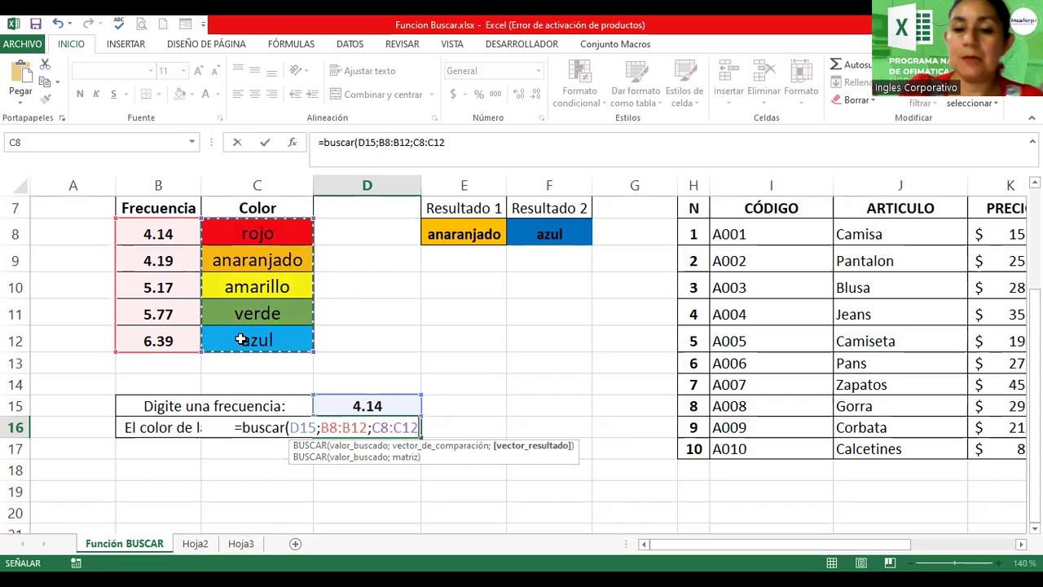
type(")")
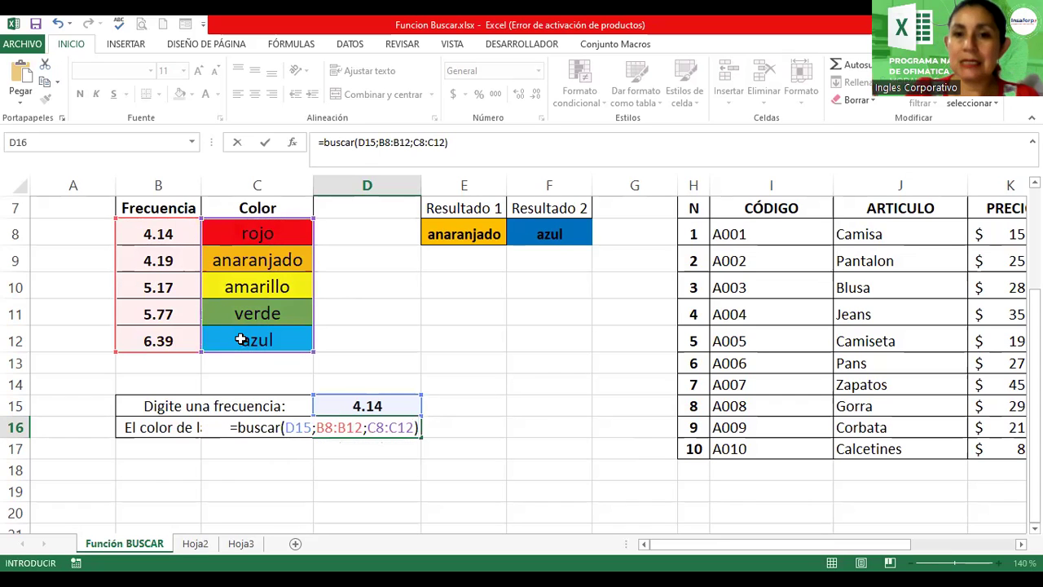
key("Return")
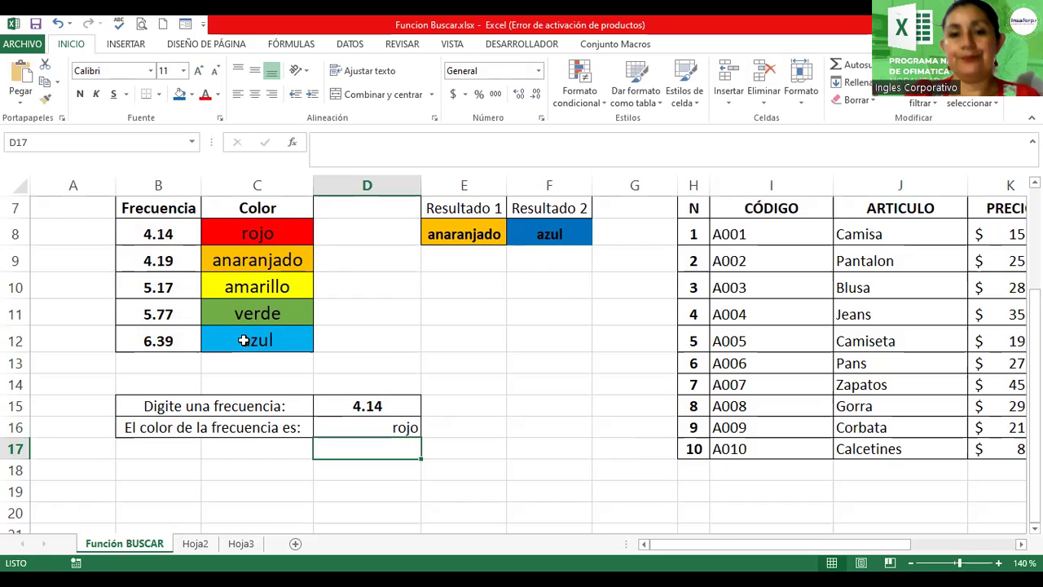
Format the rojo result in D16 as bold, centred text on a light grey fill
left_click(352, 425)
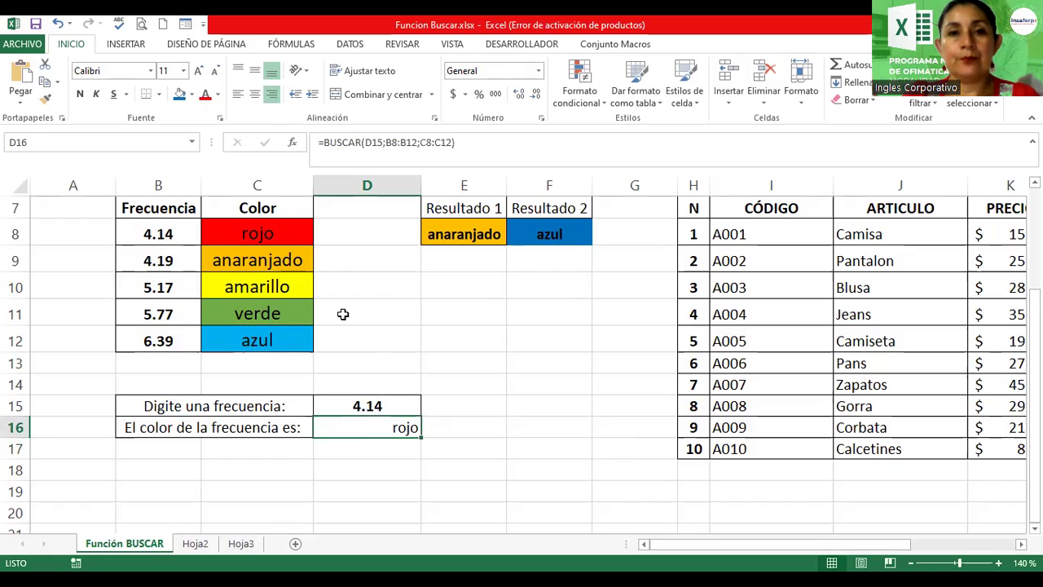
left_click(254, 94)
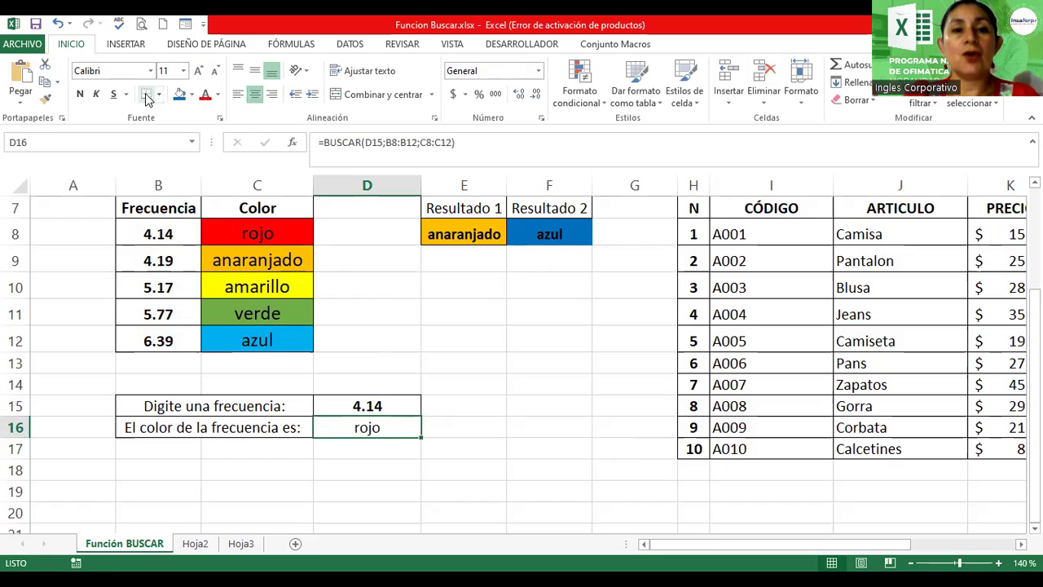
left_click(80, 94)
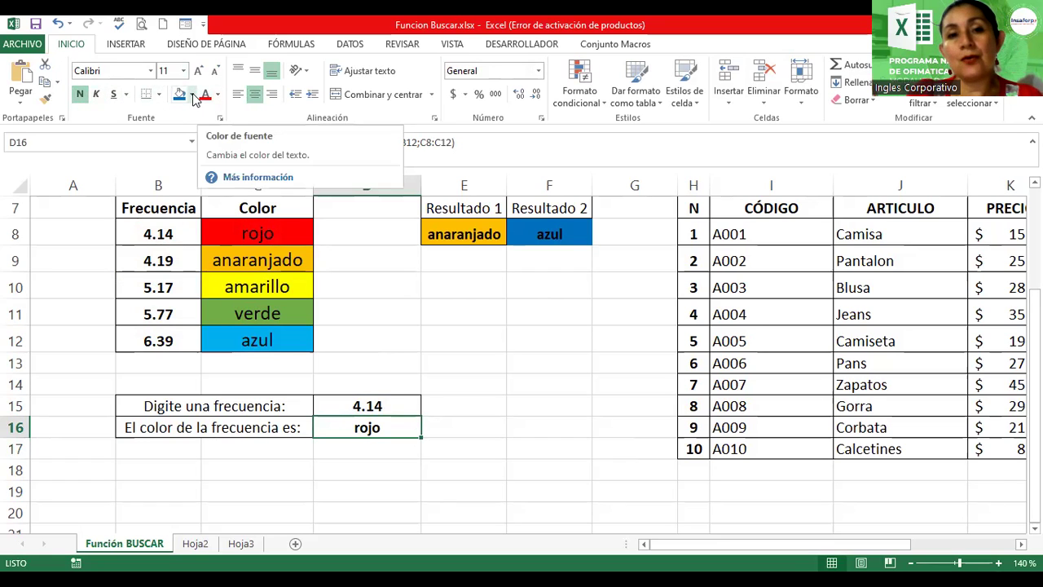
left_click(193, 95)
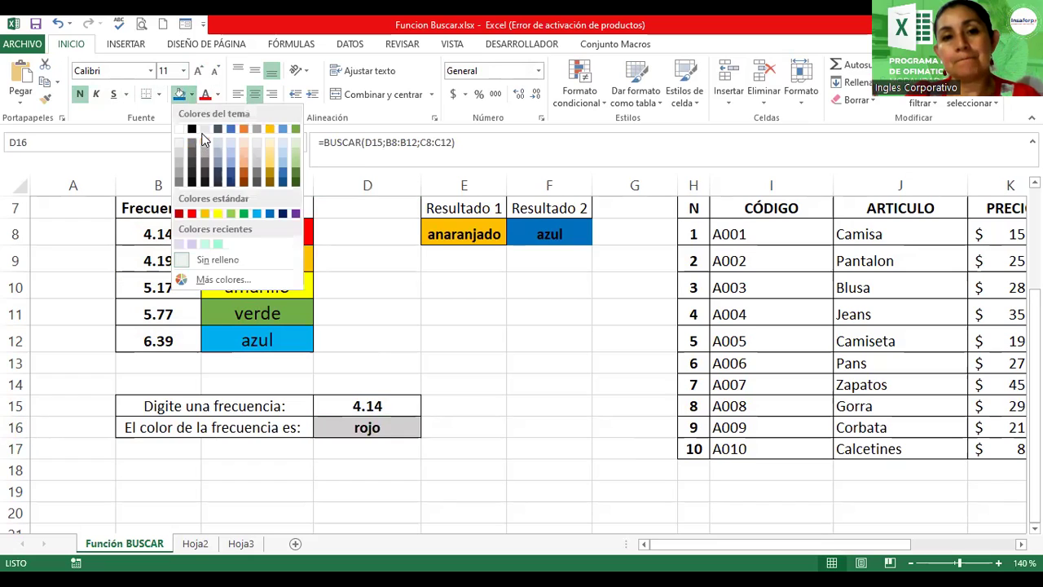
left_click(428, 441)
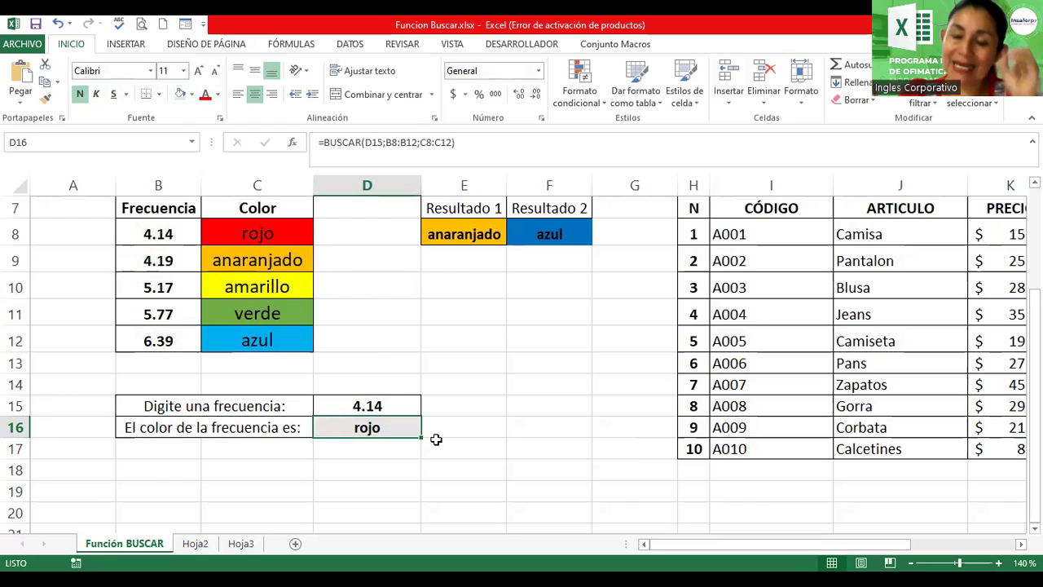
Enter 5.17 as the frequency in D15
left_click(380, 405)
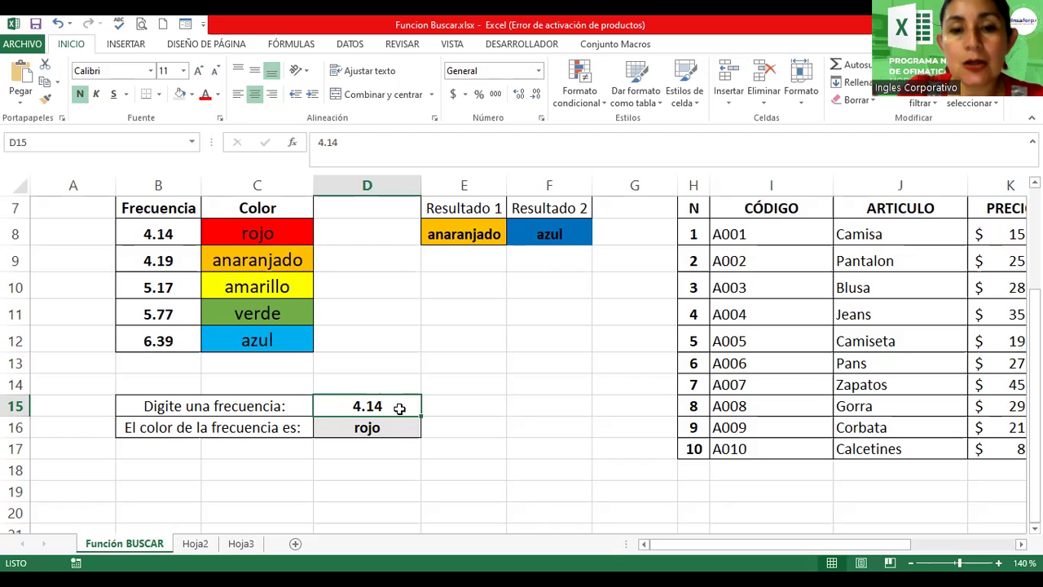
type("5.")
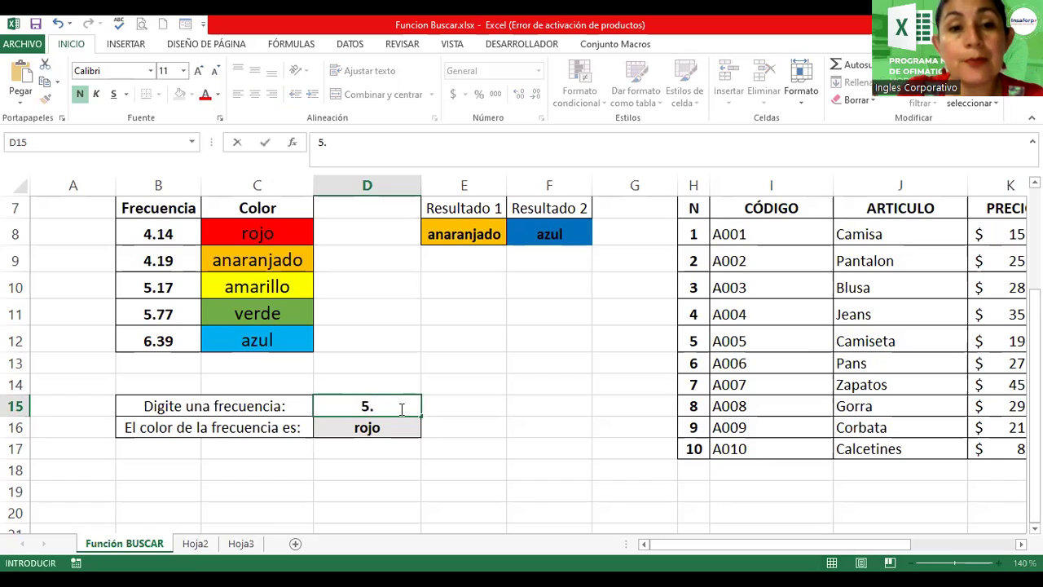
type("17")
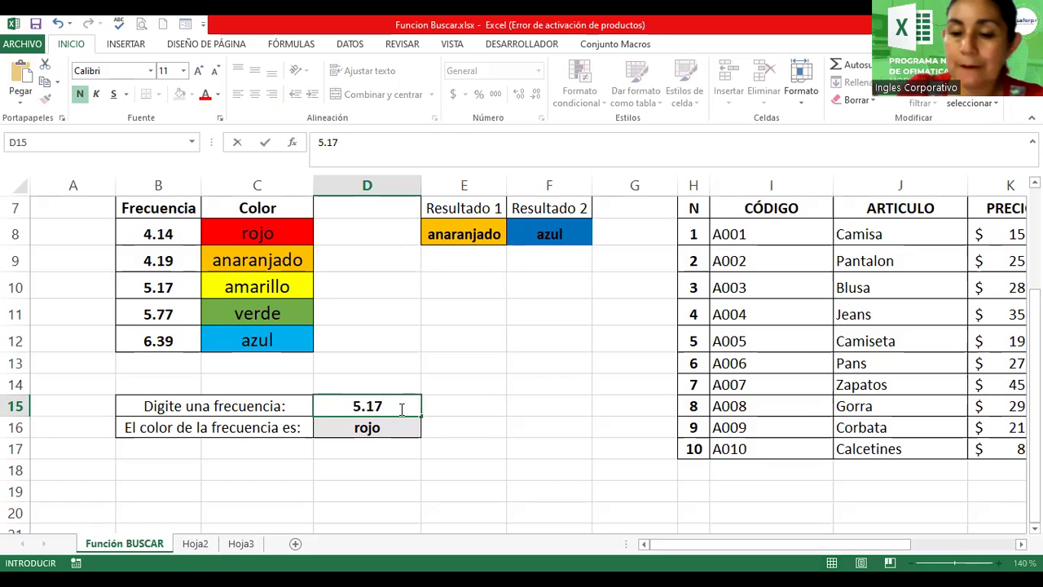
key("Return")
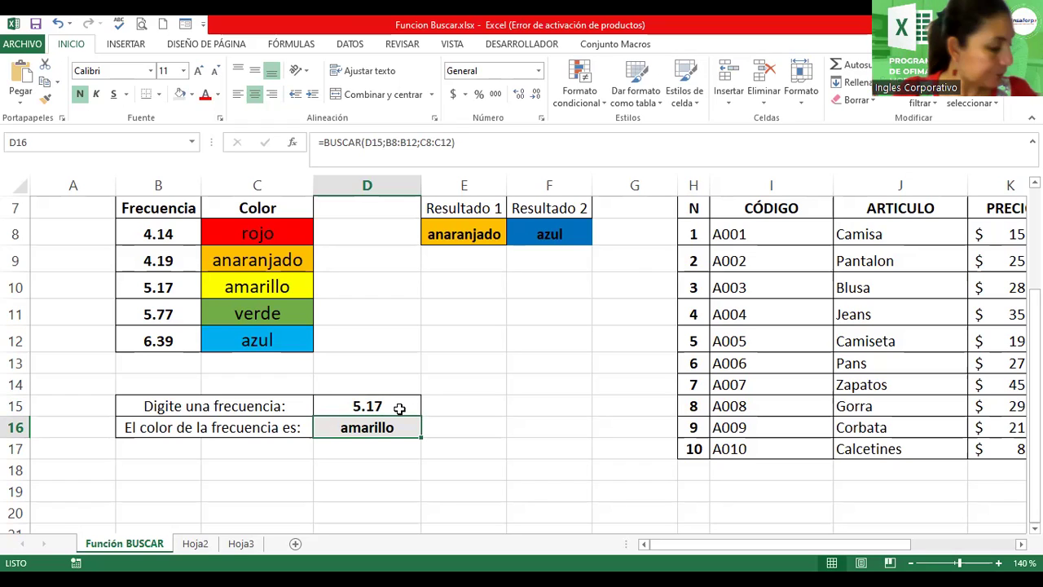
Correct the D15 frequency to 5.77 so D16 returns verde
left_click(400, 409)
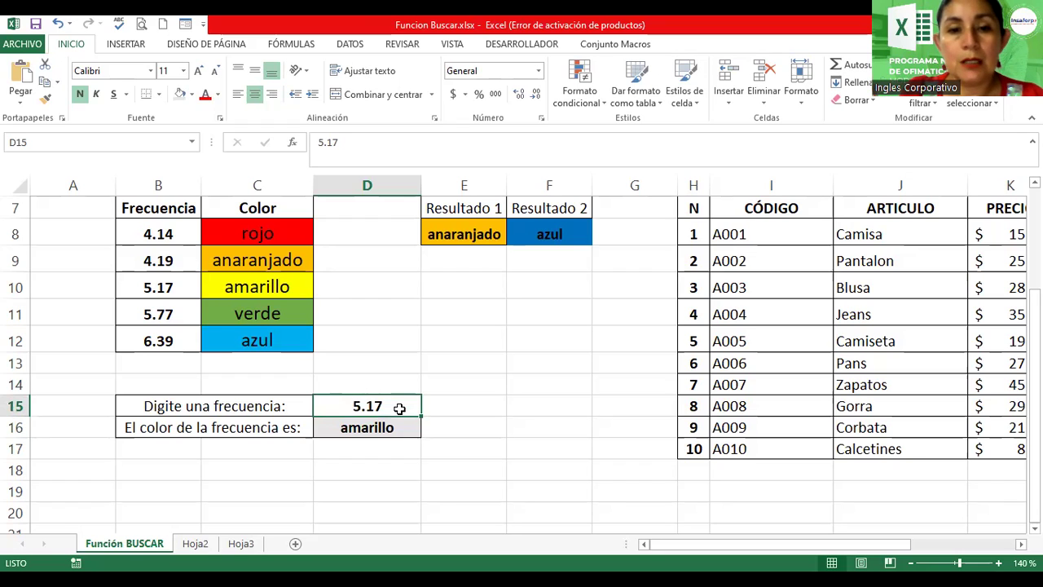
type("7")
key("BackSpace")
type("5.")
key("BackSpace")
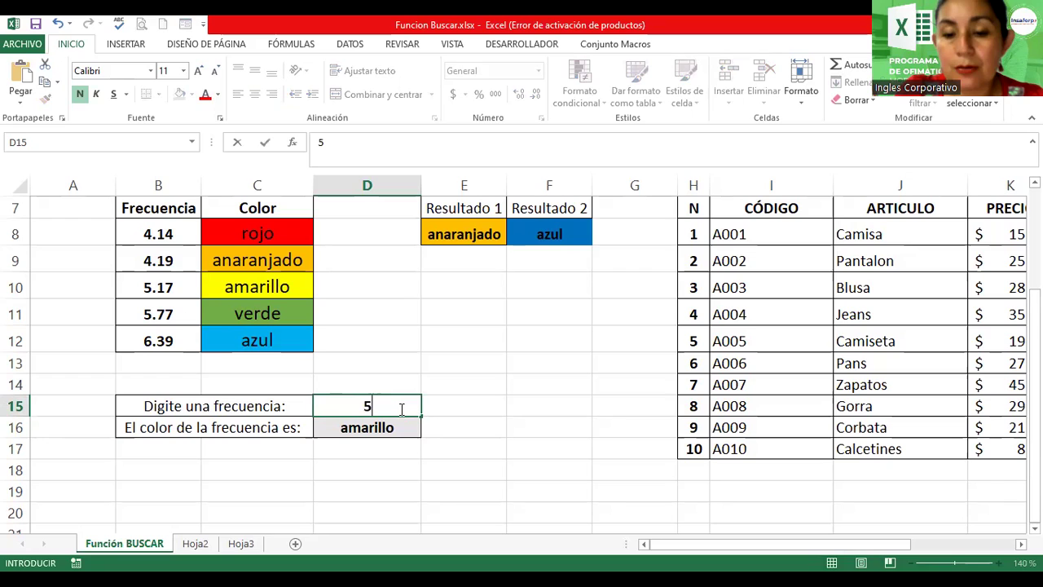
type(".")
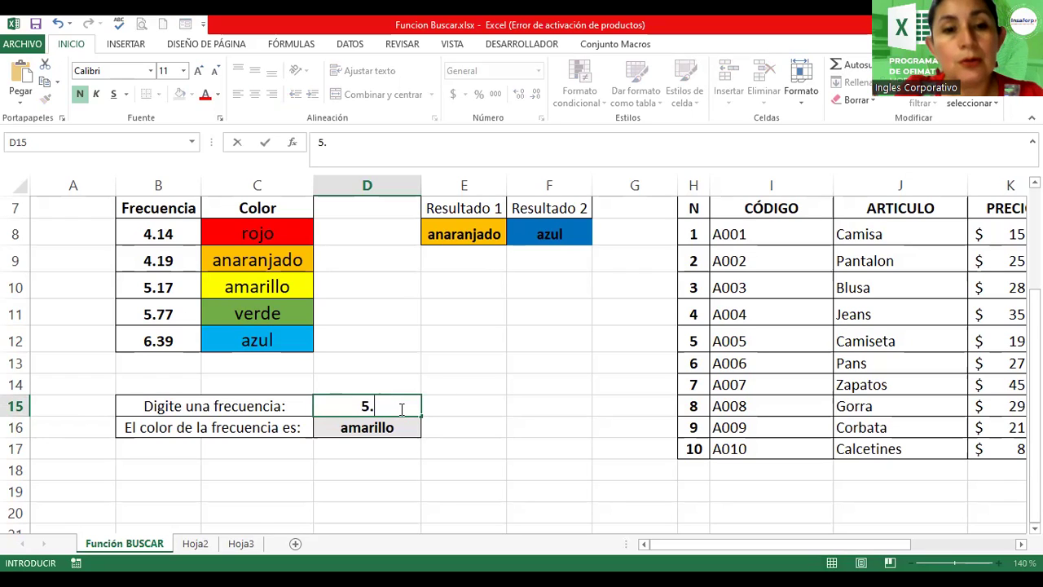
type("77")
key("Return")
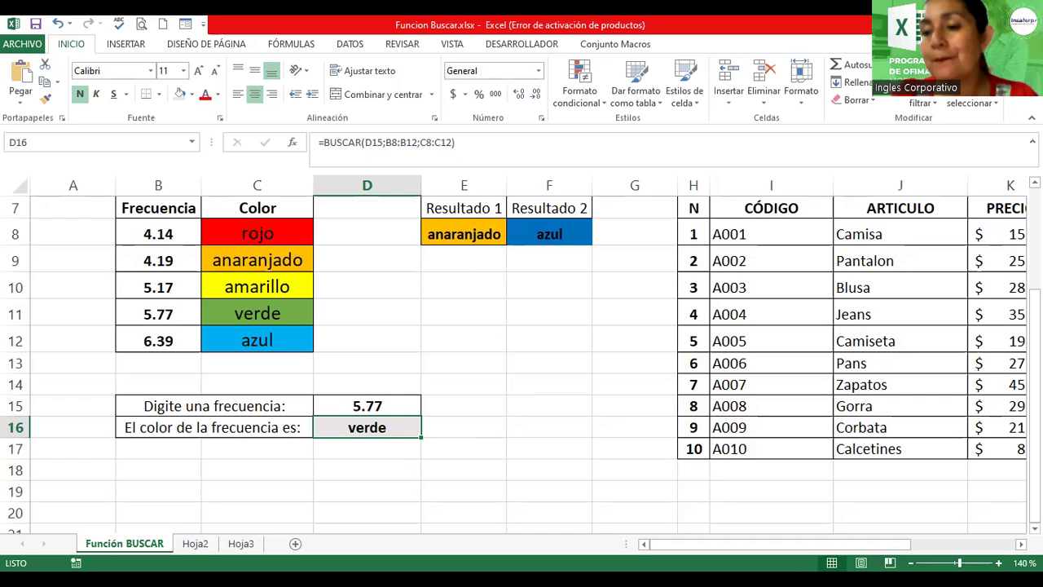
left_click(521, 466)
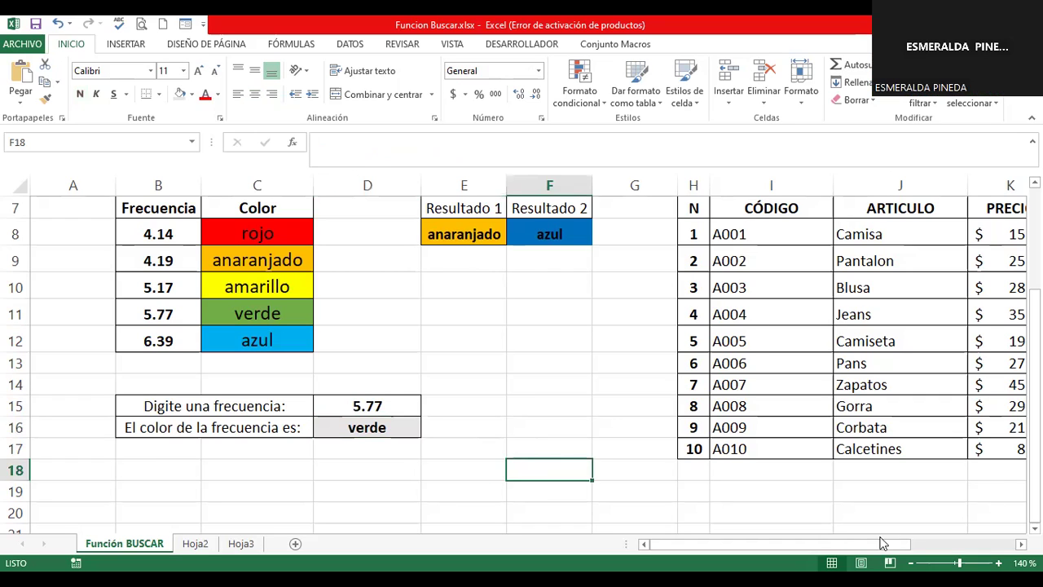
scroll(522, 350, "down", 1, "ctrl")
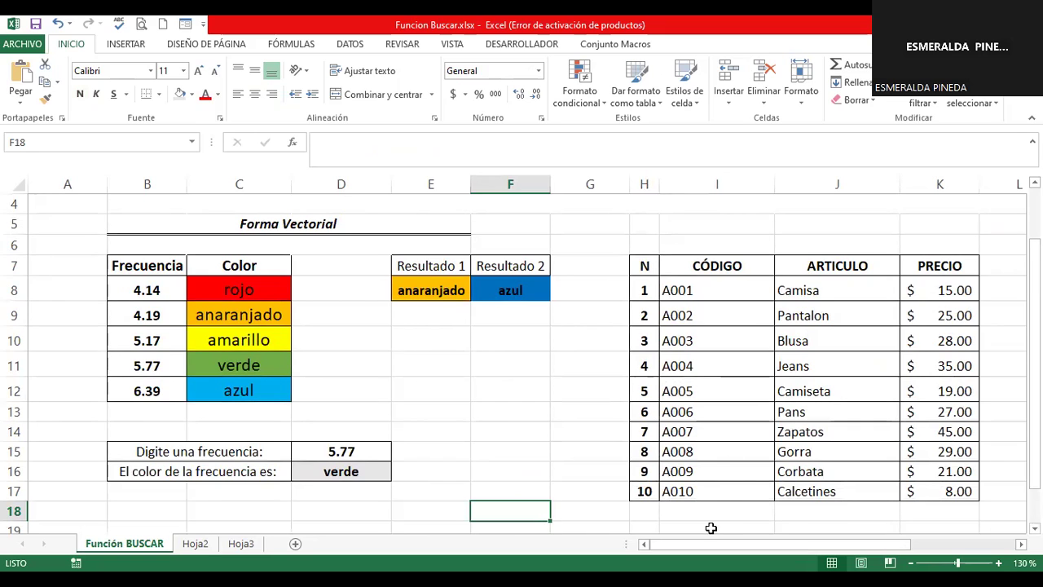
left_click(413, 287)
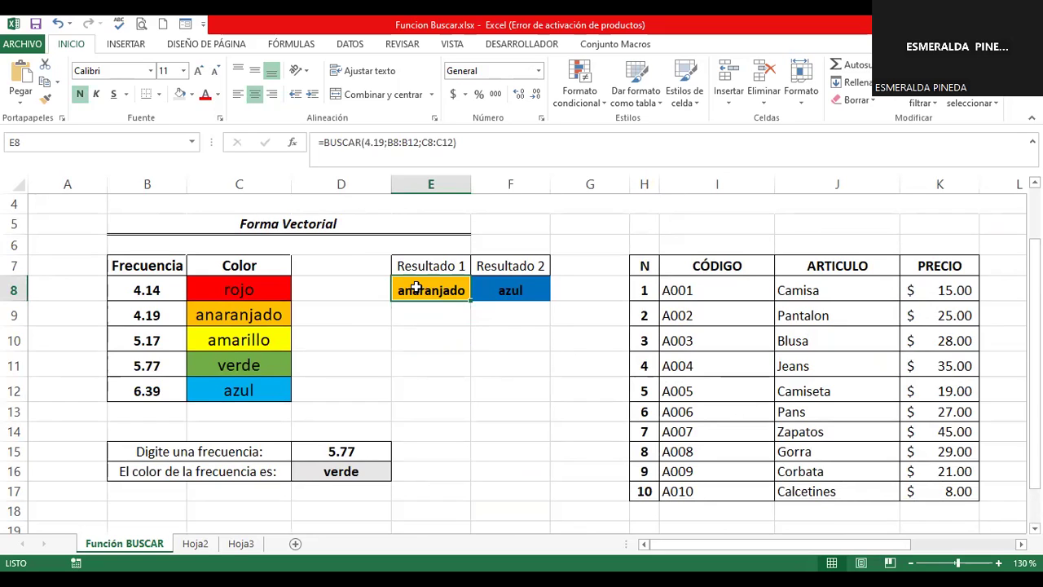
double_click(336, 450)
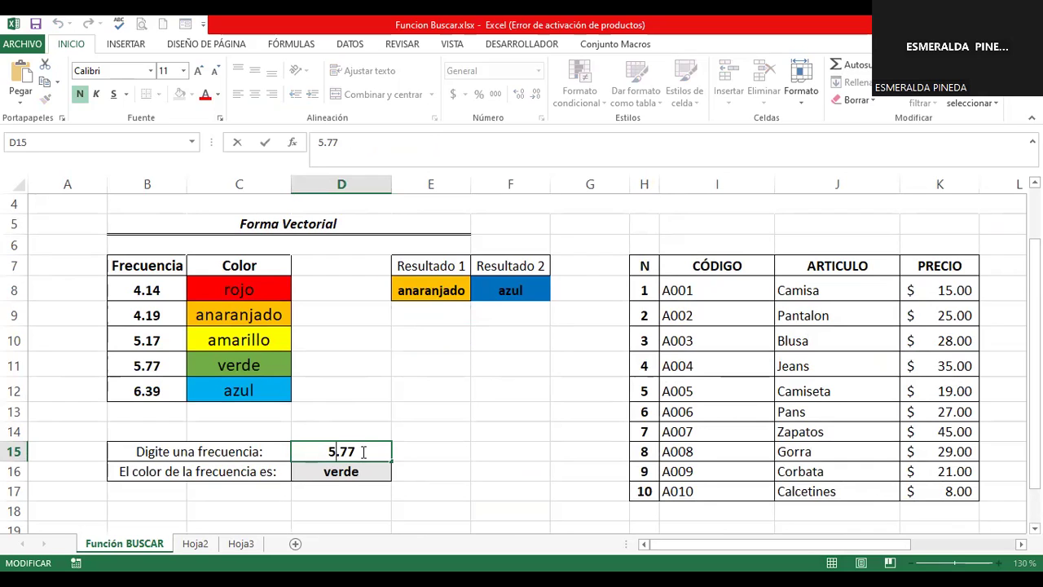
key("Return")
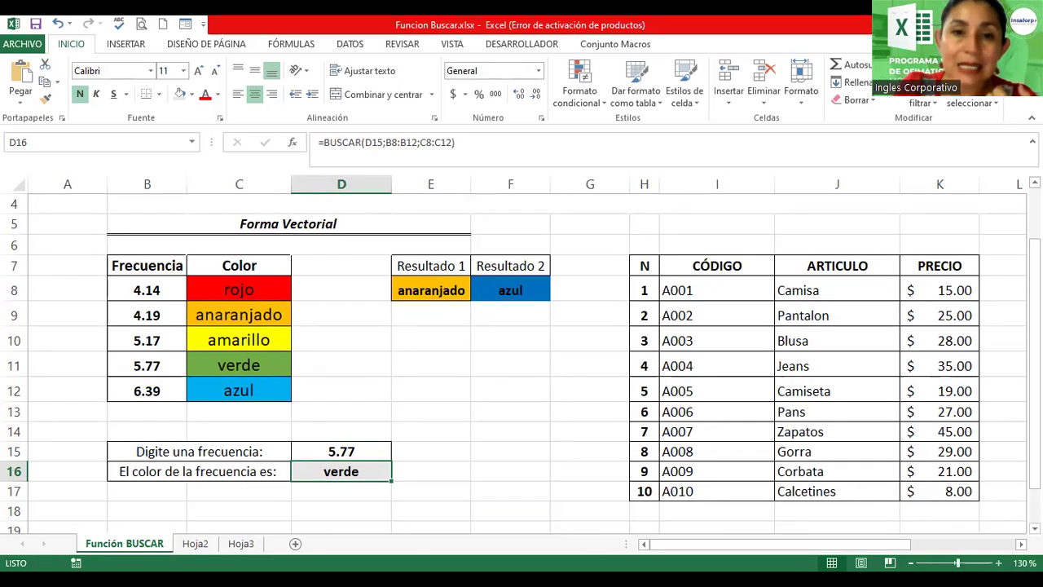
scroll(522, 354, "up", 4, "ctrl")
scroll(521, 355, "up", 2, "ctrl")
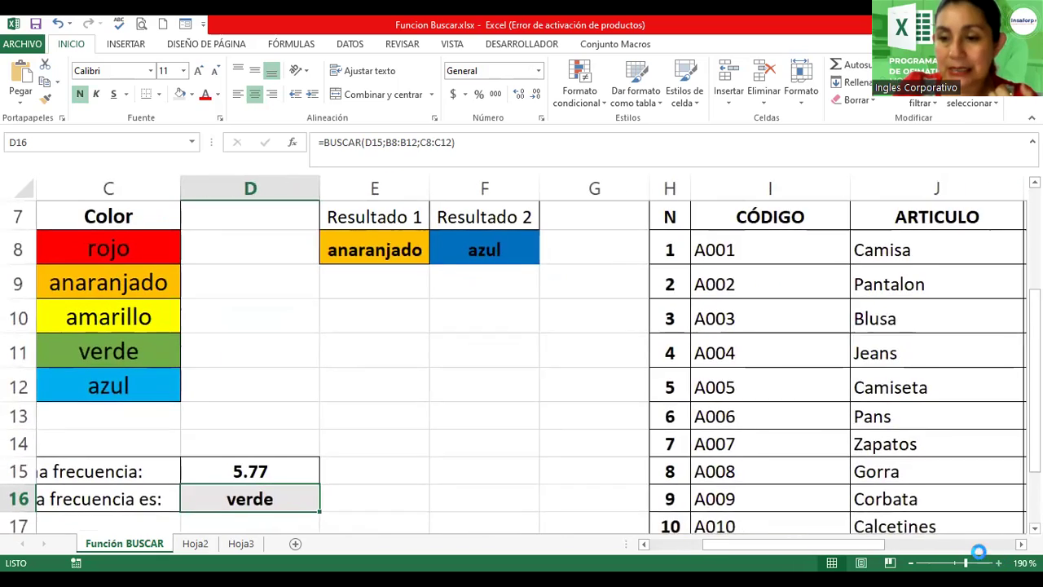
scroll(317, 344, "down", 1)
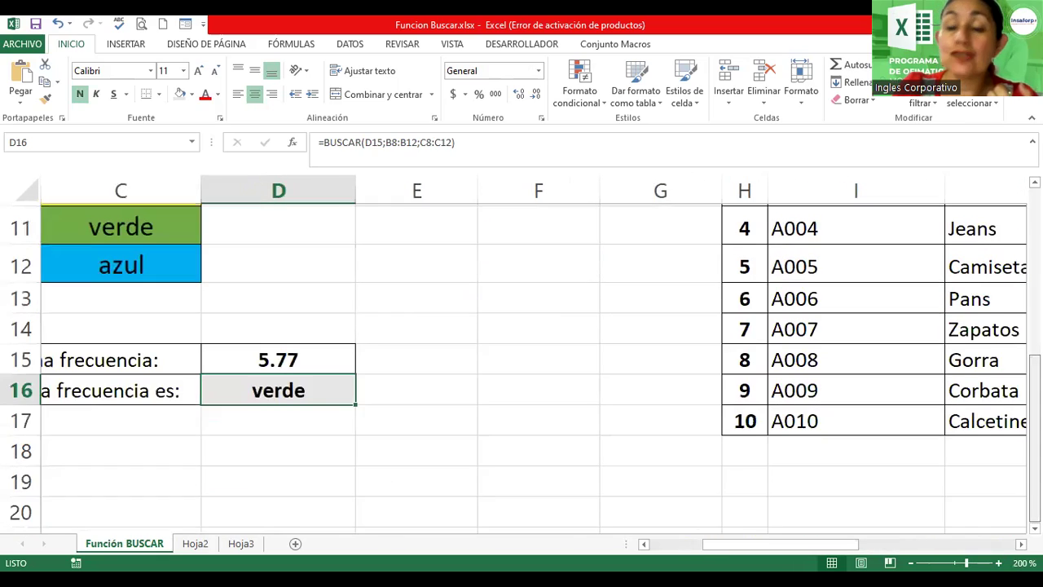
double_click(306, 392)
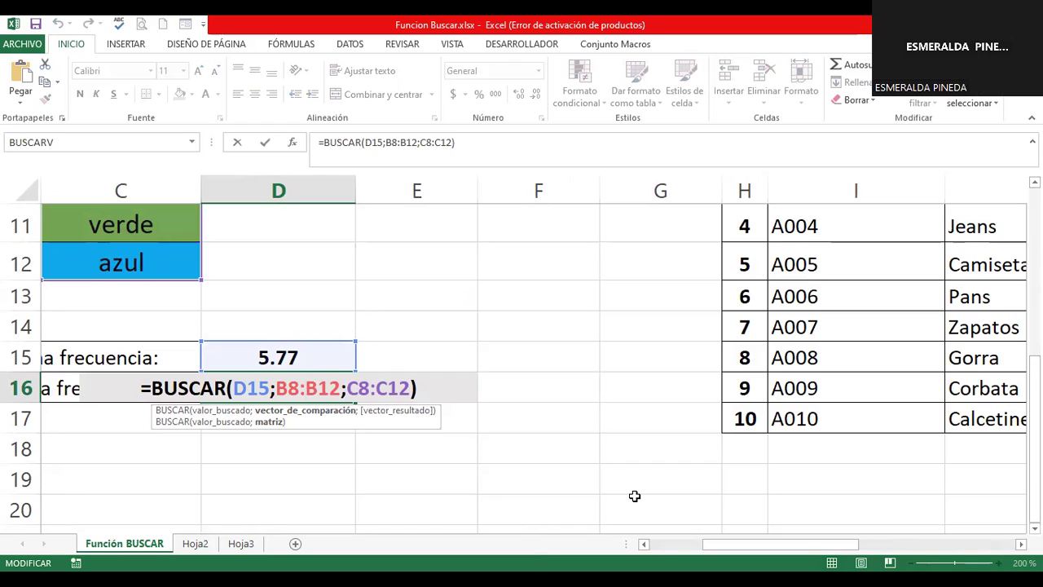
key("Return")
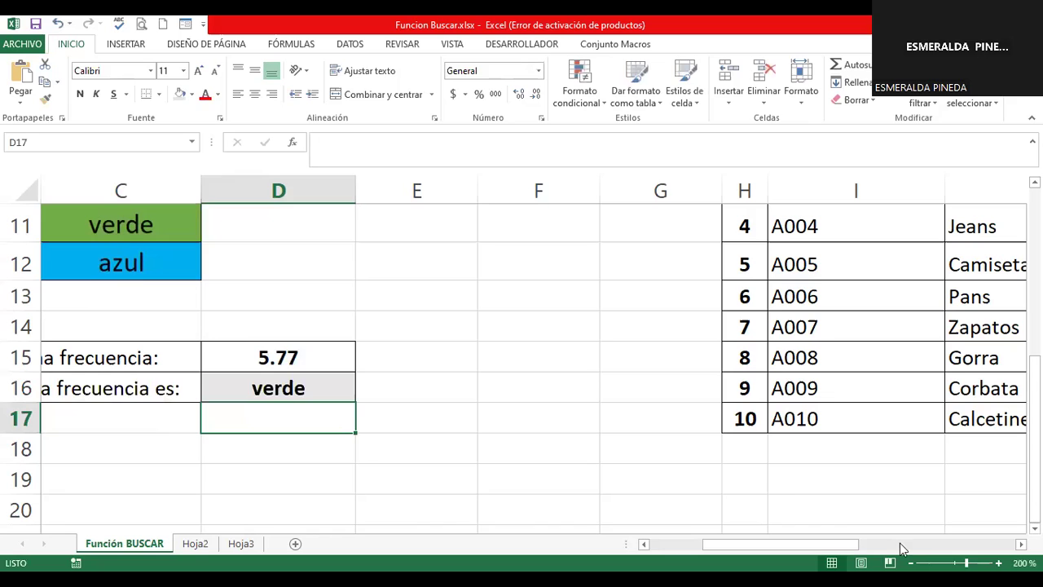
Scroll the sheet to show the product table with codes A001–A010 and the code-entry cells
scroll(522, 359, "right", 1)
scroll(521, 358, "right", 2)
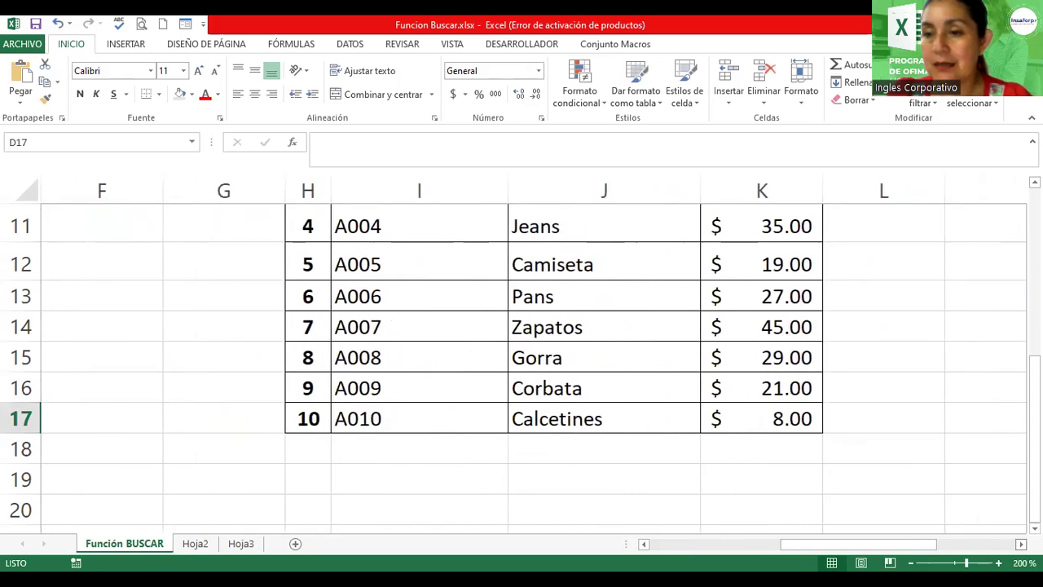
scroll(940, 516, "up", 1)
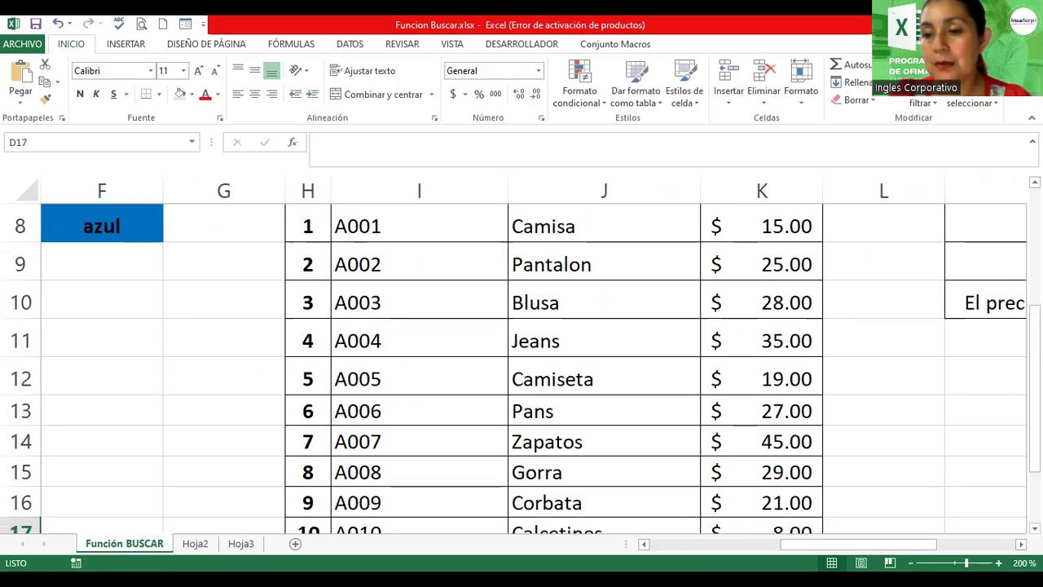
scroll(522, 359, "down", 3)
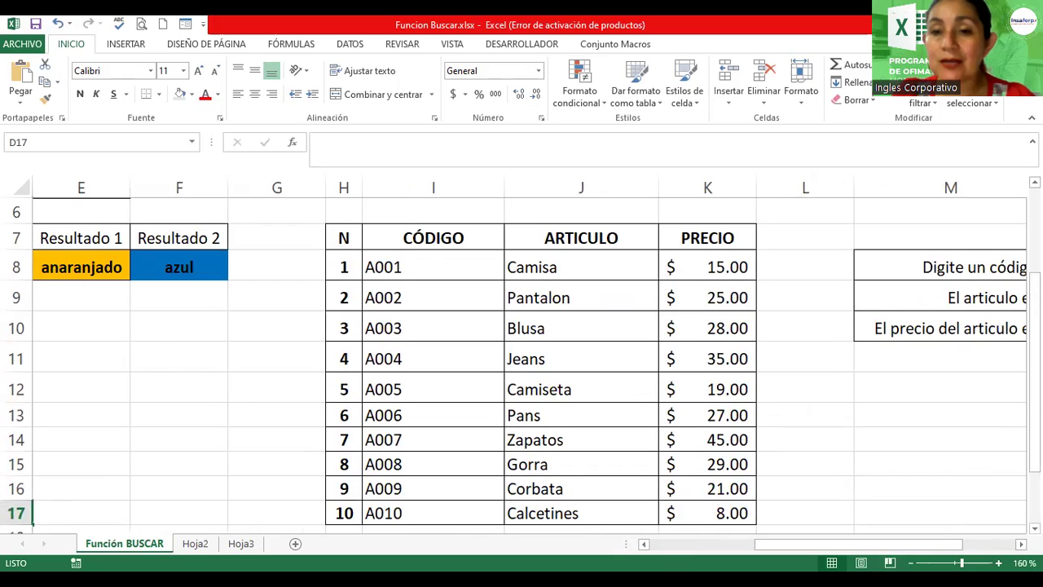
scroll(522, 358, "down", 1)
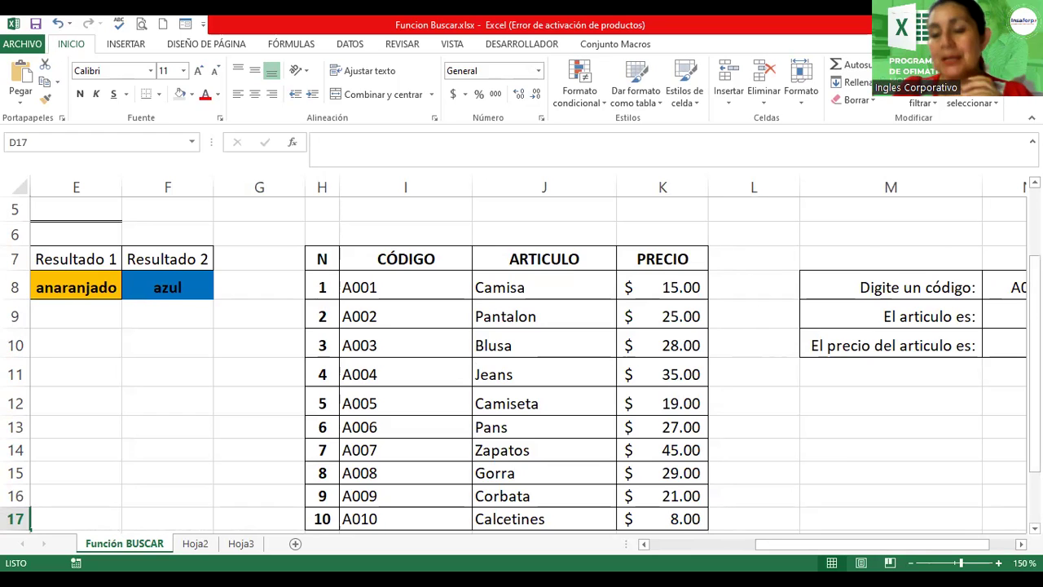
Enter the title 'Tabla de Consulta' in M6
left_click(1020, 543)
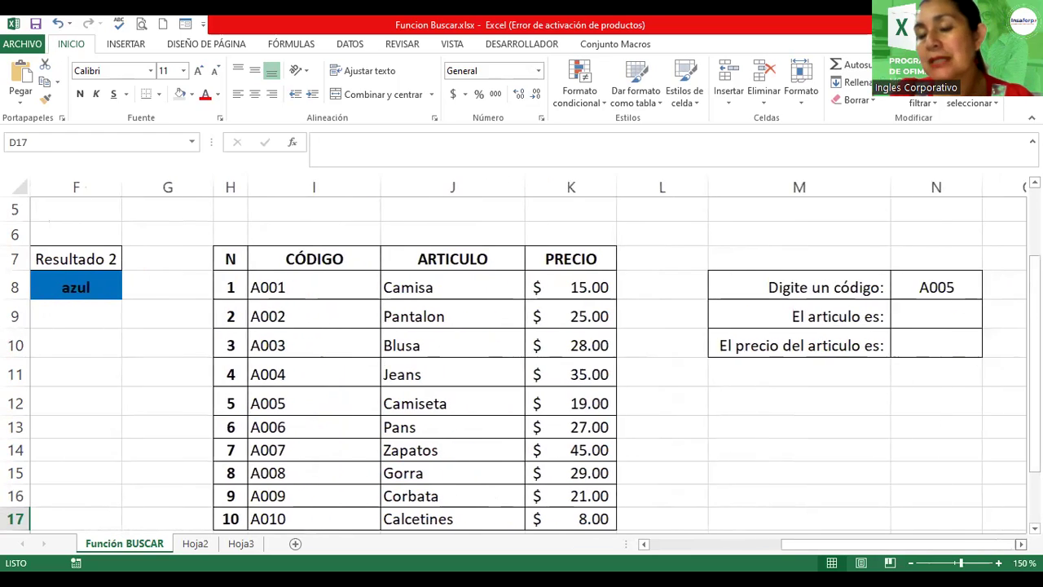
left_click(1020, 543)
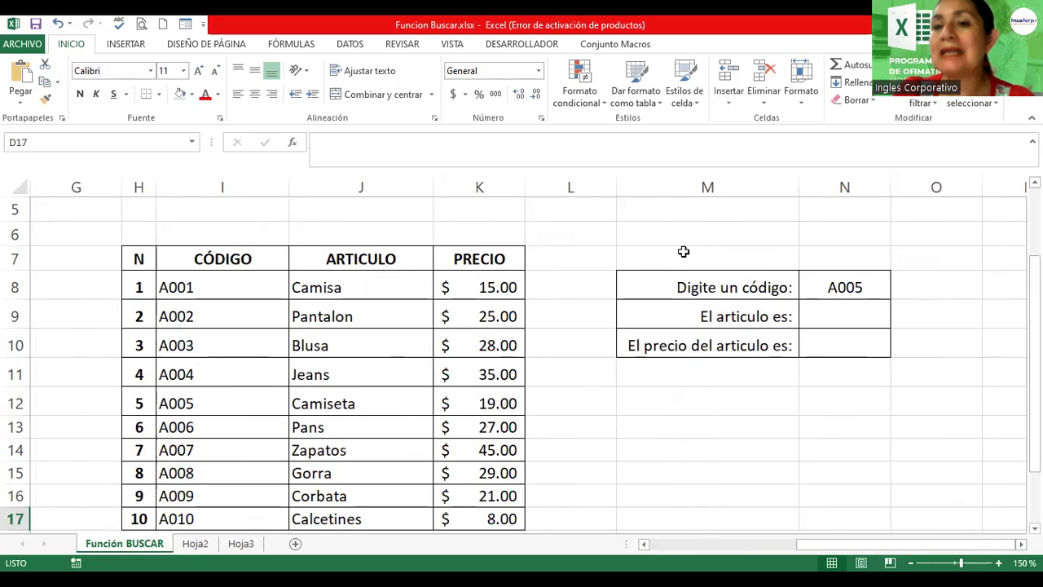
left_click(660, 241)
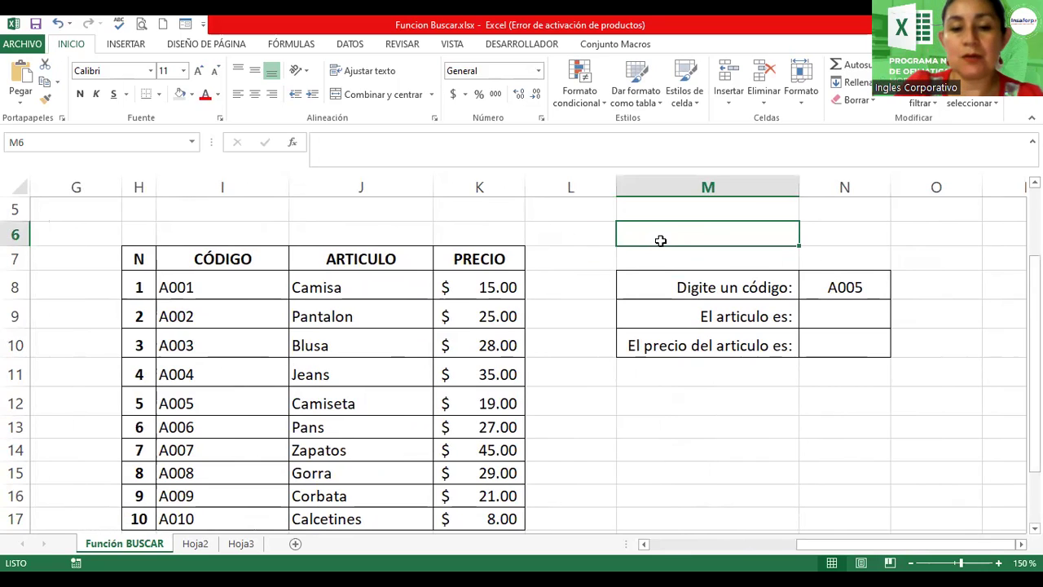
type("Tabla de Consulta")
key("Return")
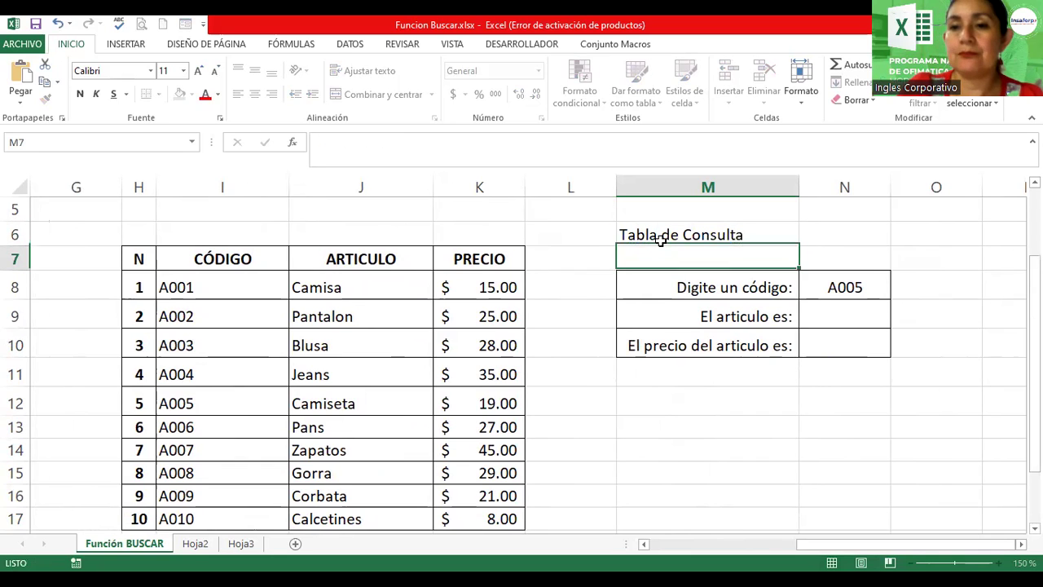
Merge and centre the title across M6:N6 and make it bold
left_click(656, 235)
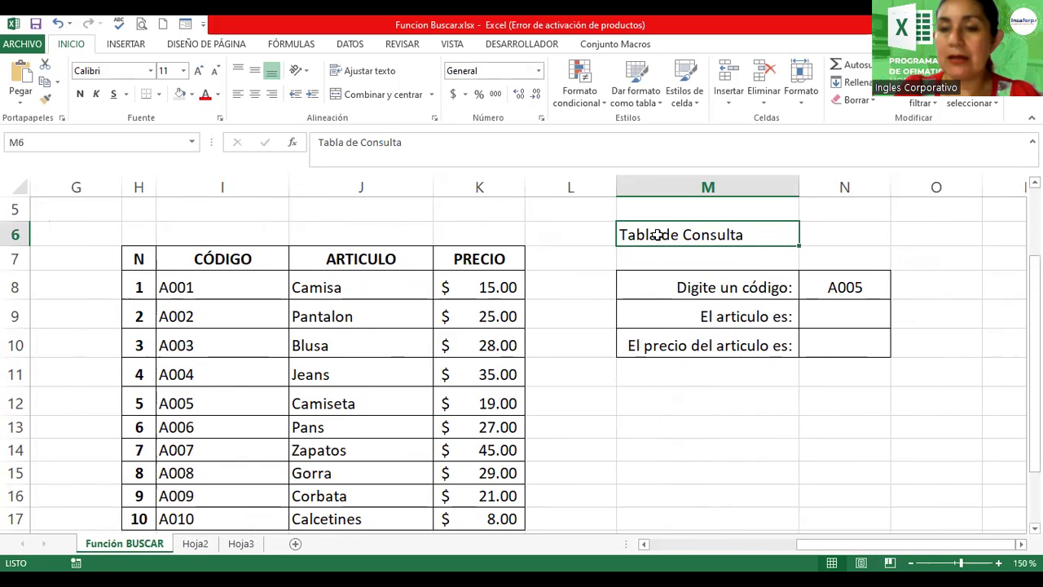
key("ctrl+shift+Right")
key("Home")
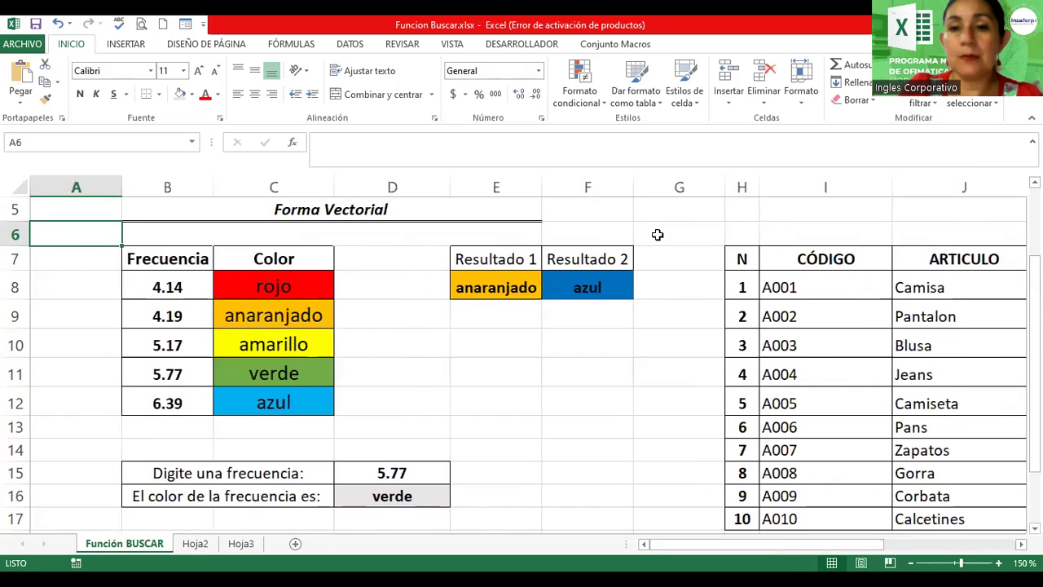
key("Right")
key("Right")
key("Right")
key("Right")
key("Right")
key("Right")
key("Right")
key("Right")
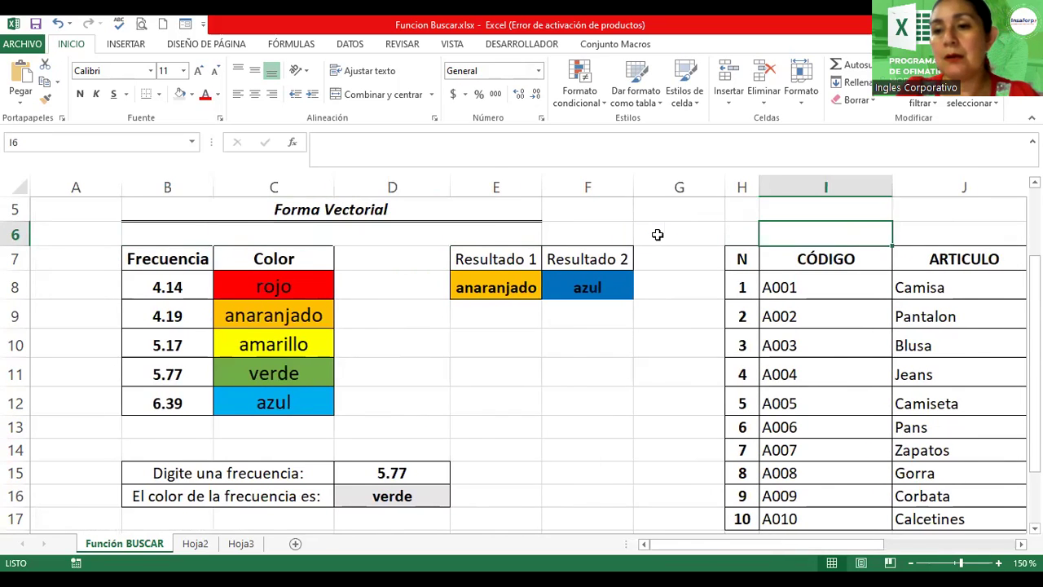
key("Right")
key("Right")
key("Right")
key("Right")
key("shift+Right")
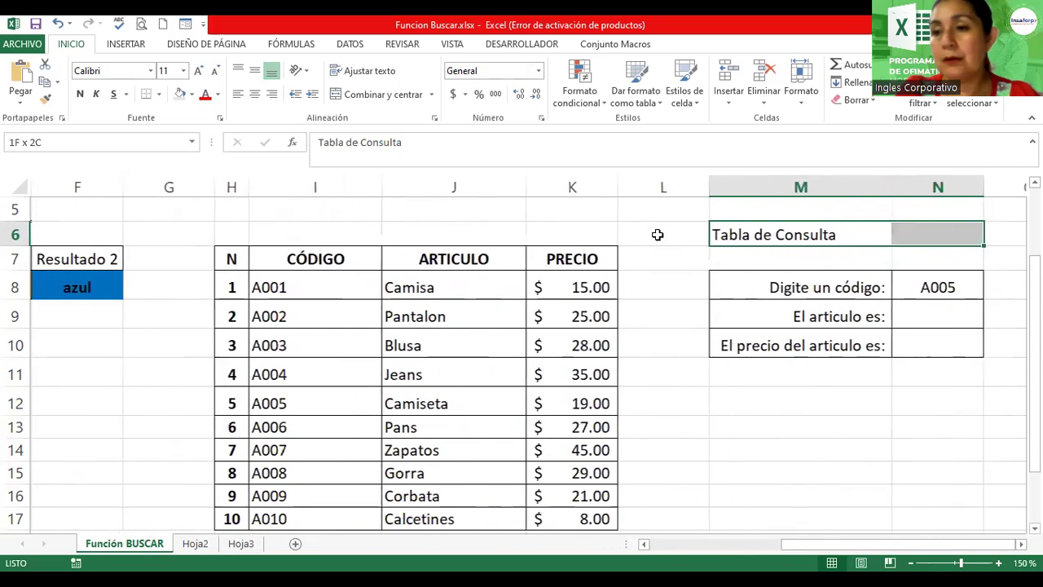
left_click(367, 95)
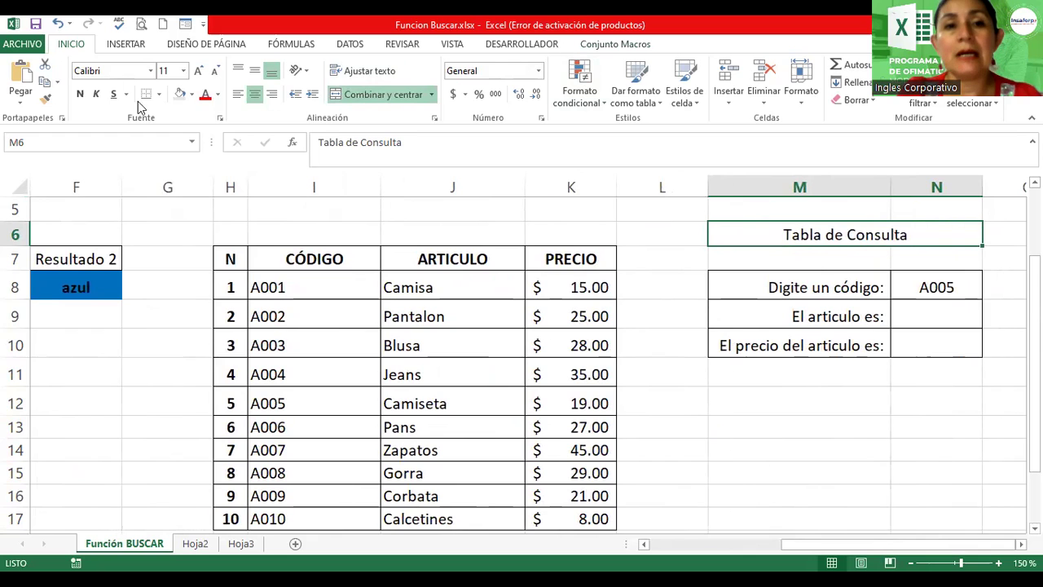
left_click(80, 94)
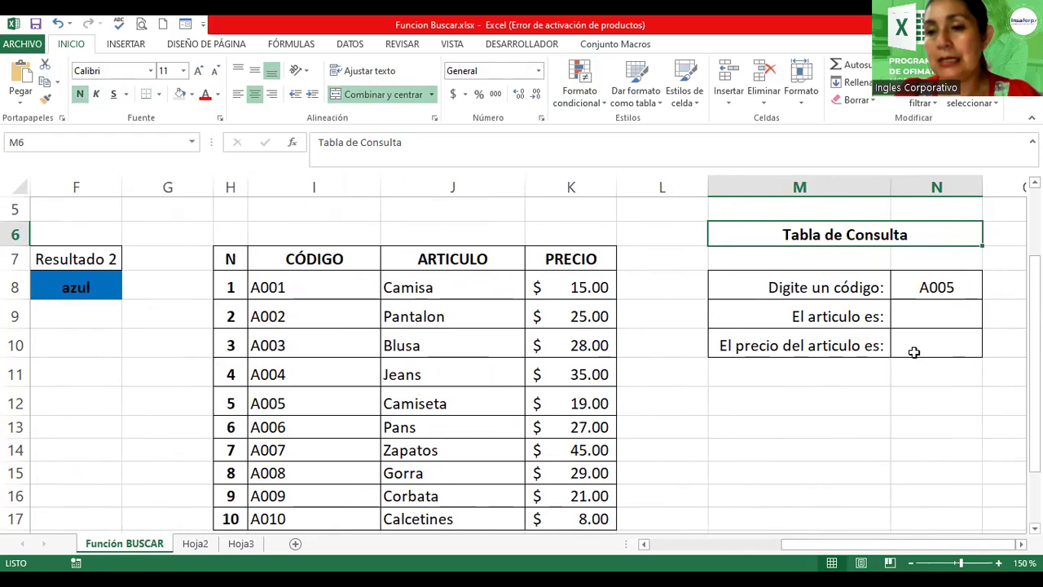
Make the three lookup labels in M8:M10 bold
left_click_drag(782, 291, 782, 342)
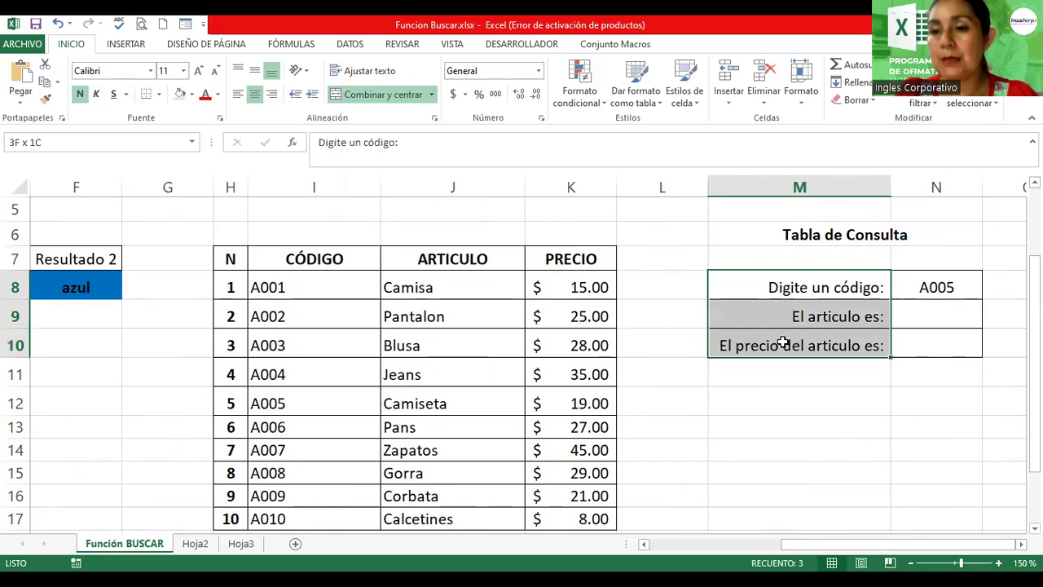
left_click(80, 95)
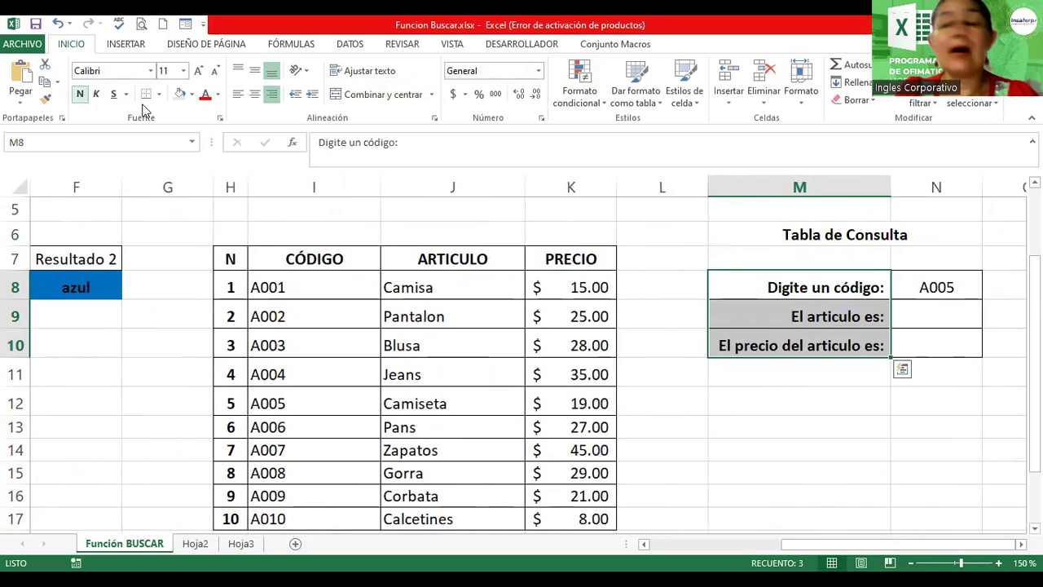
left_click(957, 306)
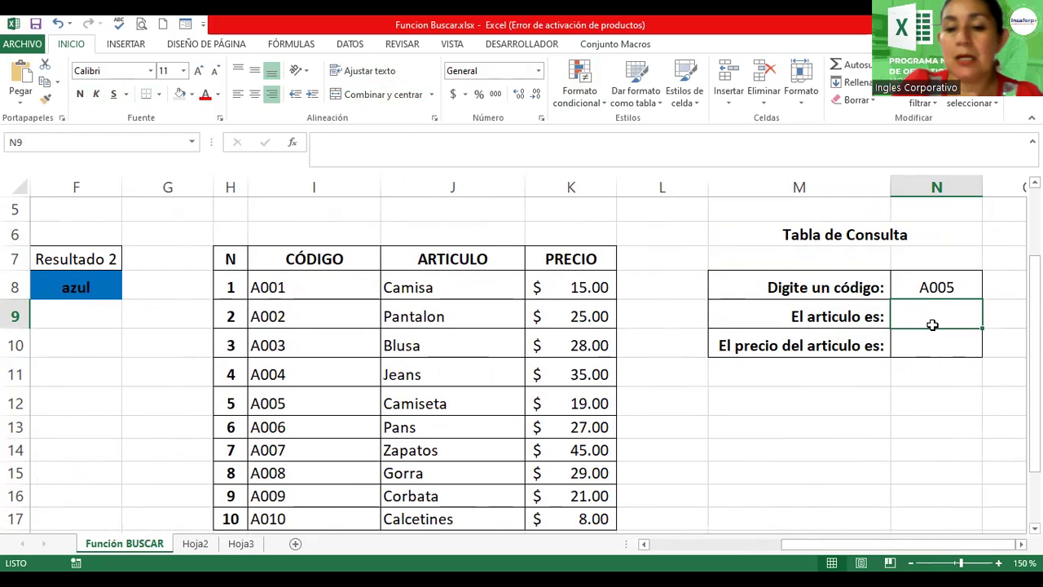
Start a BUSCAR formula in N9 using N8 as lookup value and codes I8:I17
type("=b")
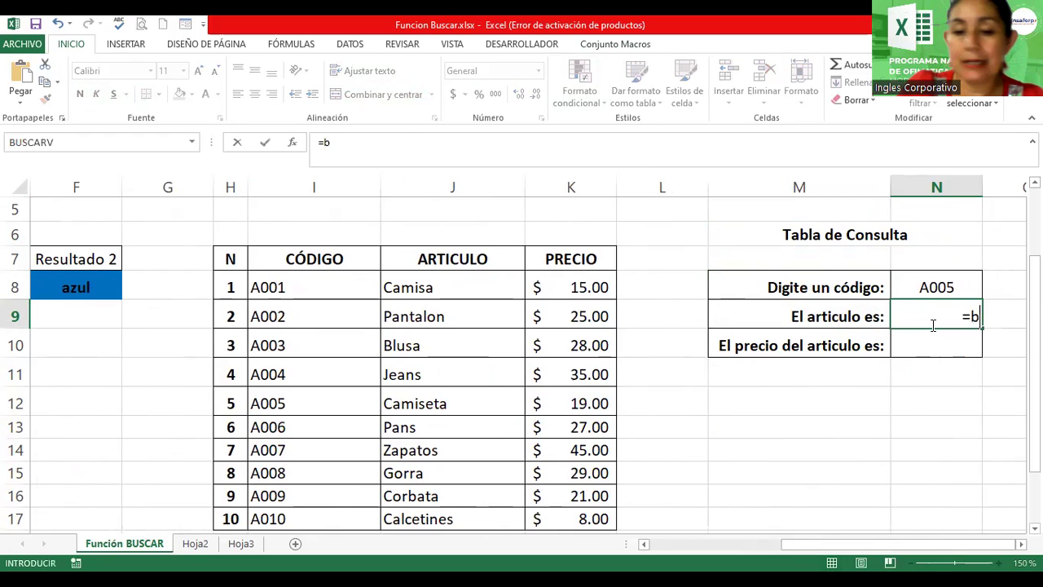
type("uscar(")
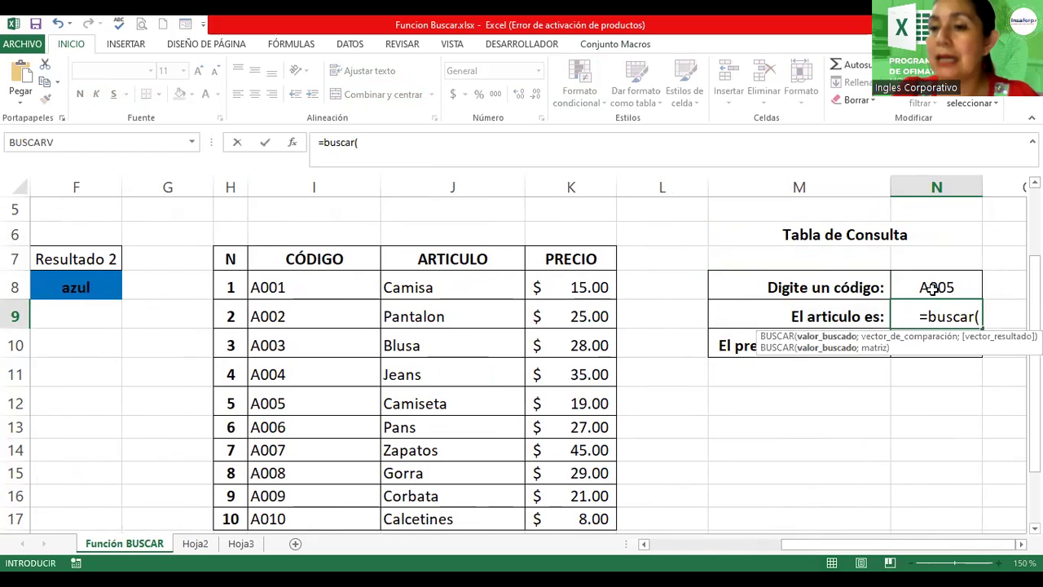
left_click(933, 288)
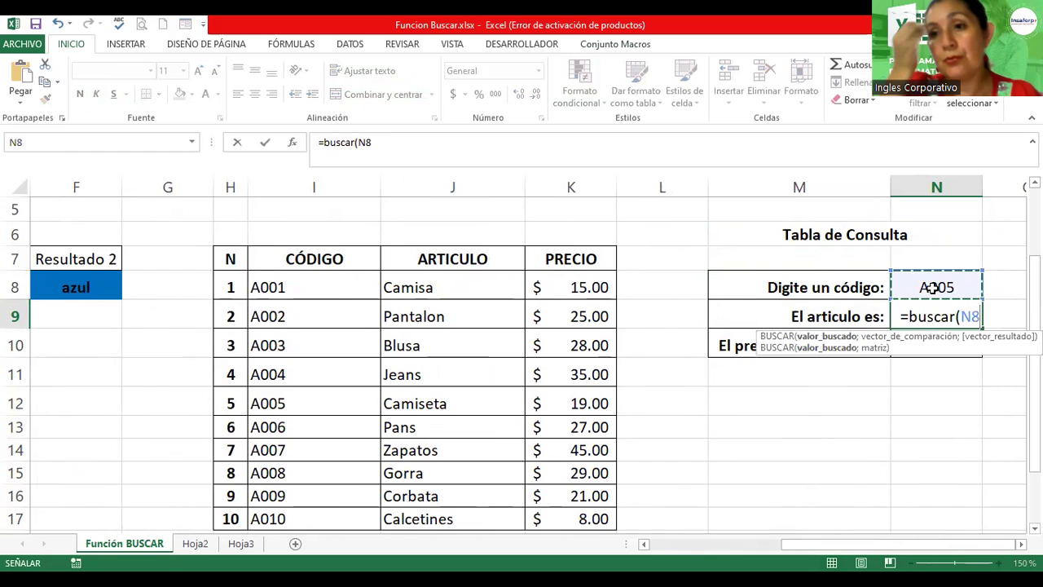
type(";")
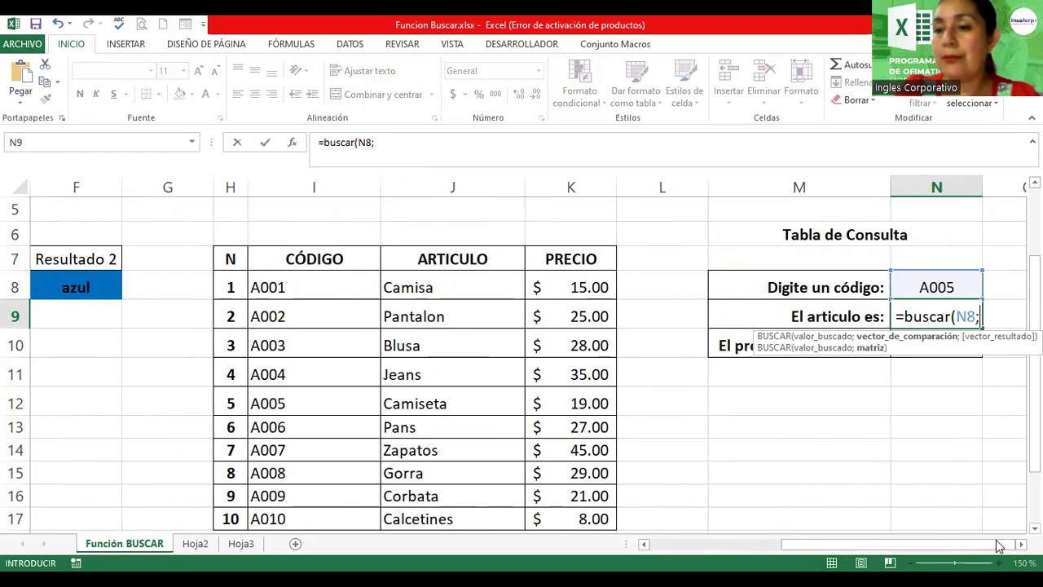
scroll(999, 544, "right", 1)
scroll(522, 358, "right", 2)
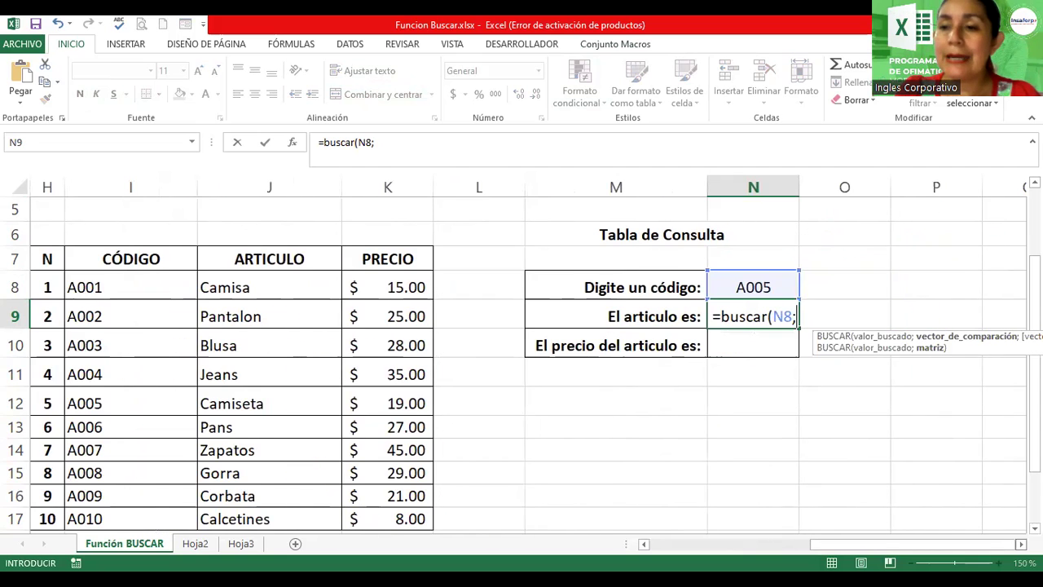
left_click(251, 286)
left_click_drag(252, 286, 269, 517)
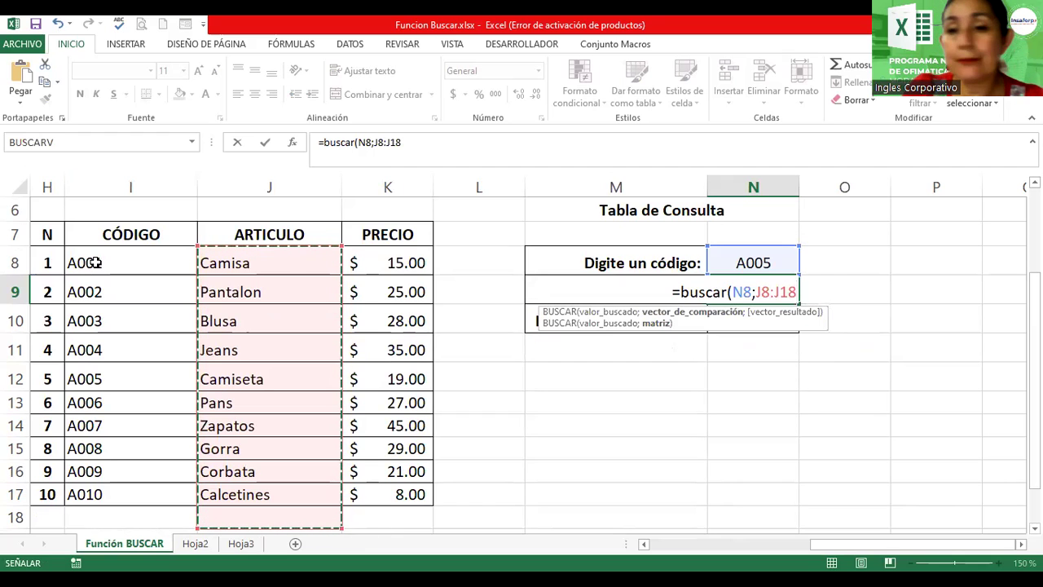
left_click_drag(95, 262, 96, 292)
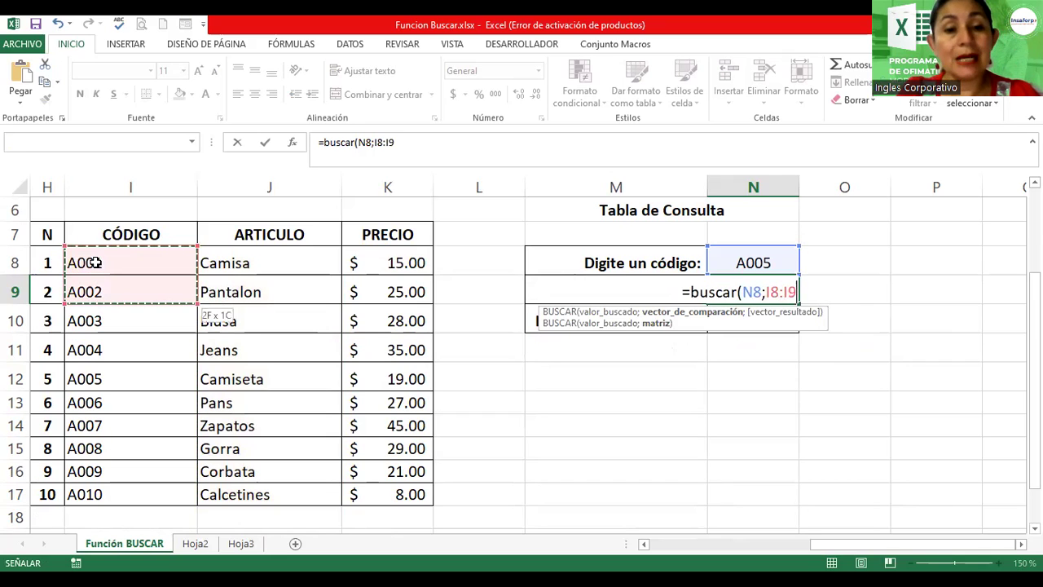
key("ctrl+shift+Down")
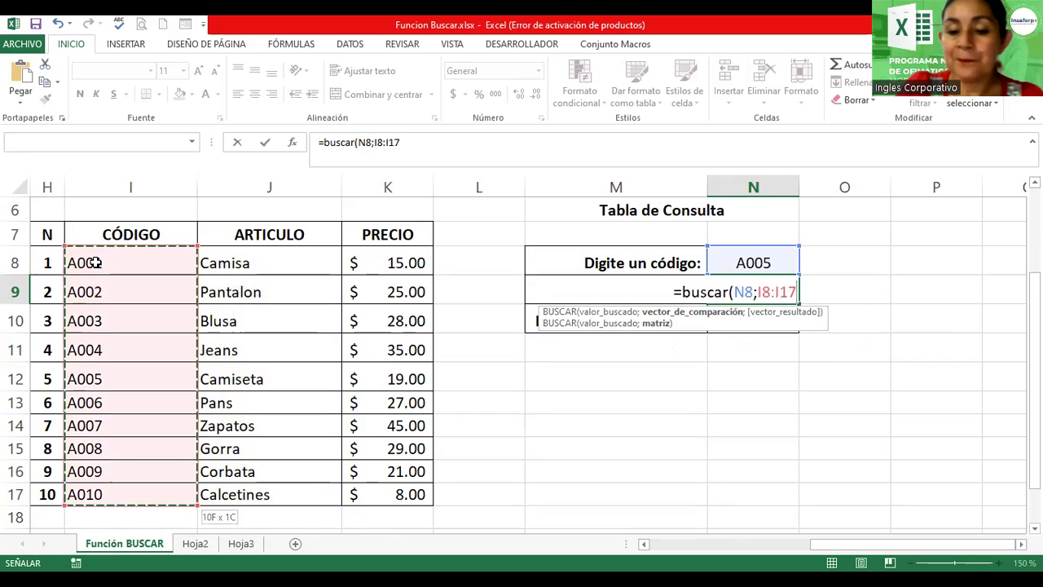
Finish it with result range J8:J17 so N9 returns Camiseta, then reopen it for editing
type(";")
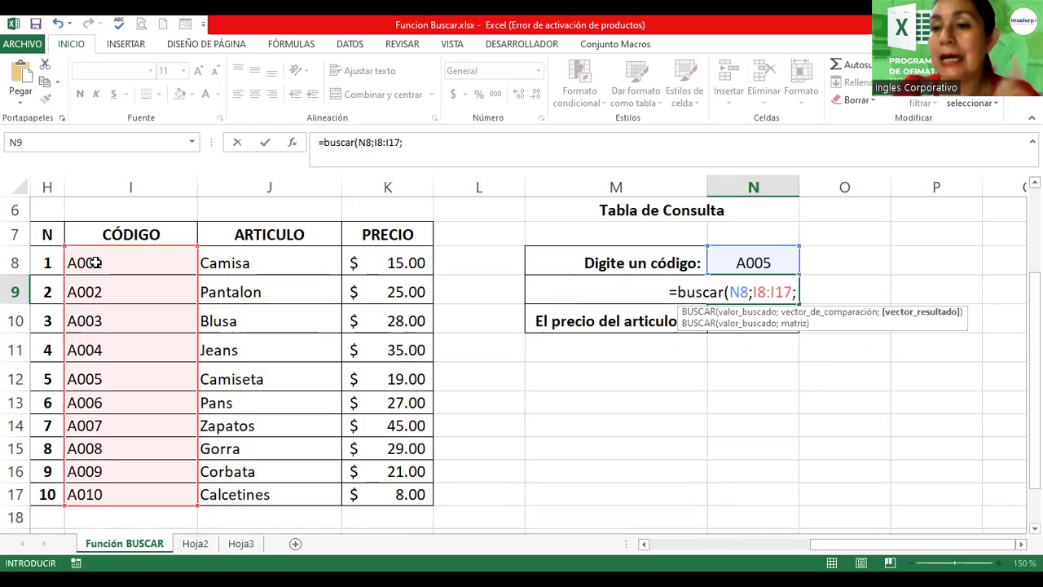
left_click(244, 270)
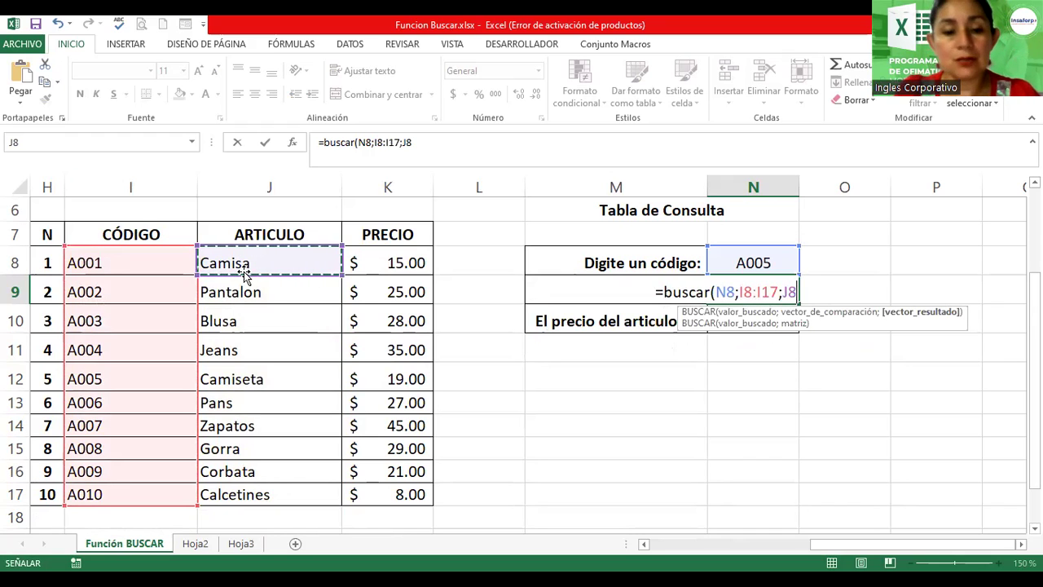
left_click_drag(243, 274, 243, 292)
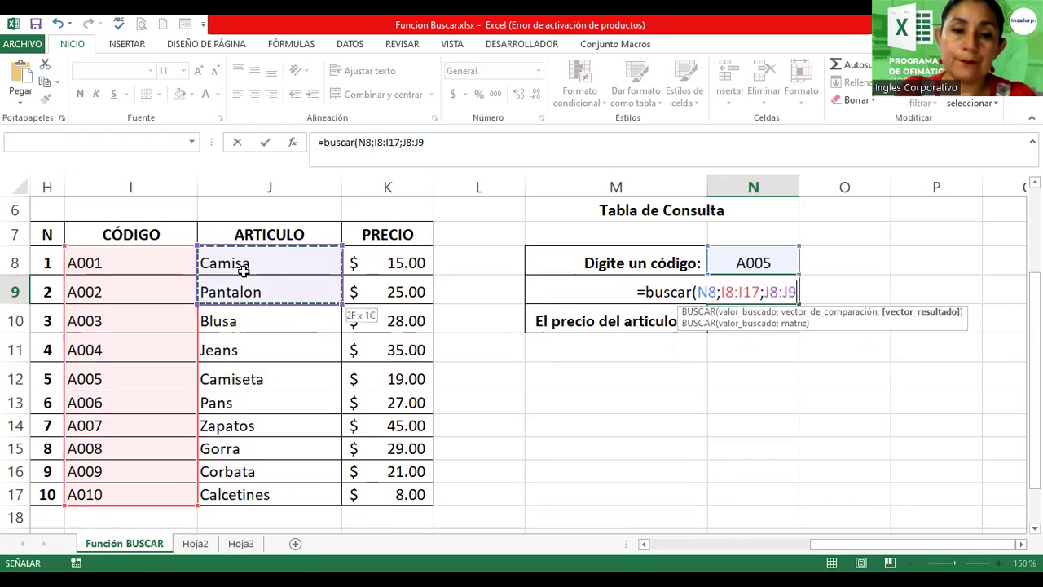
key("ctrl+shift+Down")
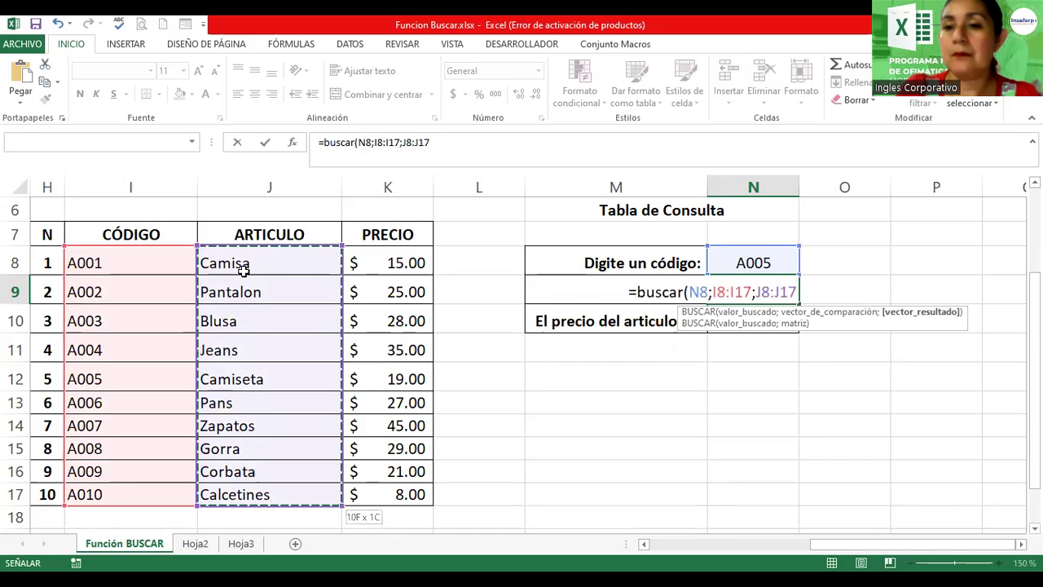
key("Return")
key("Up")
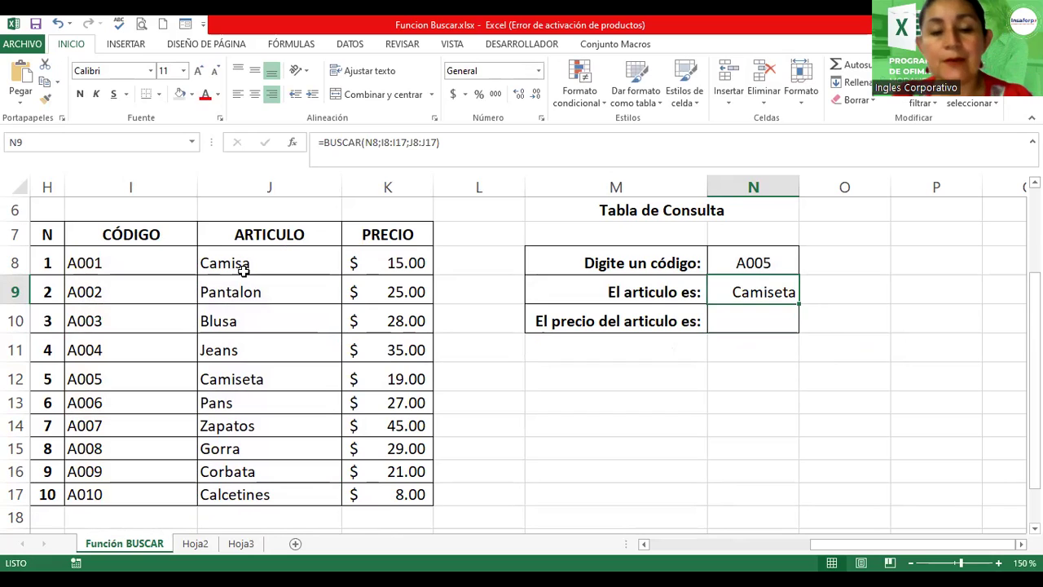
key("F2")
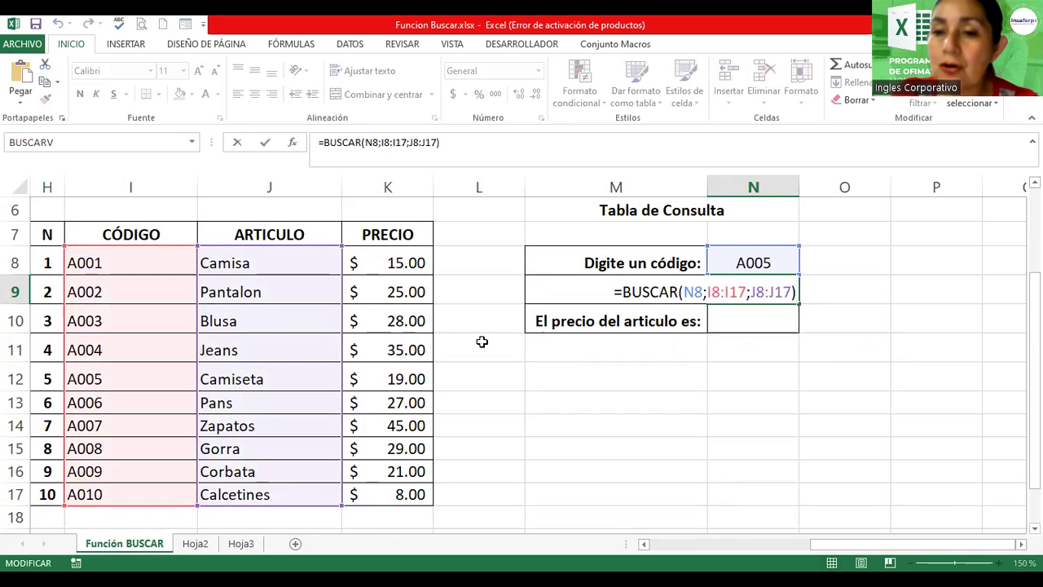
double_click(702, 292)
left_click_drag(707, 291, 744, 292)
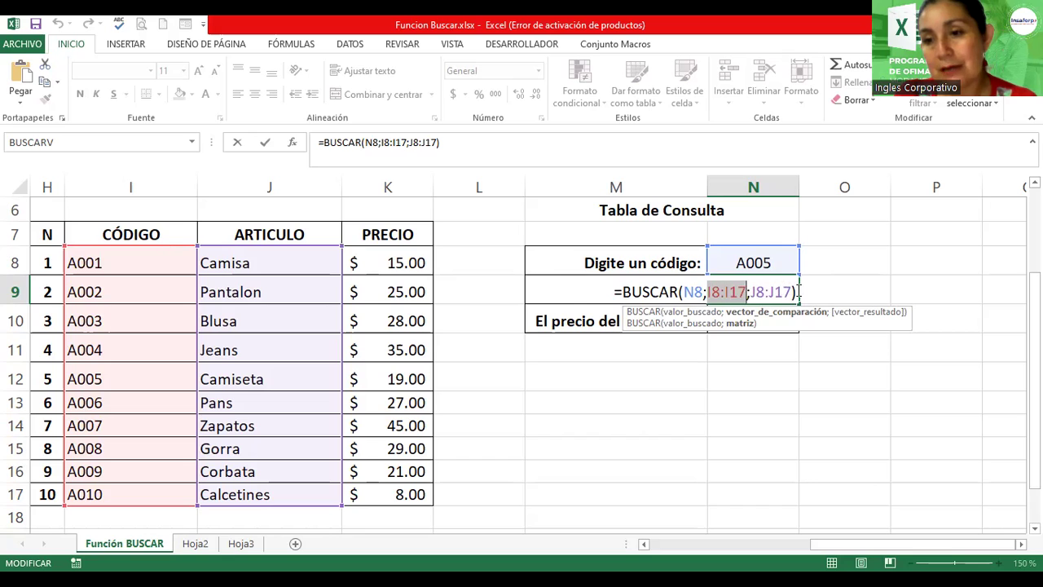
left_click(798, 292)
key("Return")
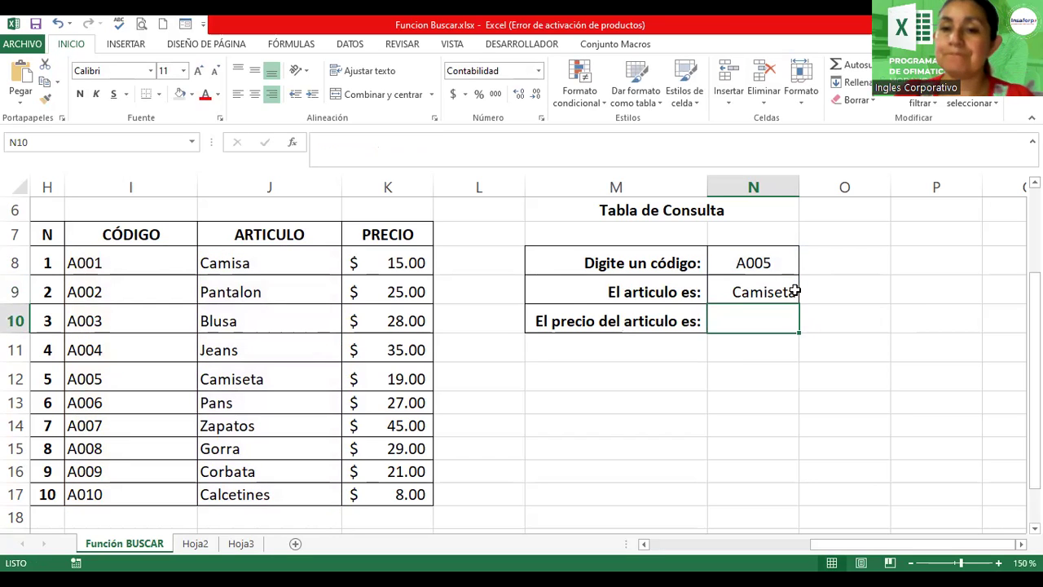
Enter =BUSCAR(N8;I8:I17;K8:K17) in N10 so it returns $ 19.00 for A005
type("=")
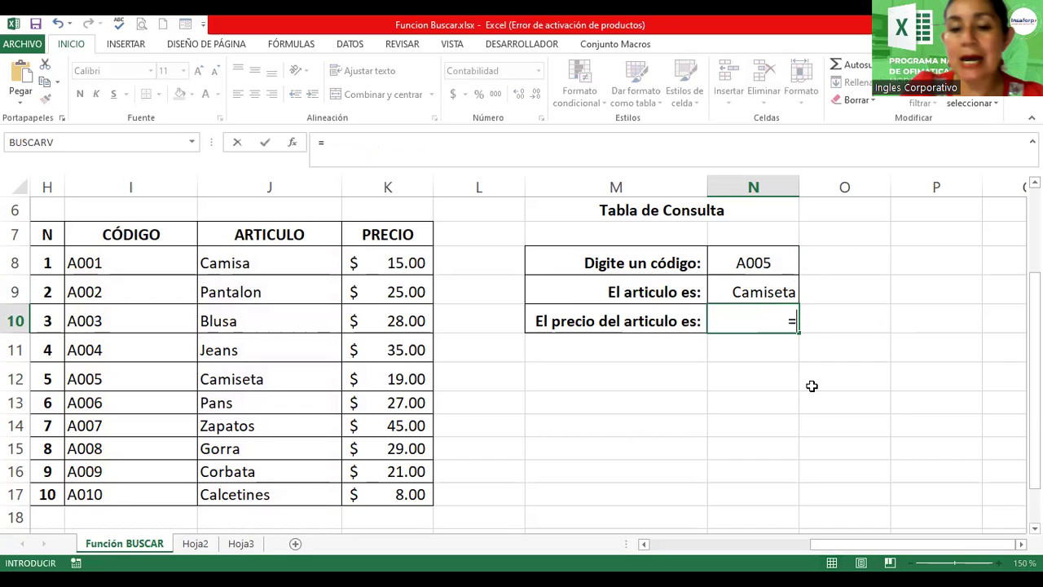
type("buscar(")
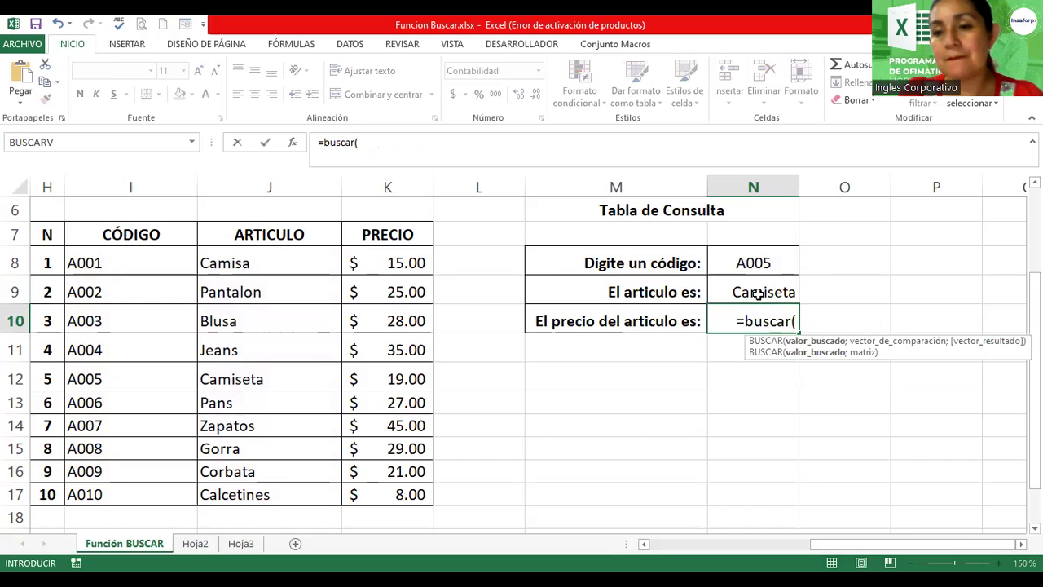
left_click(760, 262)
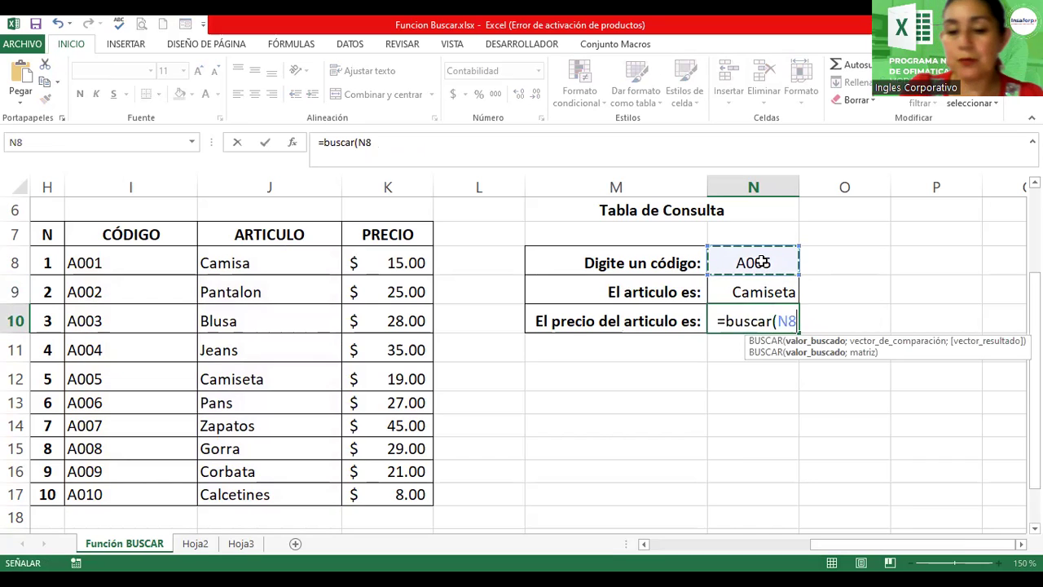
type(";")
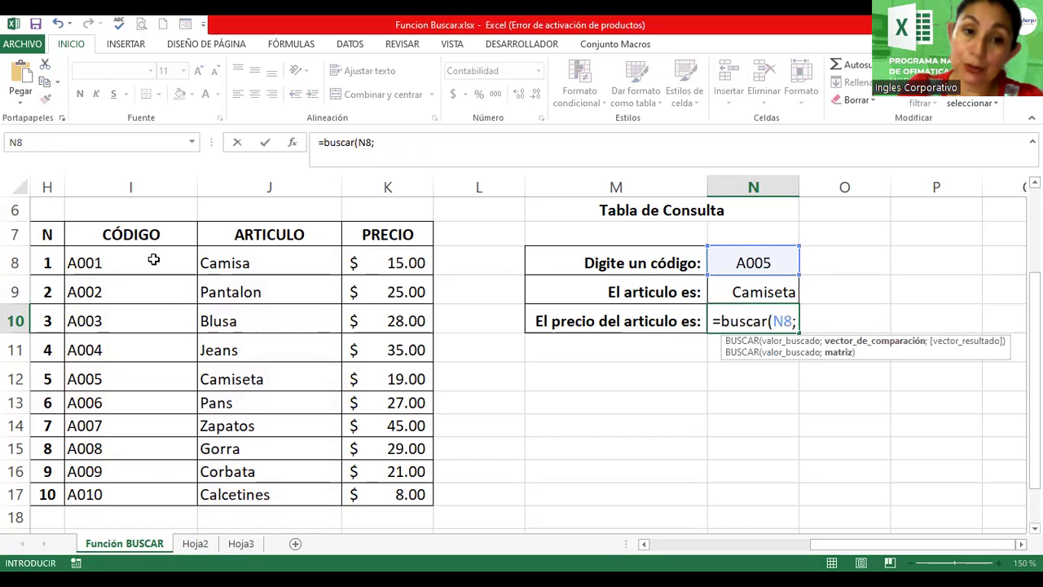
left_click_drag(159, 263, 163, 304)
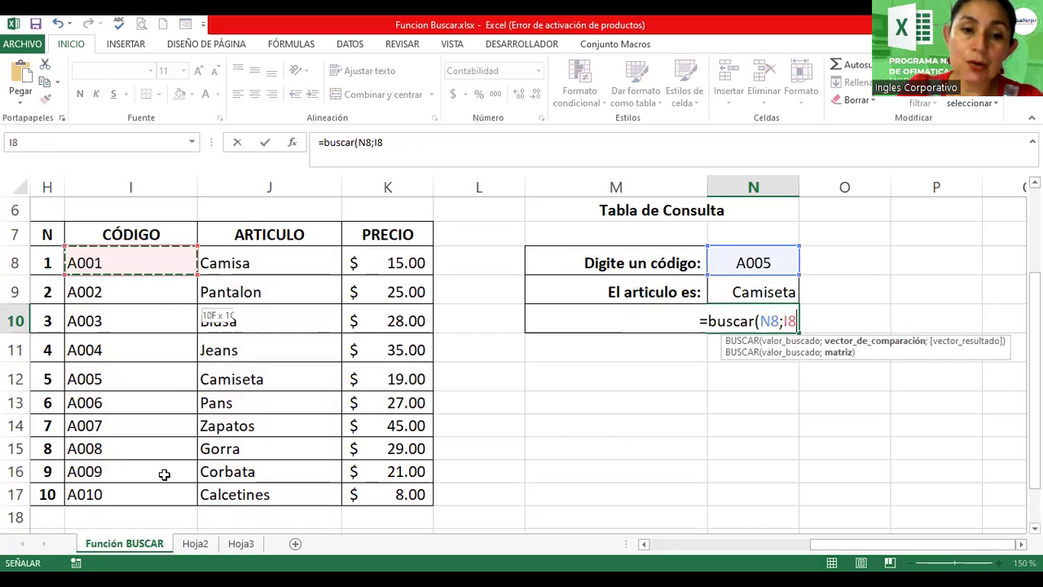
left_click_drag(164, 474, 168, 492)
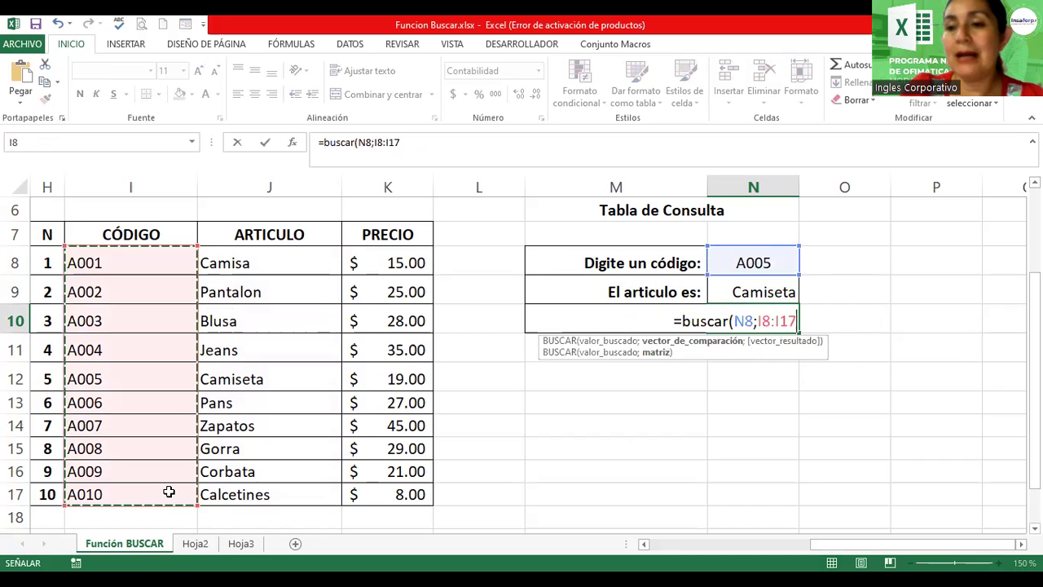
type(";")
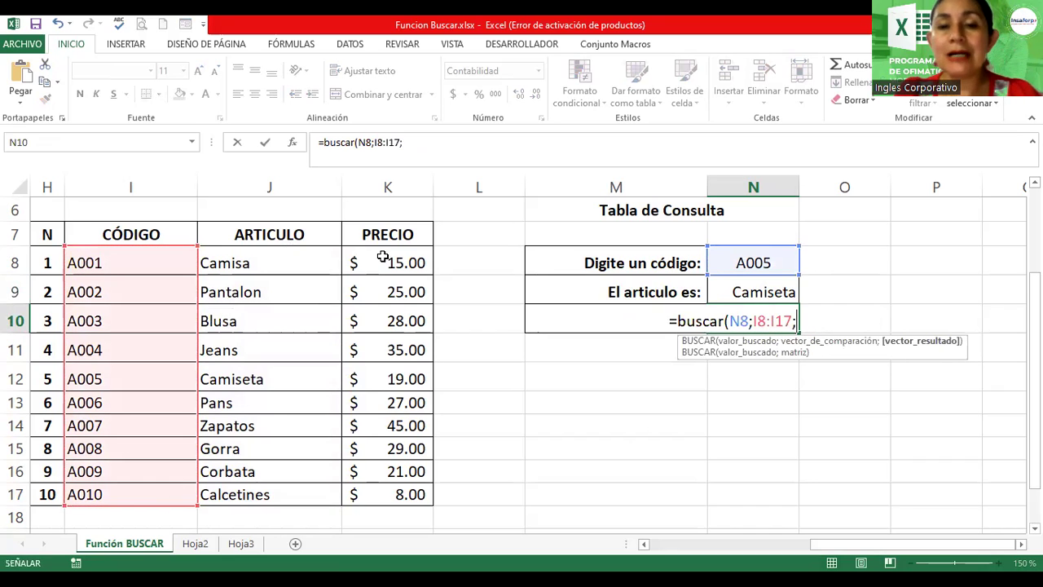
left_click_drag(383, 257, 383, 289)
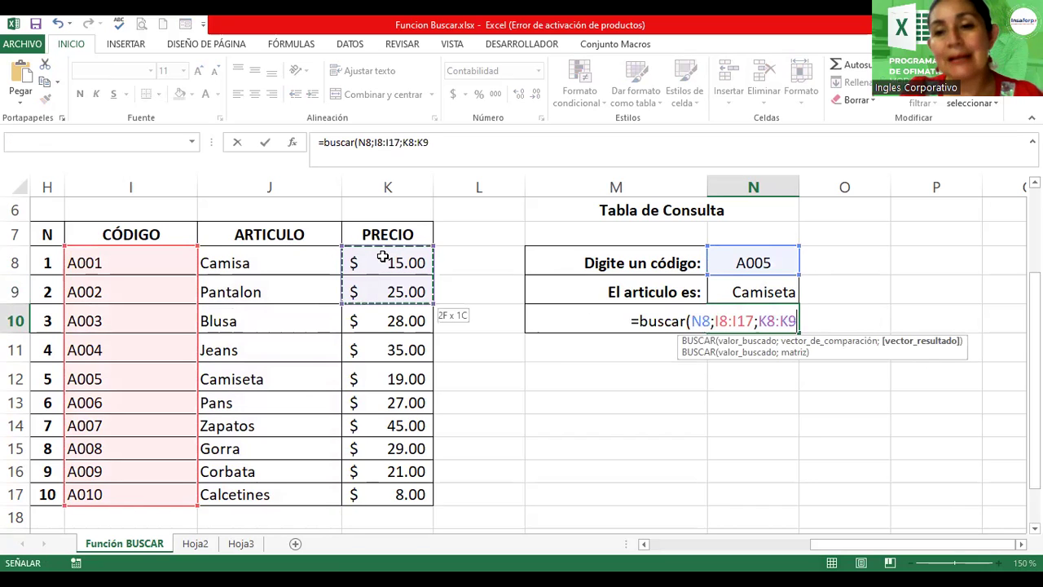
key("ctrl+shift+Down")
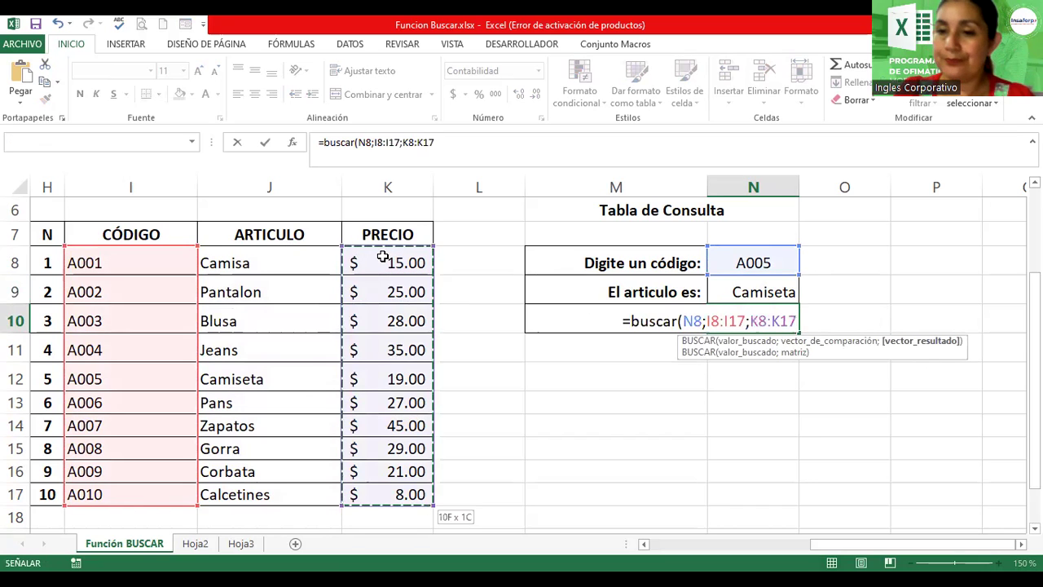
type(")")
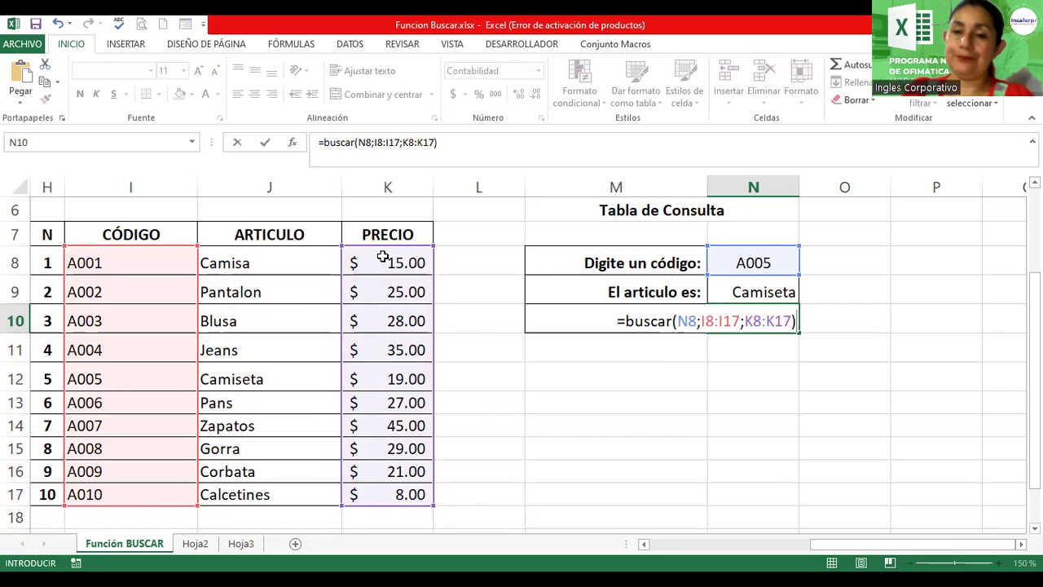
key("Return")
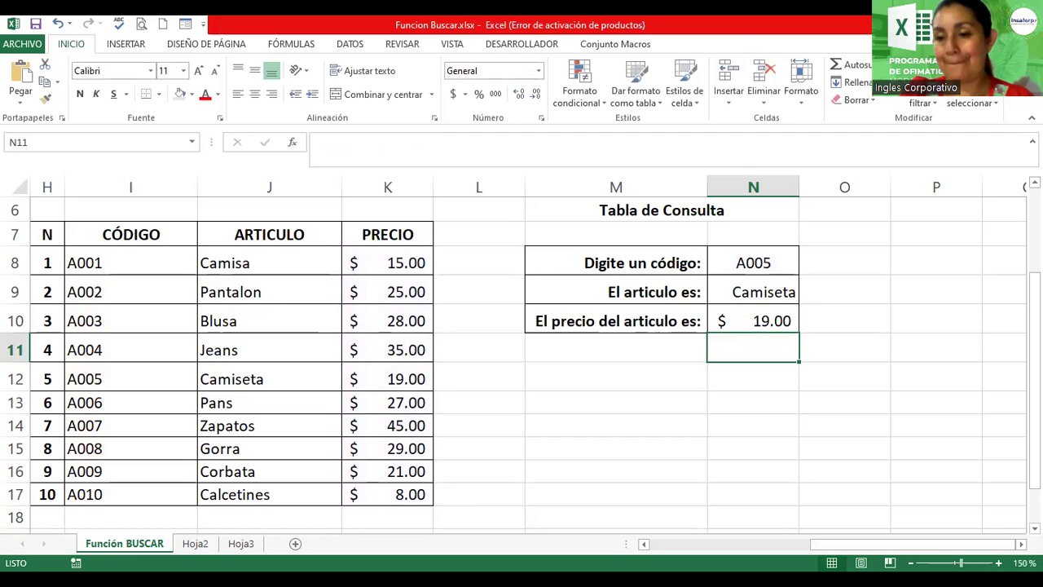
Zoom out to 110% and show the Formas shapes gallery from INSERTAR
scroll(522, 355, "down", 2)
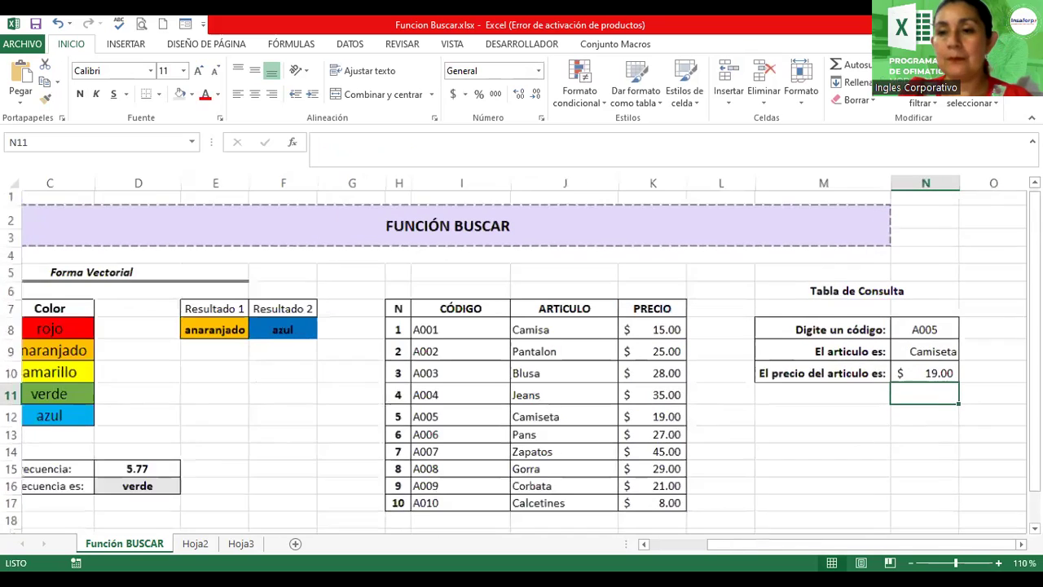
left_click(871, 463)
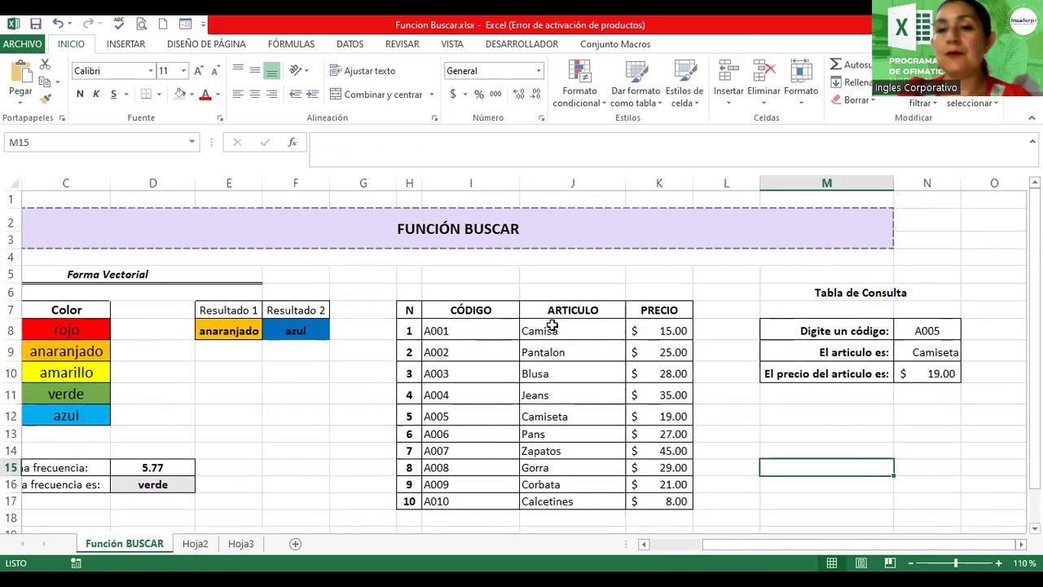
left_click(123, 44)
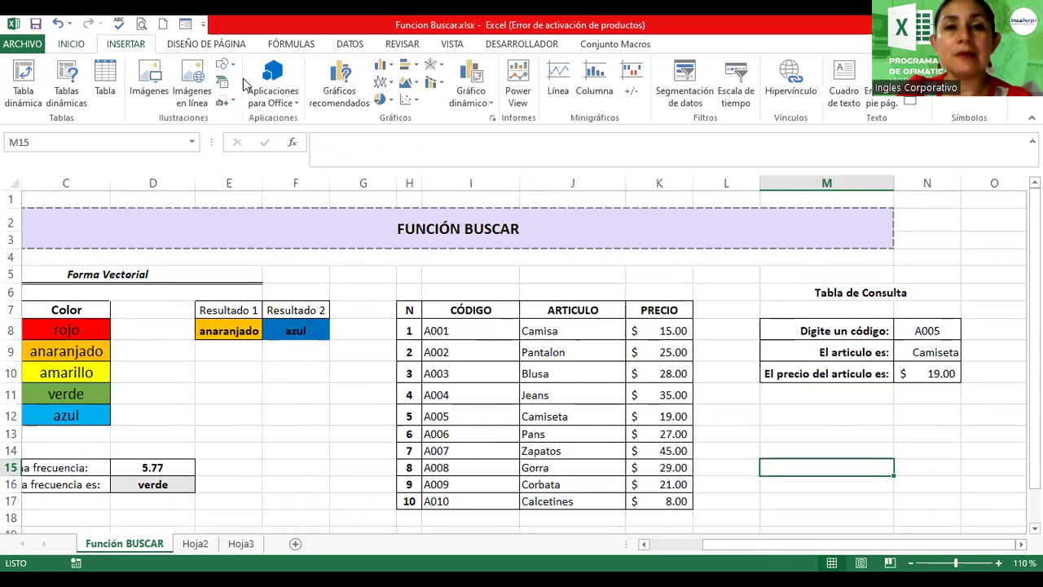
left_click(234, 62)
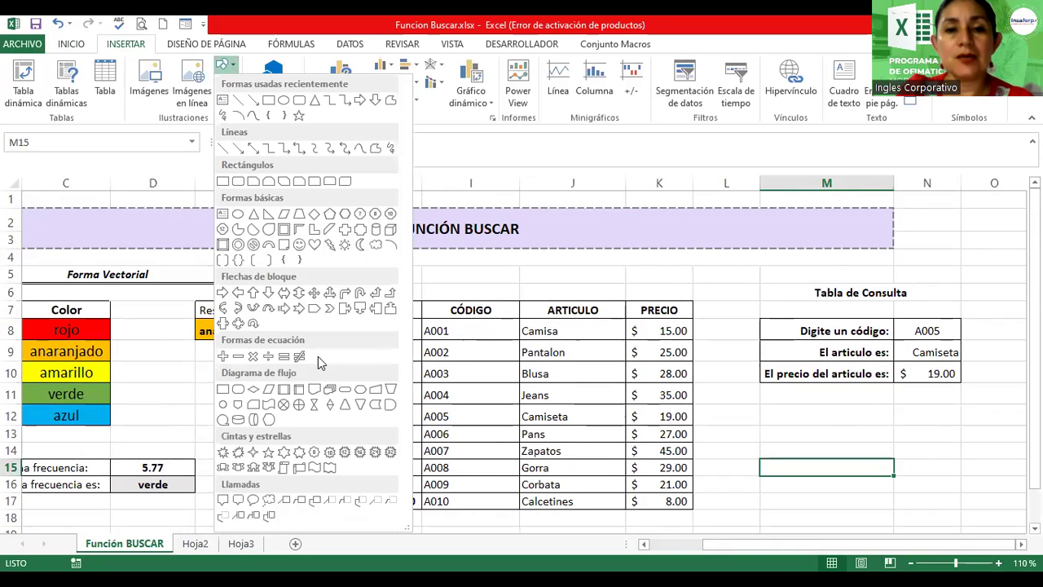
Draw a curved block arrow beside the Tabla de Consulta and make it taller
left_click(245, 308)
left_click_drag(836, 394, 733, 462)
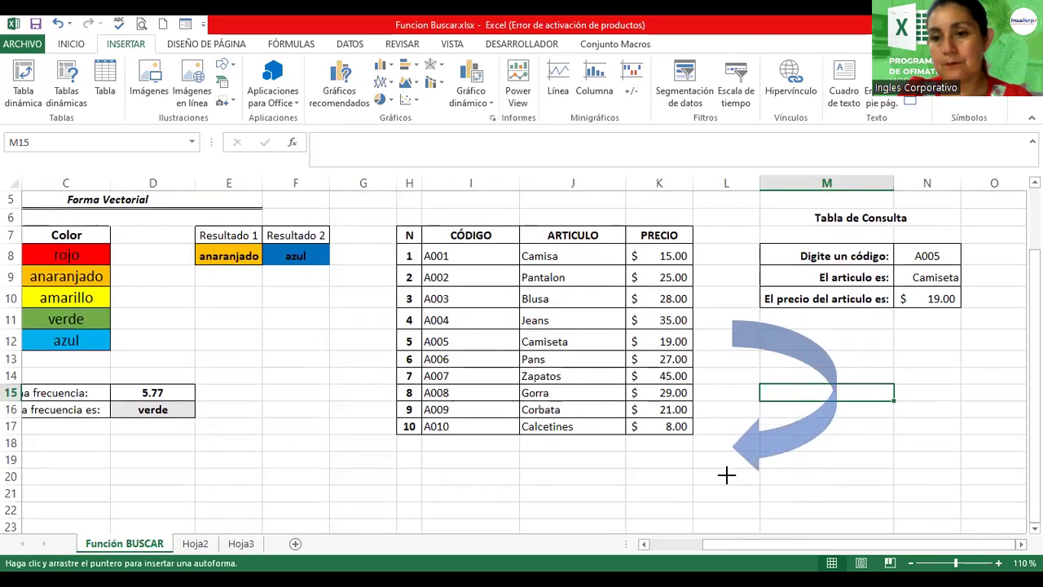
left_click_drag(732, 462, 719, 470)
mouse_move(796, 348)
left_mouse_down()
mouse_move(1000, 308)
mouse_move(870, 296)
left_mouse_up()
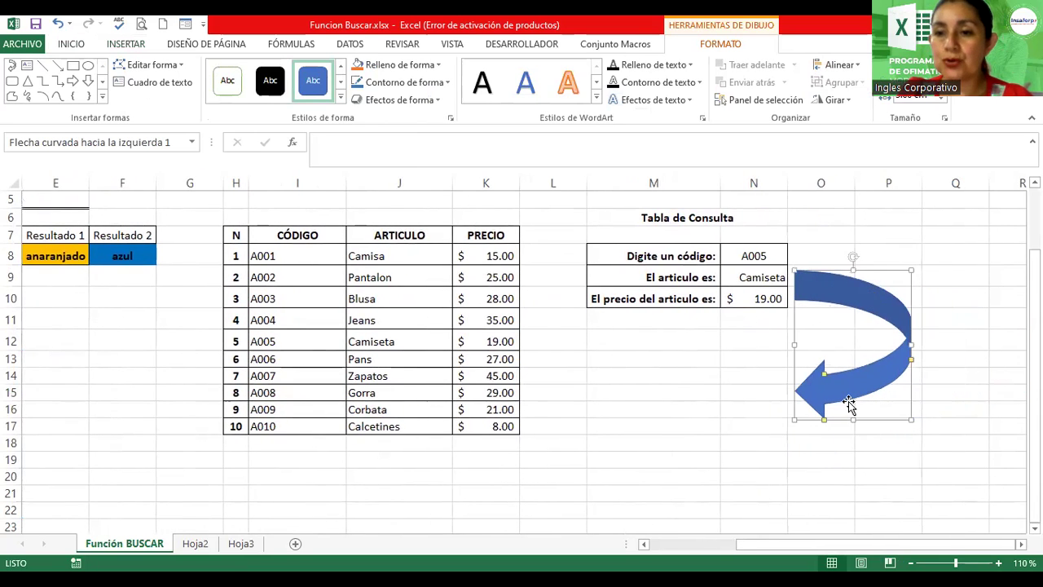
left_click_drag(852, 419, 840, 470)
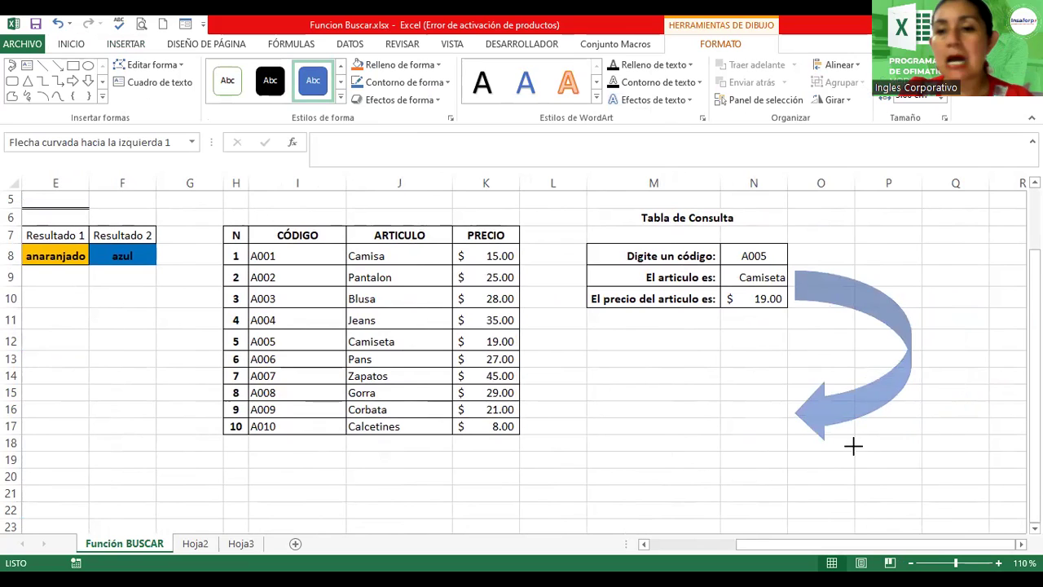
Align the arrow with the code row, narrow it and adjust its curve and arrowhead
left_click(850, 318)
left_click(842, 292)
left_click_drag(843, 292, 840, 279)
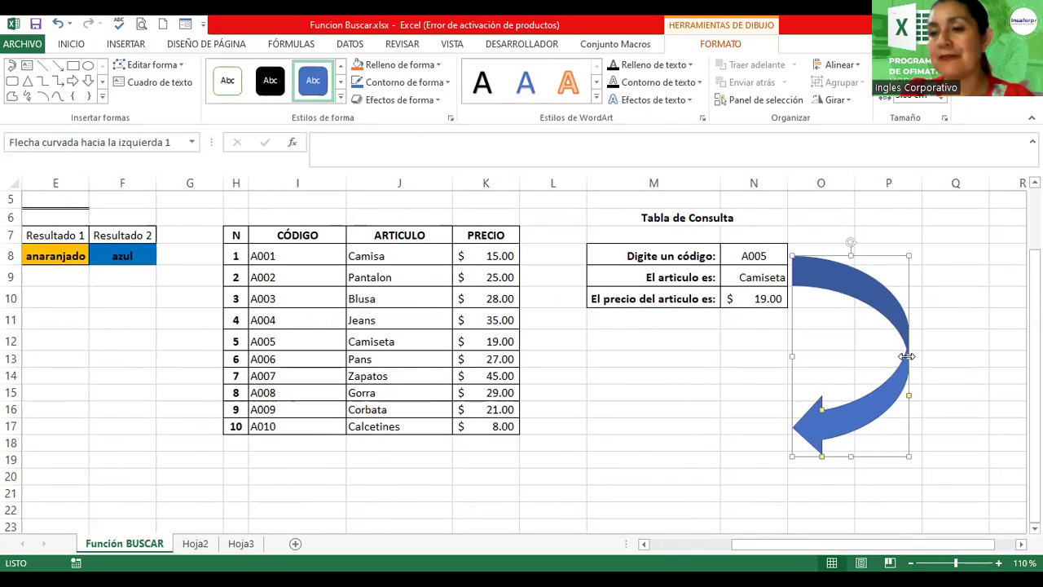
left_click_drag(907, 352, 873, 365)
left_click_drag(868, 411, 862, 401)
left_click_drag(833, 446, 831, 454)
left_click(957, 398)
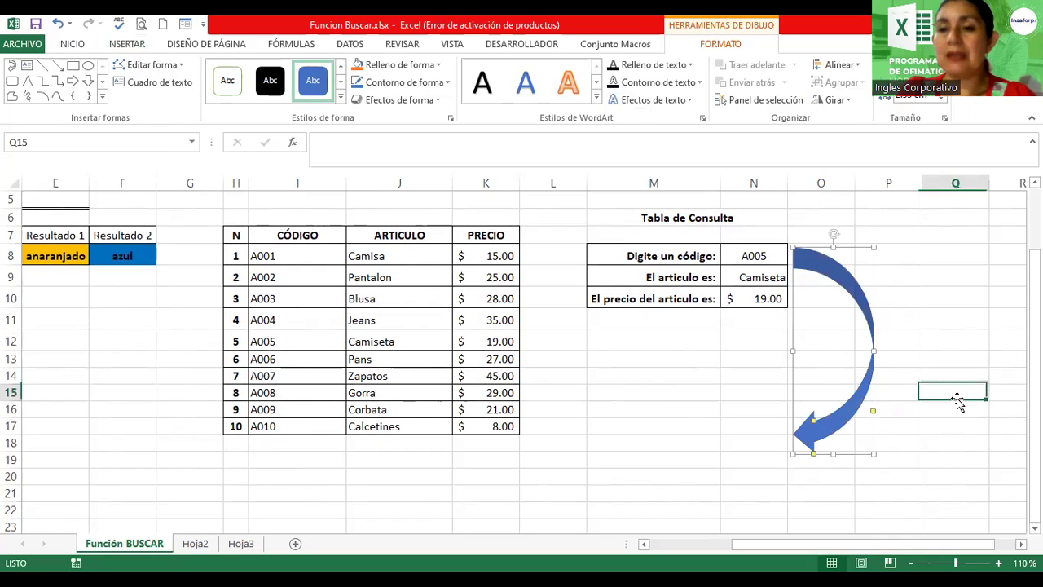
left_click(633, 394)
Search online images for 'zapatos' and try inserting the light-blue shoe photo
left_click(139, 43)
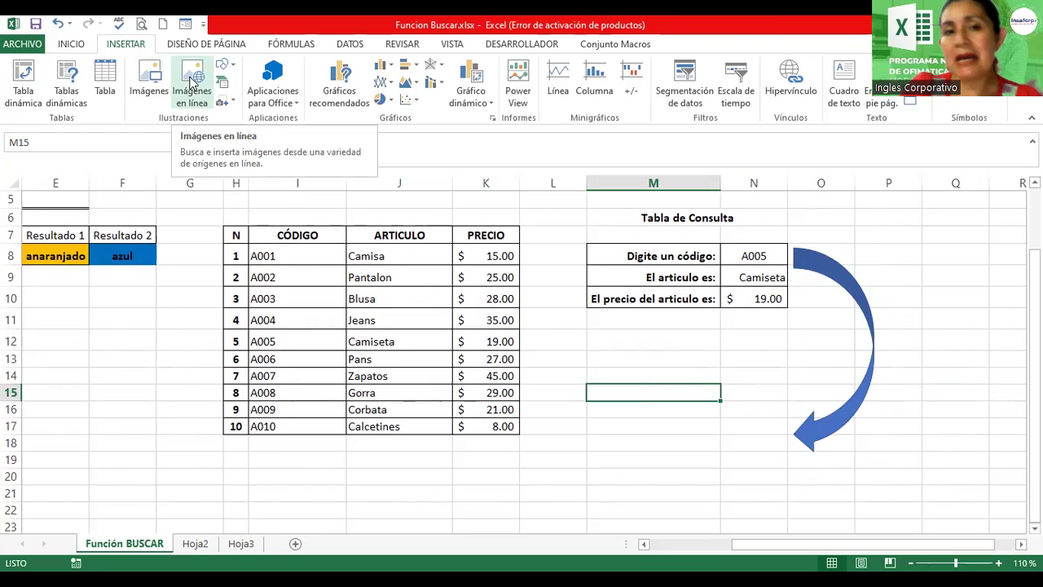
left_click(193, 82)
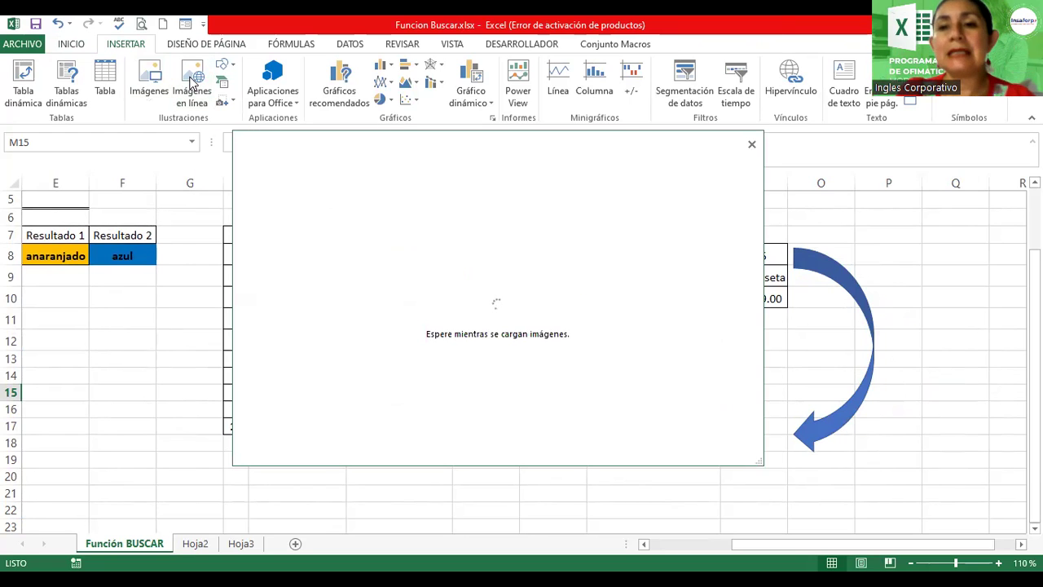
left_click(584, 226)
type("zapatos")
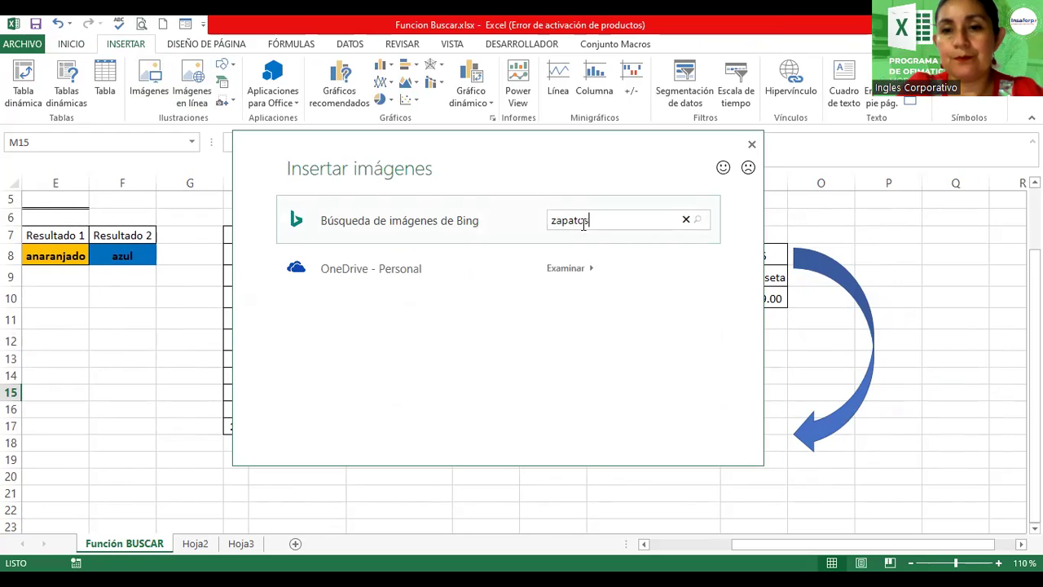
key("Return")
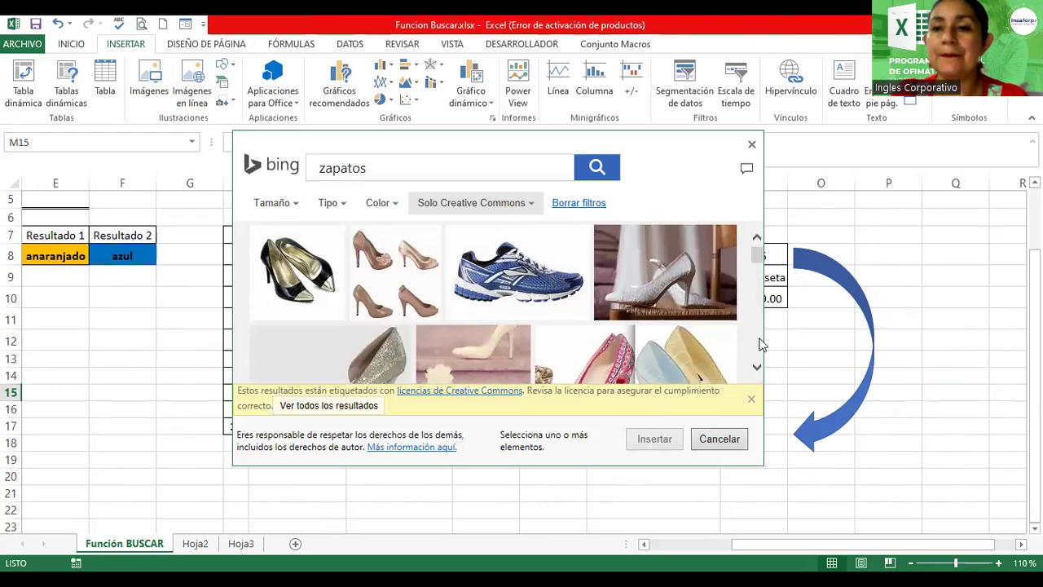
left_click(757, 367)
scroll(757, 368, "down", 5)
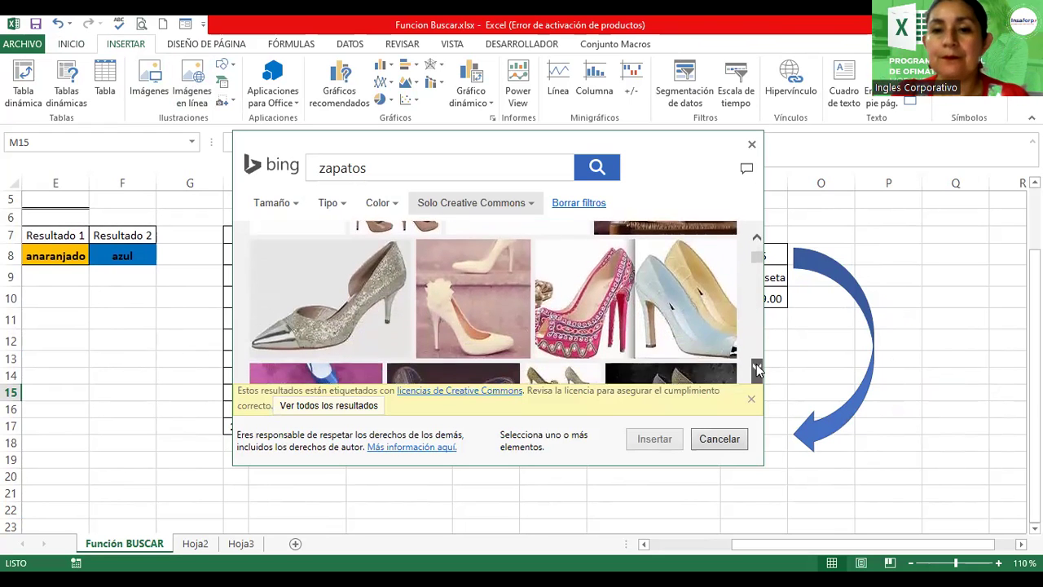
left_click(647, 240)
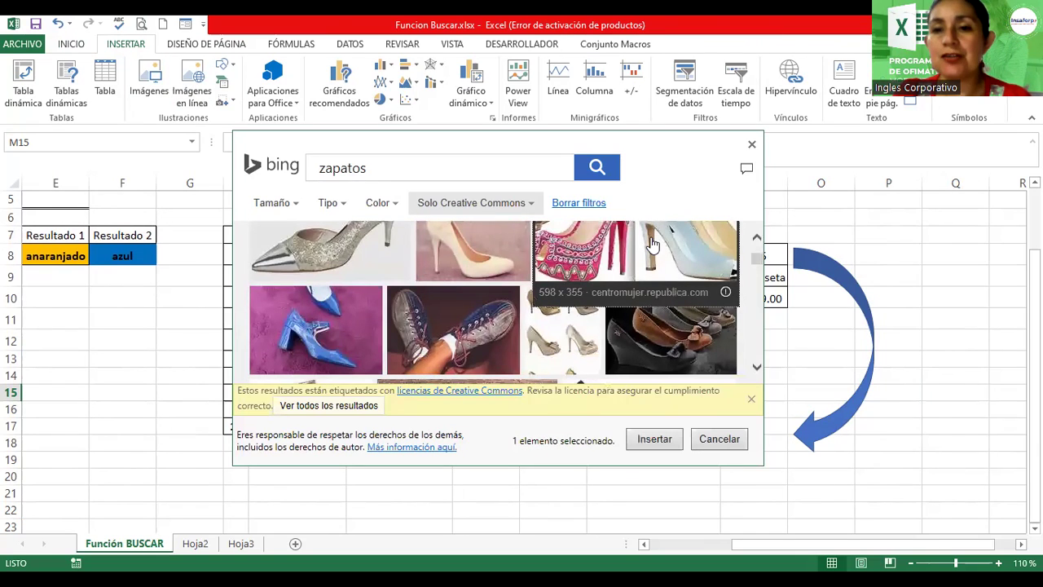
left_click(652, 440)
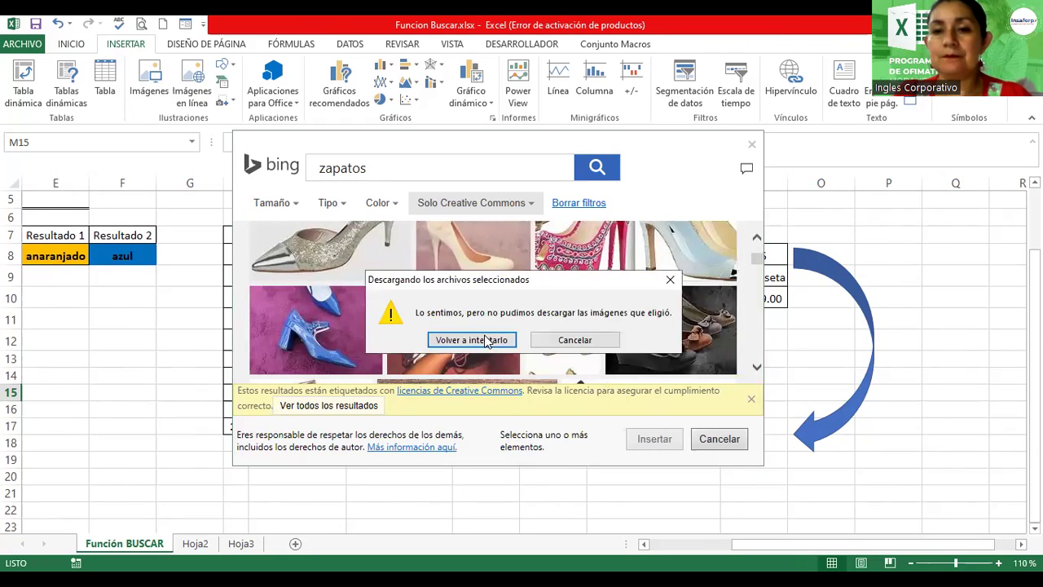
After the failed download, insert the dark shoes photo and move it up-left
left_click(554, 341)
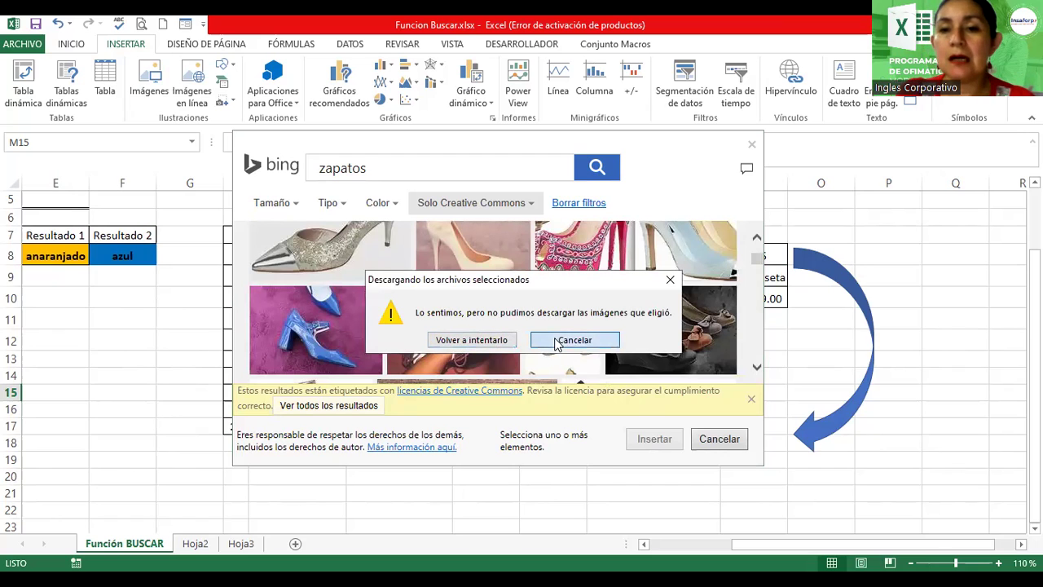
left_click(666, 349)
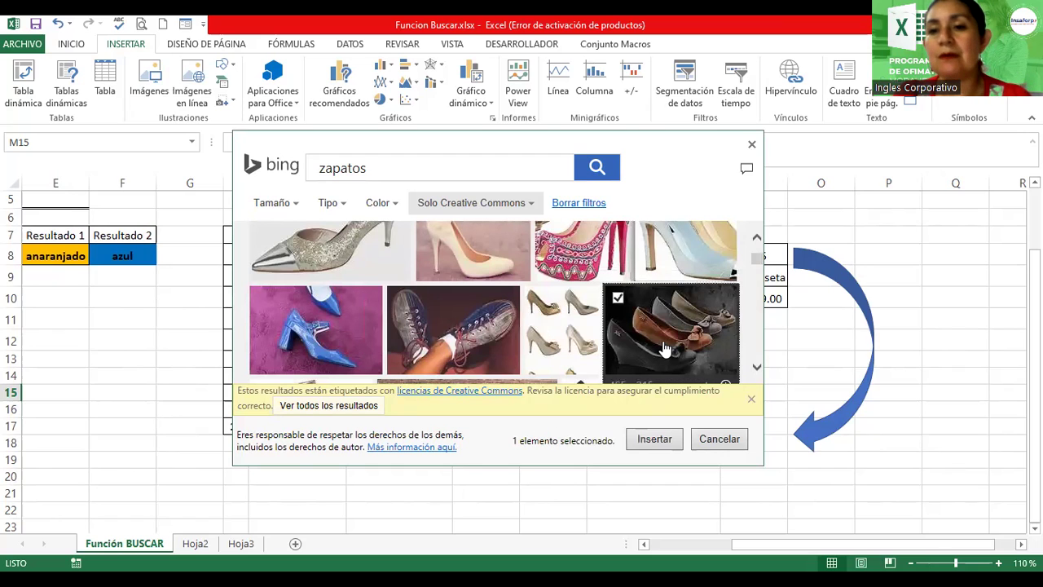
left_click(657, 440)
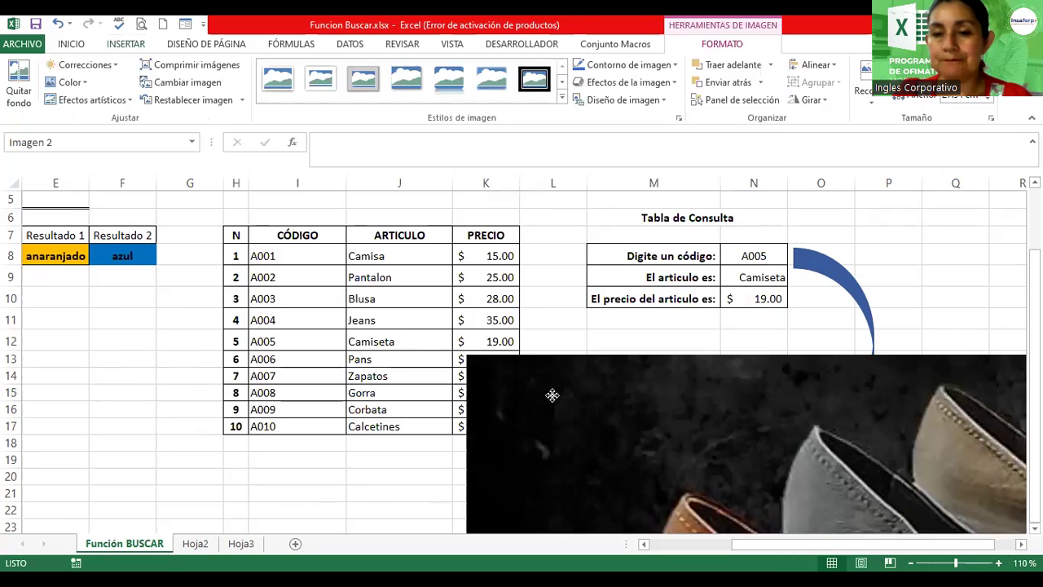
left_click_drag(552, 396, 404, 305)
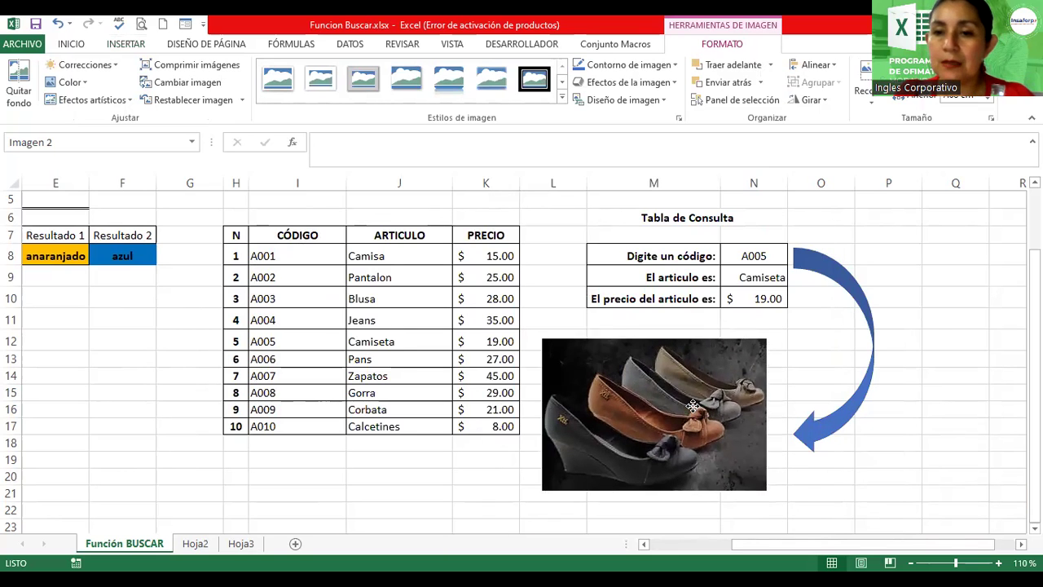
Shrink the shoe photo beside the arrow, apply the soft-edge rectangle style and tilt it
left_click_drag(691, 405, 726, 387)
left_click_drag(801, 471, 781, 462)
left_click_drag(713, 410, 708, 398)
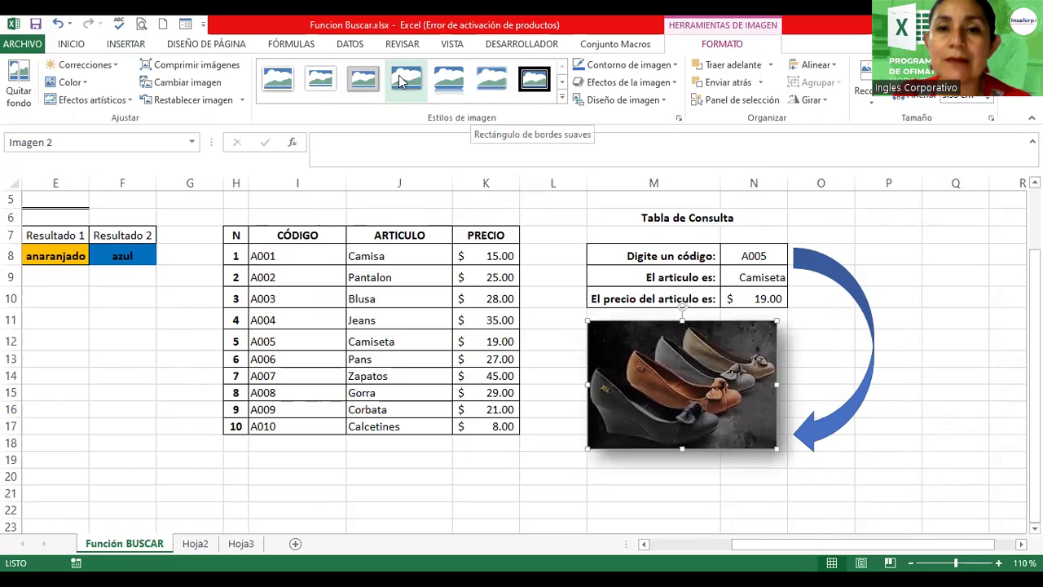
left_click(480, 87)
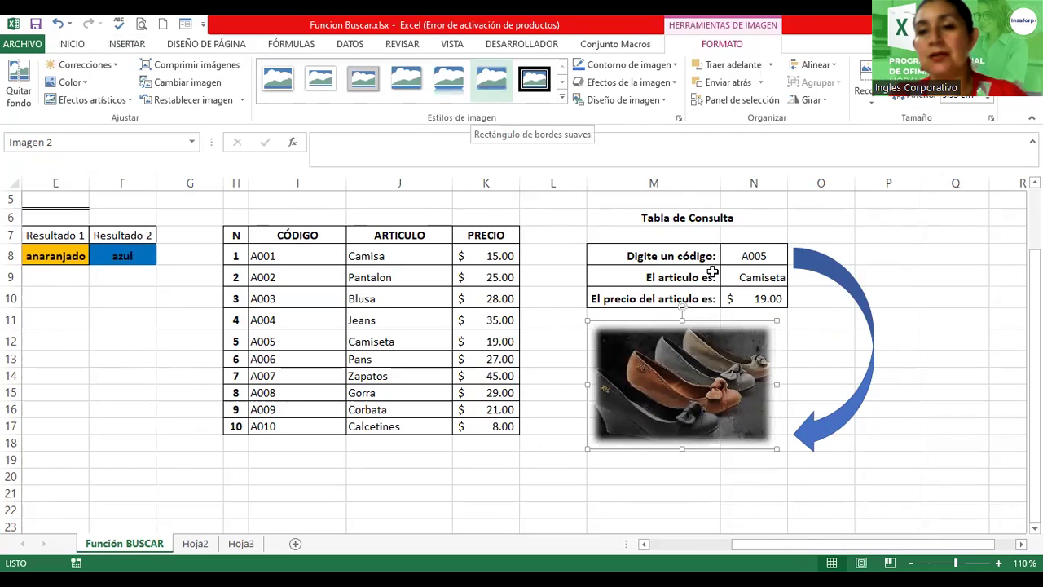
mouse_move(675, 303)
left_mouse_down()
mouse_move(677, 373)
mouse_move(714, 375)
left_mouse_up()
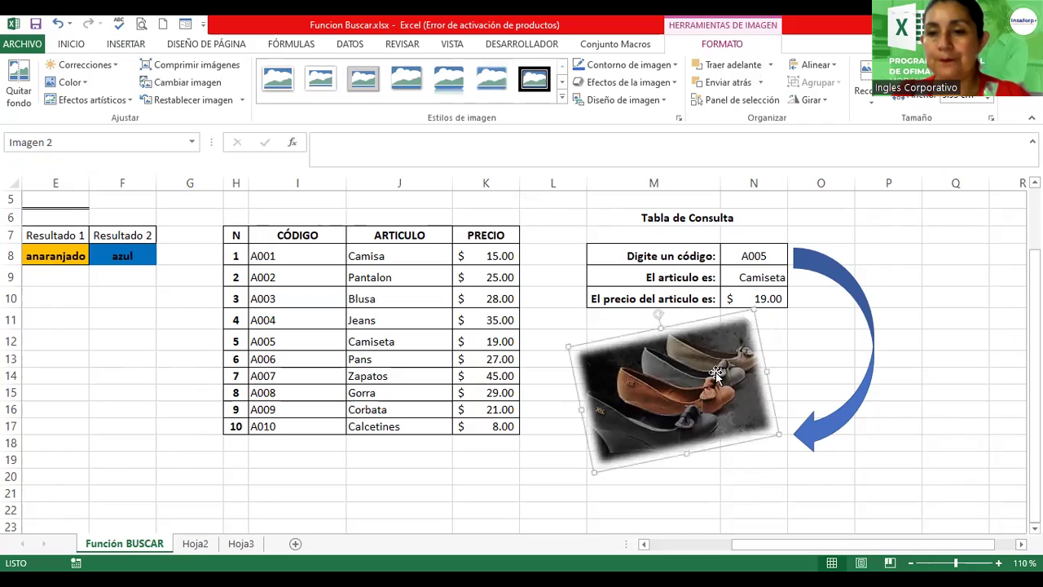
left_click(818, 366)
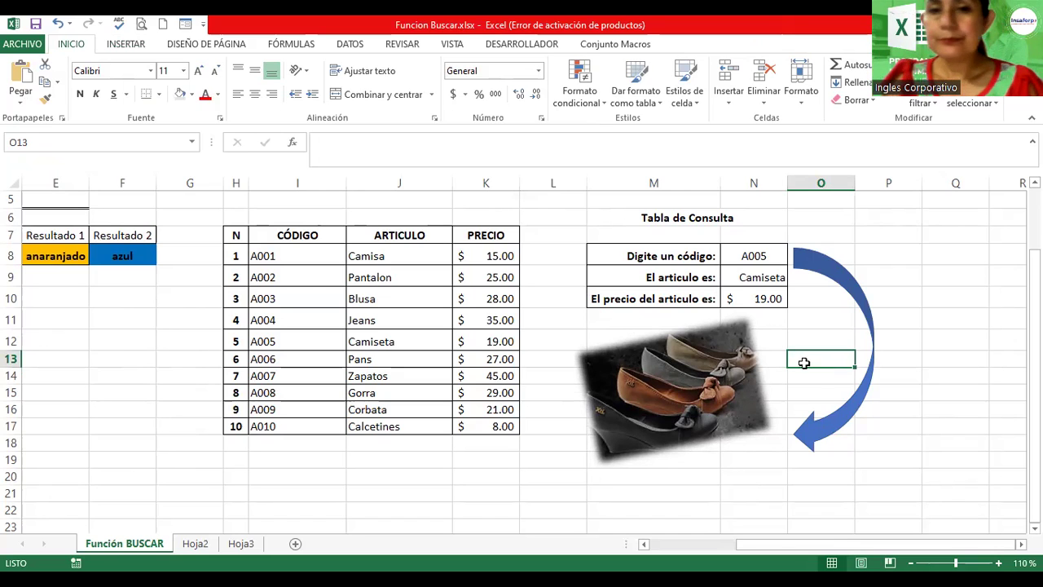
left_click_drag(245, 236, 488, 426)
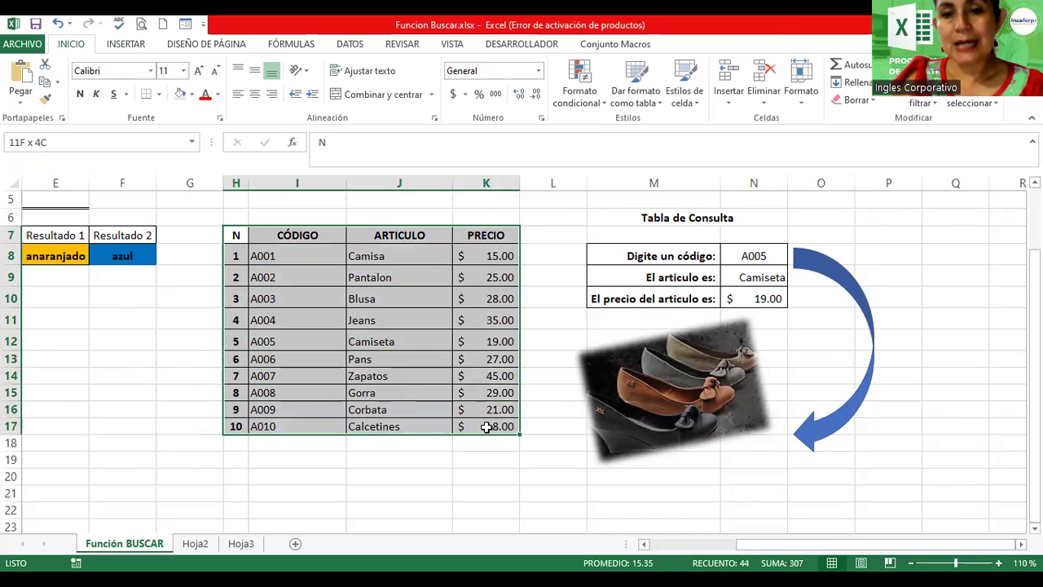
left_click(680, 110)
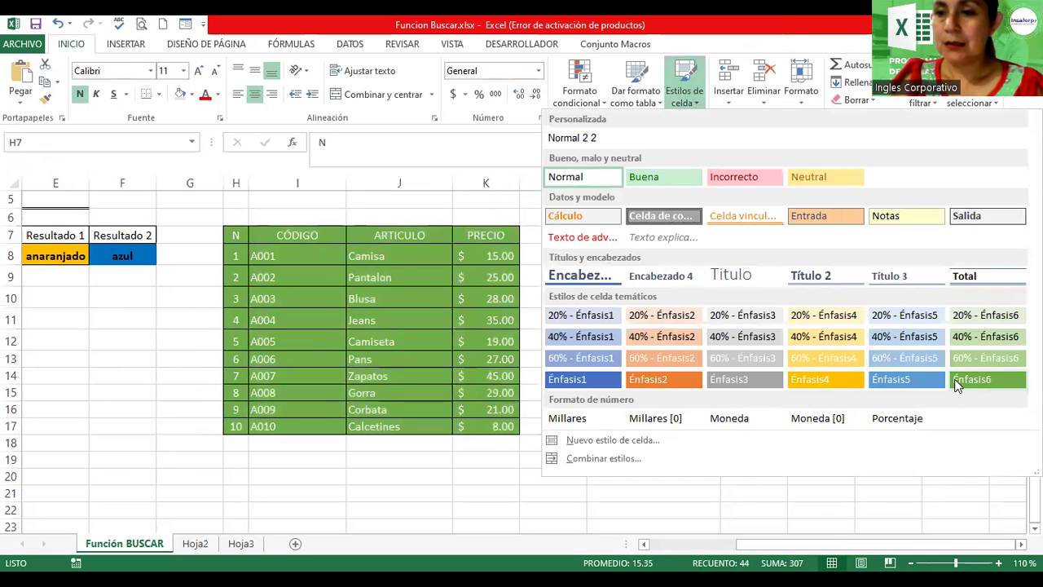
left_click(429, 277)
left_click(415, 288)
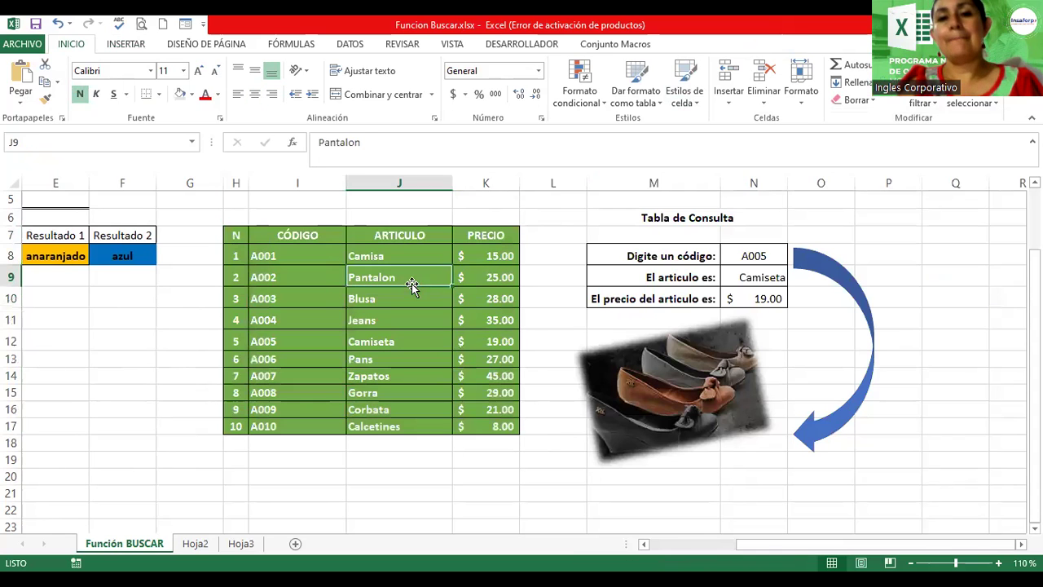
left_click(190, 547)
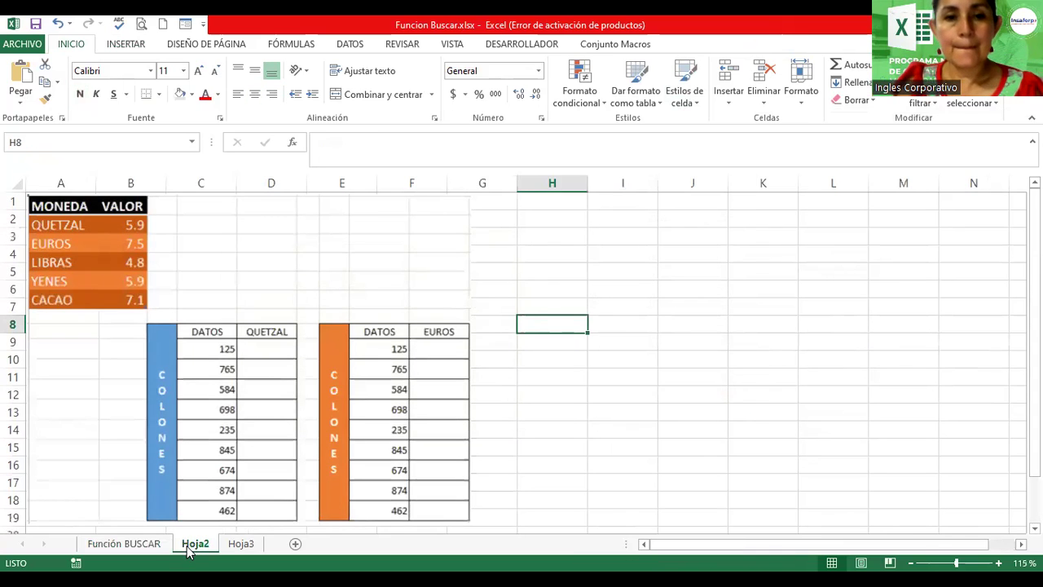
left_click(153, 546)
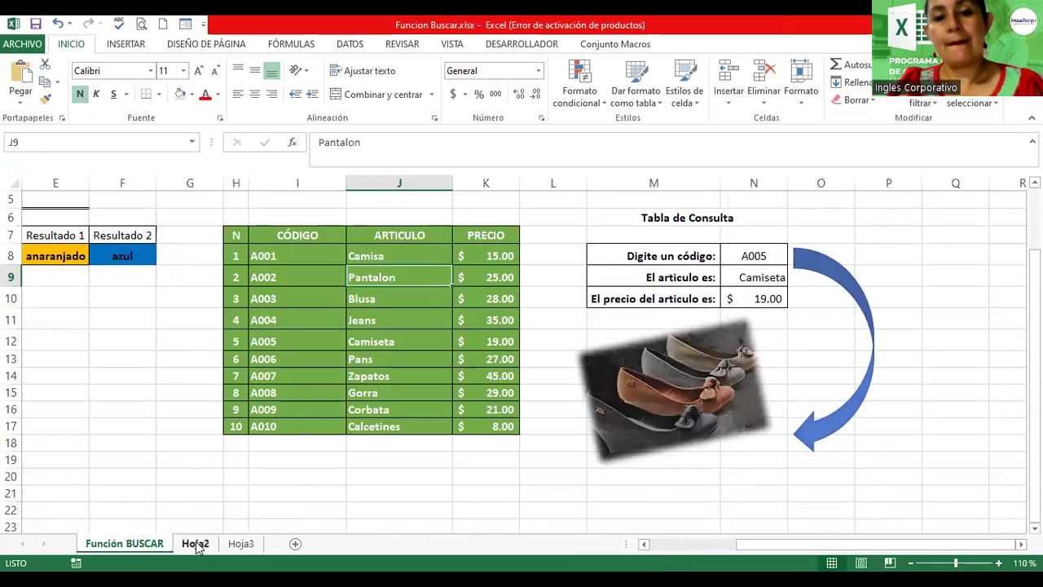
left_click(196, 545)
left_click(239, 544)
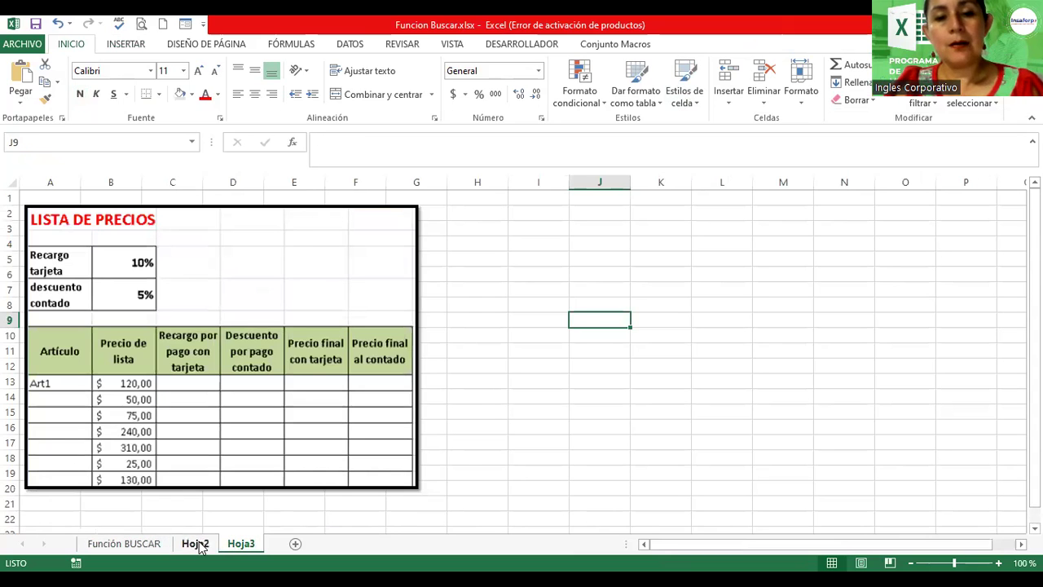
left_click(196, 544)
left_click(155, 546)
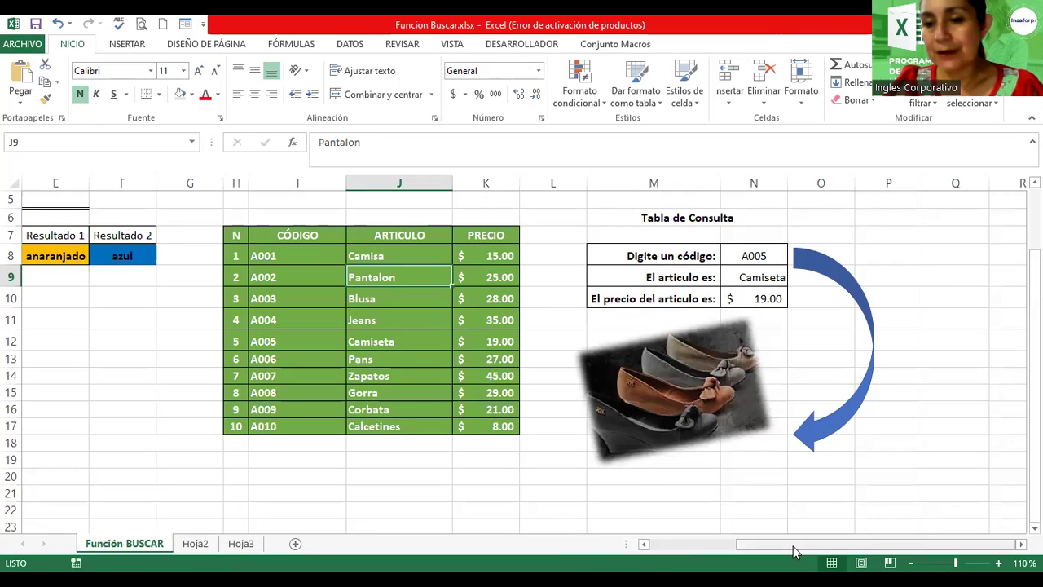
Scroll back to the Forma Vectorial table and confirm D16's =BUSCAR(D15;B8:B12;C8:C12) returns verde for 5.77
left_click_drag(794, 552, 710, 537)
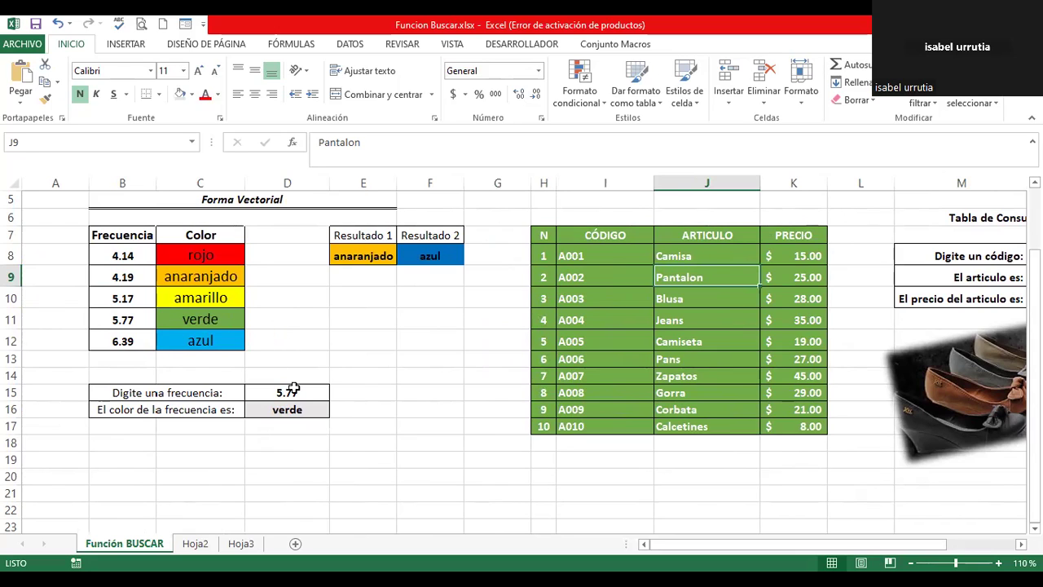
double_click(295, 409)
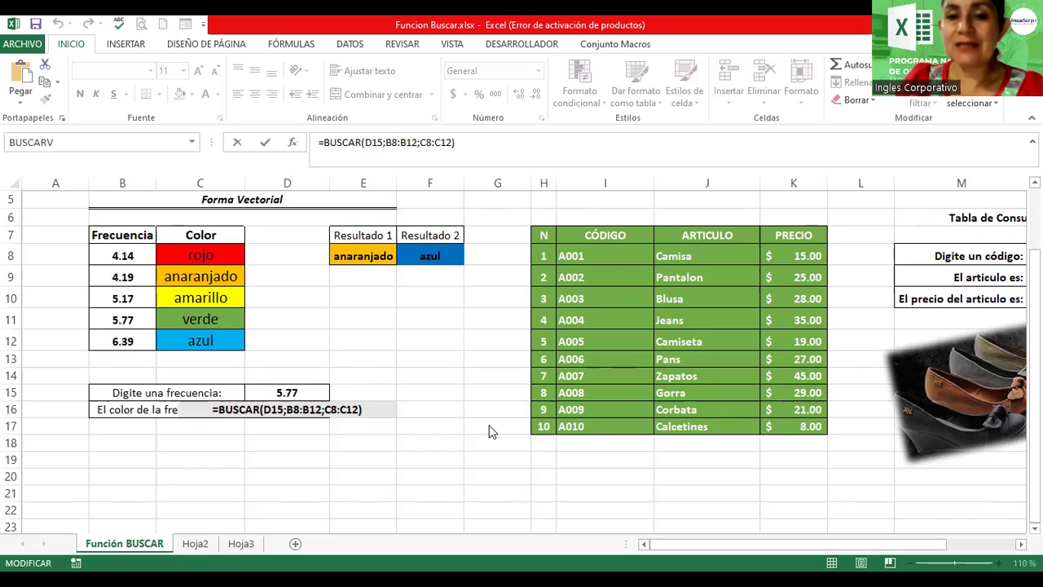
key("Return")
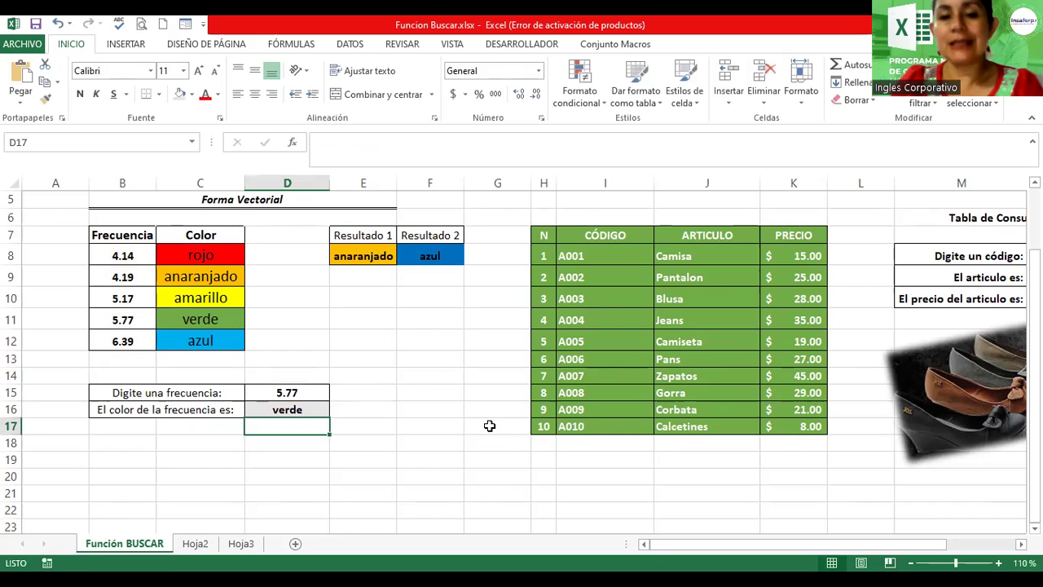
Review the Hoja2 currency and Hoja3 price list sheets, then return to Función BUSCAR
left_click(203, 552)
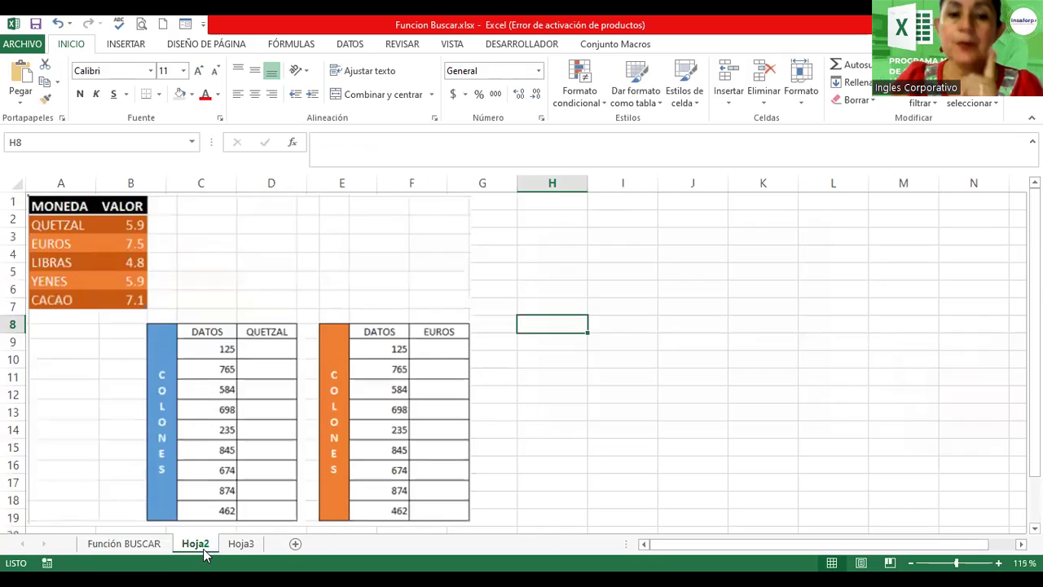
left_click(234, 549)
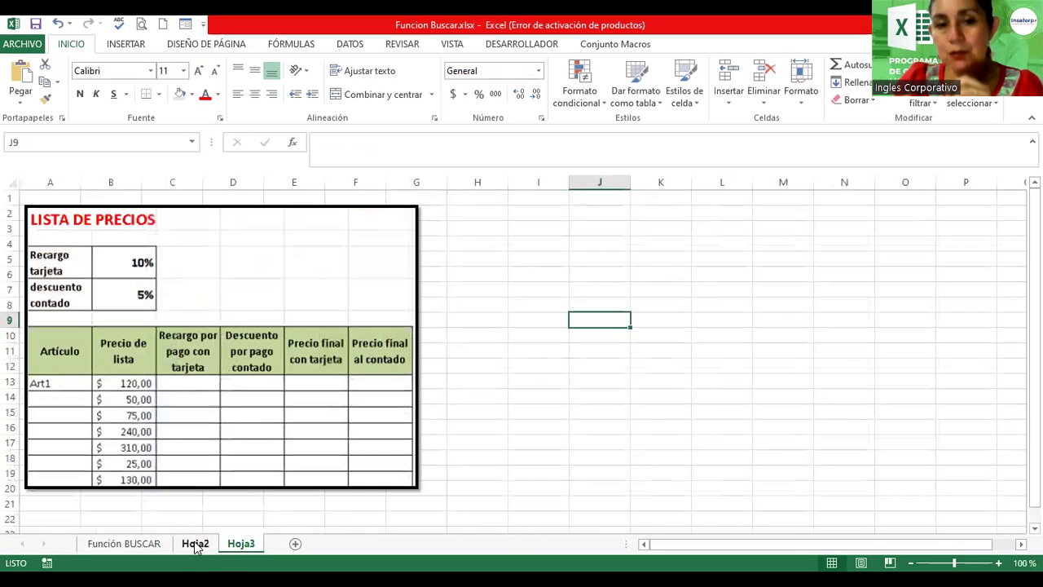
left_click(196, 547)
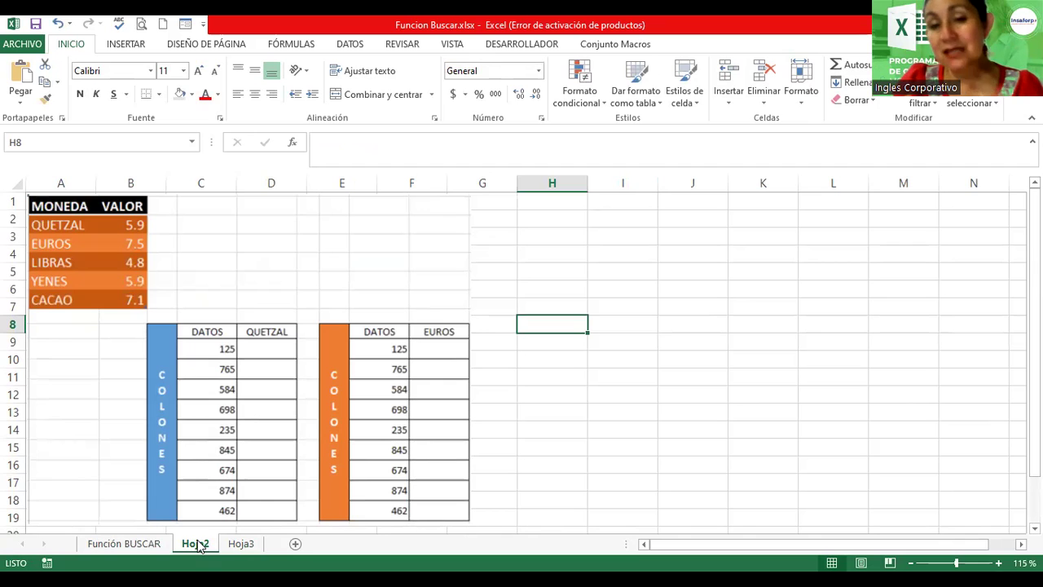
left_click(246, 544)
left_click(134, 550)
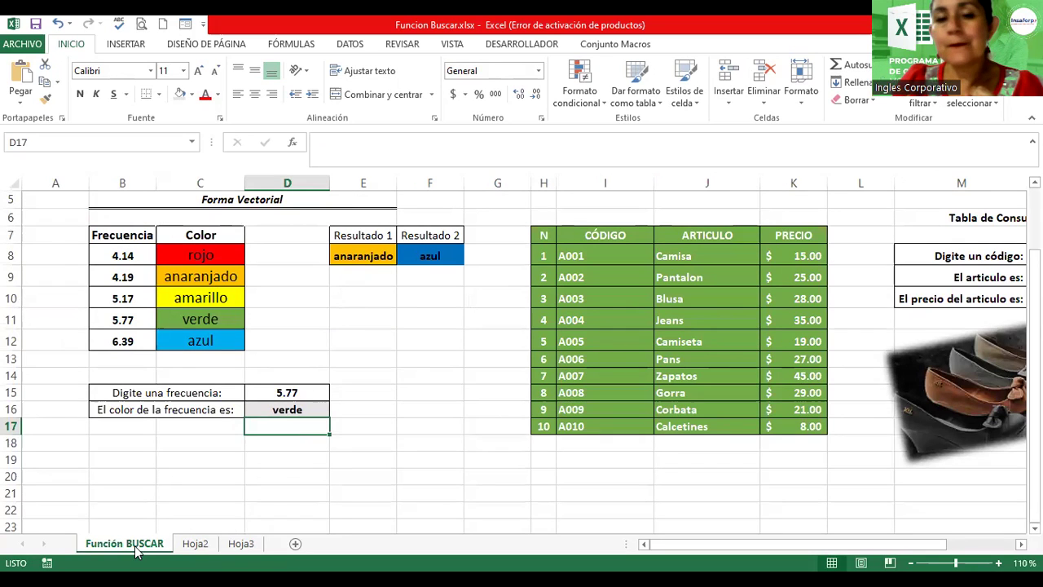
Set the Función BUSCAR sheet tab colour to green
right_click(135, 550)
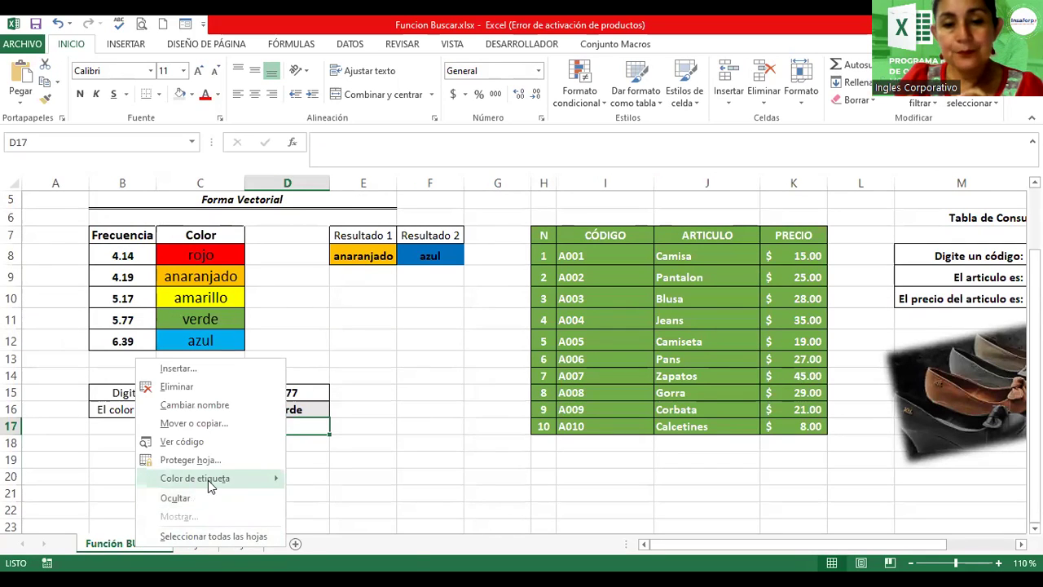
mouse_move(208, 480)
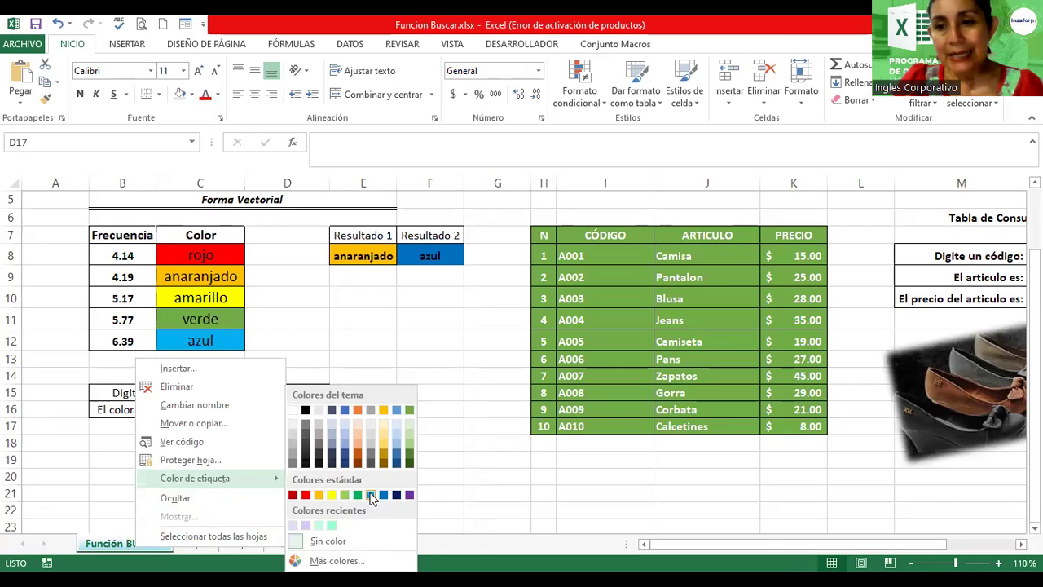
left_click(371, 494)
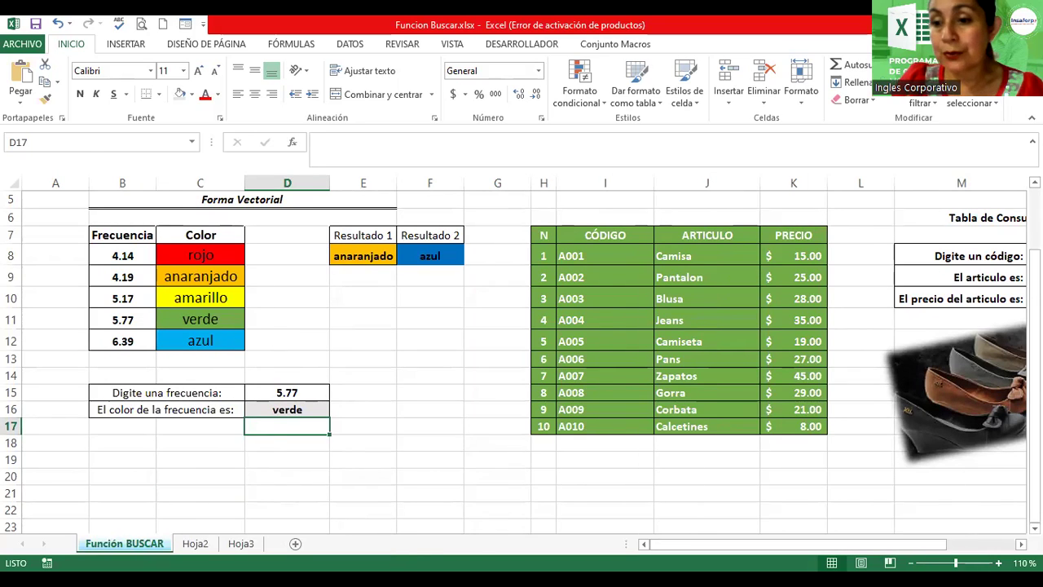
scroll(889, 552, "down", 2, "ctrl")
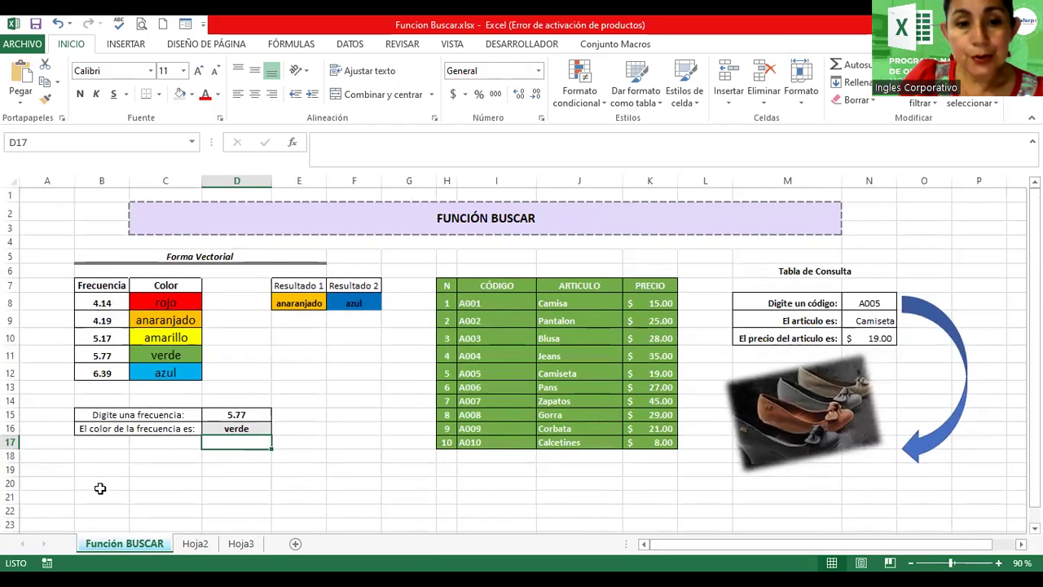
Fill the merged FUNCIÓN BUSCAR title banner in C2 with gold instead of lavender
left_click(92, 473)
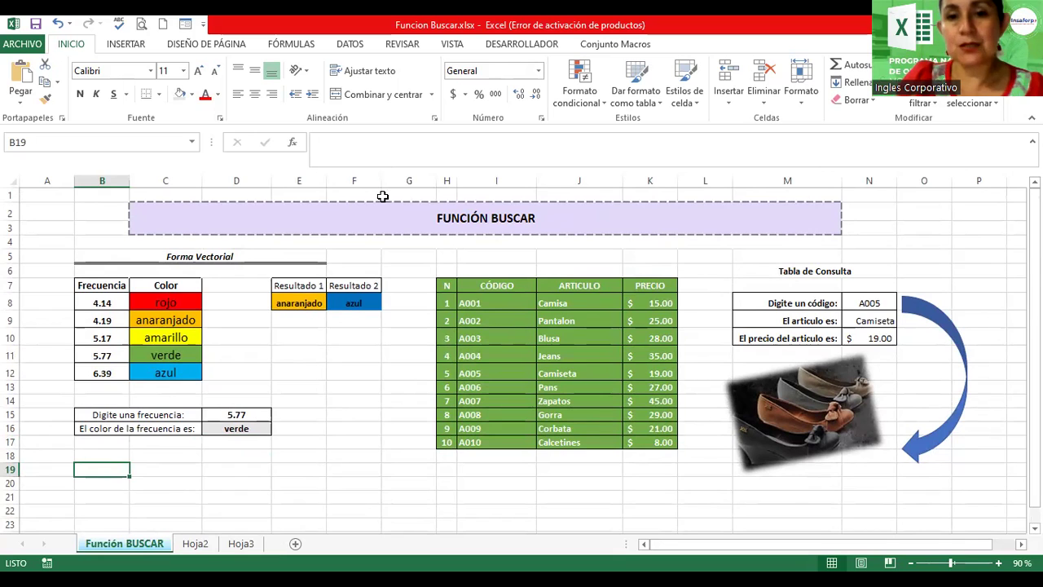
left_click(363, 221)
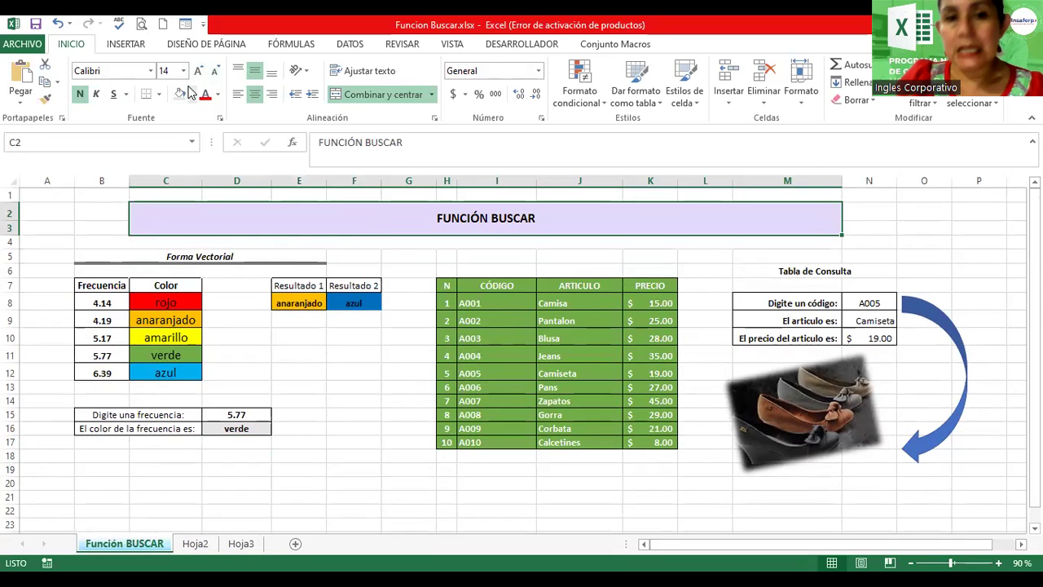
left_click(191, 94)
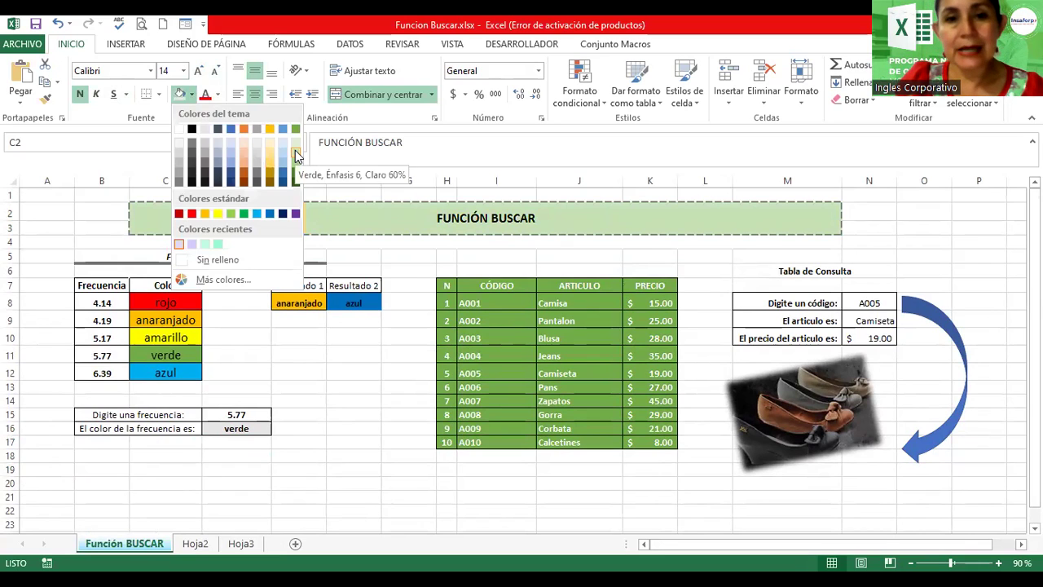
left_click(271, 160)
left_click(331, 402)
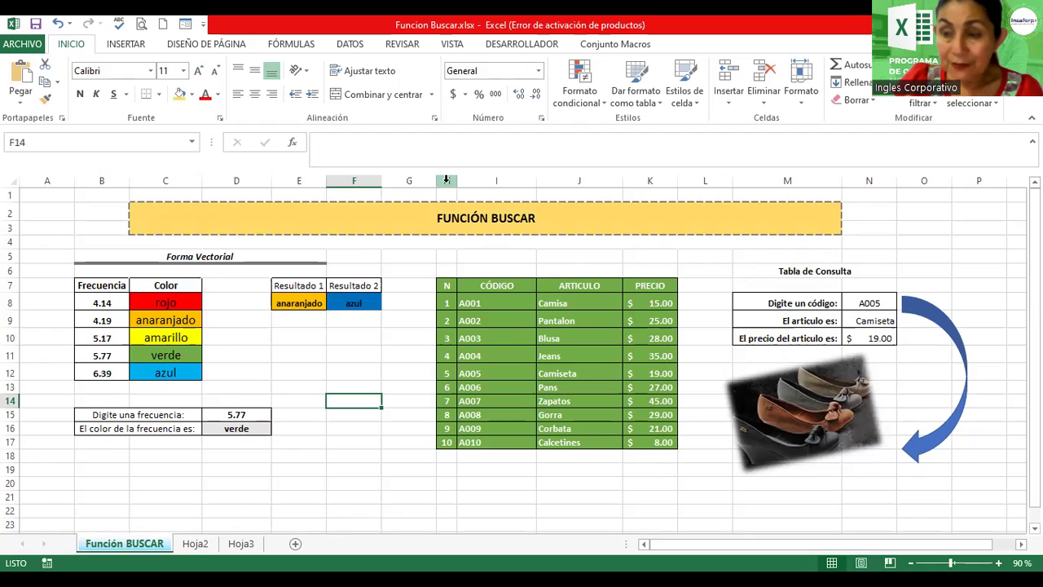
left_click(446, 179)
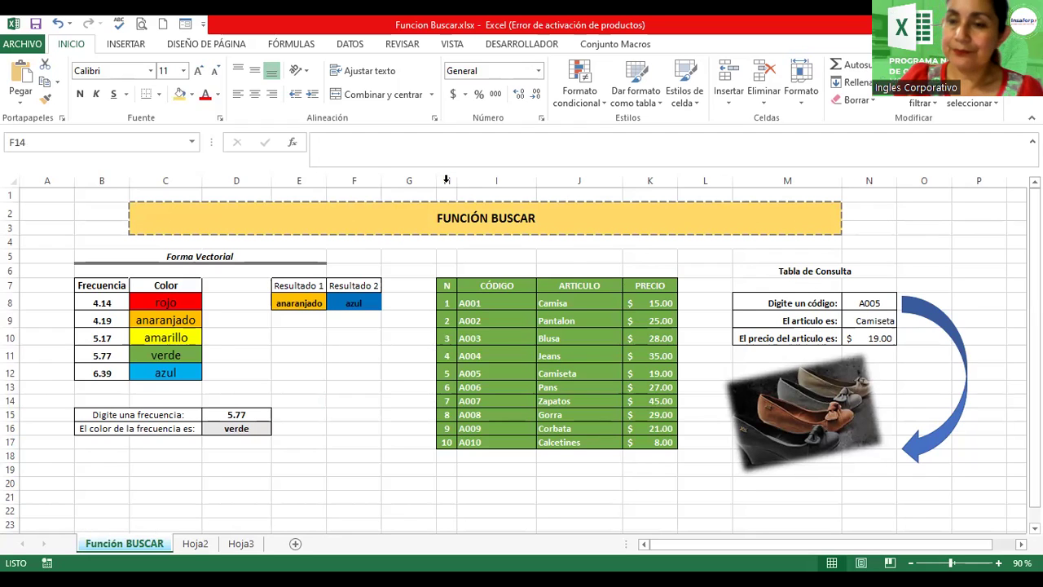
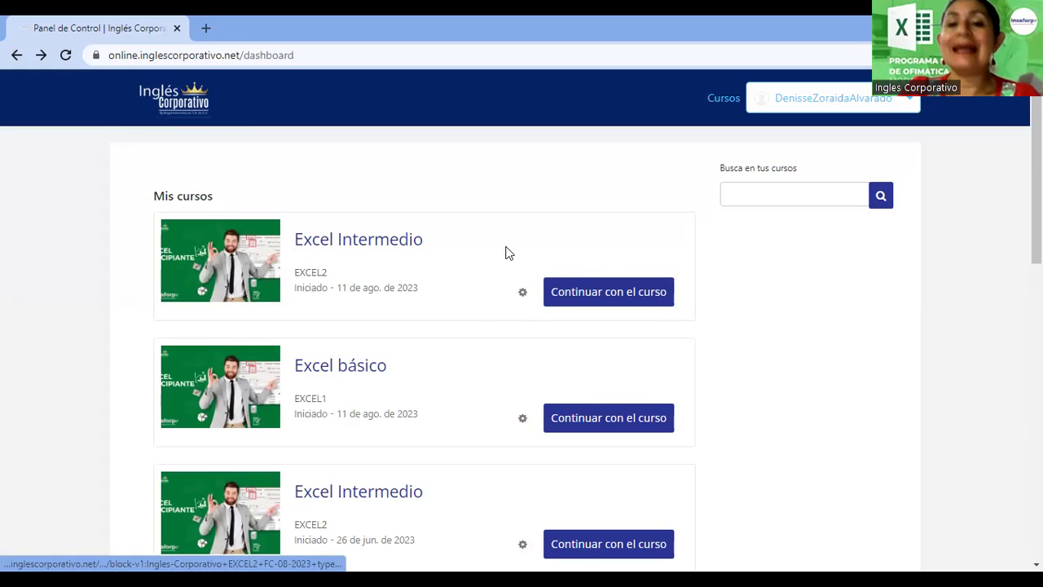
Resume Excel Intermedio at lesson 2.0 Objetivo de la lección on the BUSCAR function
left_click(560, 298)
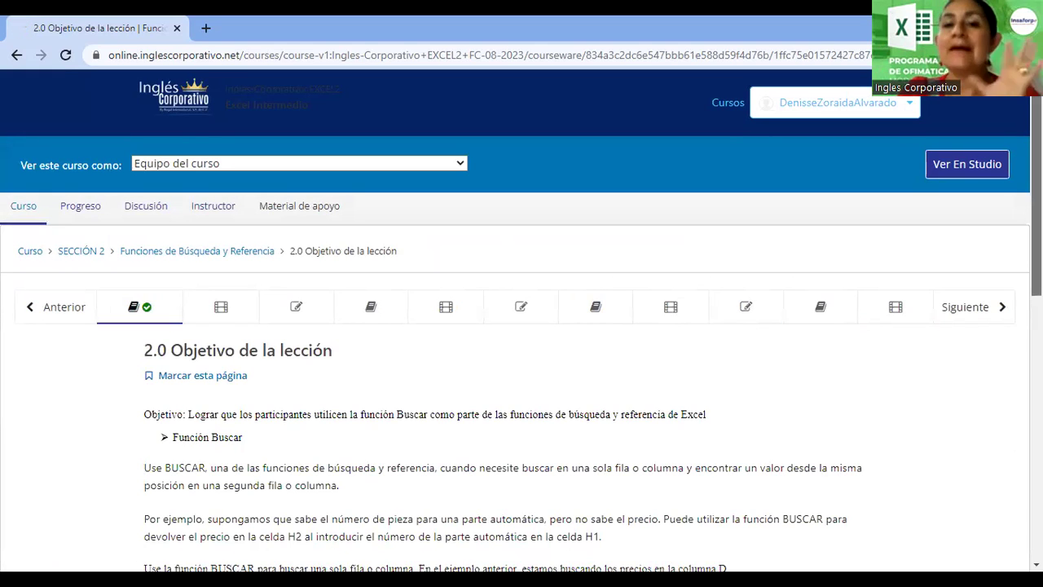
scroll(522, 326, "down", 1)
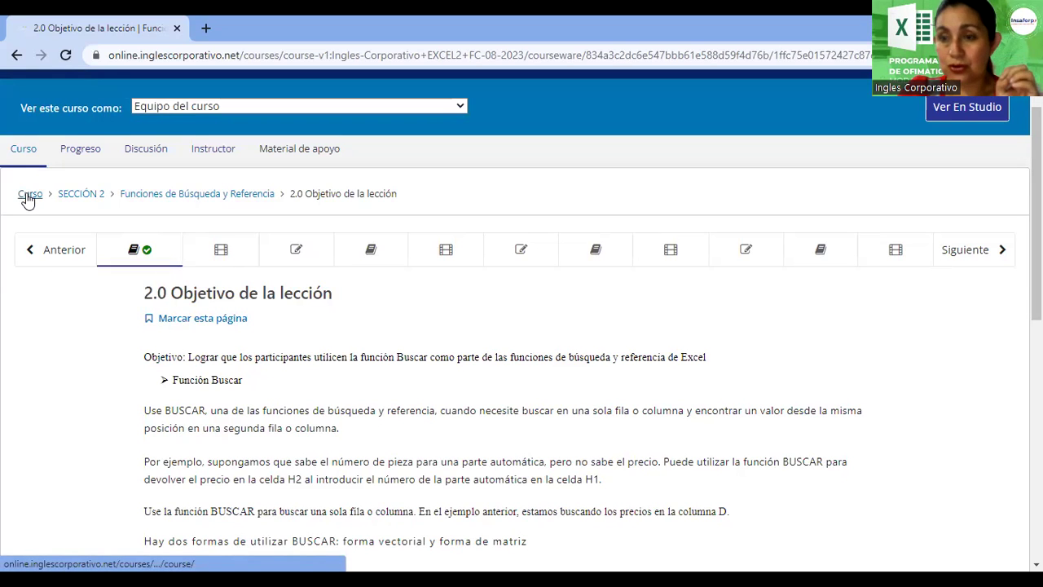
Return to the Excel Intermedio course outline showing Sección 2's homework and midterm exam
left_click(29, 195)
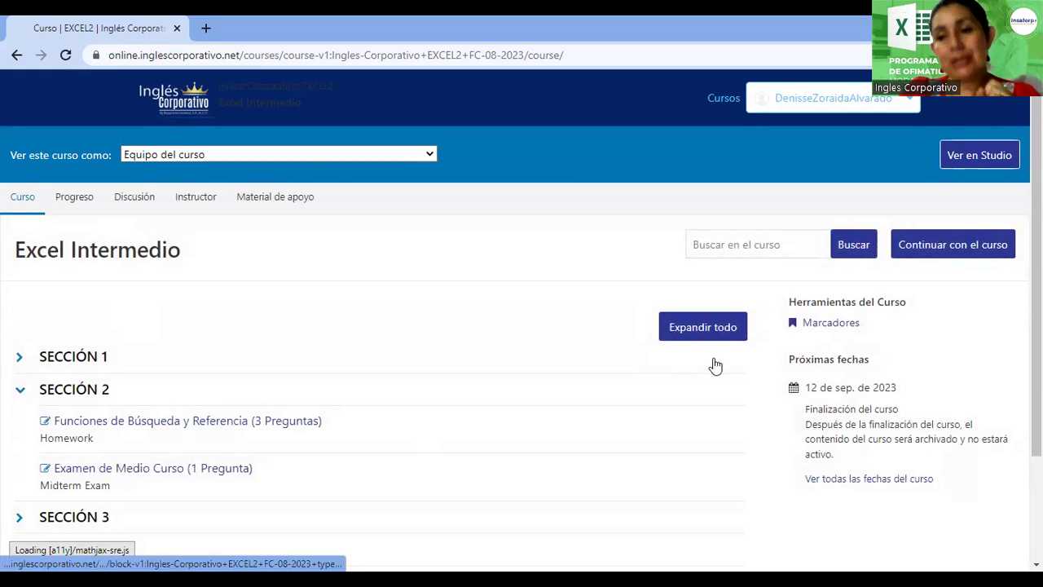
scroll(831, 323, "down", 1)
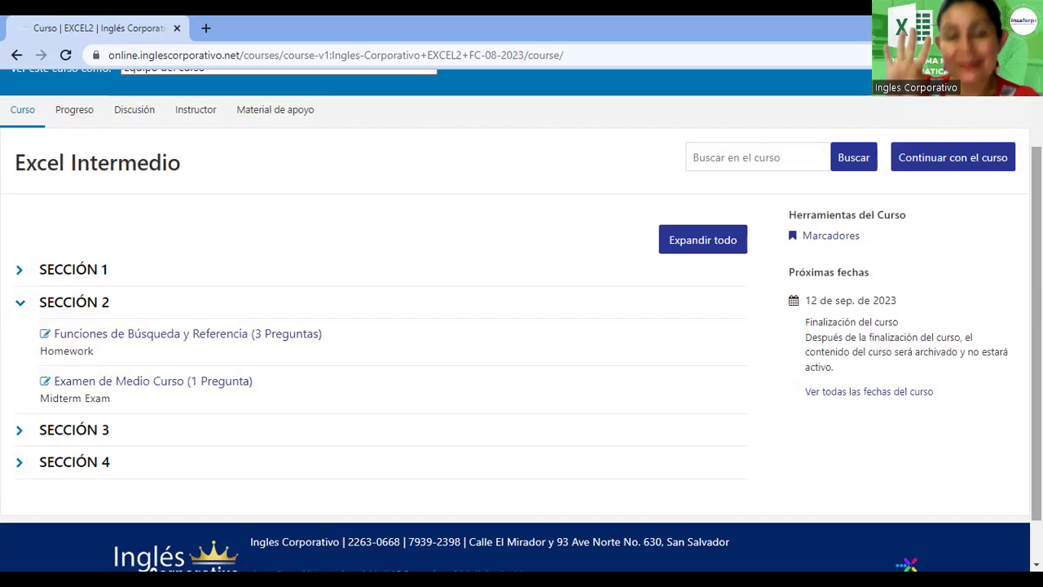
Expand SECCIÓN 1 to list its Funciones Lógicas y Condicionales, Referencias en Excel homework
left_click(85, 270)
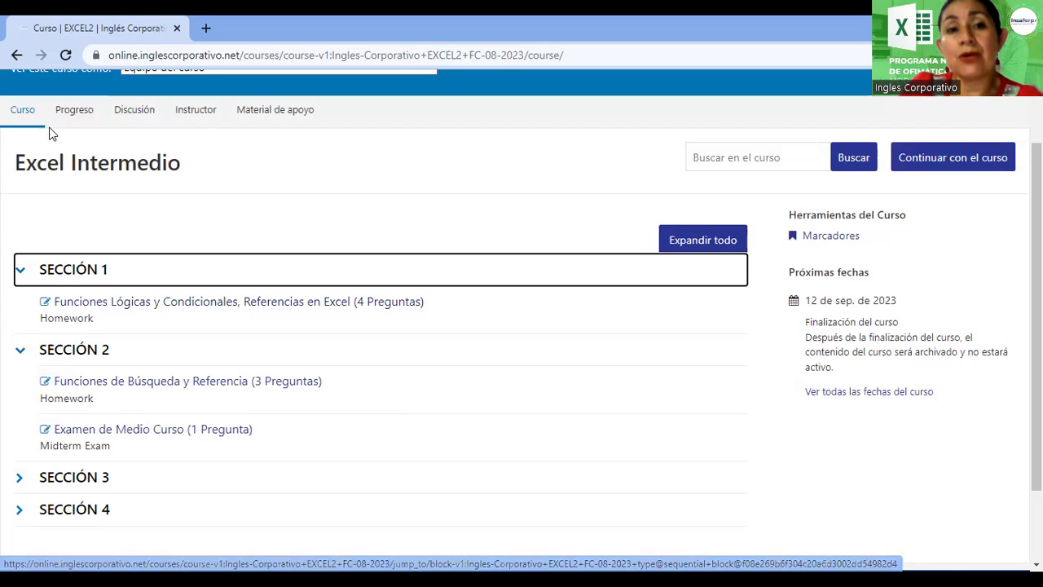
Open the Progreso page and review the per-section homework and exam scores, all at 0%
left_click(71, 116)
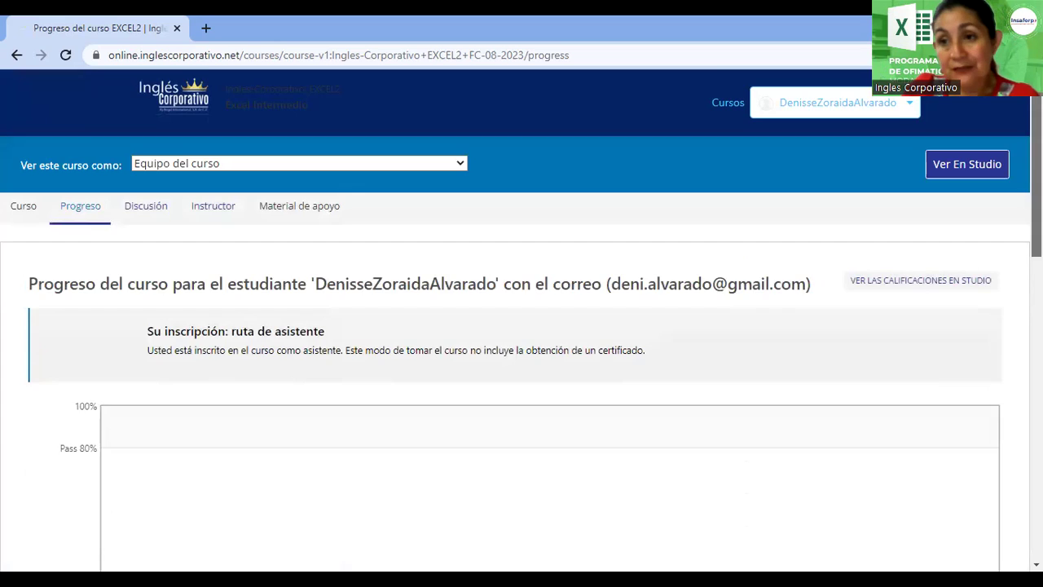
scroll(522, 326, "down", 2)
scroll(522, 326, "down", 2)
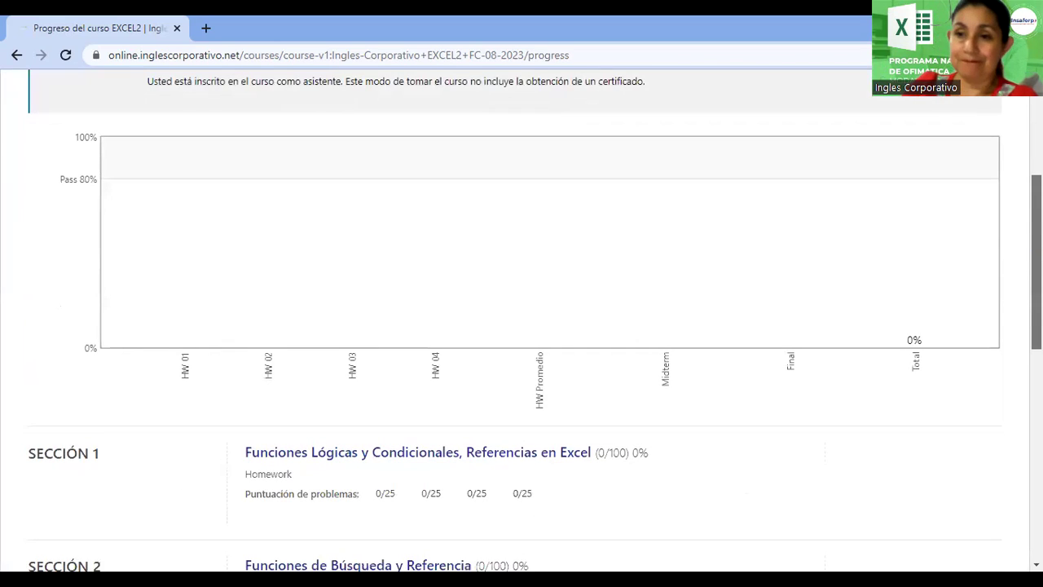
scroll(521, 326, "down", 2)
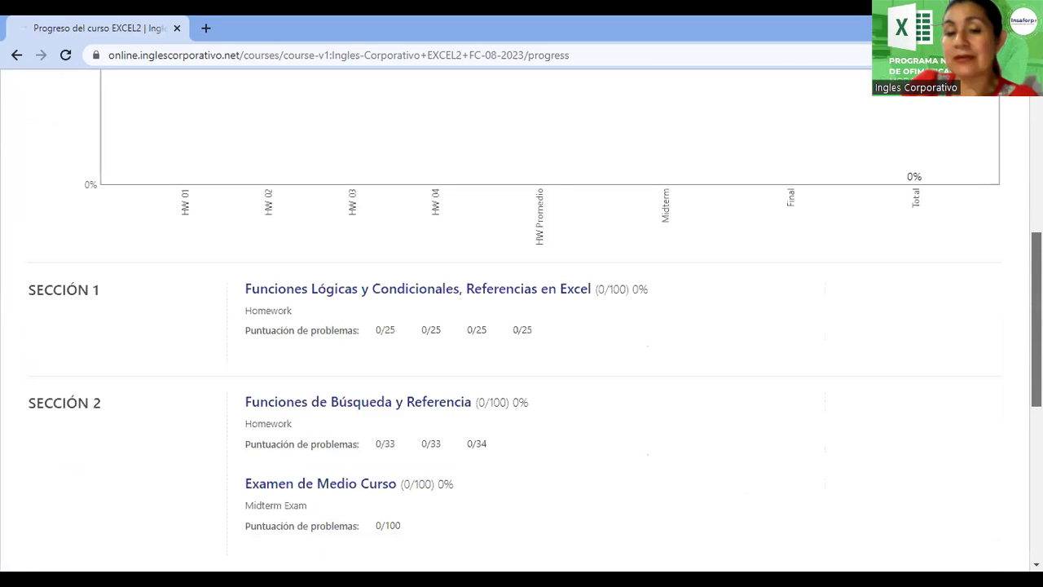
scroll(521, 326, "down", 1)
scroll(521, 326, "down", 1)
scroll(522, 326, "up", 1)
scroll(521, 326, "down", 2)
scroll(521, 326, "up", 1)
scroll(521, 326, "up", 2)
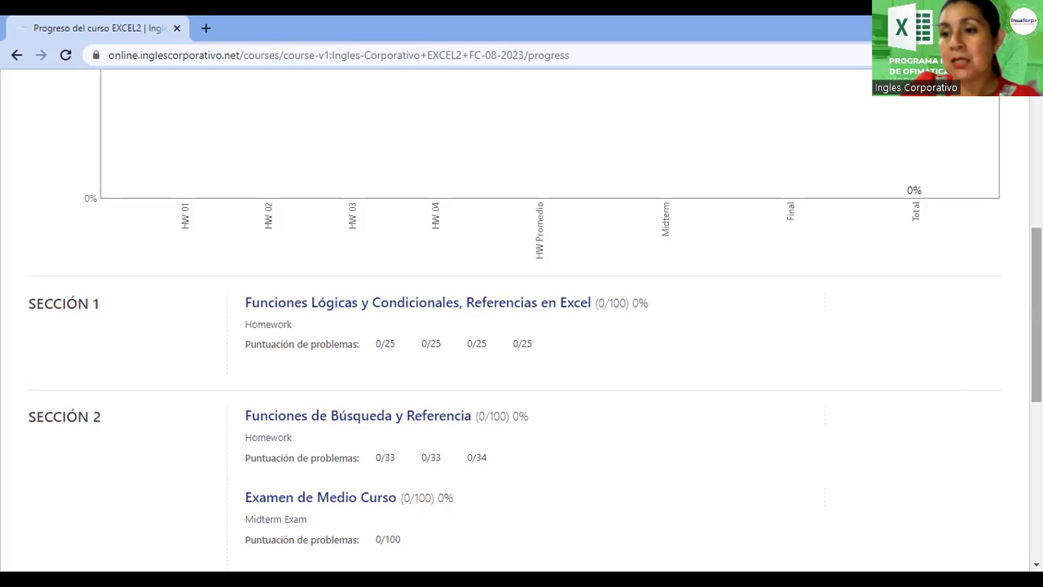
scroll(480, 352, "down", 2)
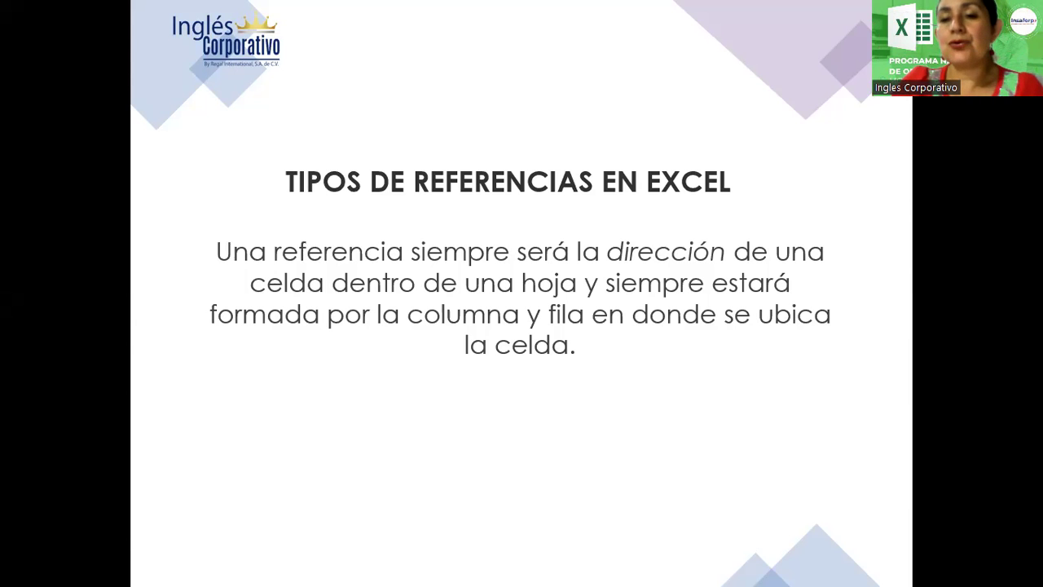
Advance past the relative and absolute references slides to 'Referencias mixtas en Excel'
key("Right")
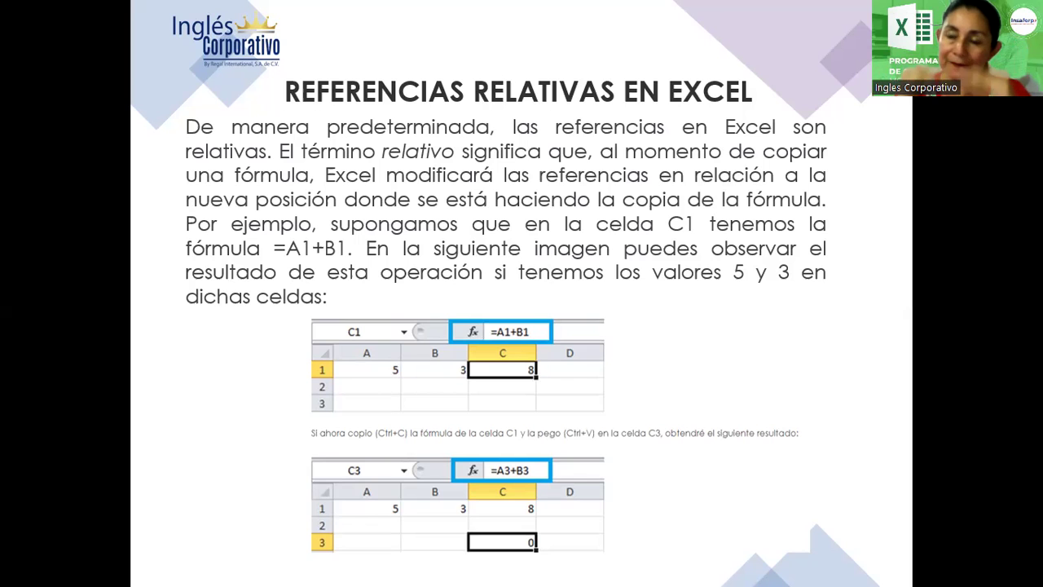
key("Right")
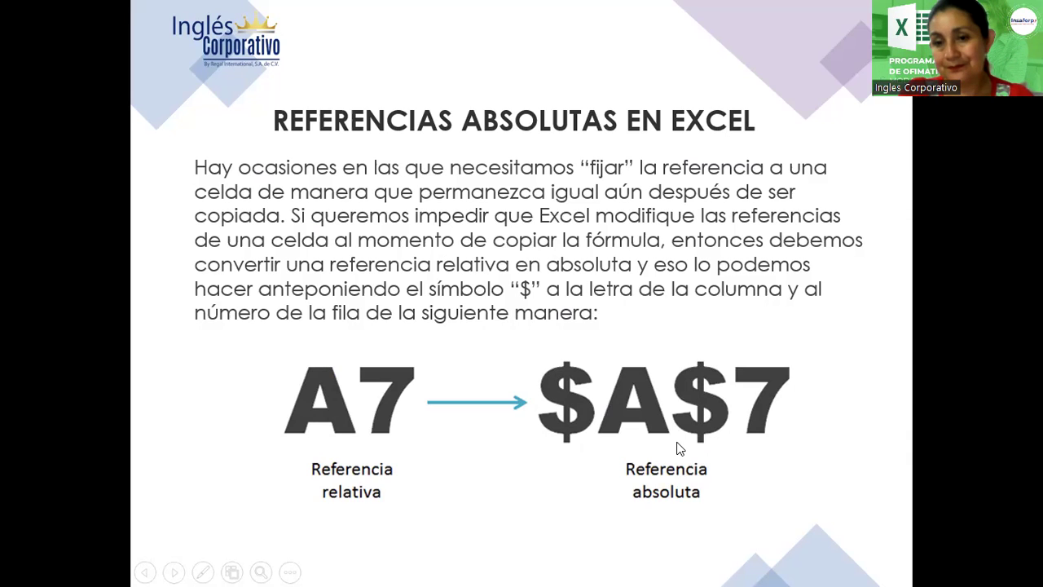
left_click(513, 402)
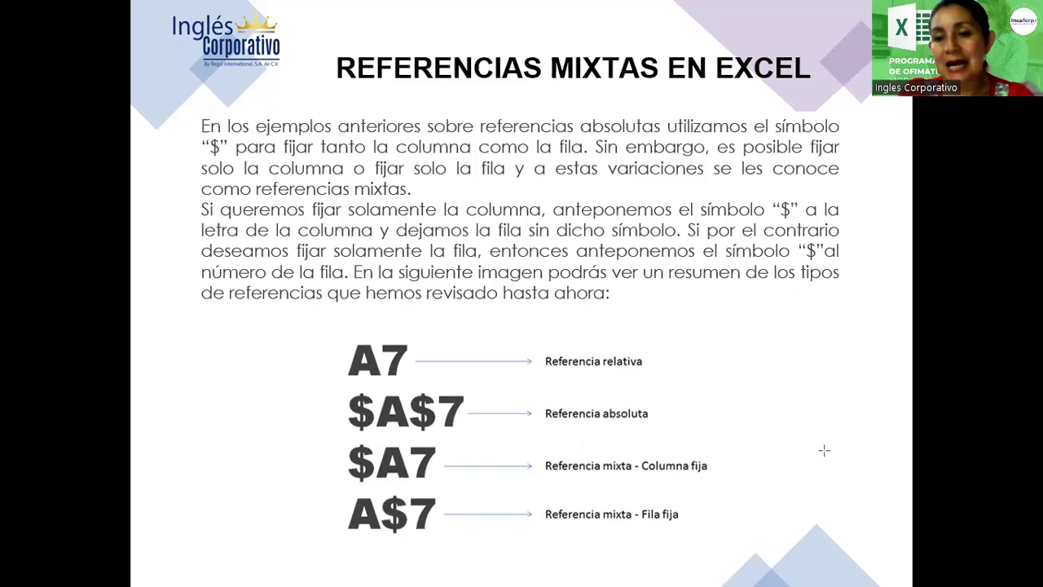
Draw arrows to $A7 and 'Columna fija', then A$7 and 'Fila fija', and advance
left_click_drag(816, 435, 714, 466)
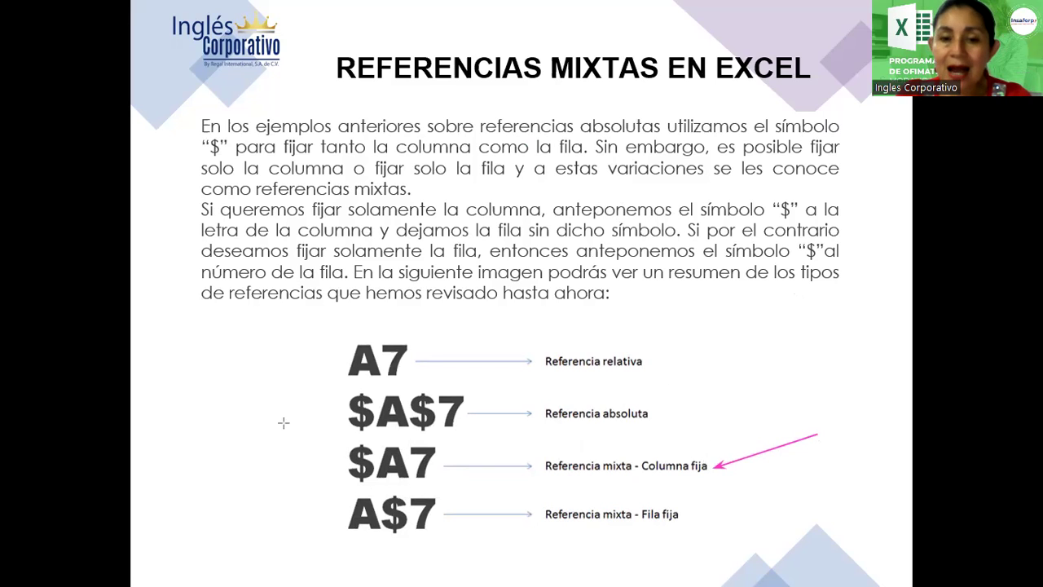
left_click_drag(284, 423, 339, 457)
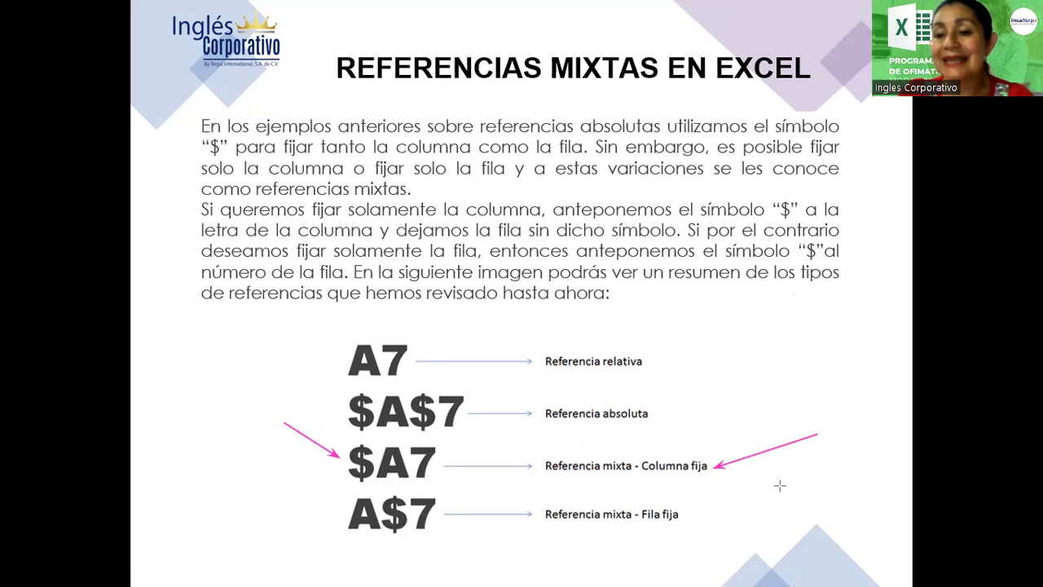
left_click_drag(779, 486, 695, 513)
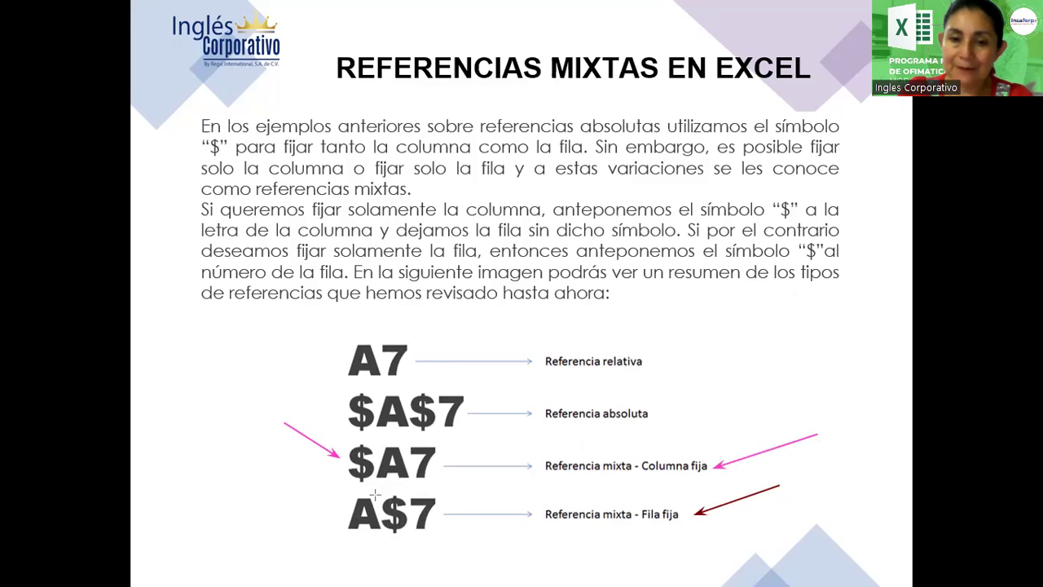
left_click_drag(245, 455, 338, 518)
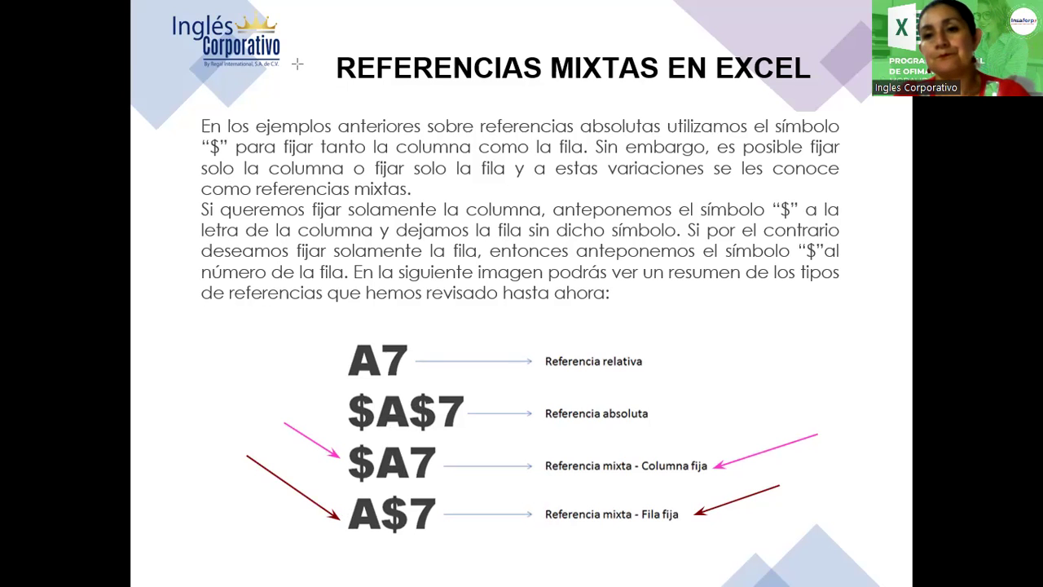
left_click(775, 340)
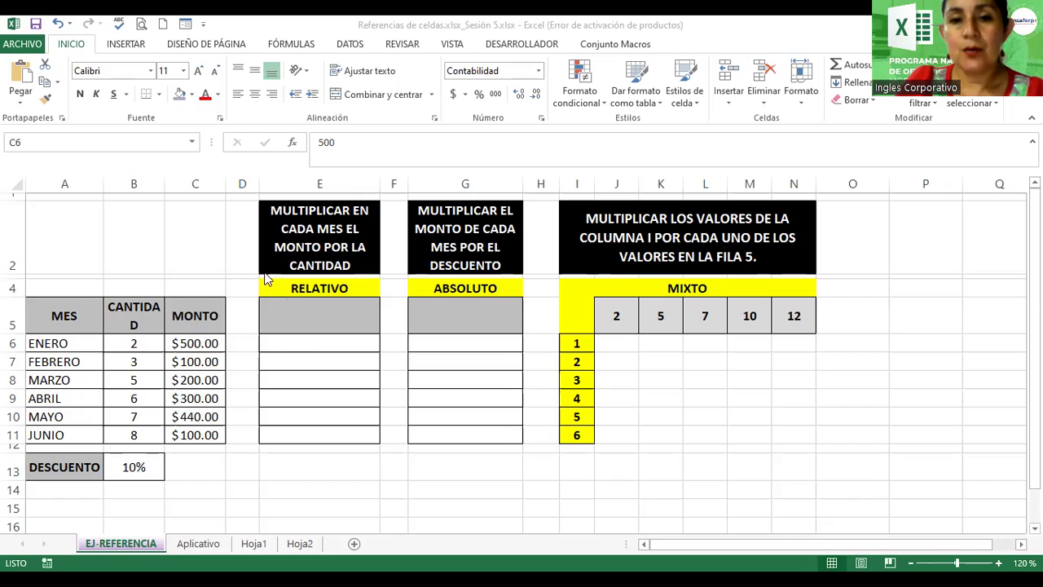
Enter =B6*C6 in E6 and fill it down the RELATIVO column to E11
left_click(295, 342)
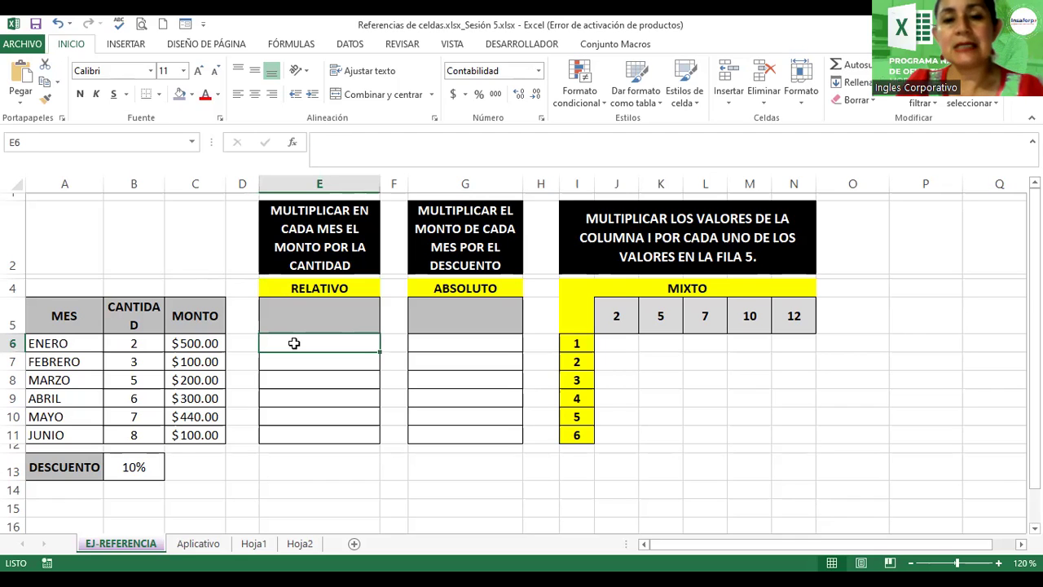
type("=")
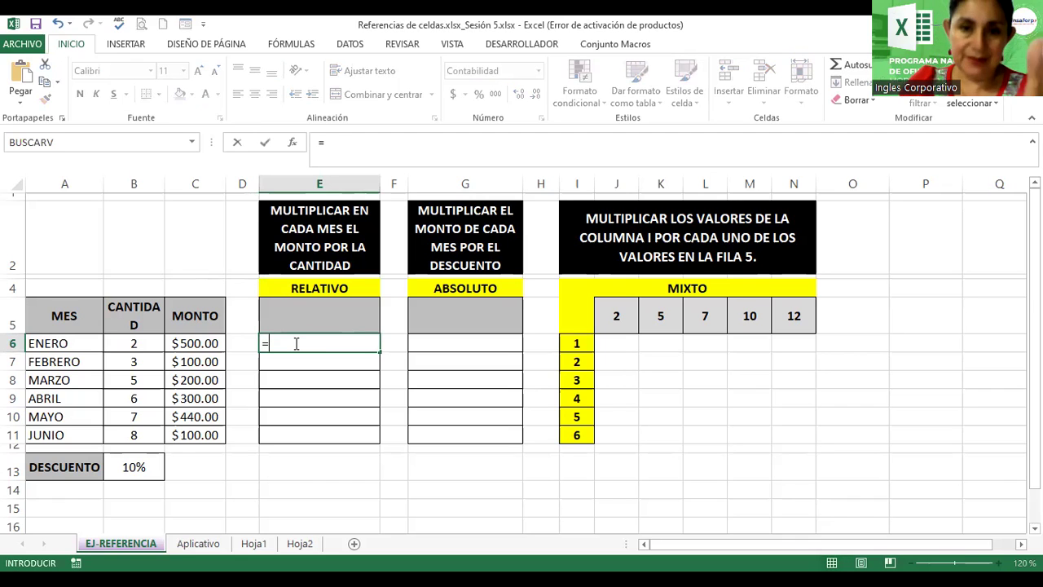
left_click(132, 343)
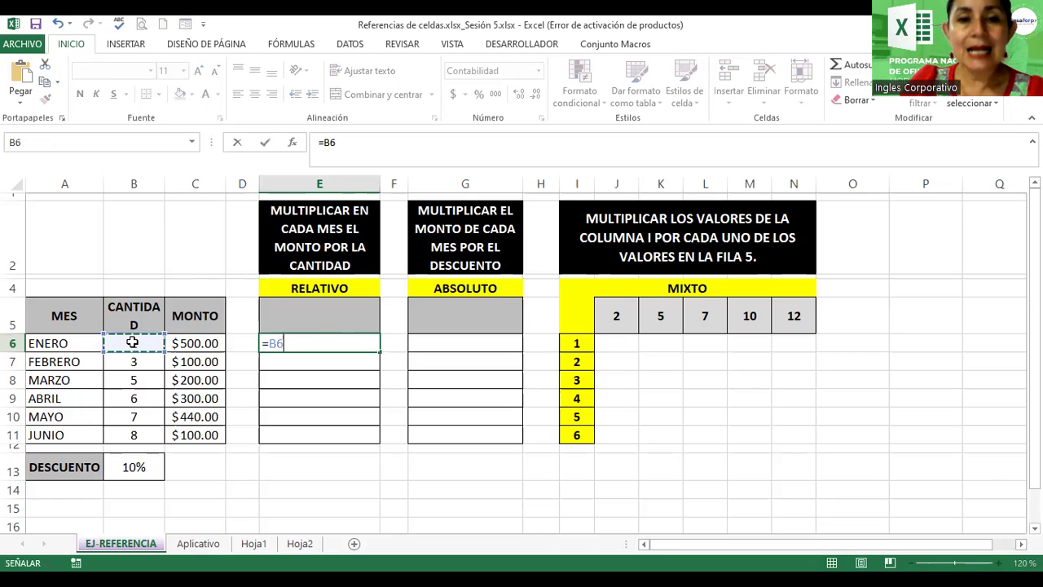
type("*")
left_click(205, 345)
key("Return")
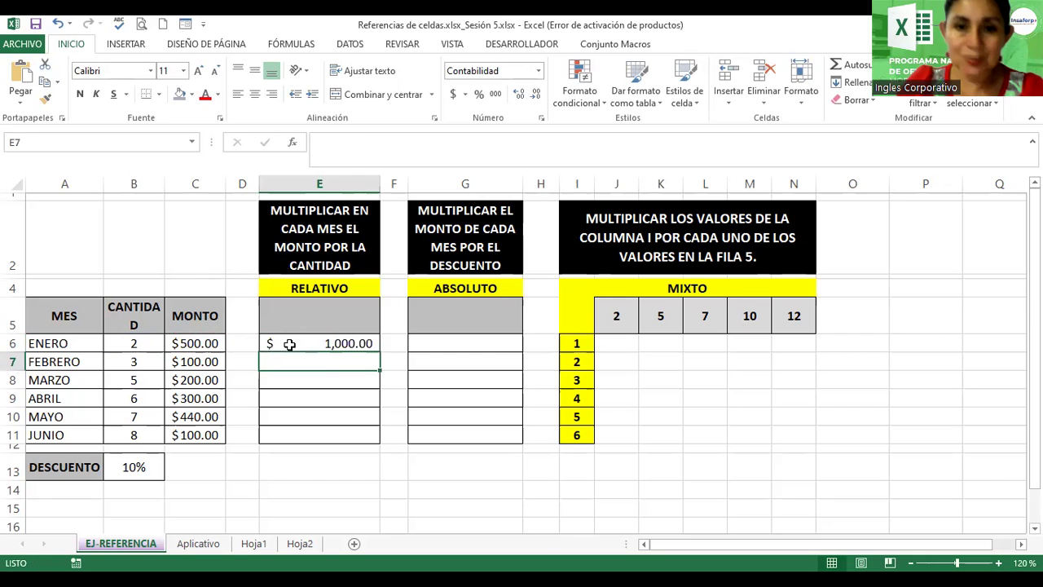
left_click(308, 349)
left_click_drag(383, 350, 380, 447)
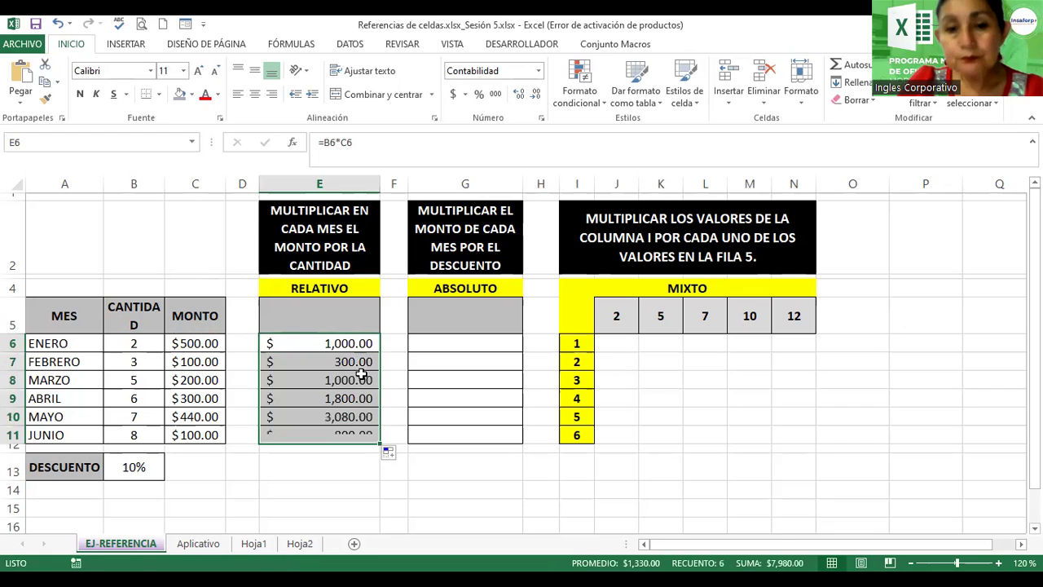
Inspect the copied RELATIVO formulas in E6, E7 and E8
double_click(349, 343)
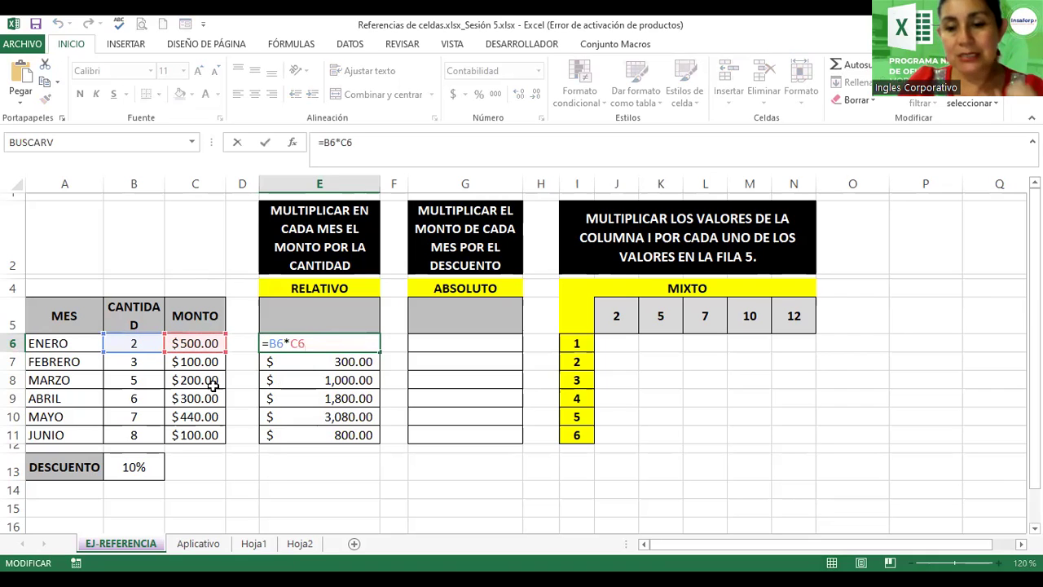
key("Return")
key("F2")
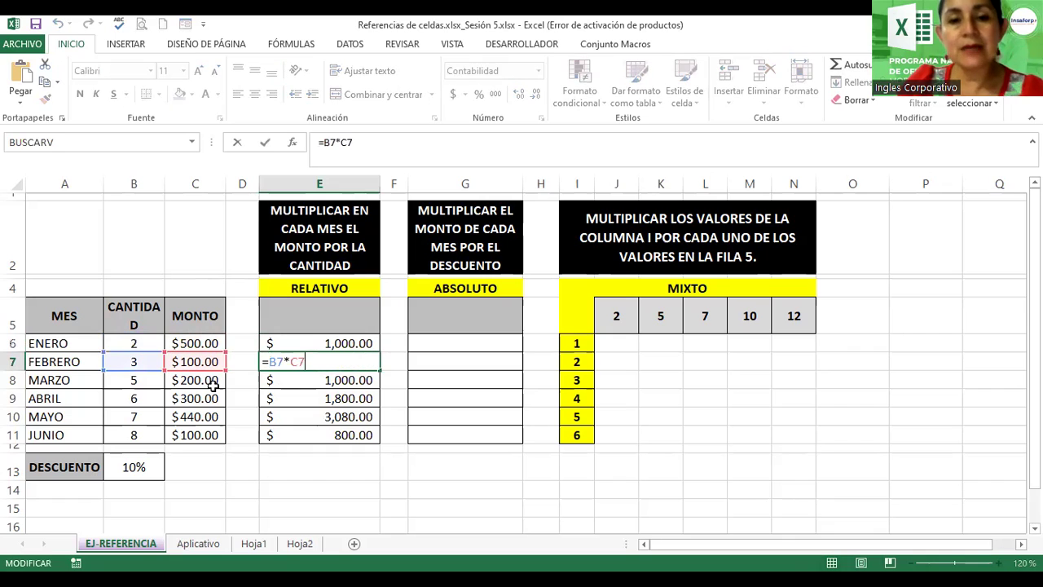
key("Return")
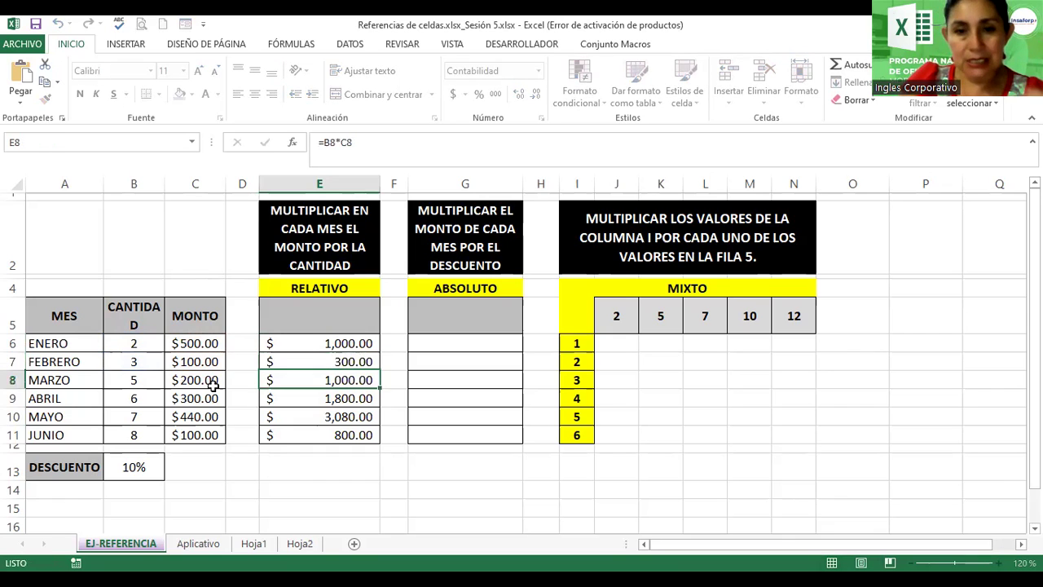
key("F2")
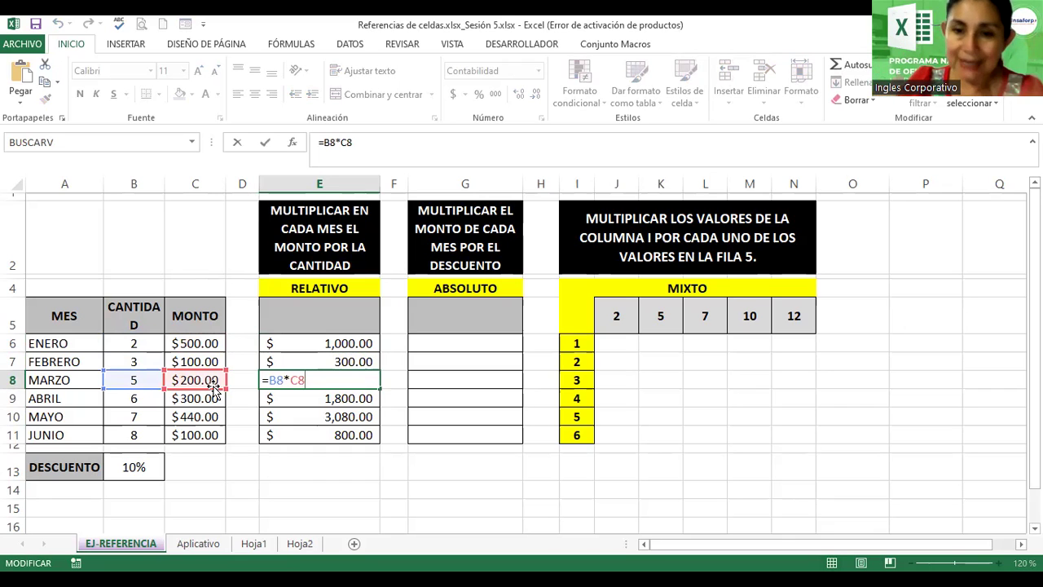
key("Return")
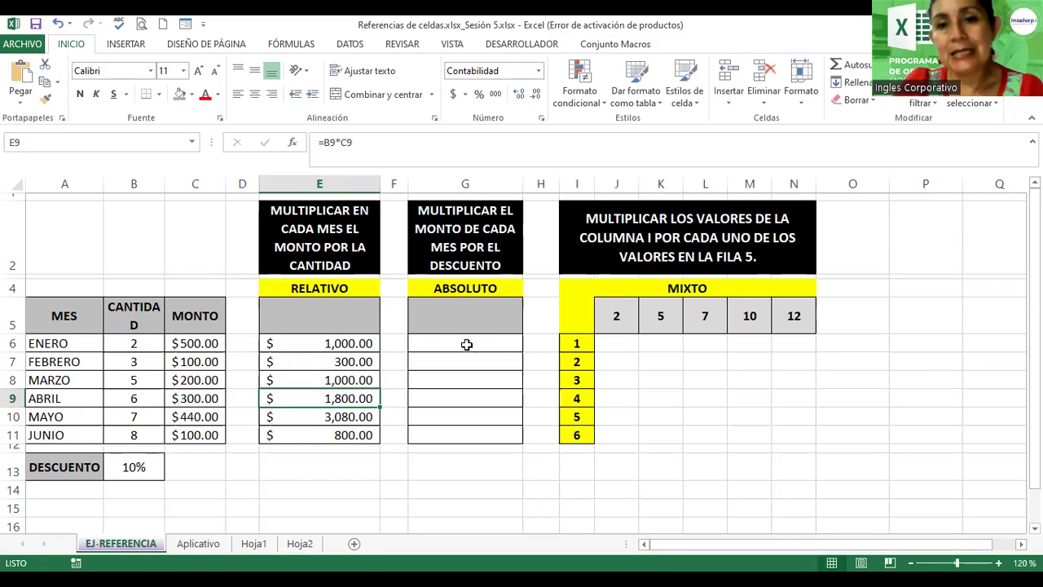
Enter =C6*B13 in G6 to get ENERO's $ 50.00 discount
left_click(466, 344)
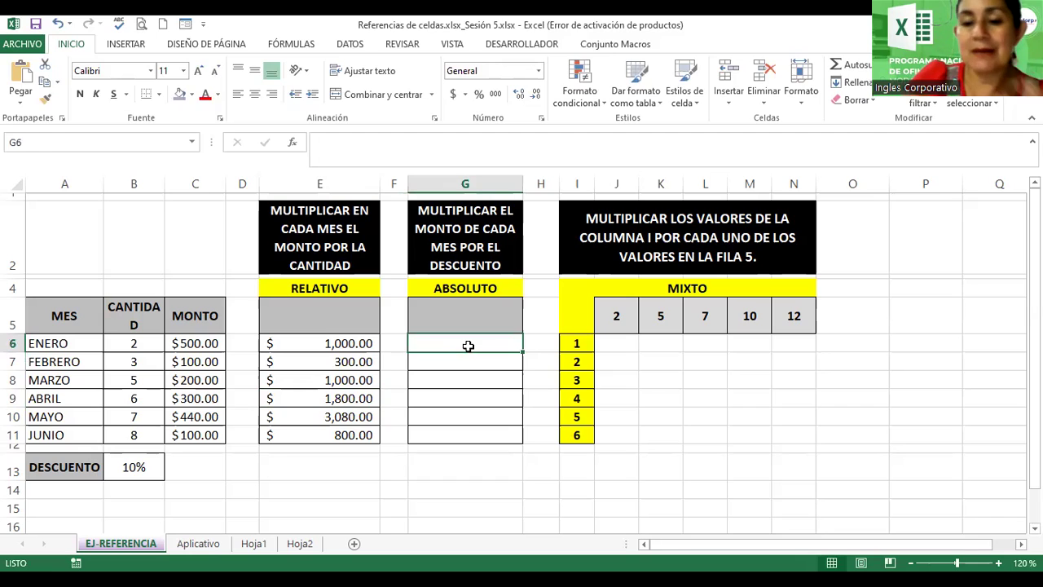
type("=")
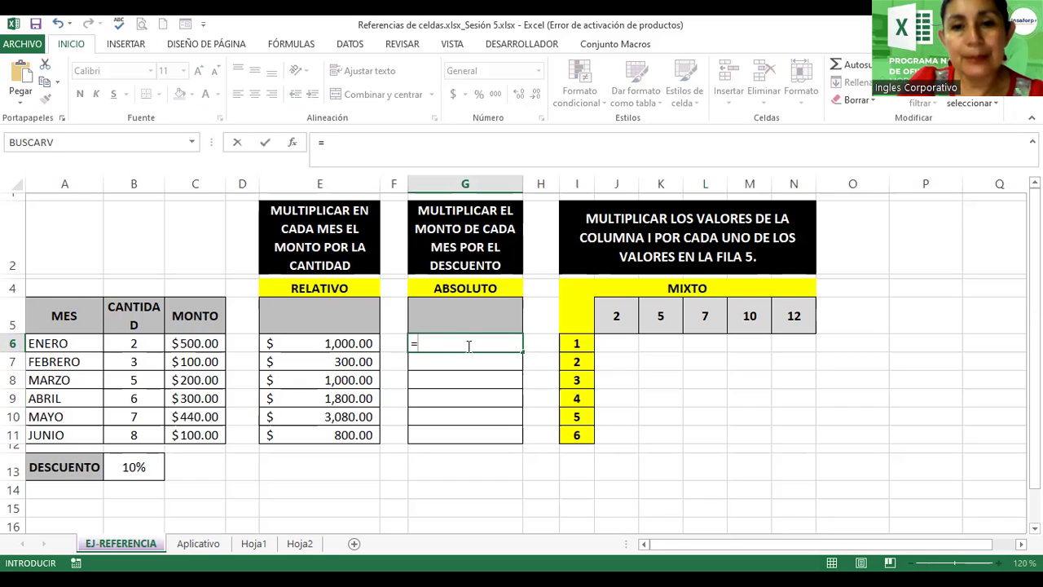
left_click(198, 343)
type("*")
left_click(128, 463)
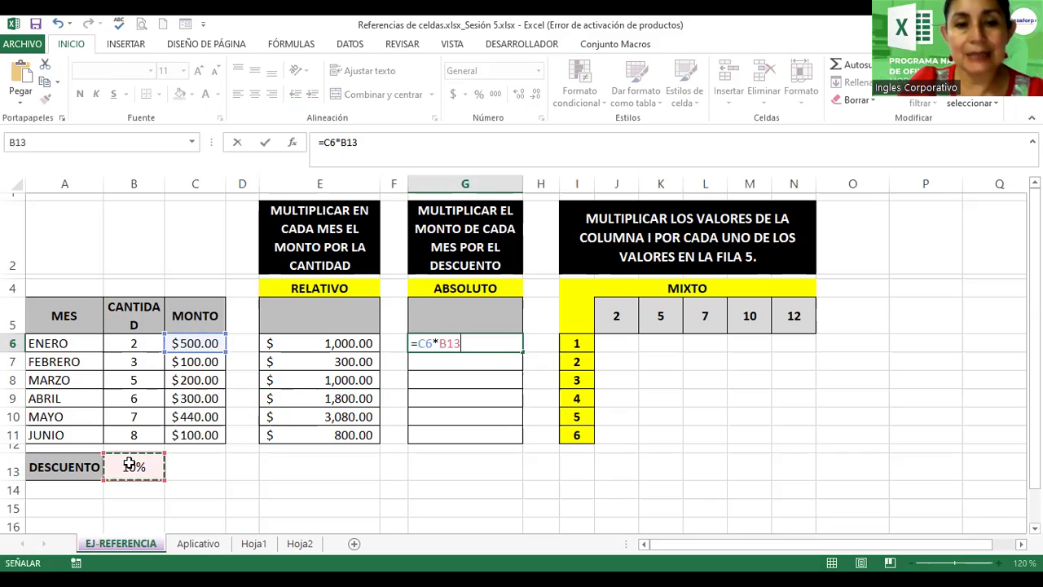
key("ctrl+Return")
key("Return")
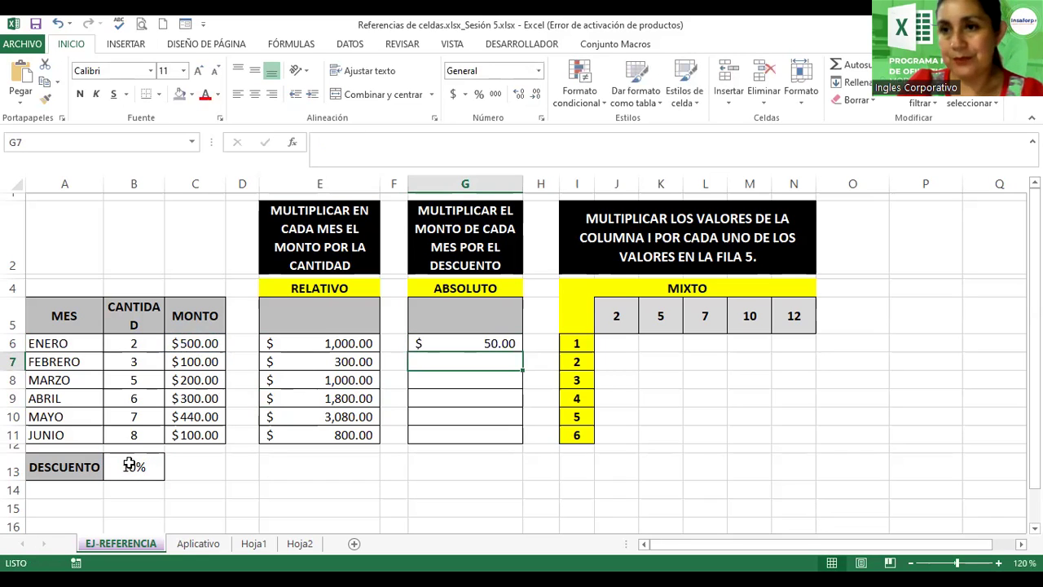
Fill G6's discount formula down to G11, undoing the extra copy into row 12
left_click(456, 341)
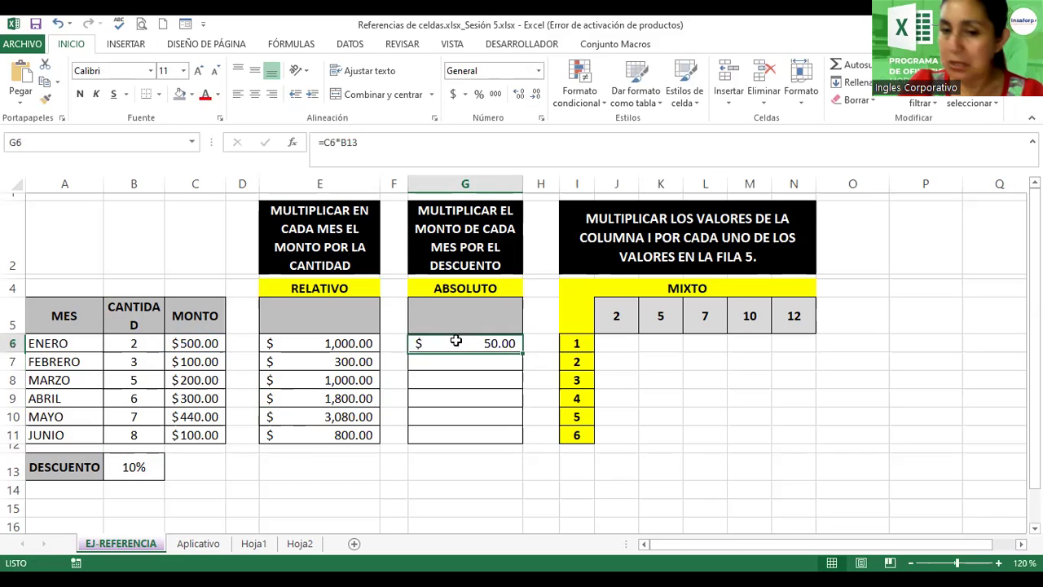
left_click_drag(522, 349, 516, 447)
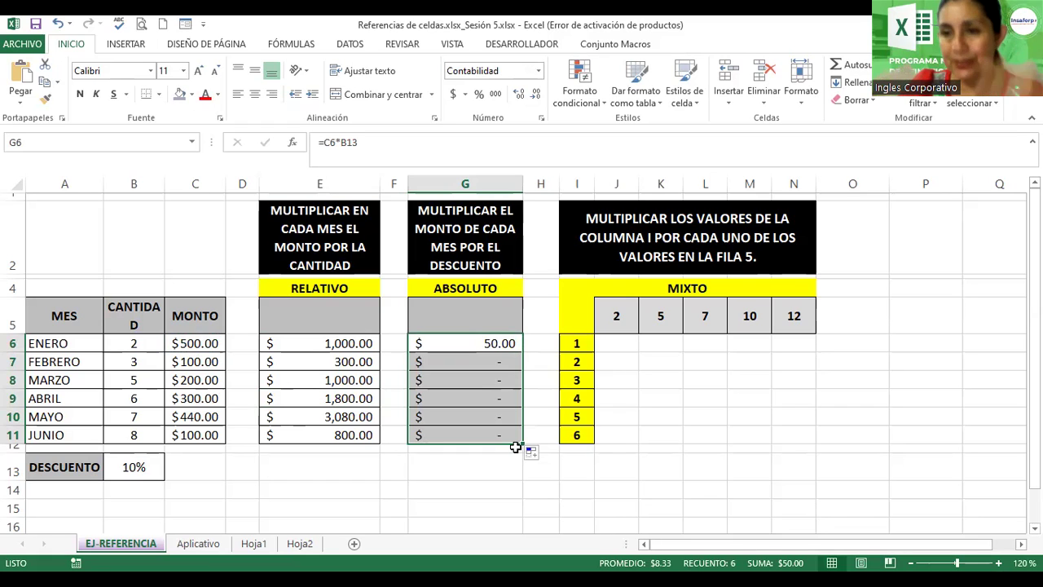
left_click(500, 343)
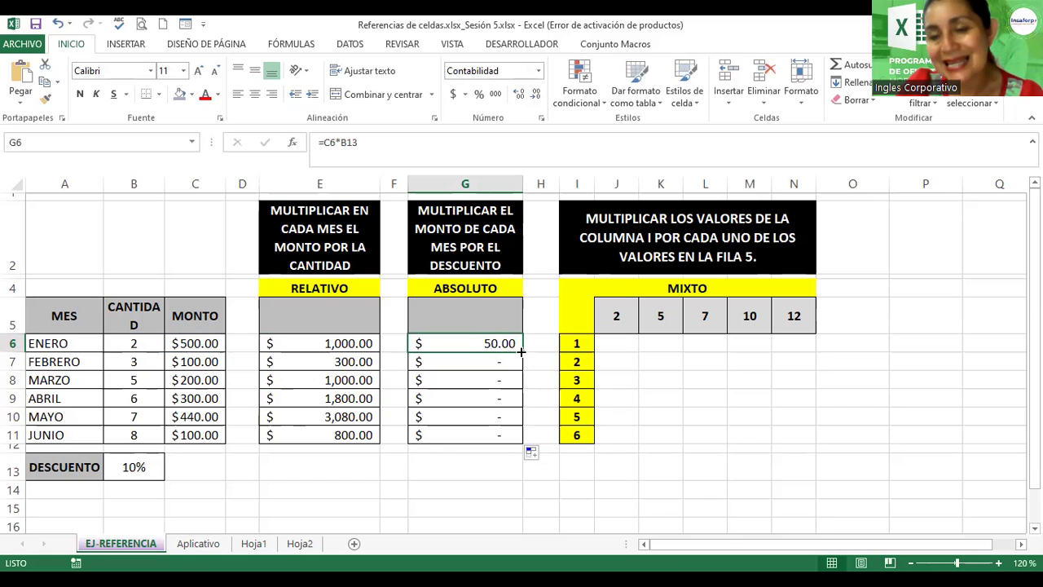
left_click_drag(522, 351, 513, 452)
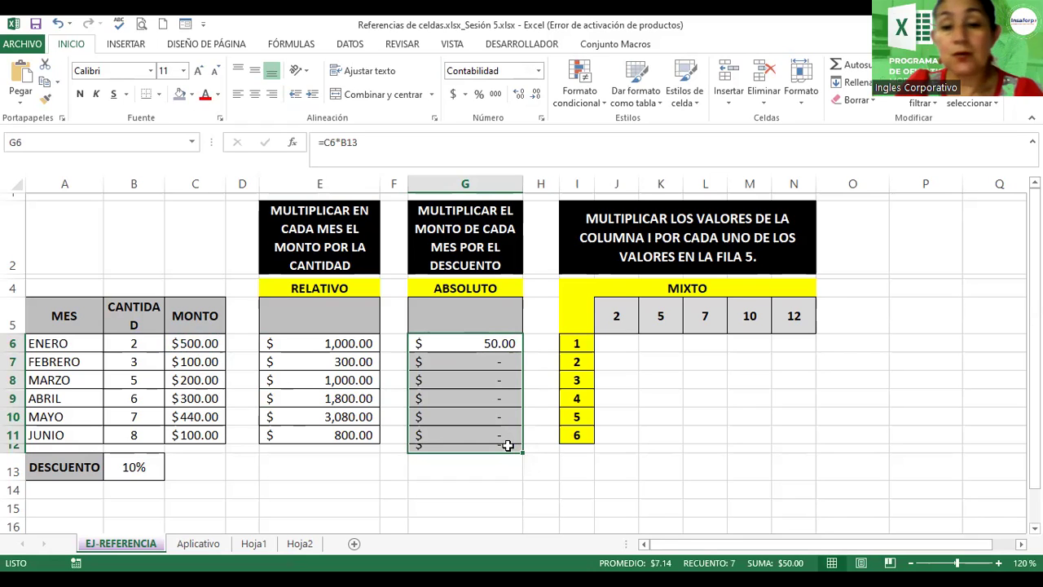
key("ctrl+z")
Inspect G6's and G7's formulas to show the shifted B13/B14 reference
key("Down")
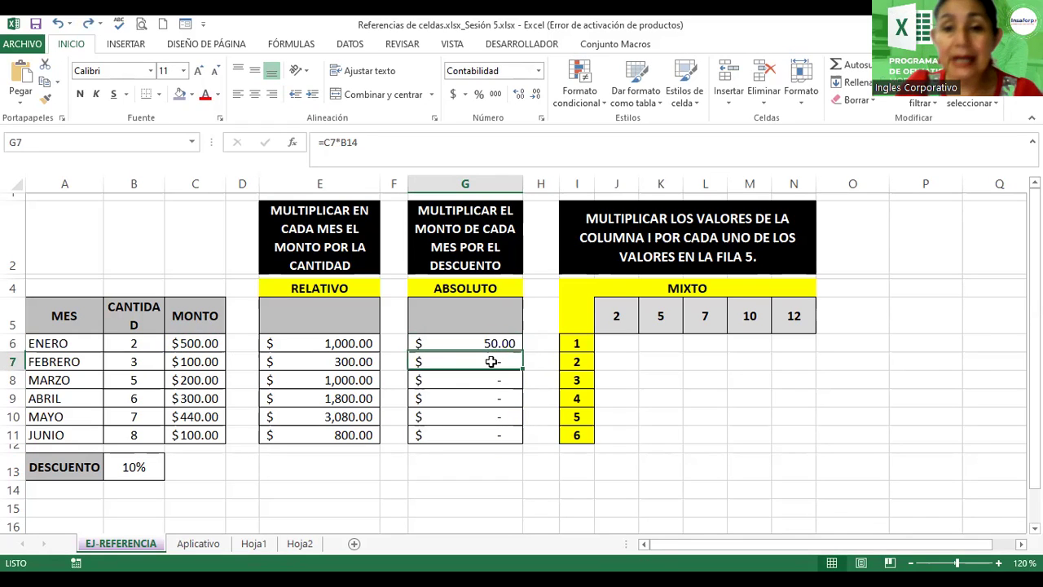
key("Down")
key("Down")
key("Down")
key("Down")
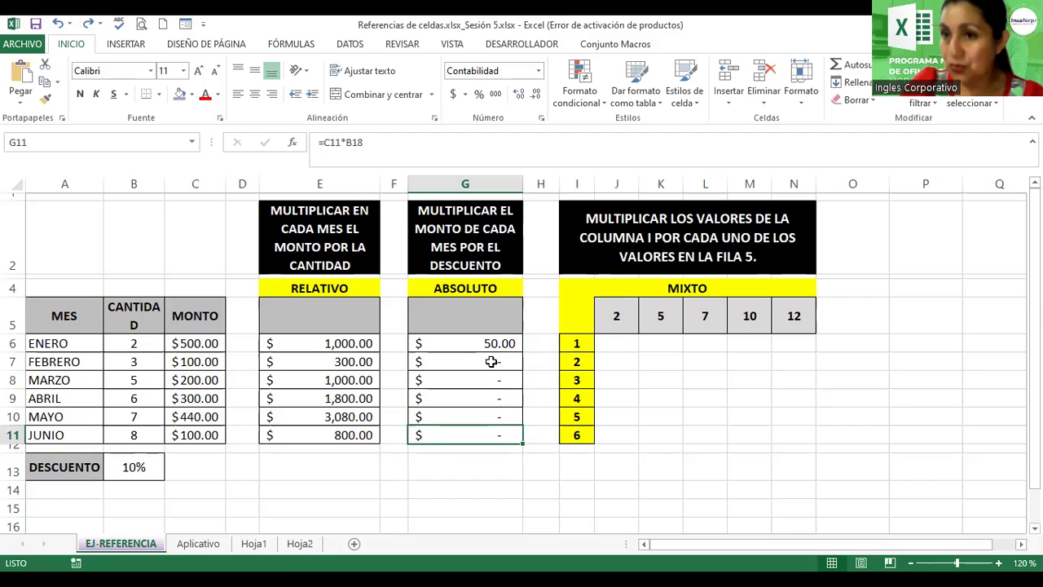
key("Up")
key("Up")
key("Up")
key("Up")
key("Up")
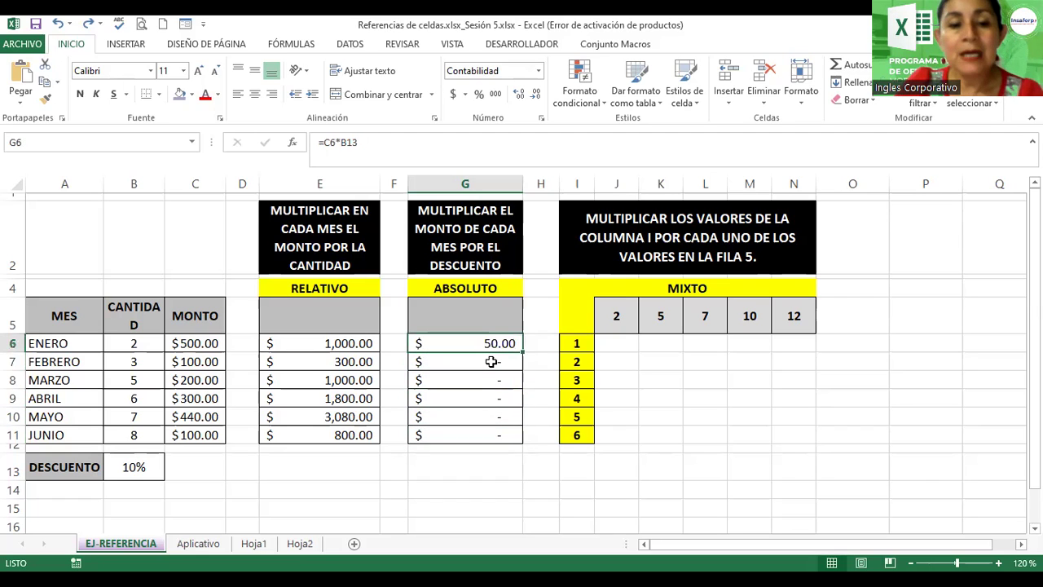
key("F2")
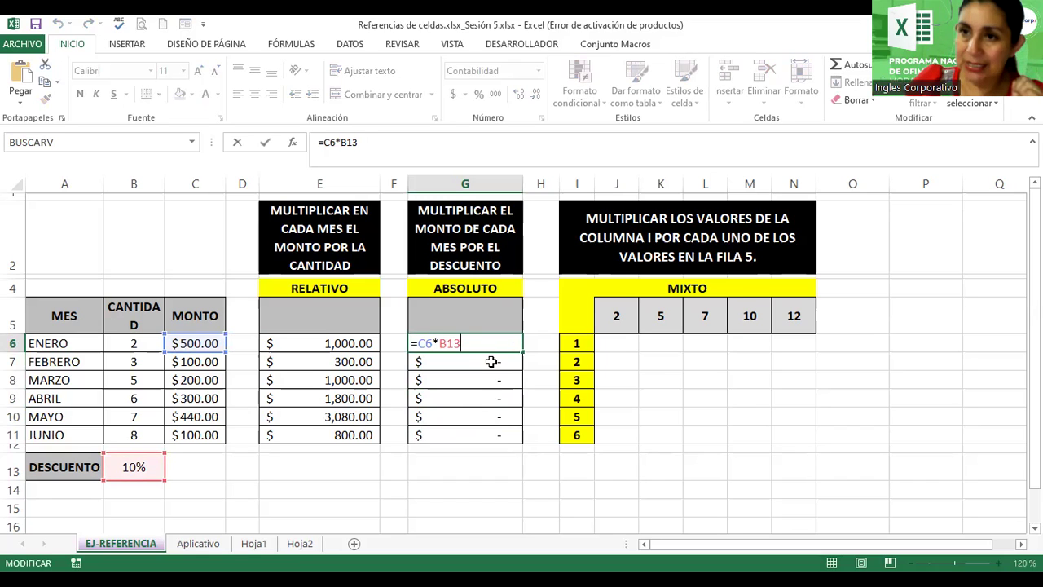
key("Return")
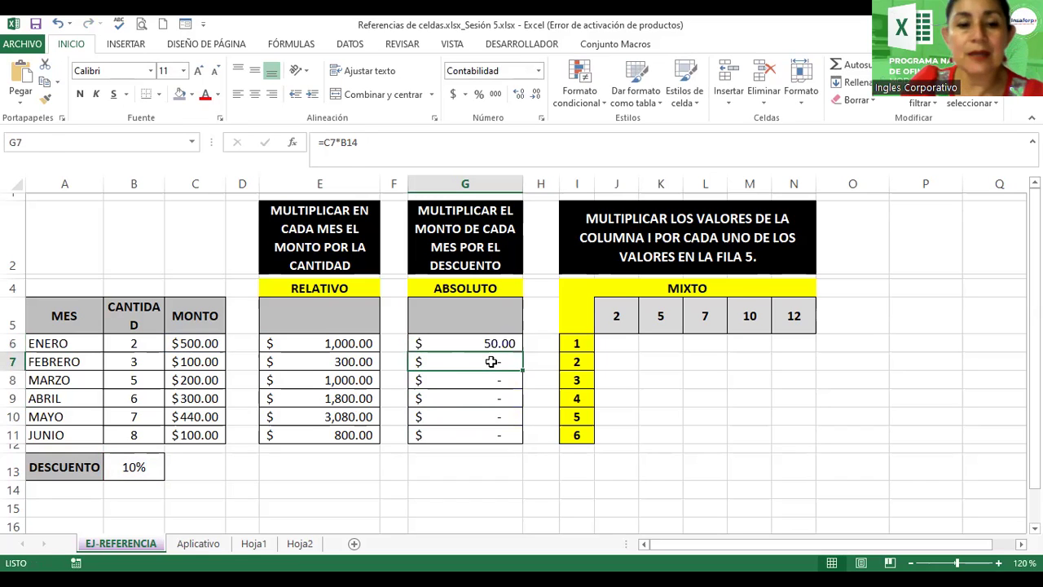
key("F2")
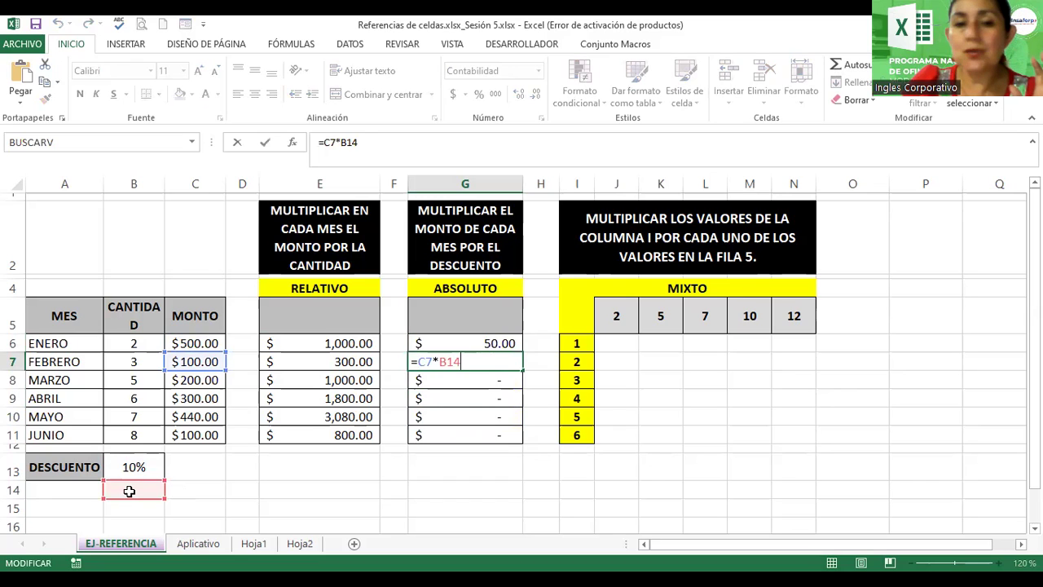
key("Return")
Copy the 10% discount from B13 down into B14:B16
left_click(133, 466)
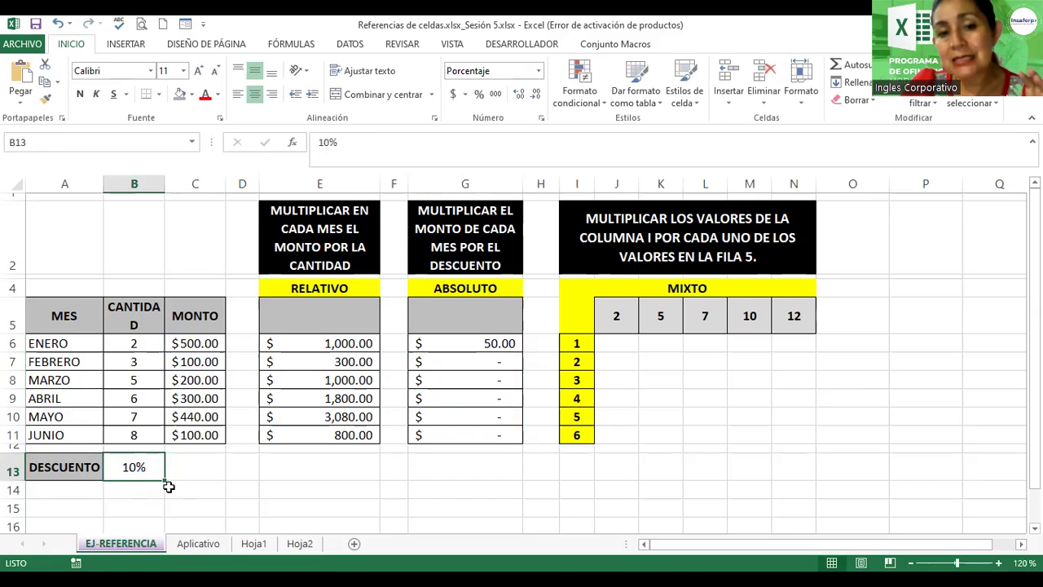
left_click_drag(165, 483, 163, 496)
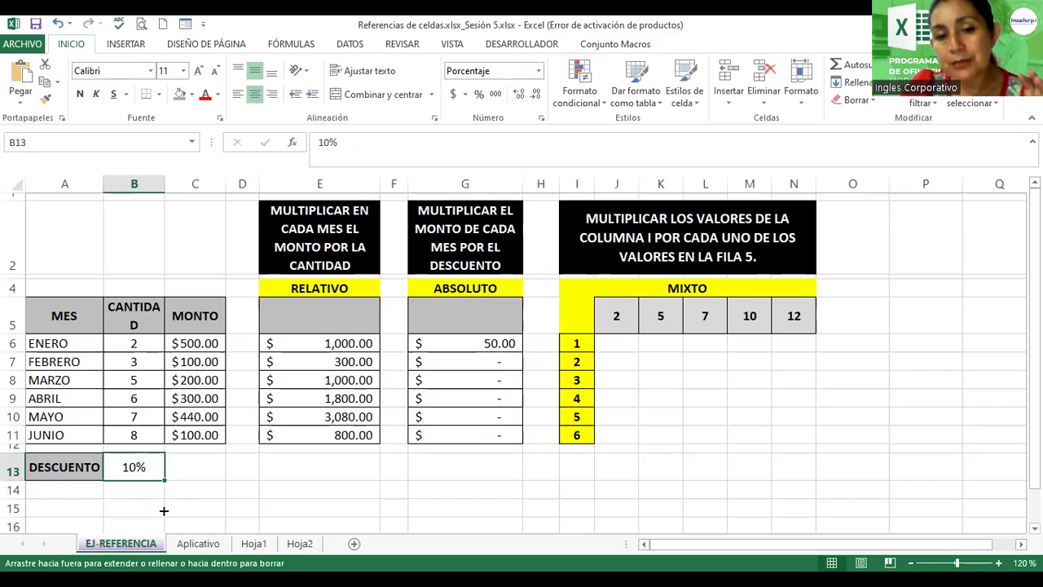
left_click_drag(164, 510, 163, 528)
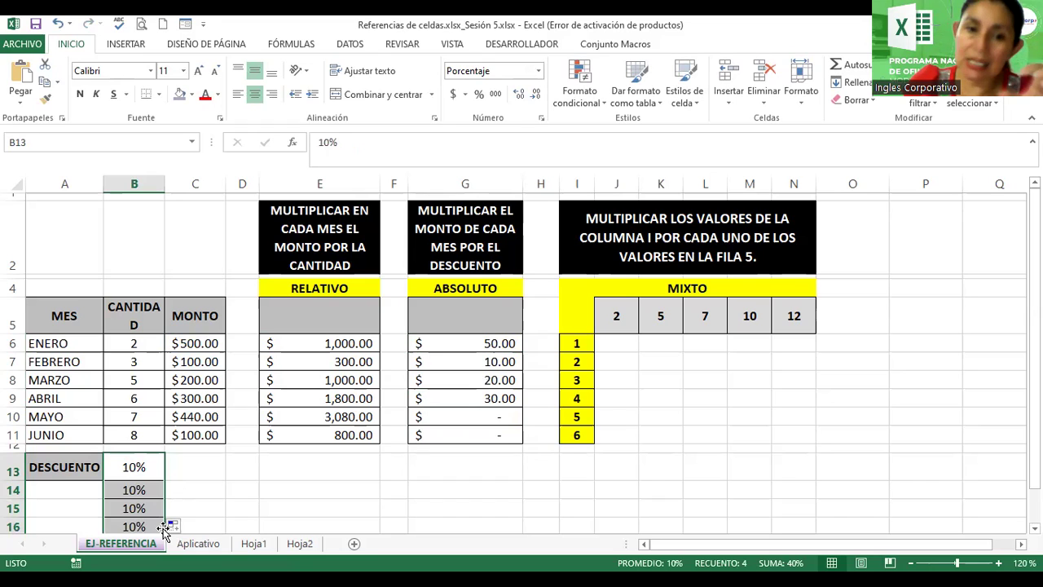
Delete rows 14–16, leaving #¡REF! errors in G7:G9
left_click(140, 490)
left_click(13, 490)
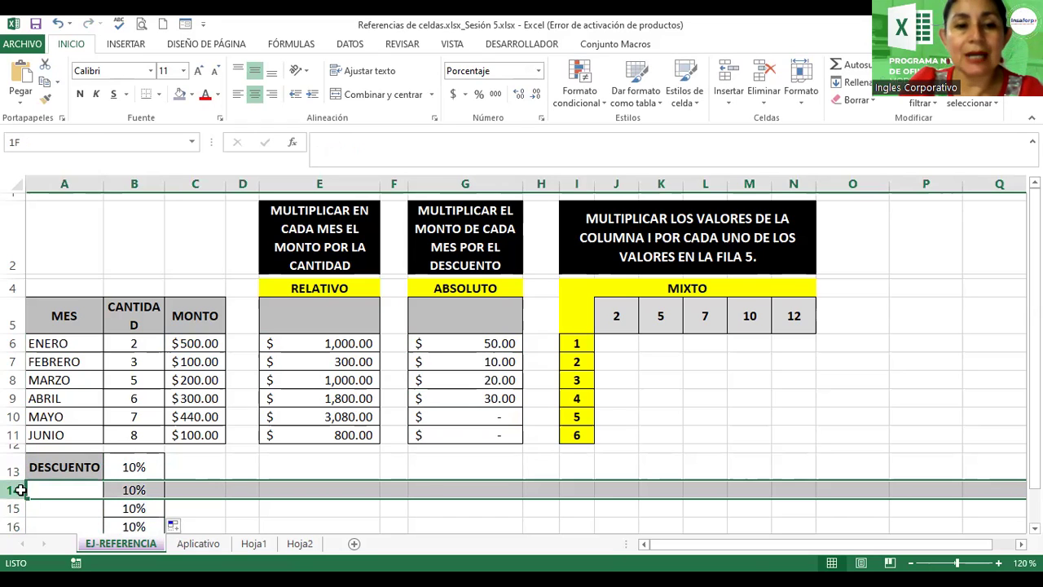
left_click_drag(15, 526, 13, 525)
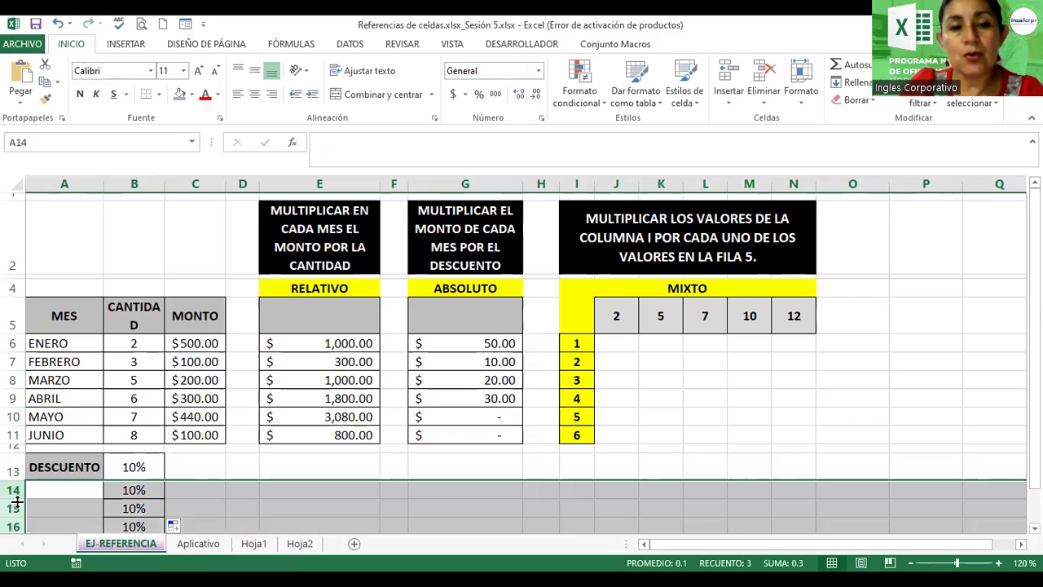
right_click(13, 507)
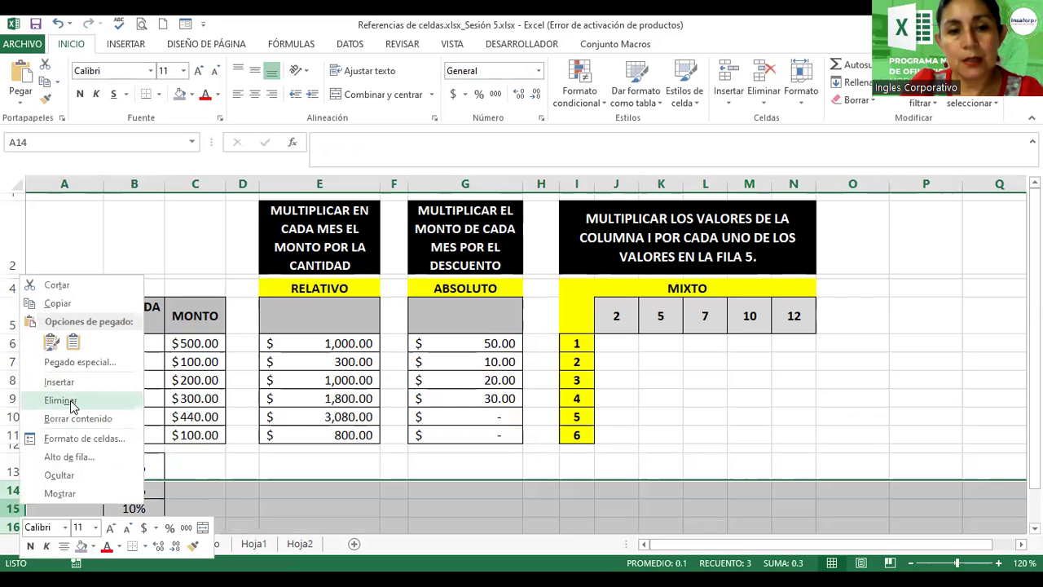
key("Return")
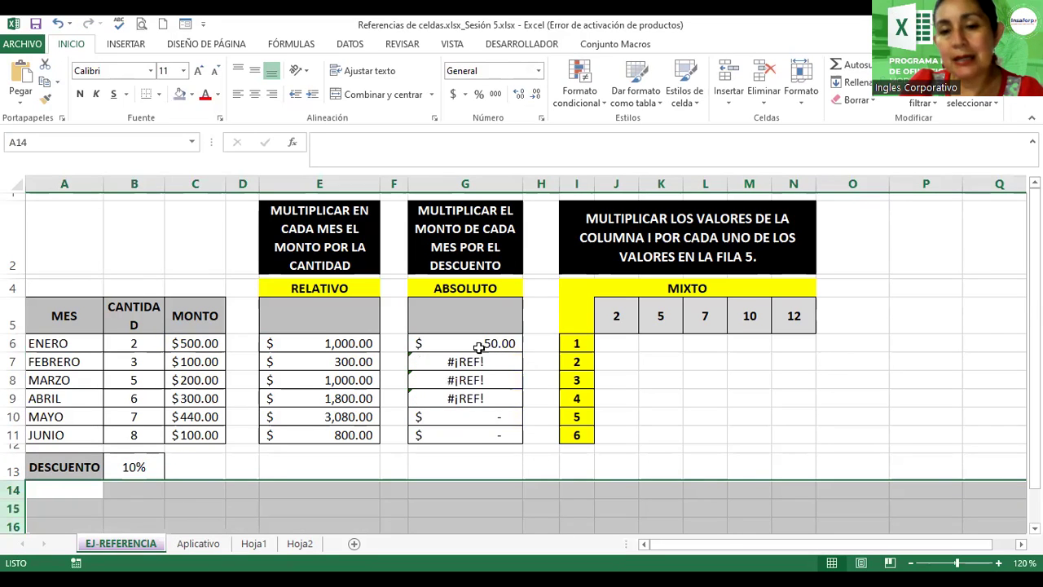
left_click(479, 345)
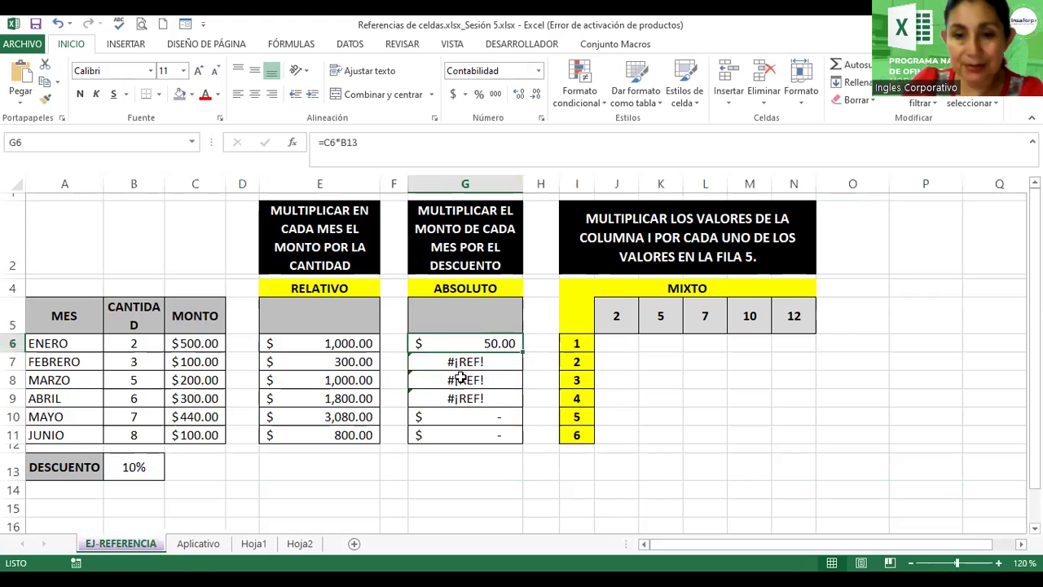
Rewrite G6 as =C6*$B$13 using F4 to lock the DESCUENTO reference
double_click(461, 344)
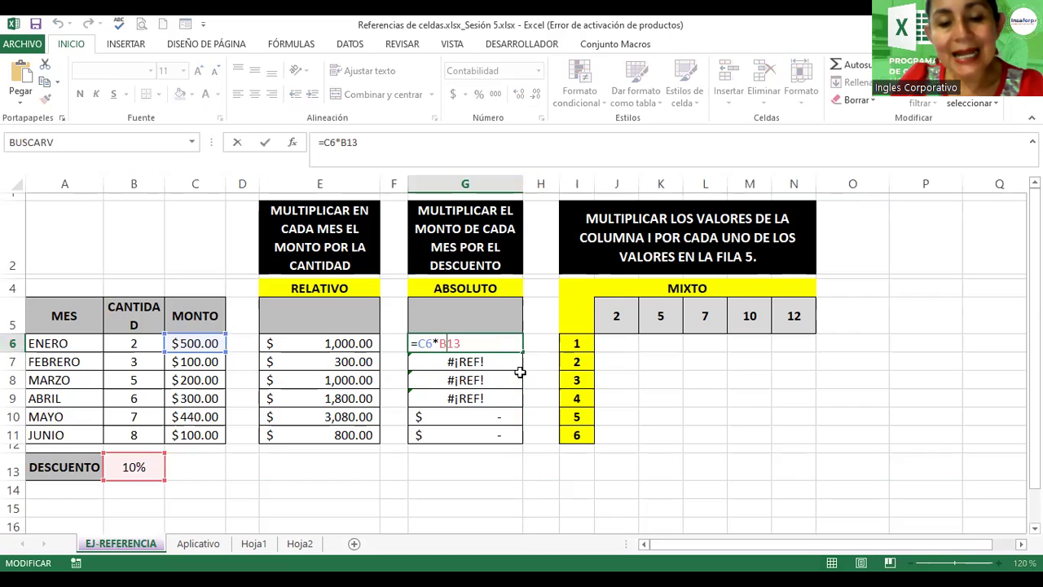
key("F4")
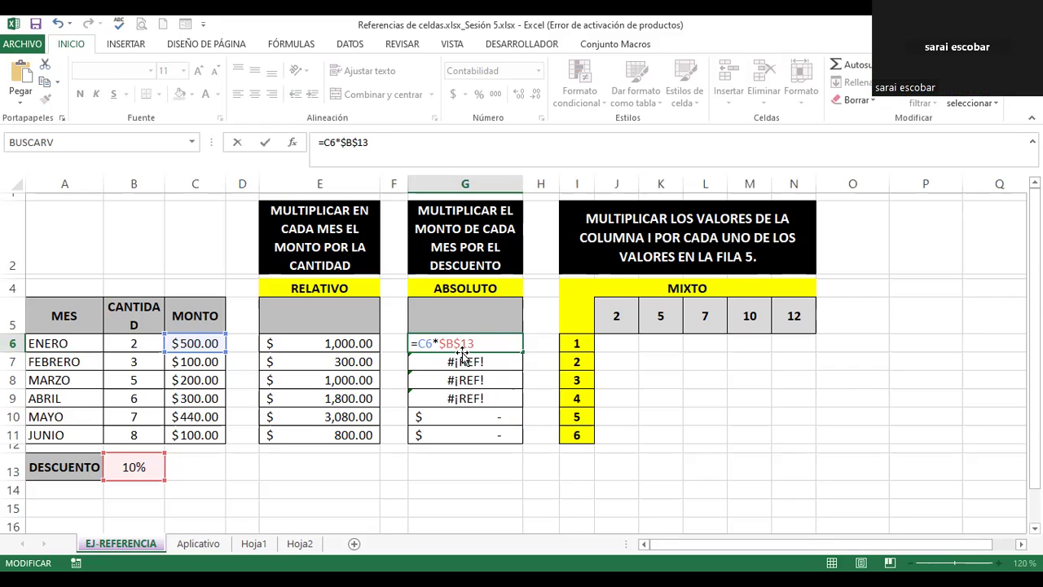
key("Return")
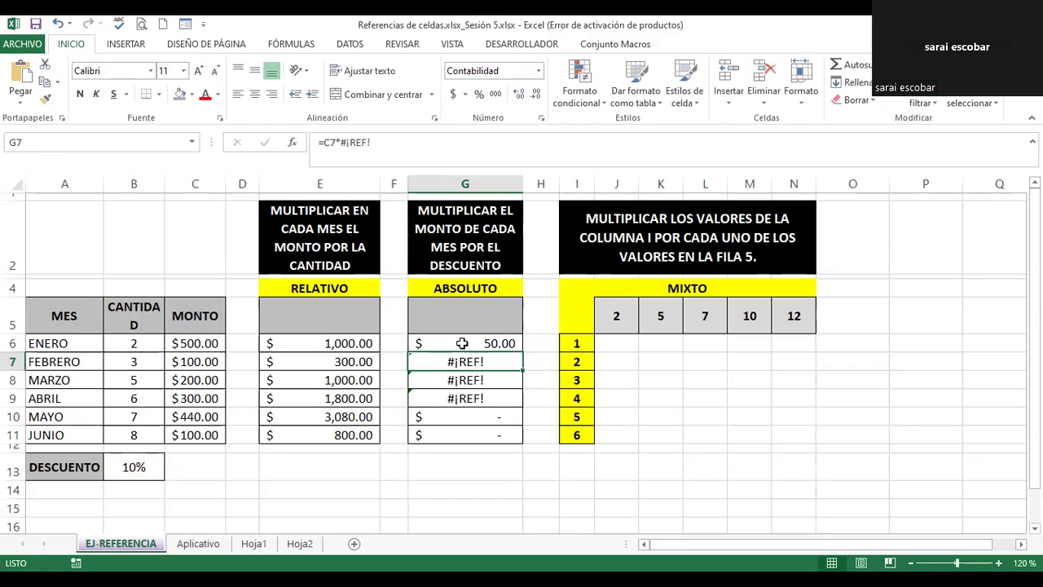
double_click(464, 344)
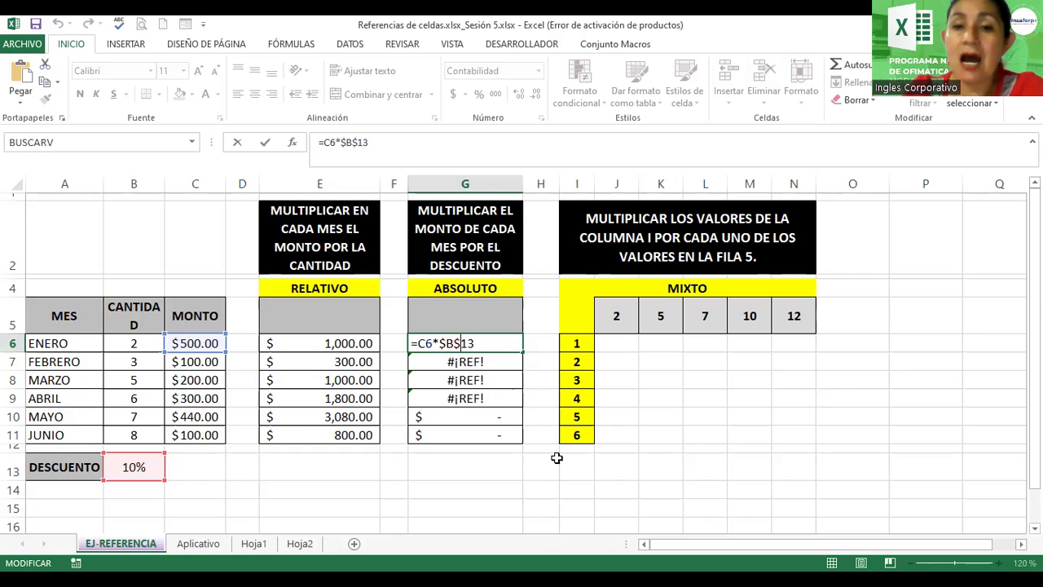
key("Return")
left_click(471, 490)
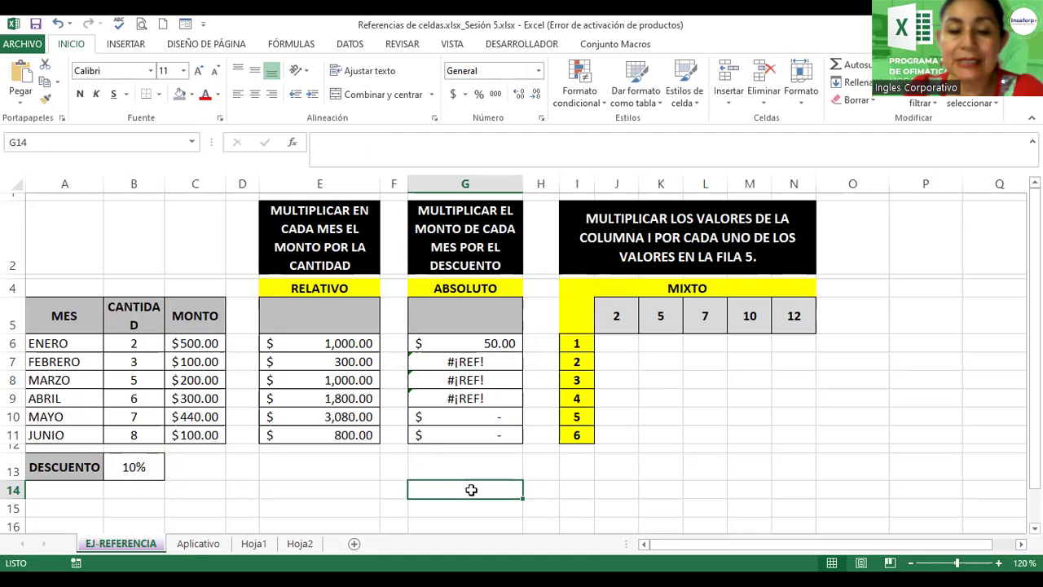
key("shift+Right")
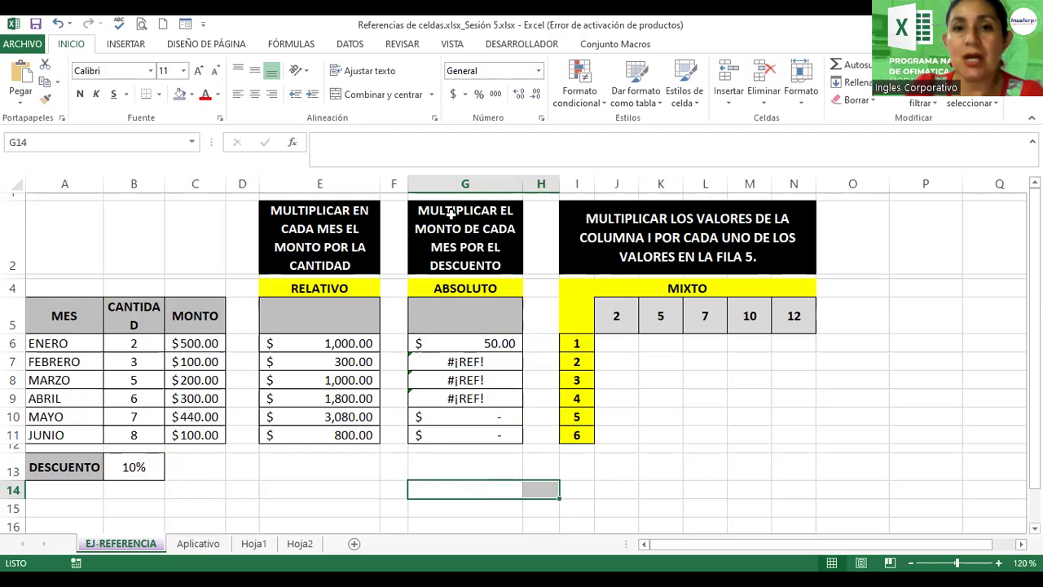
left_click(372, 96)
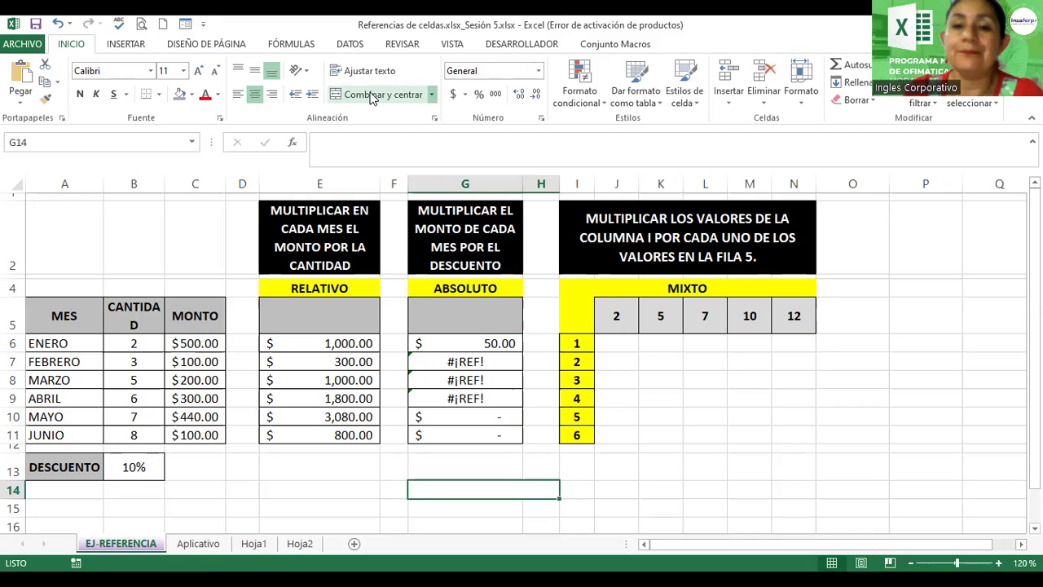
left_click(372, 96)
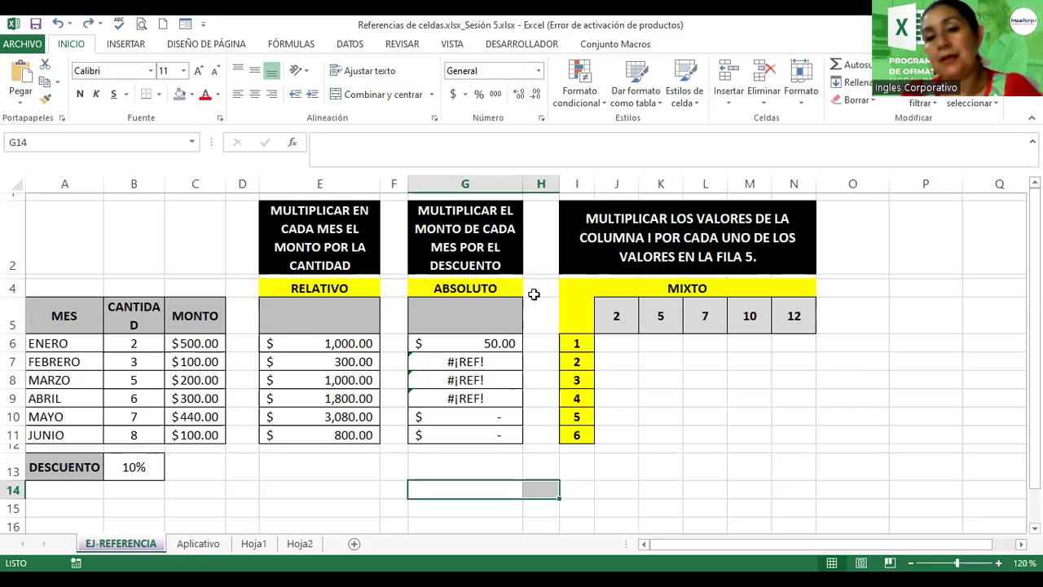
left_click(465, 343)
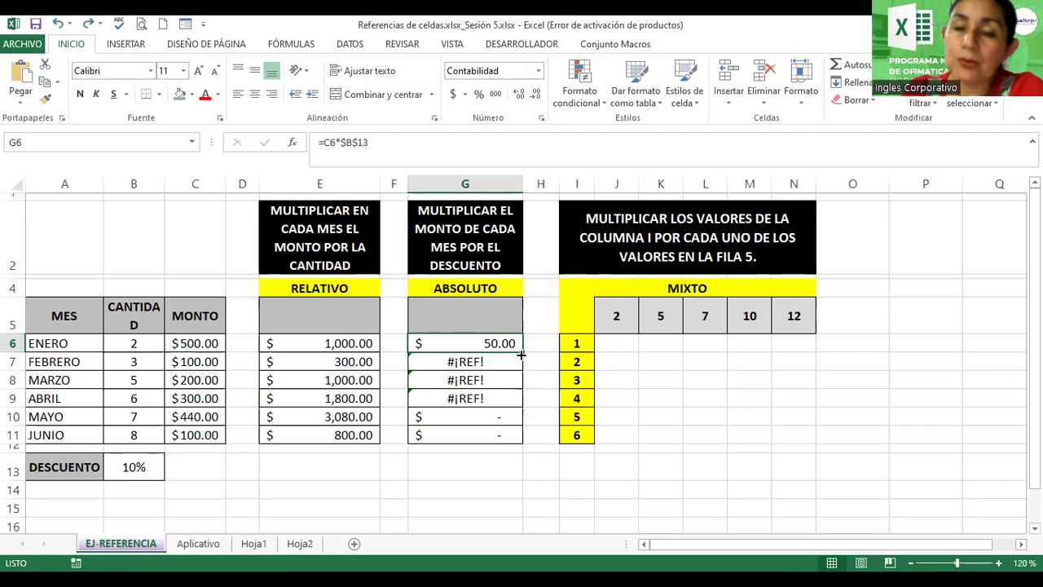
Copy =C6*$B$13 from G6 down to G11, then select G14:H14
left_click_drag(521, 354, 519, 446)
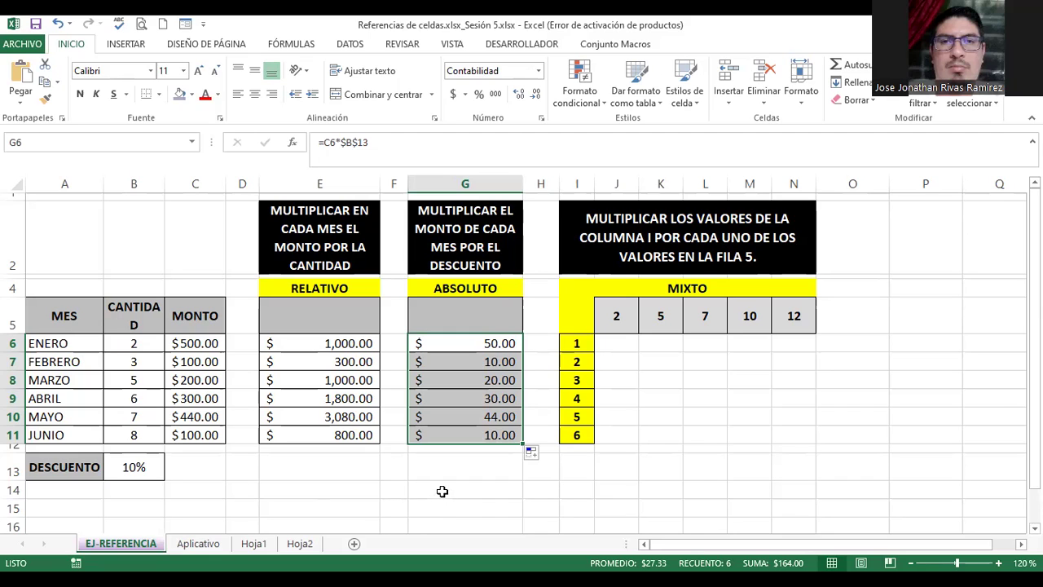
left_click_drag(441, 491, 532, 489)
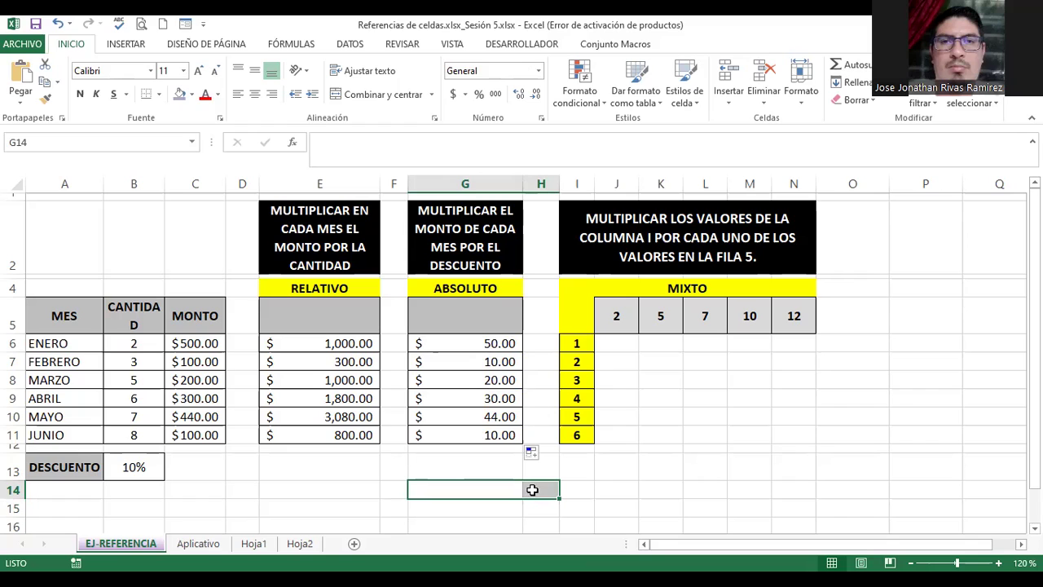
Select G14:H14 and try Copiar formato from the INICIO KeyTips, then cancel it
key("alt")
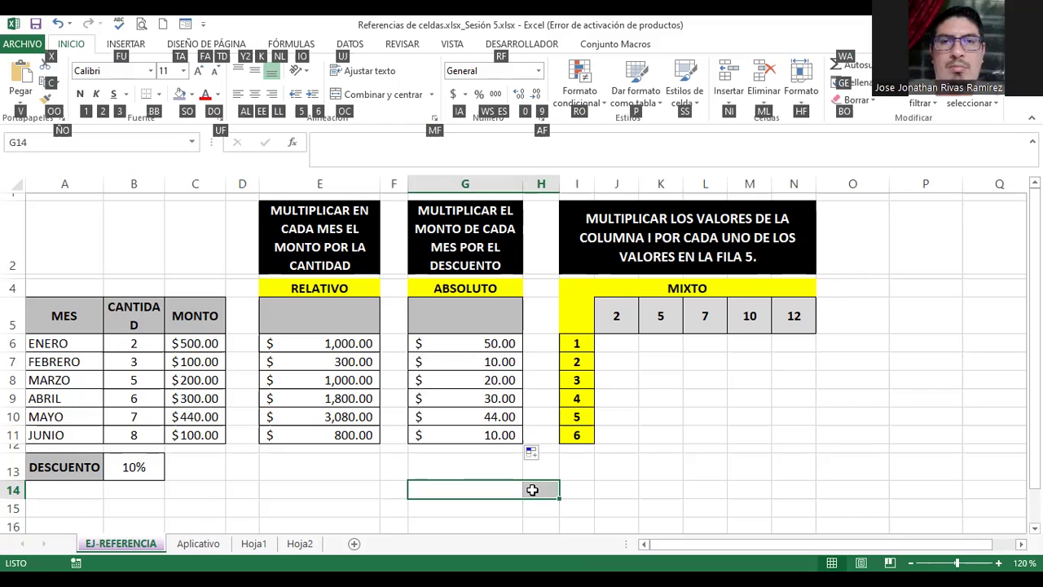
key("Escape")
left_click_drag(493, 490, 553, 486)
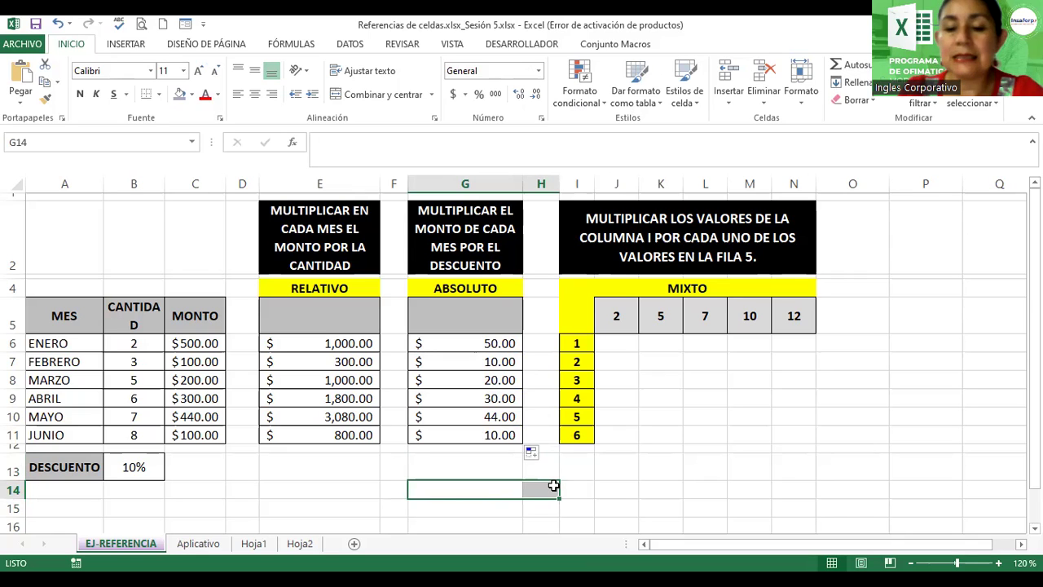
key("alt")
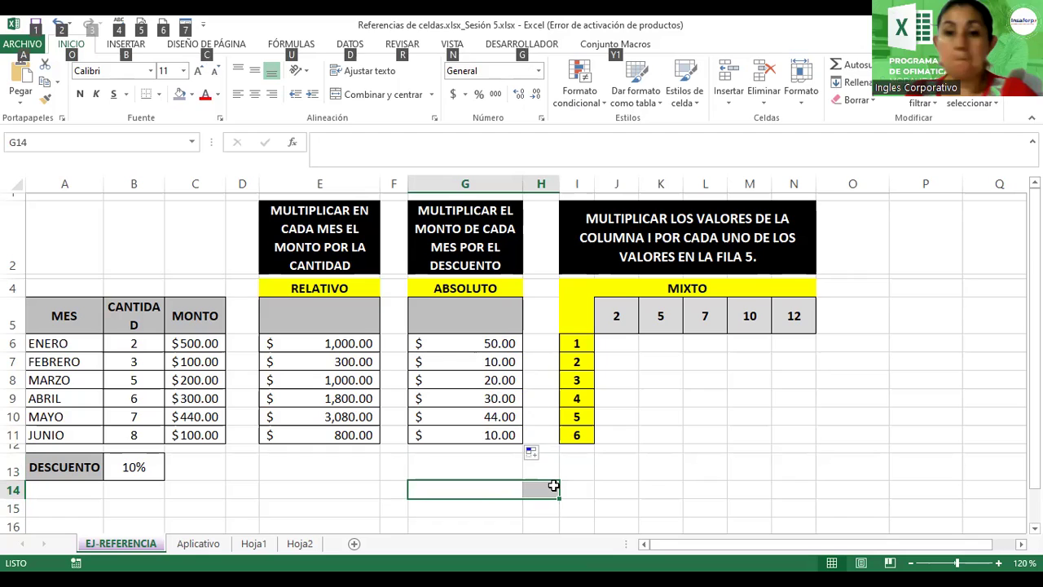
key("o")
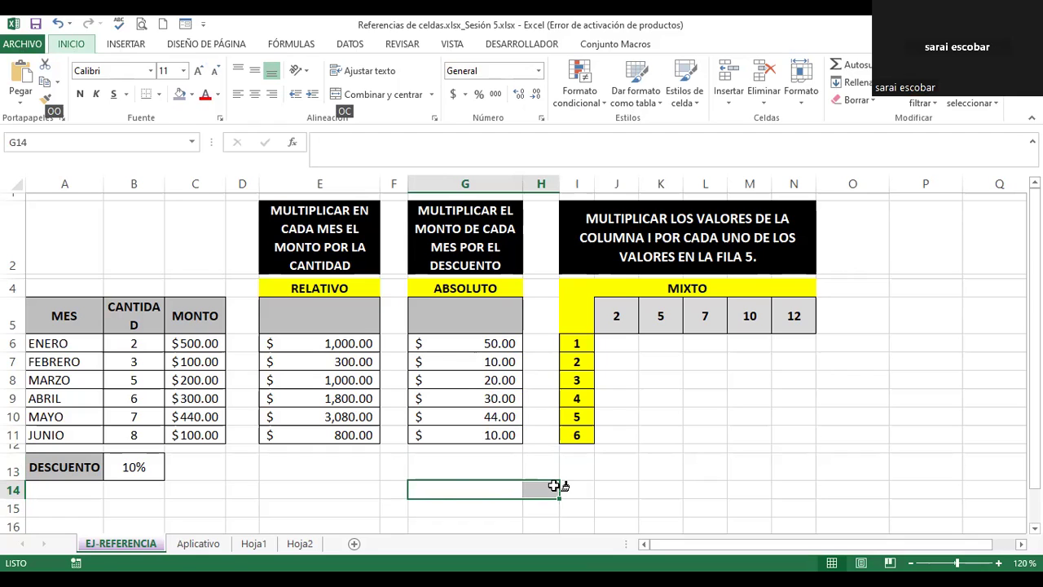
key("o")
key("Escape")
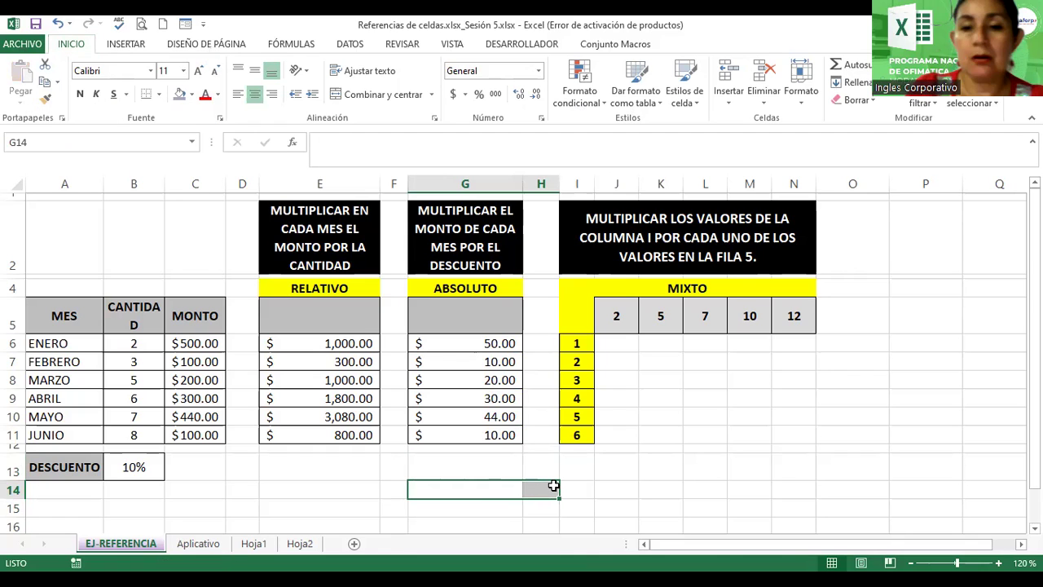
Reselect G14:H14 and pick up its formatting with Copiar formato
left_click(573, 489)
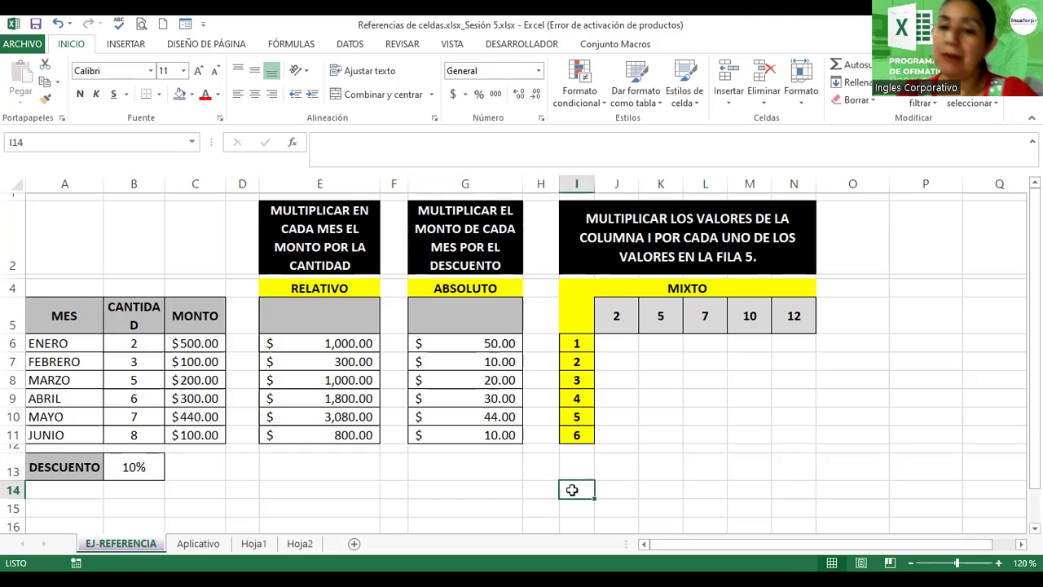
left_click(505, 486)
left_click_drag(507, 486, 632, 490)
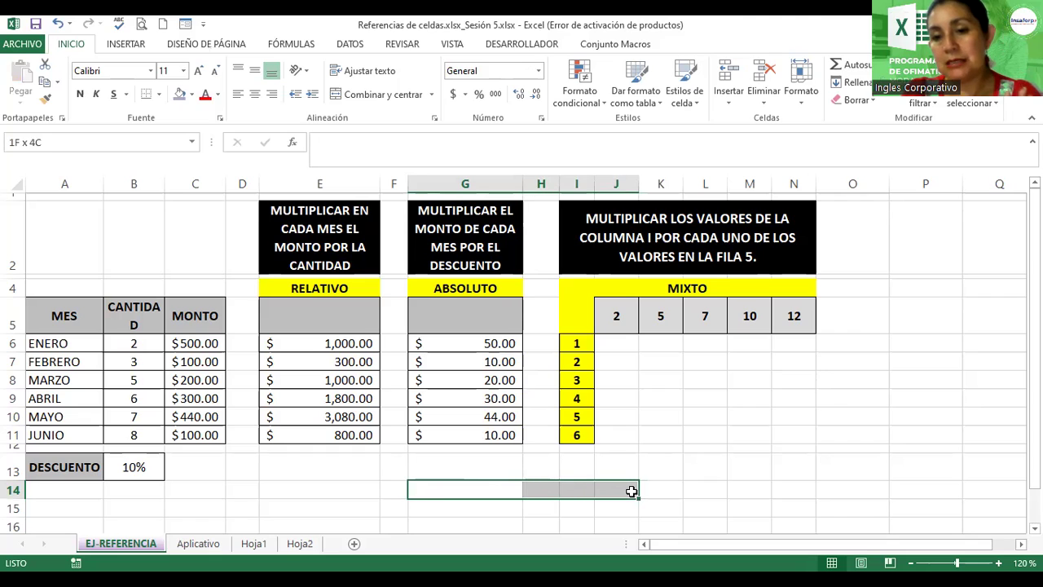
key("alt")
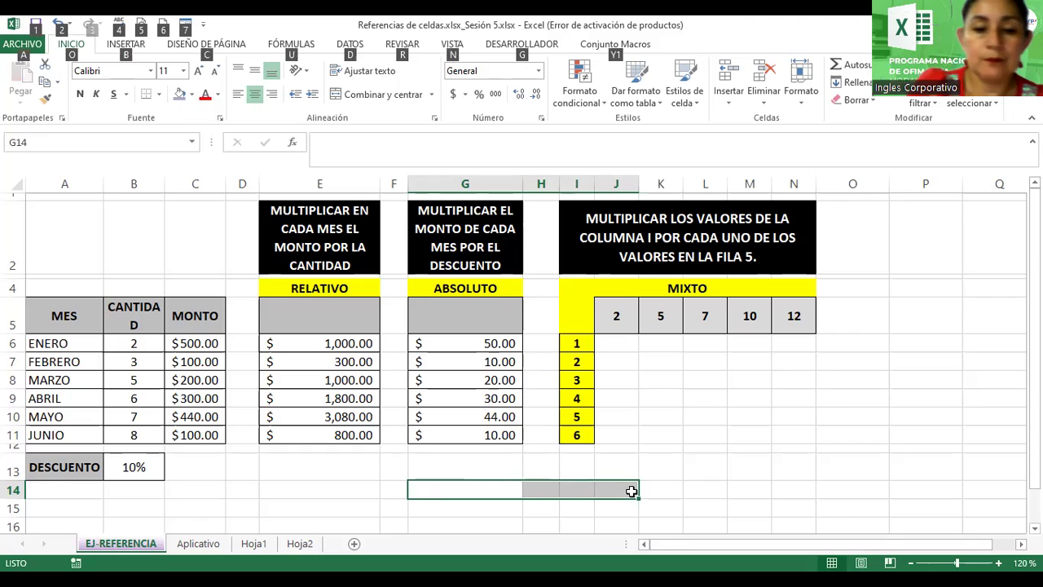
key("o")
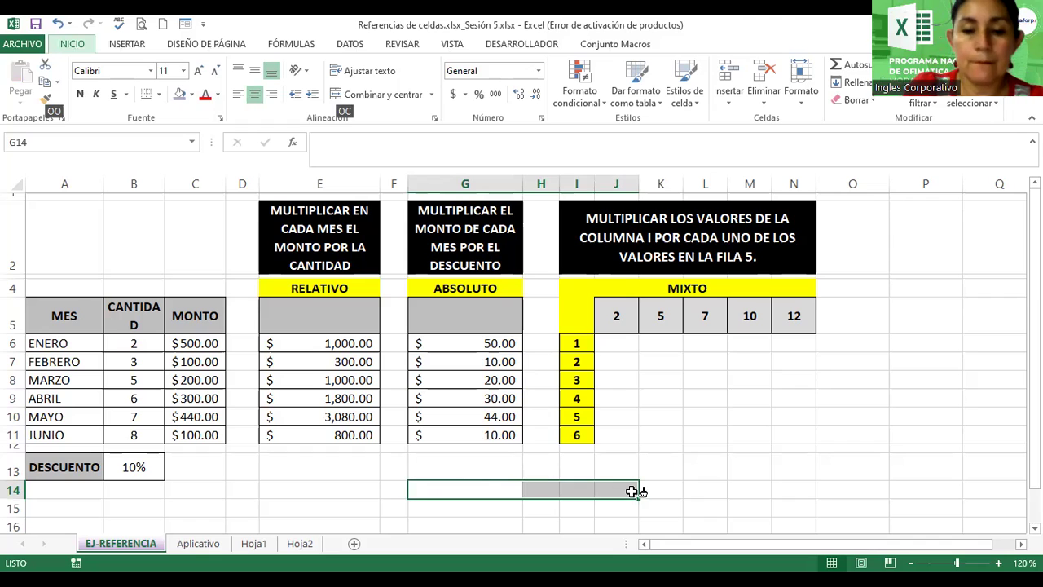
key("o")
key("alt+c")
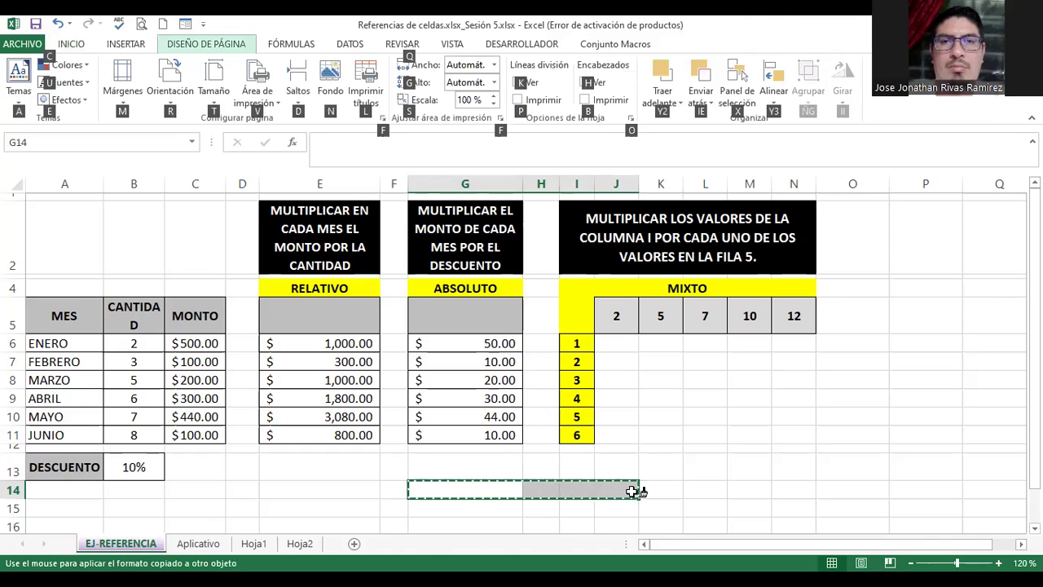
Cancel the pending format copy and select G14:J14 for merging
key("c")
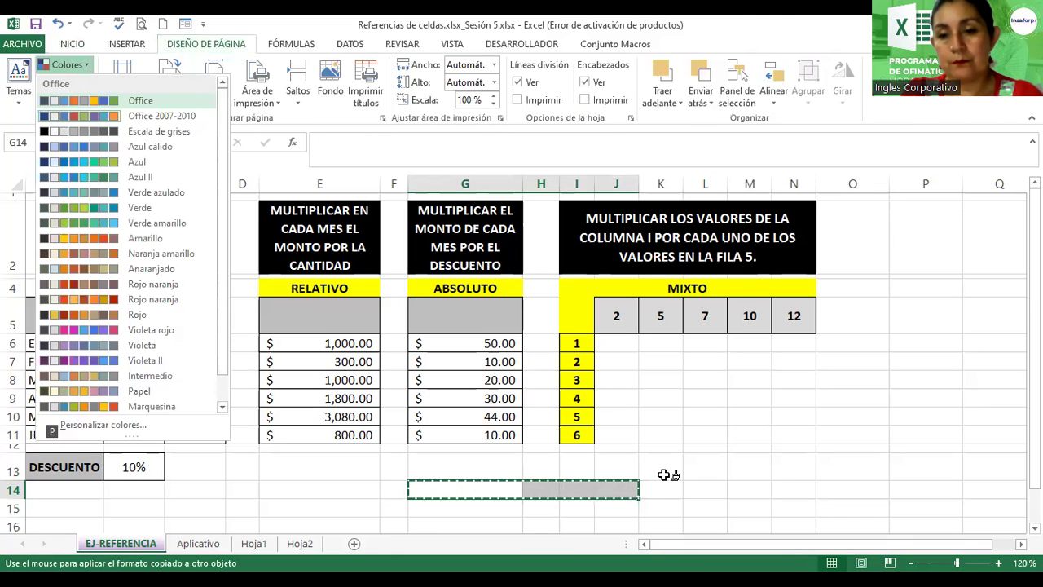
key("Escape")
key("Escape")
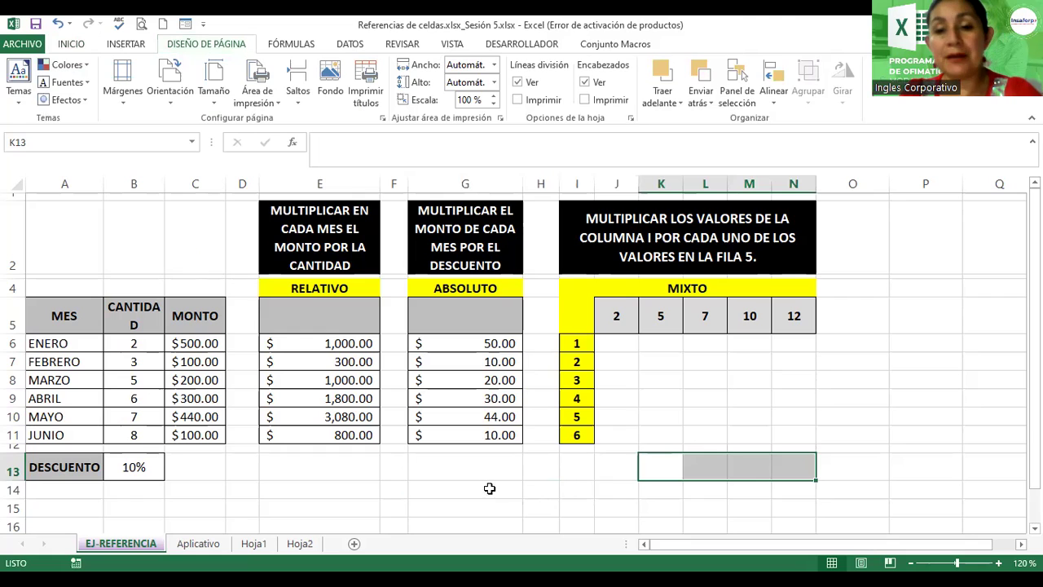
left_click_drag(537, 494, 607, 490)
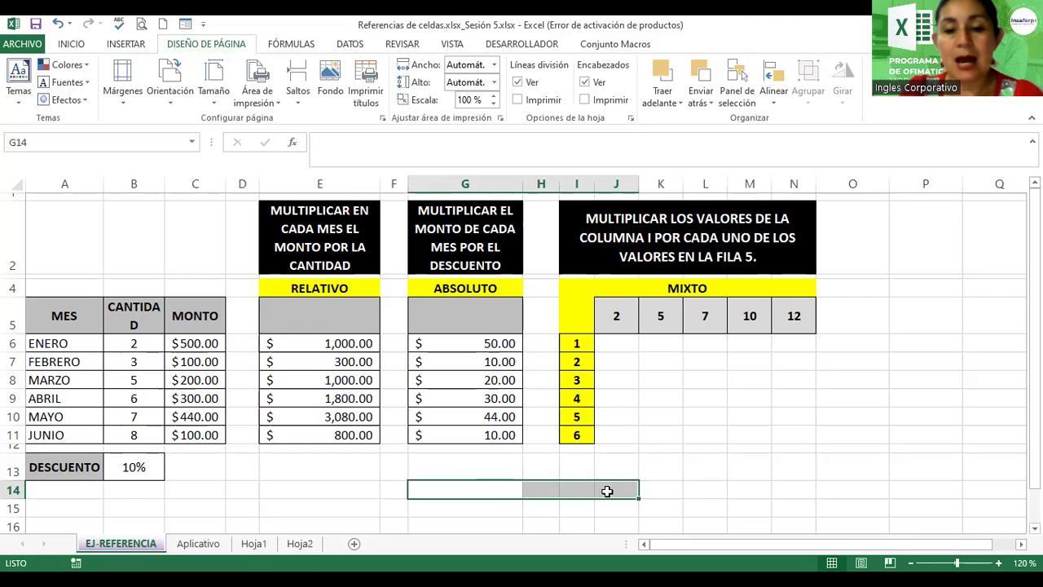
key("alt")
key("o")
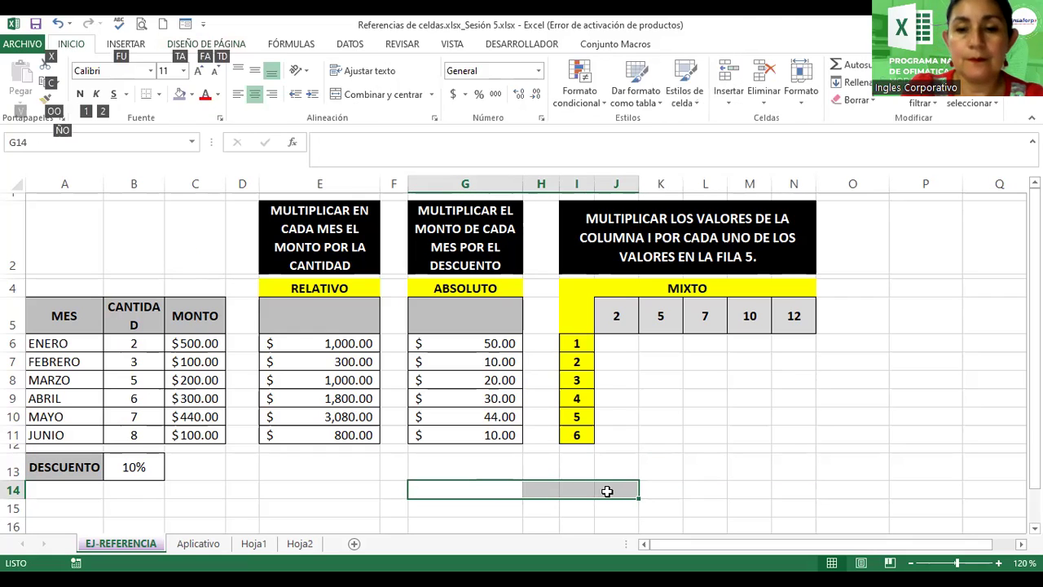
key("alt")
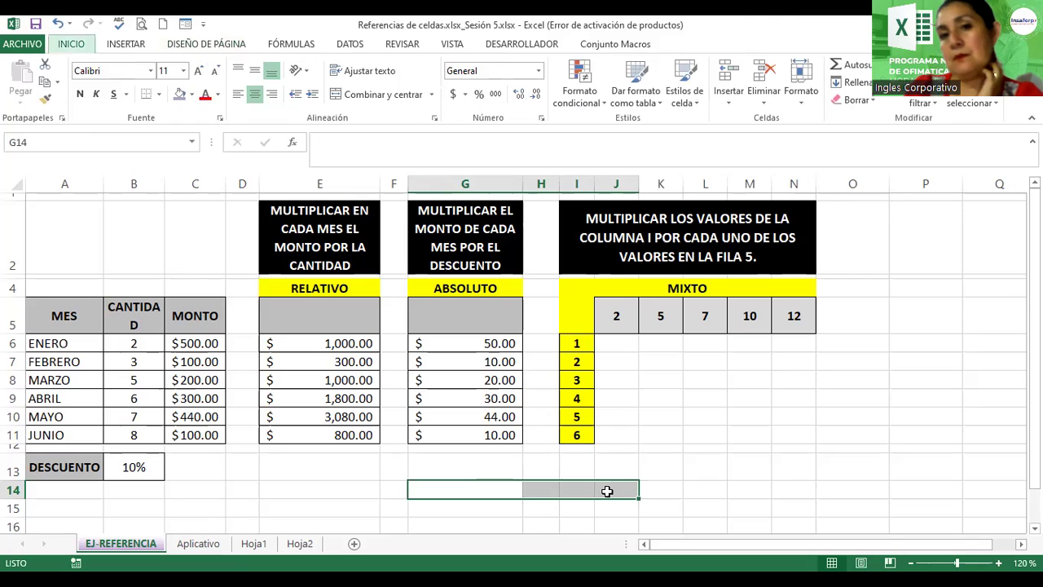
Check the merged G14:J14 cell and select MIXTO result cell J6
left_click(687, 487)
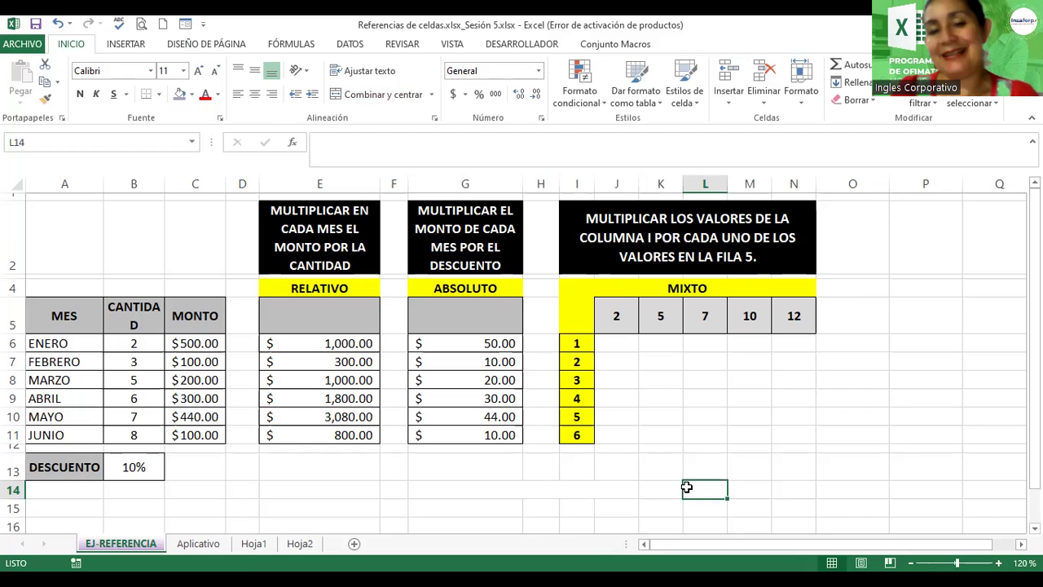
left_click(514, 488)
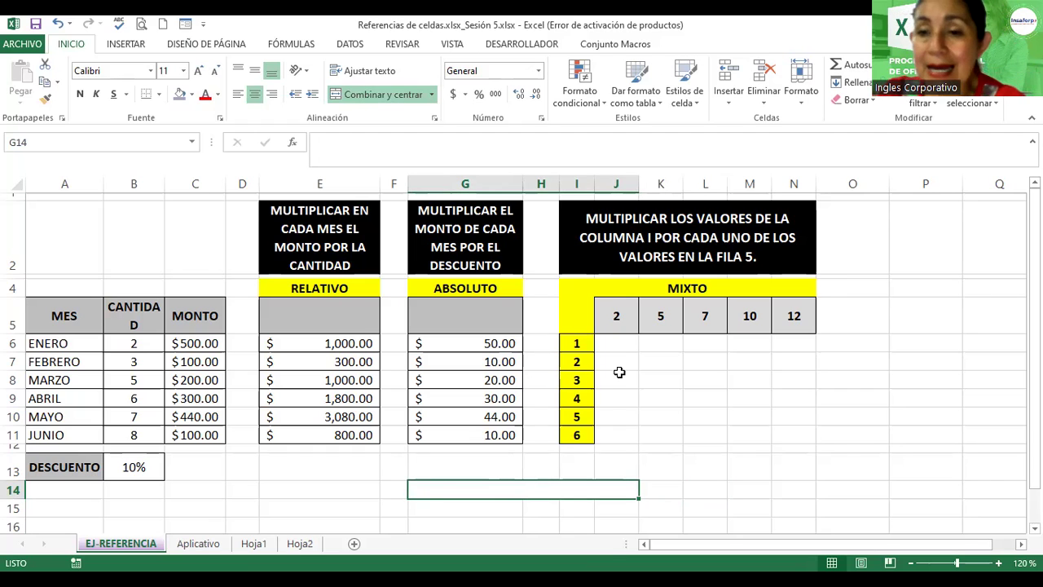
left_click(615, 345)
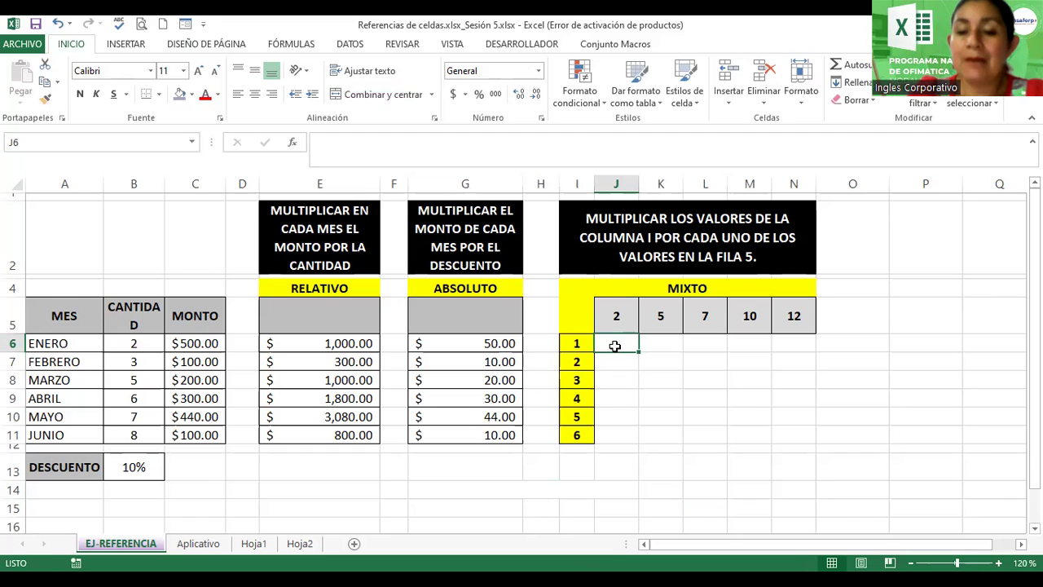
Enter =I6*J5 in J6 and fill it through the MIXTO grid, producing runaway values
type("=")
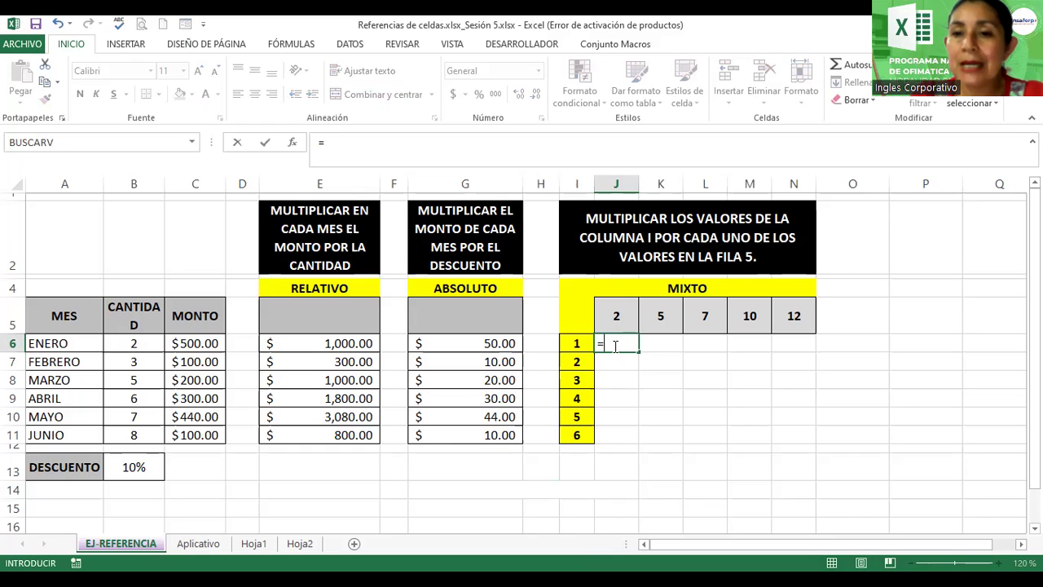
left_click(571, 344)
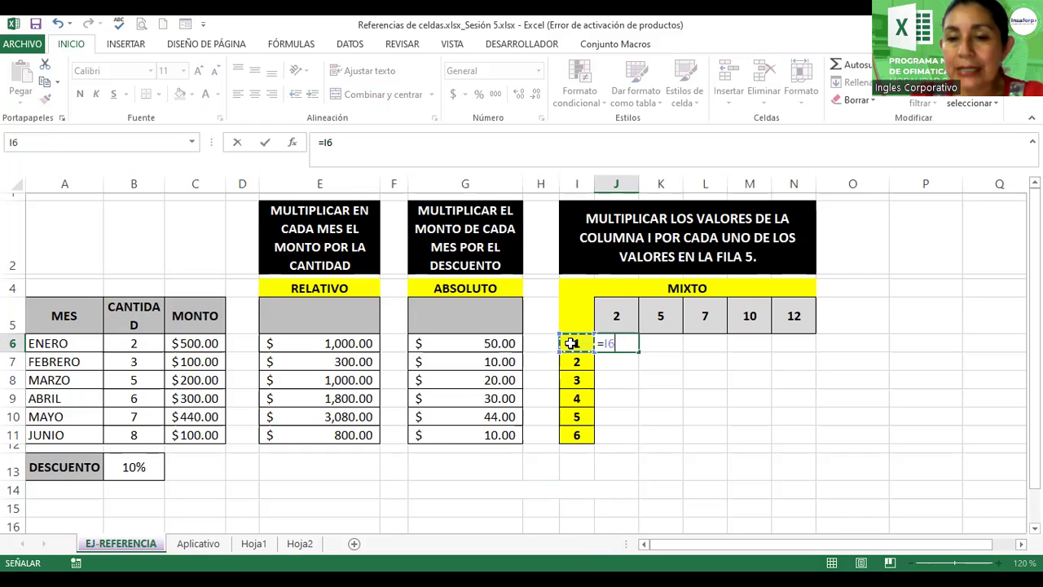
type("*")
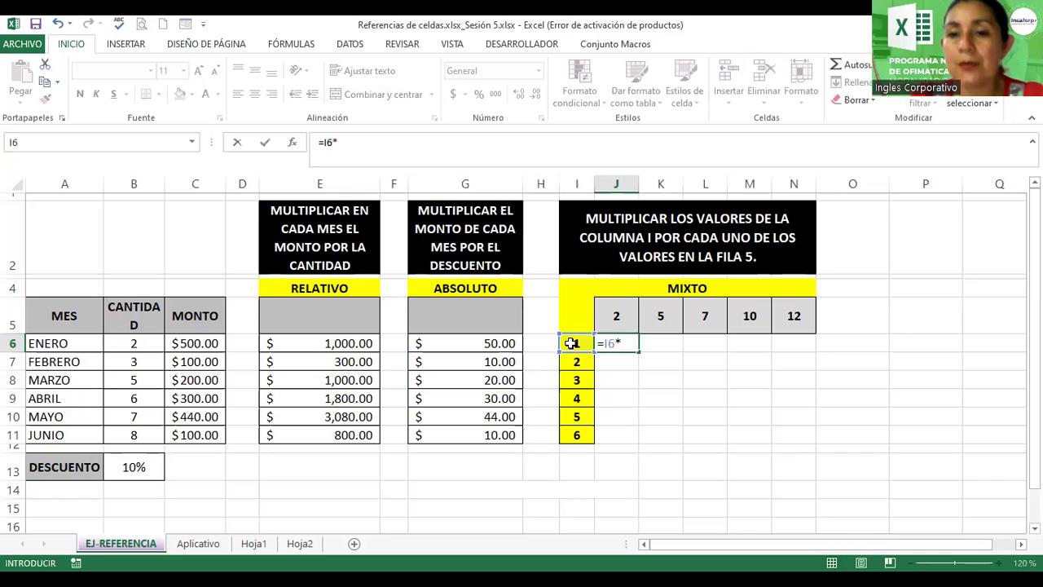
left_click(615, 315)
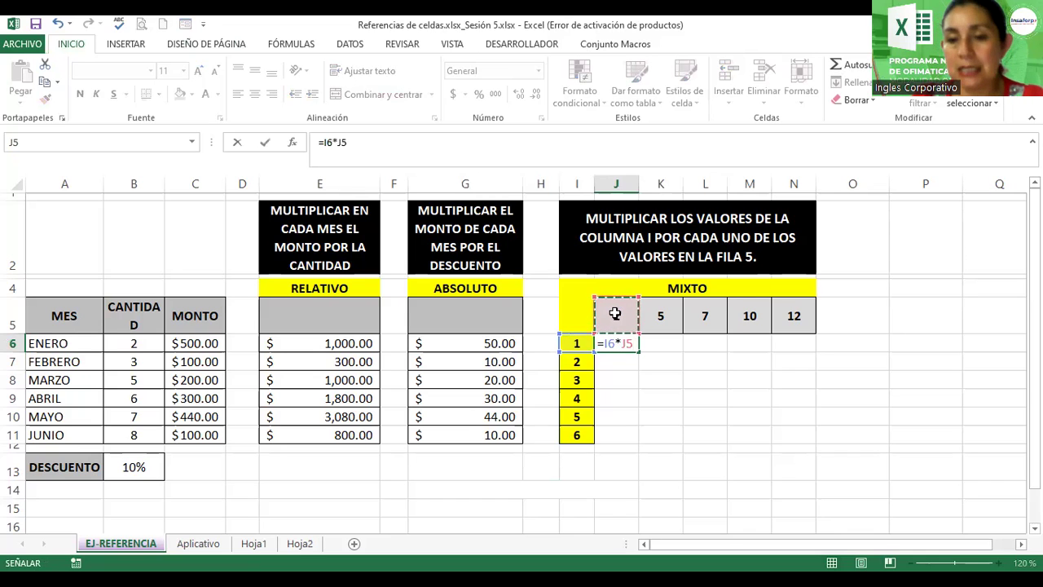
key("Return")
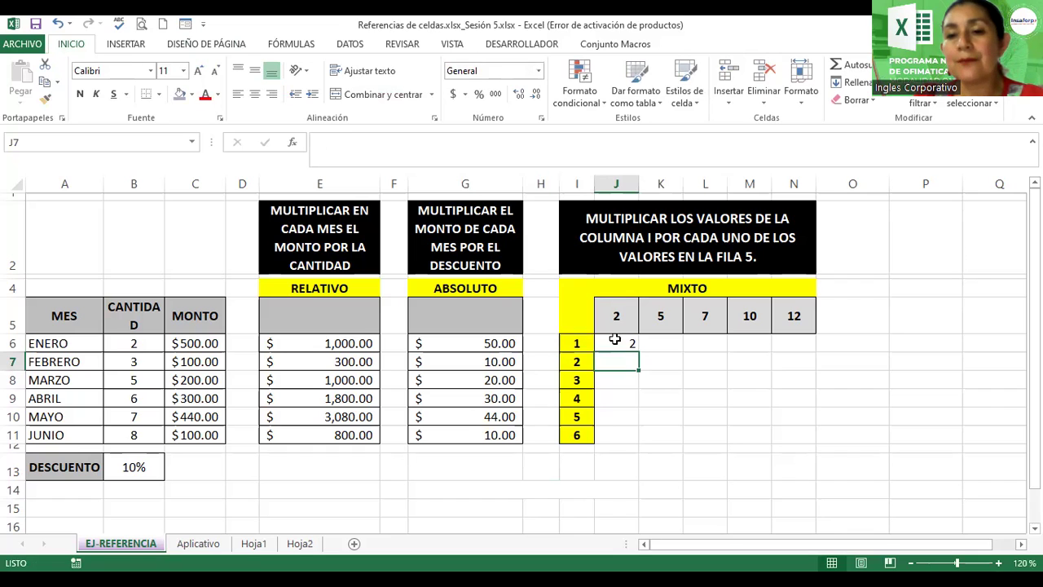
left_click(615, 341)
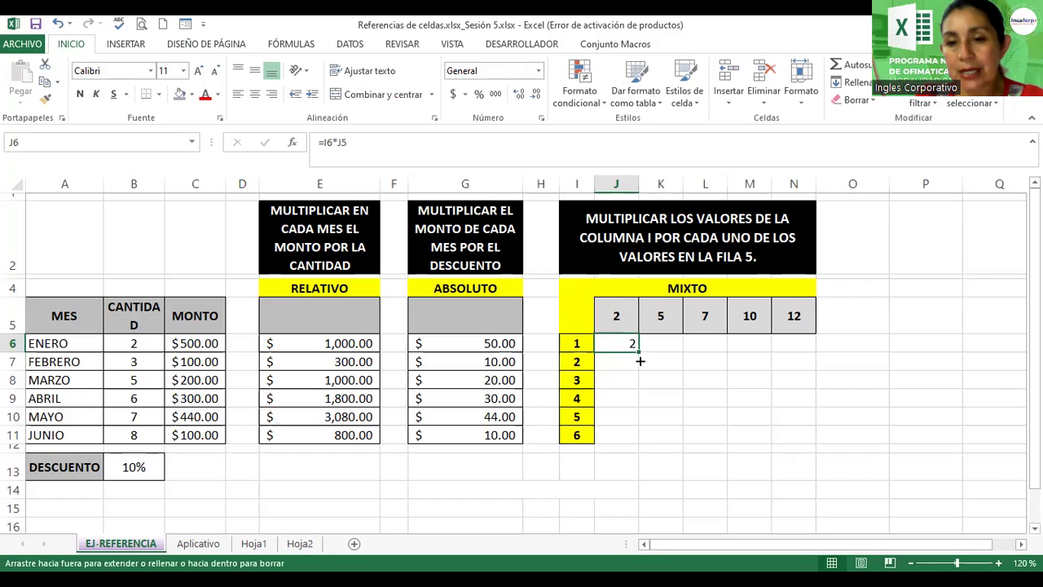
mouse_move(641, 361)
left_mouse_down()
mouse_move(642, 444)
mouse_move(796, 428)
left_mouse_up()
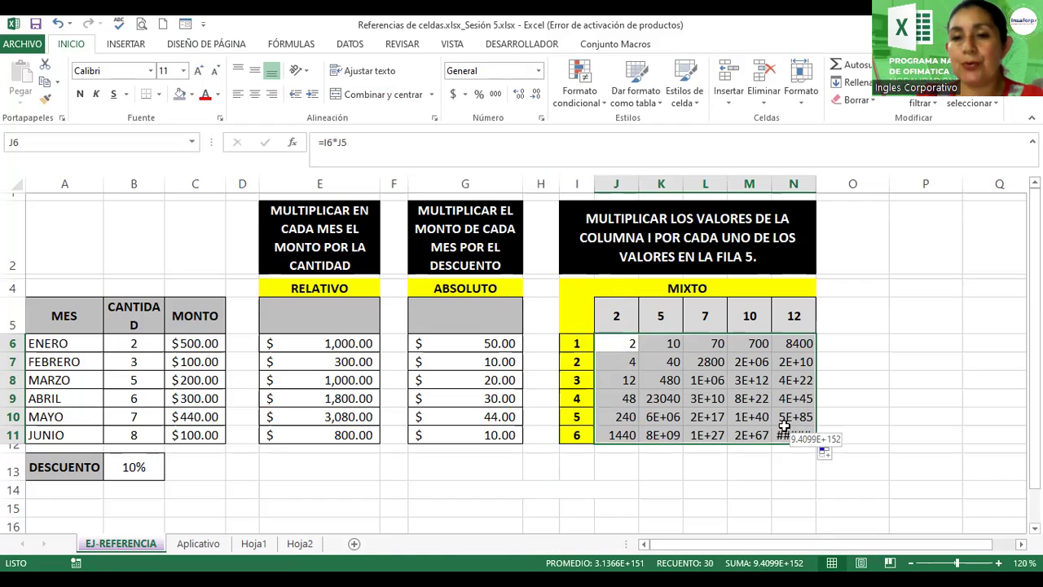
Inspect J5, J8, J9 and K5 to see the faulty copied formulas
left_click(613, 318)
left_click(580, 376)
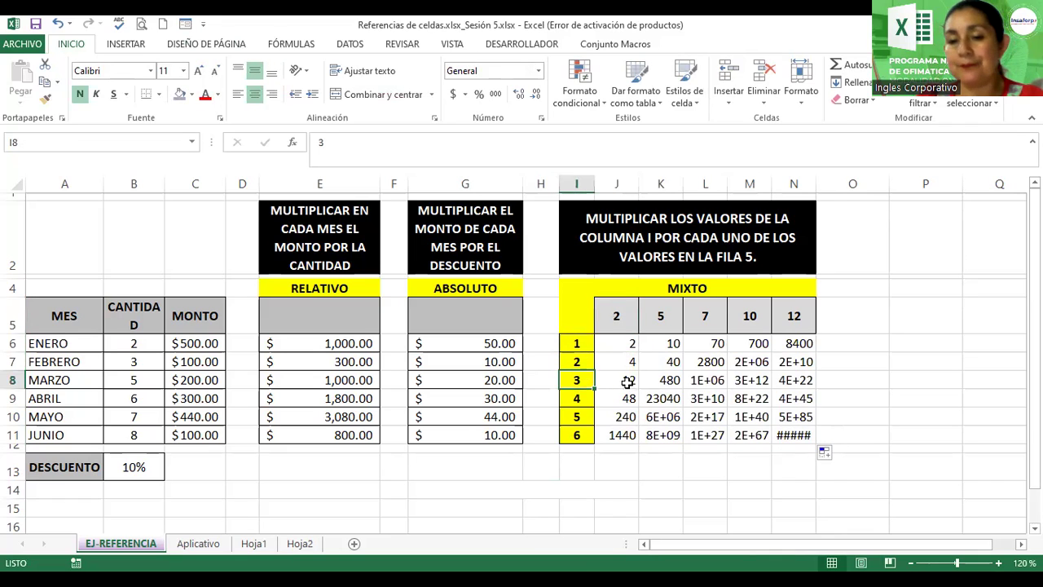
left_click(631, 383)
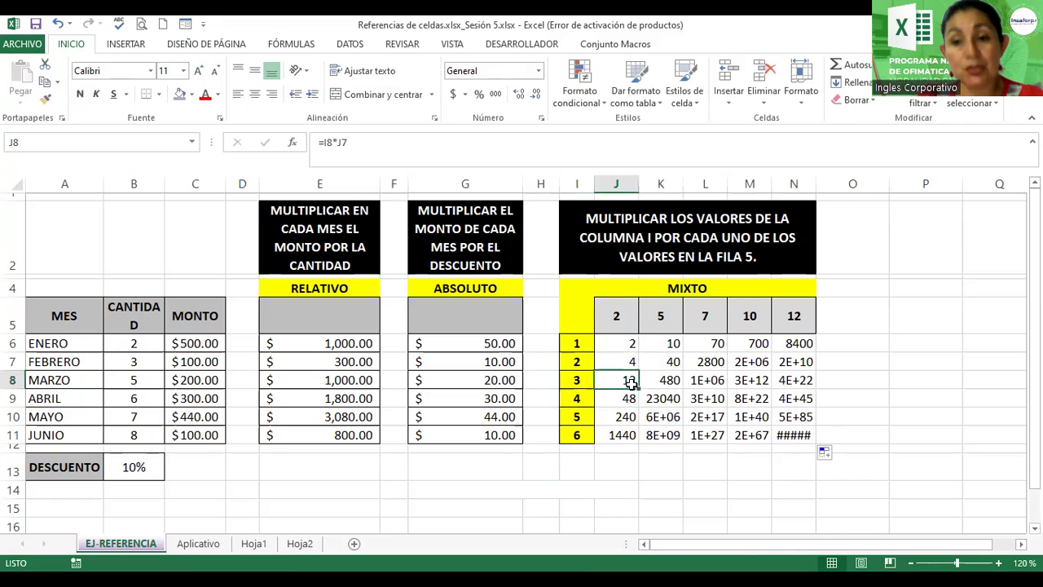
left_click(577, 396)
left_click(609, 398)
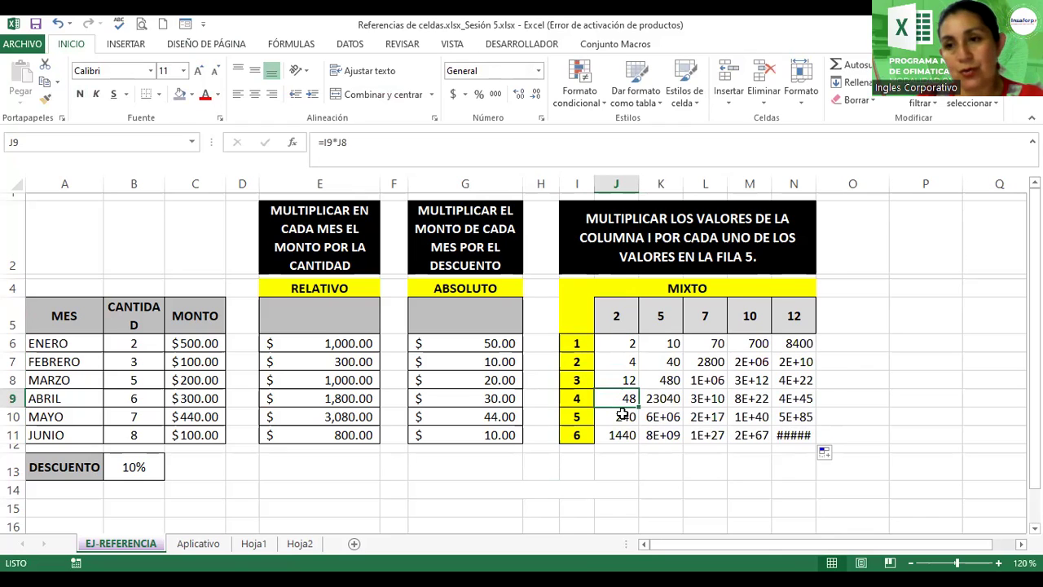
left_click(665, 317)
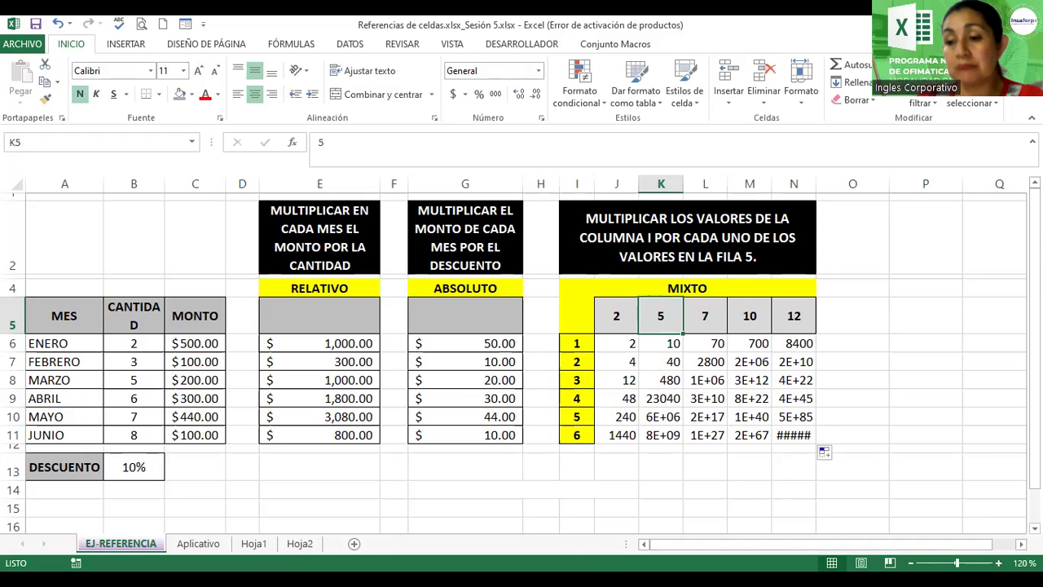
Zoom the sheet to 150% and open J6's =I6*J5 formula for editing
scroll(522, 353, "up", 2)
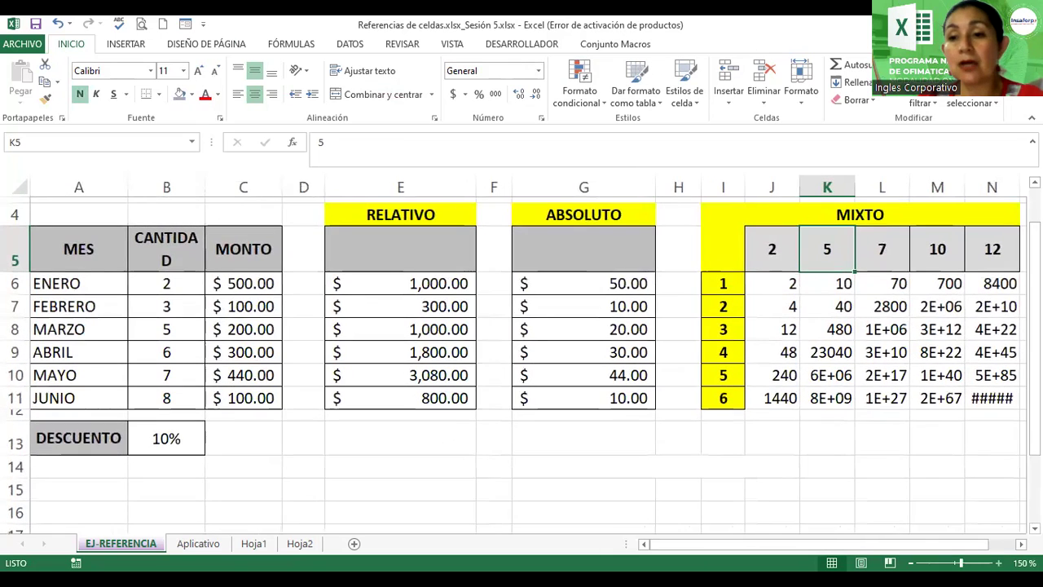
left_click(1021, 543)
left_click(1020, 543)
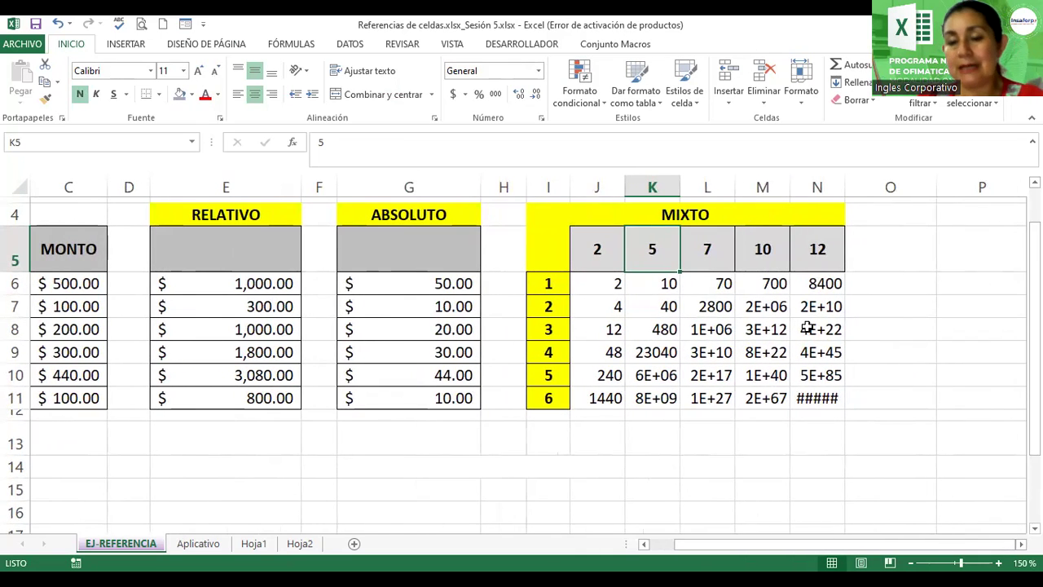
left_click(589, 281)
double_click(591, 281)
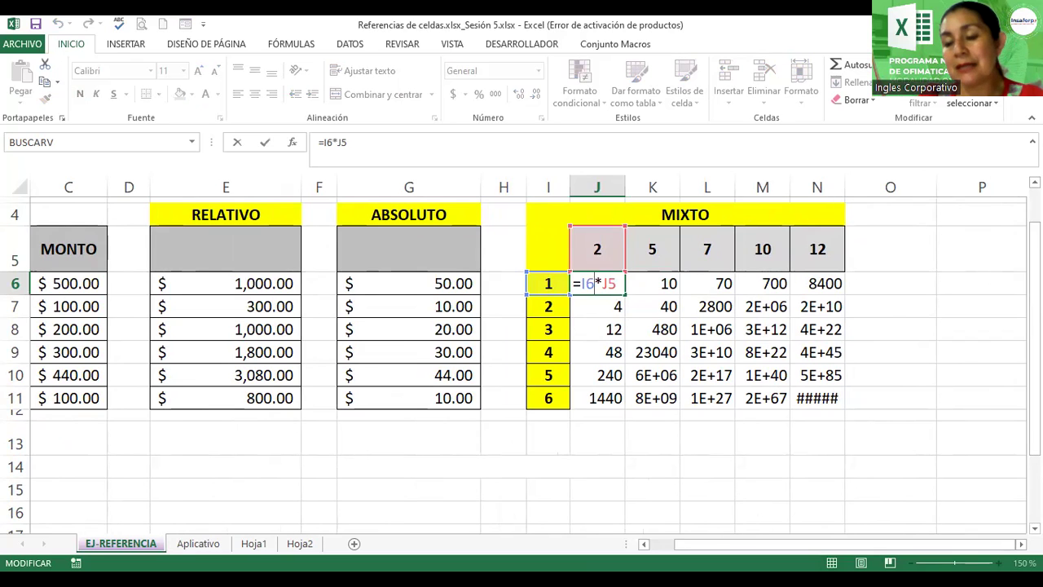
Add $ signs to make J6's formula =$I6*J$5 and confirm it
left_click(1020, 543)
left_click(517, 282)
left_click_drag(1035, 244, 1034, 211)
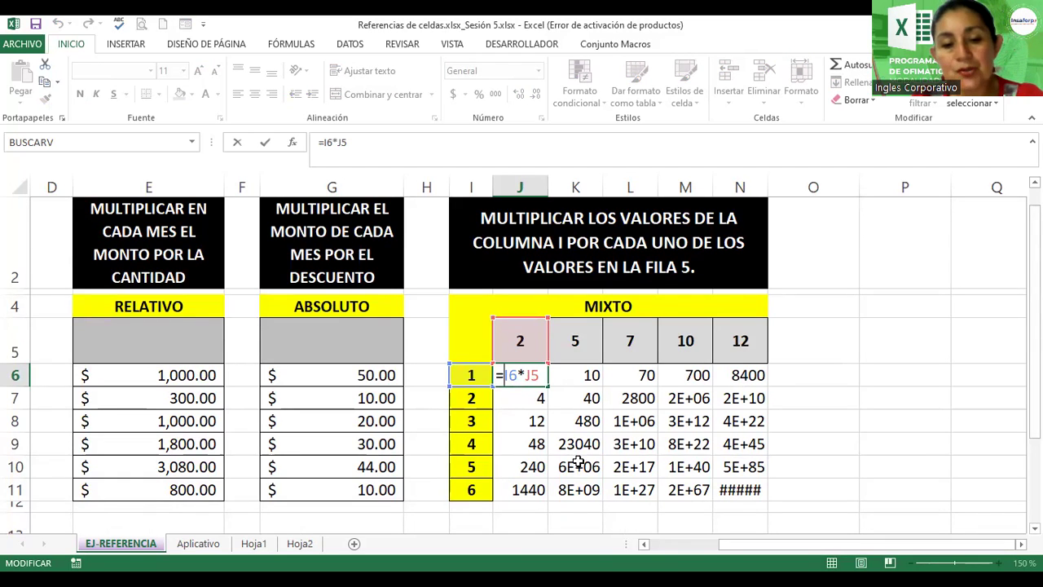
type("$")
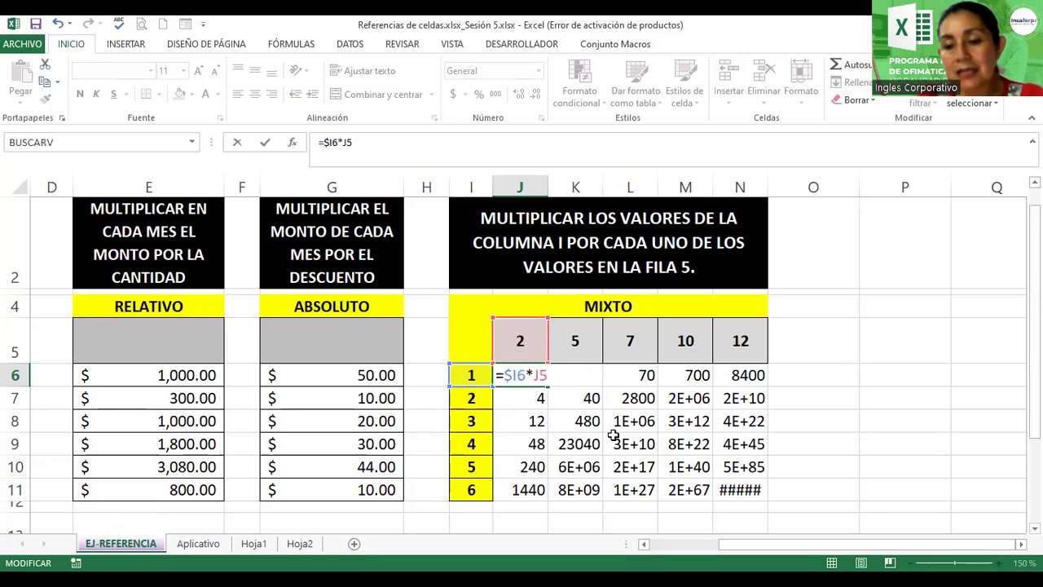
type("$")
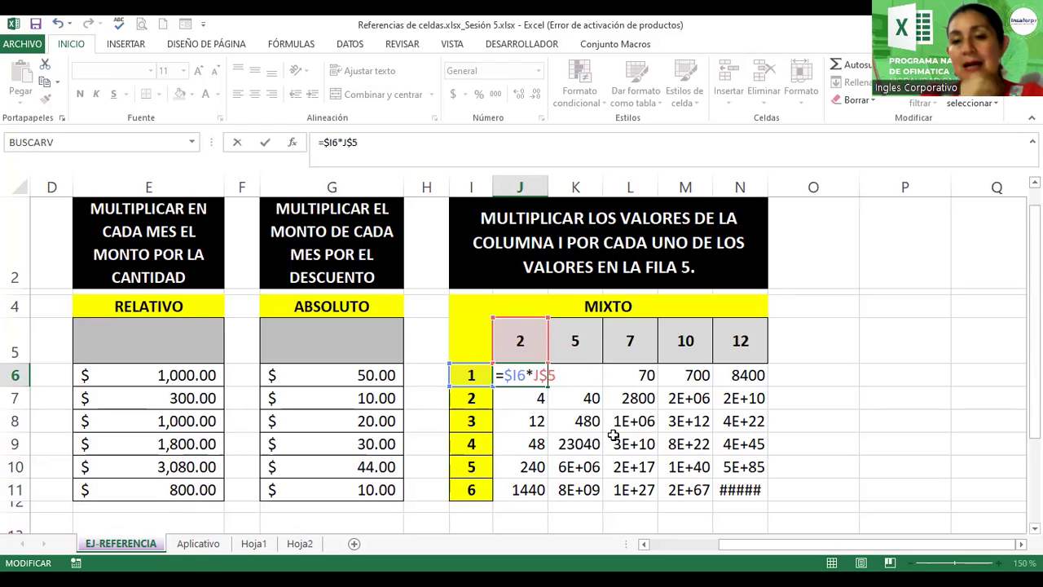
key("Return")
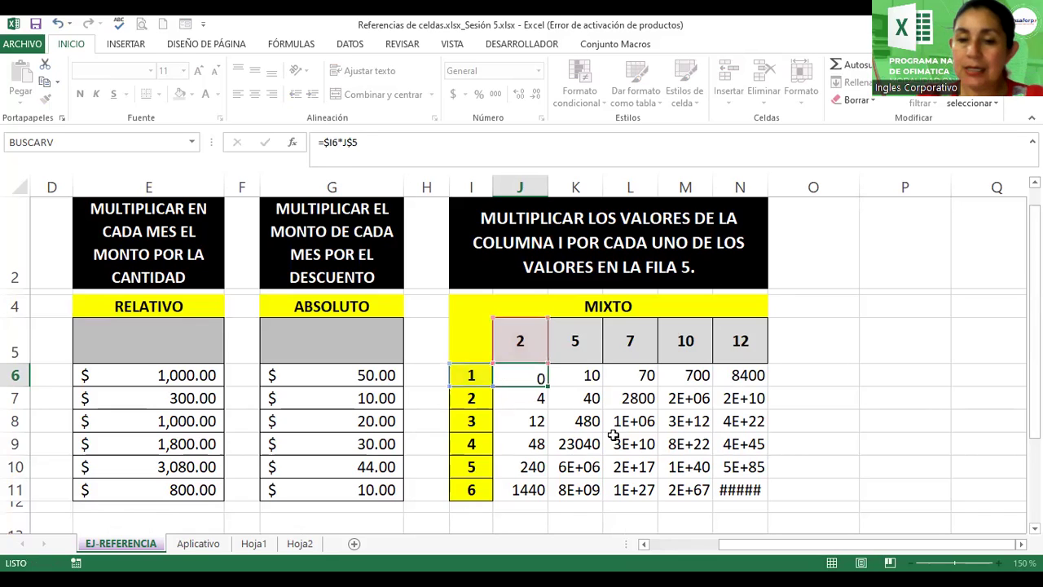
left_click(535, 376)
Fill =$I6*J$5 down to J11 and across to column N, then select J6:N11
left_click(536, 376)
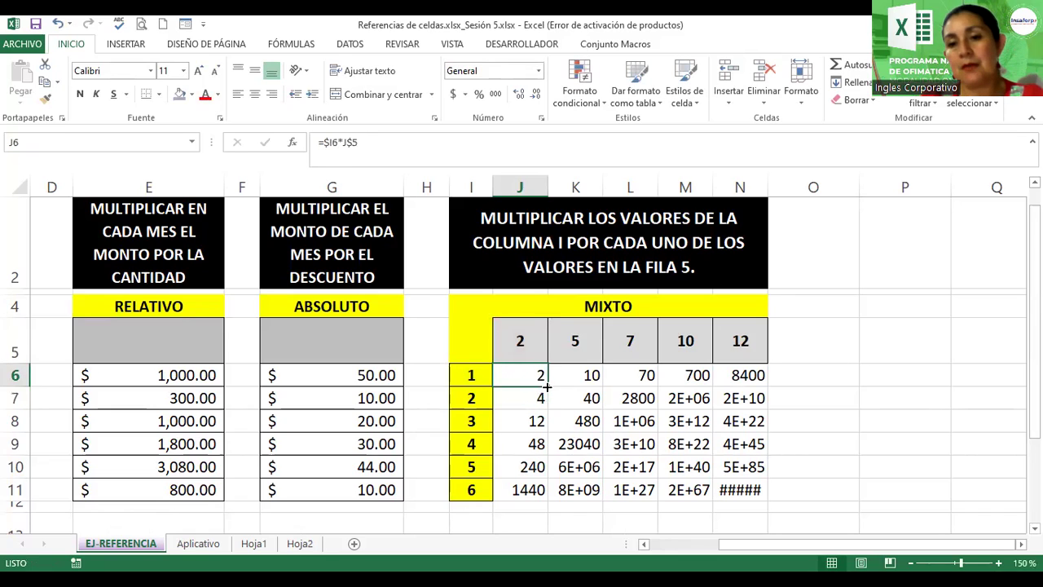
double_click(548, 385)
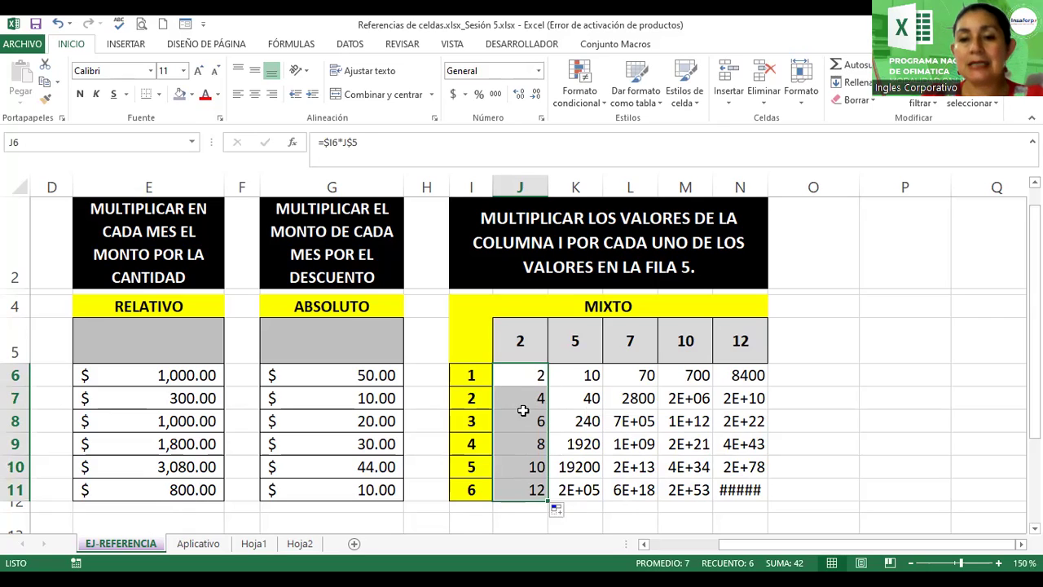
left_click_drag(548, 499, 746, 487)
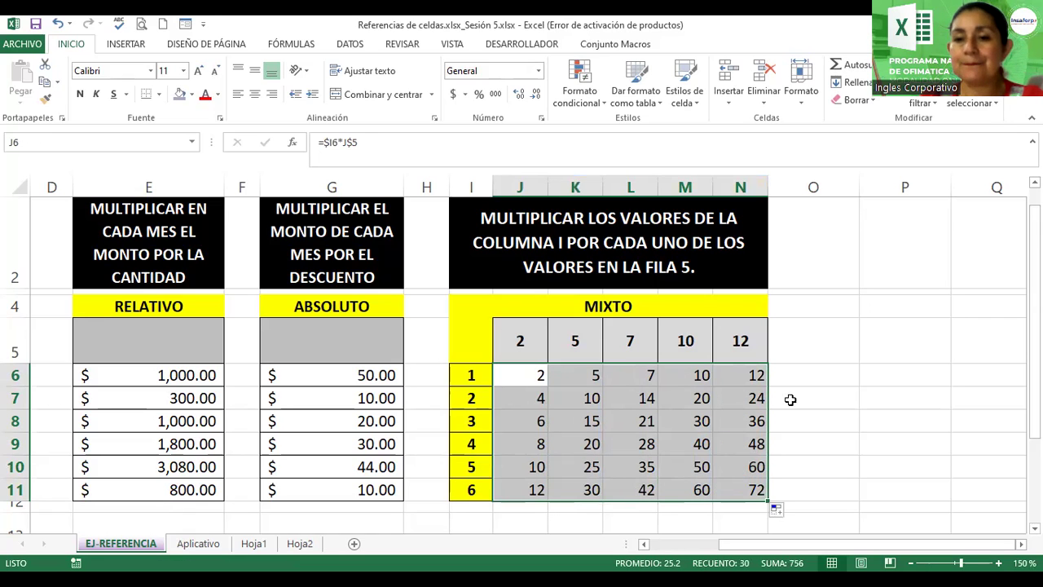
left_click(891, 390)
left_click_drag(524, 372, 749, 488)
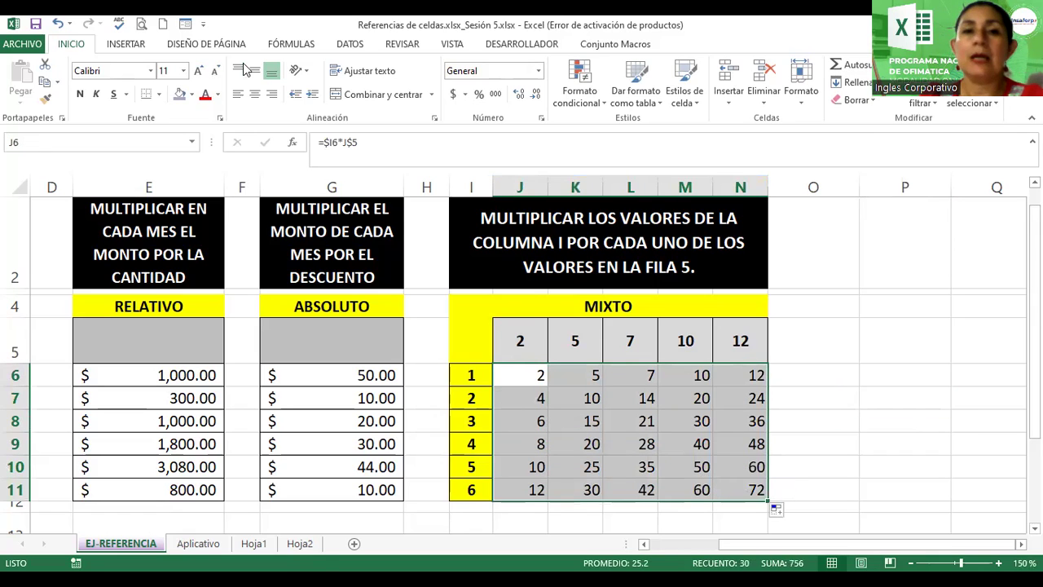
Apply Todos los bordes to J6:N11, then recopy J6:J11 across to column N
left_click(159, 94)
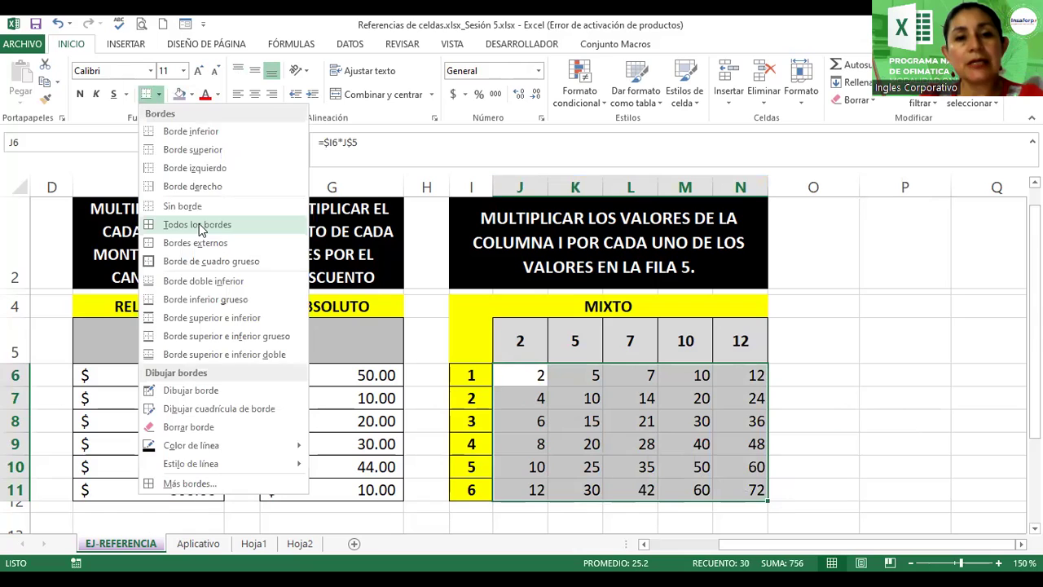
left_click(201, 225)
left_click(833, 403)
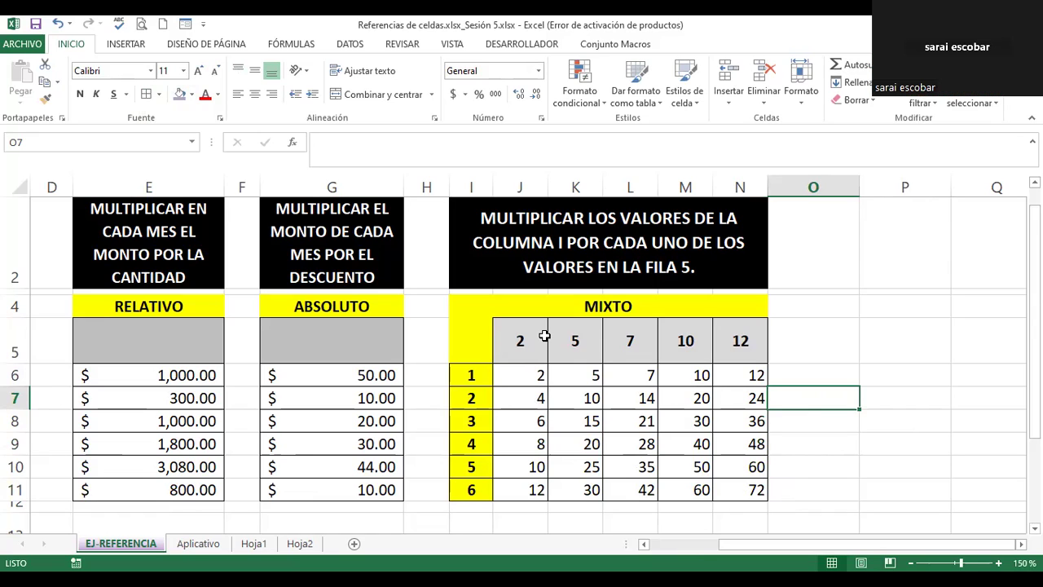
left_click_drag(525, 376, 534, 485)
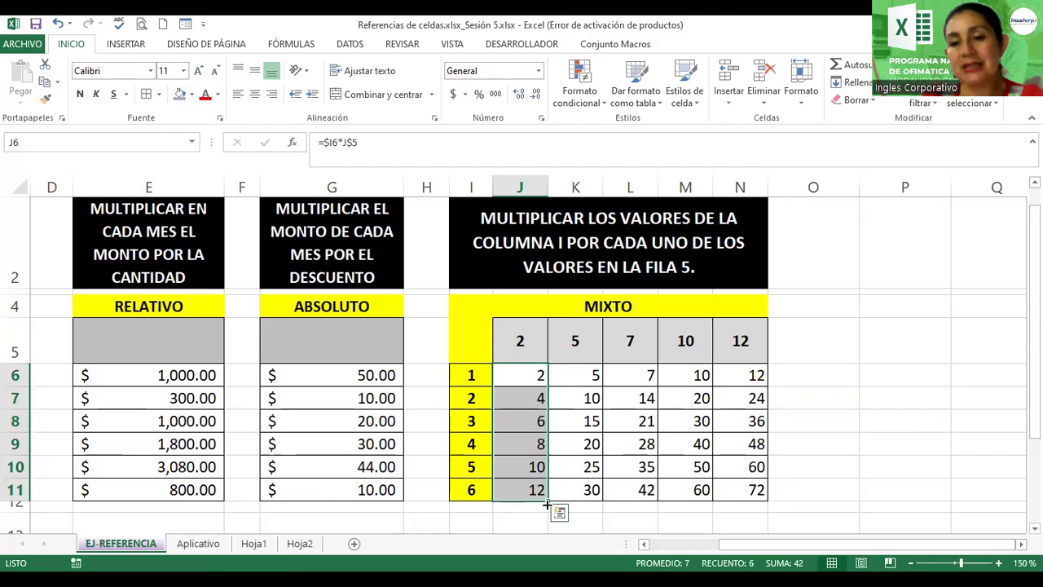
left_click_drag(548, 503, 748, 480)
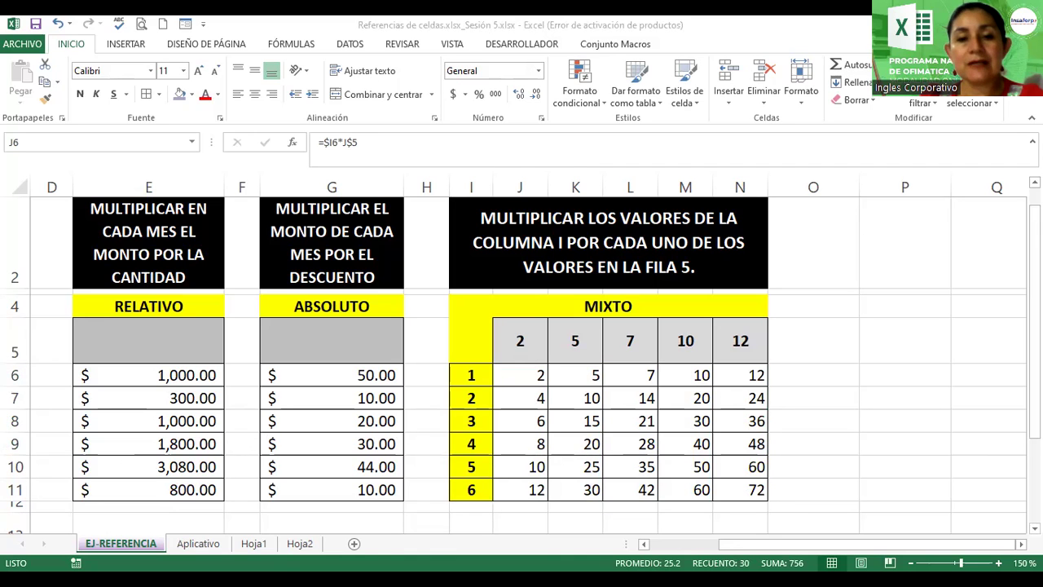
Glance at the Aplicativo and Hoja1 sheets, then return to EJ-REFERENCIA
left_click(206, 550)
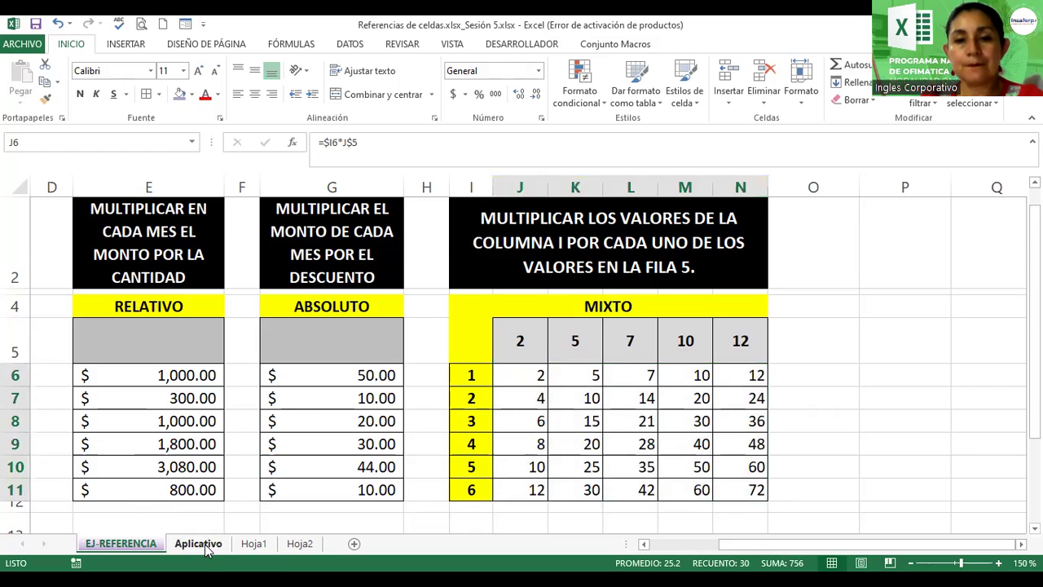
left_click(246, 548)
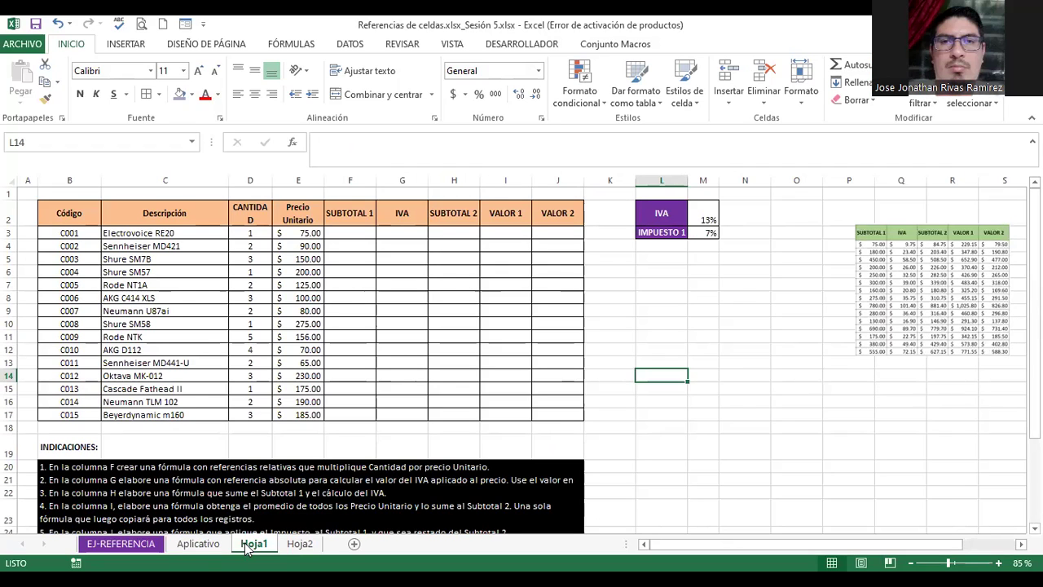
key("ctrl+Page_Up")
key("ctrl+Page_Up")
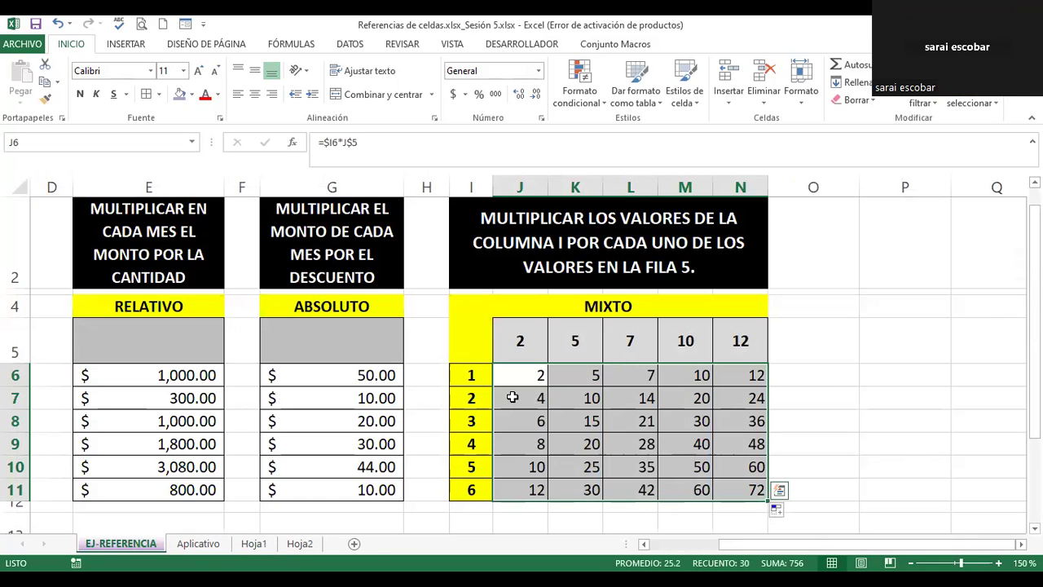
Recommit J6's =$I6*J$5 formula and switch to the Hoja1 product sheet
left_click(517, 378)
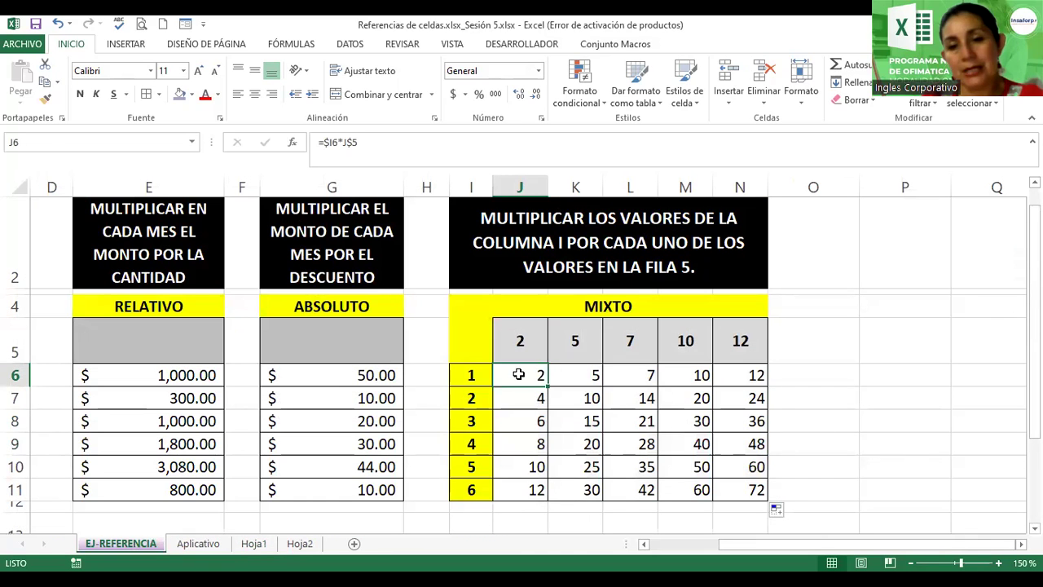
double_click(518, 376)
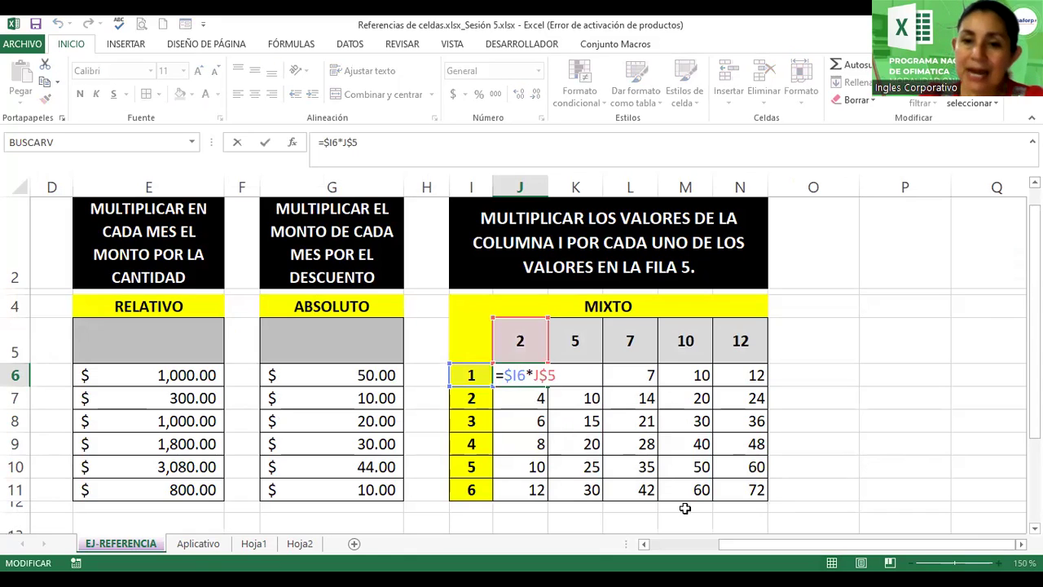
left_click_drag(526, 374, 505, 374)
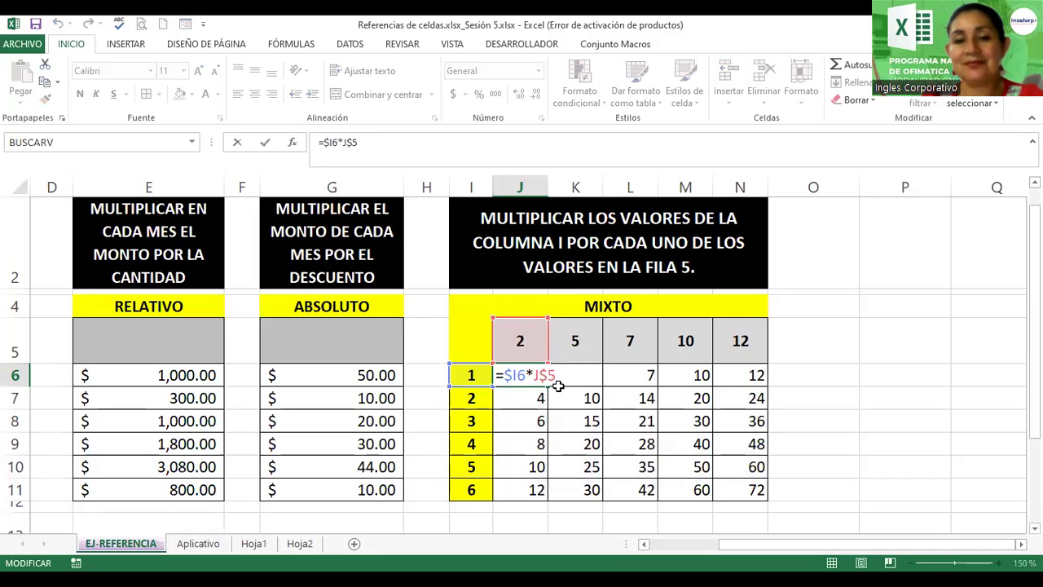
left_click(558, 375)
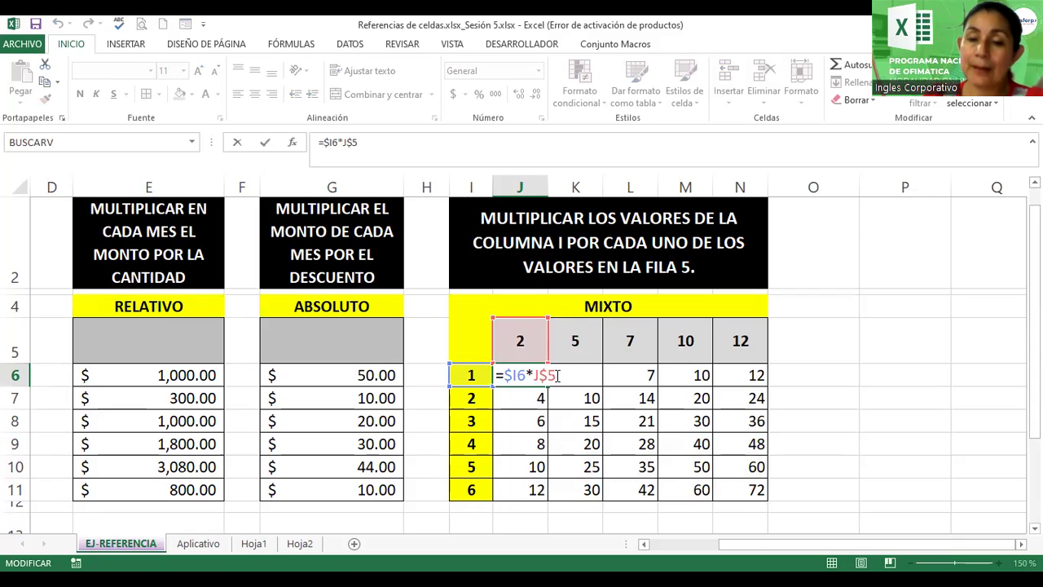
key("Return")
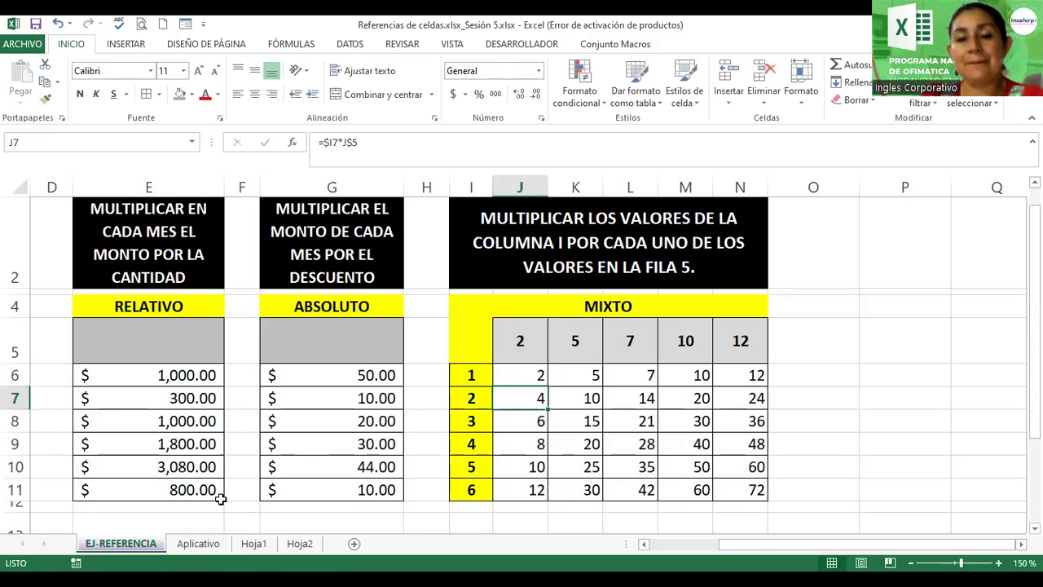
left_click(256, 547)
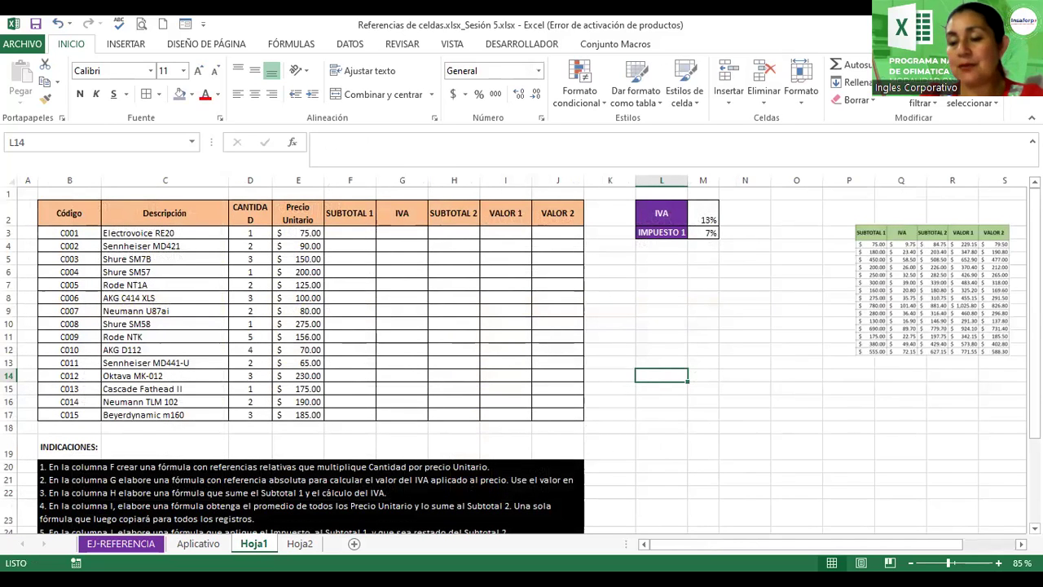
scroll(521, 355, "up", 3, "ctrl")
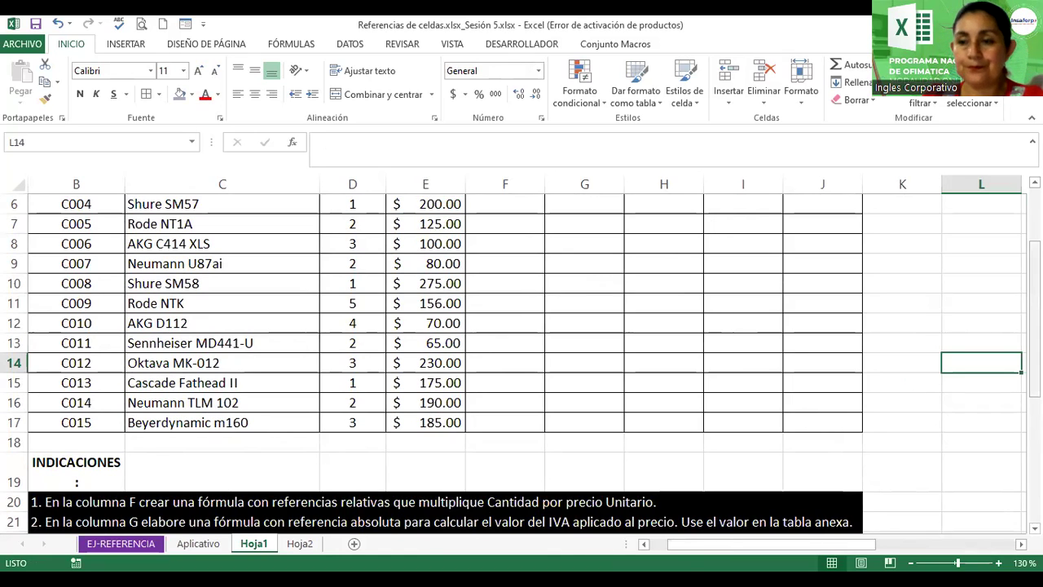
scroll(522, 358, "up", 1)
scroll(522, 359, "up", 1)
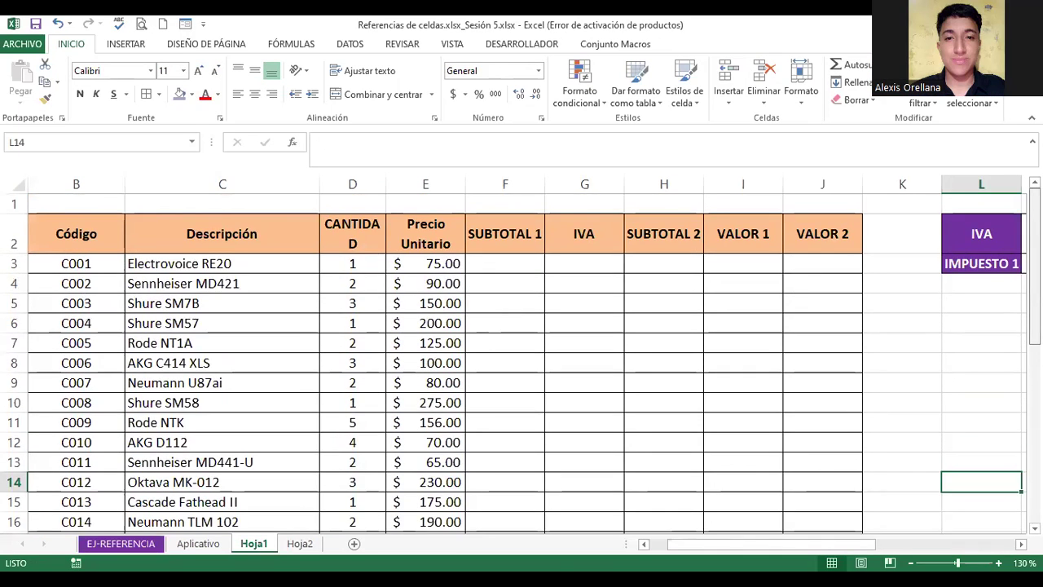
scroll(521, 358, "down", 1)
scroll(521, 359, "down", 1)
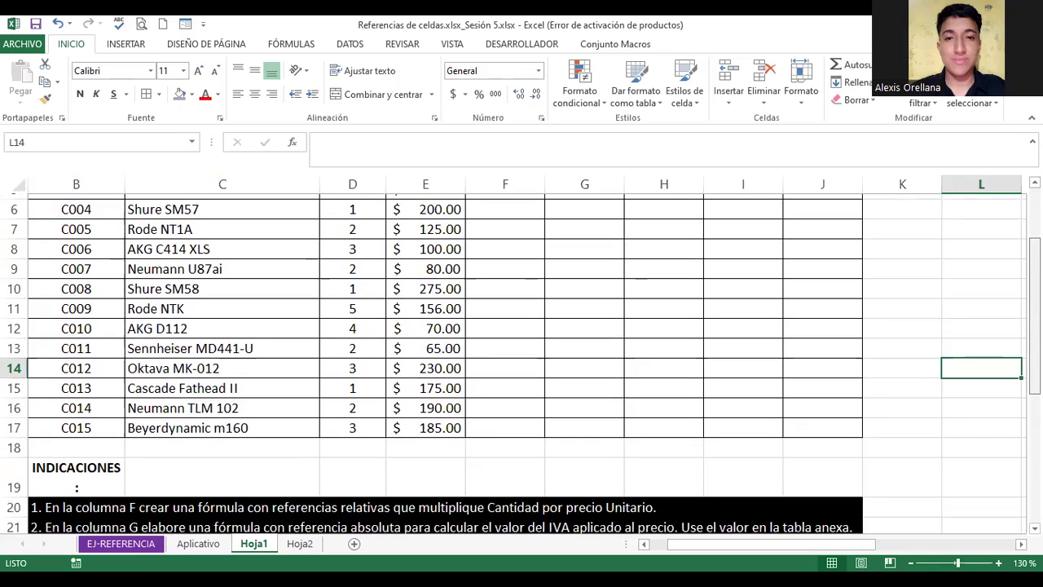
scroll(522, 359, "up", 1)
scroll(522, 358, "up", 1)
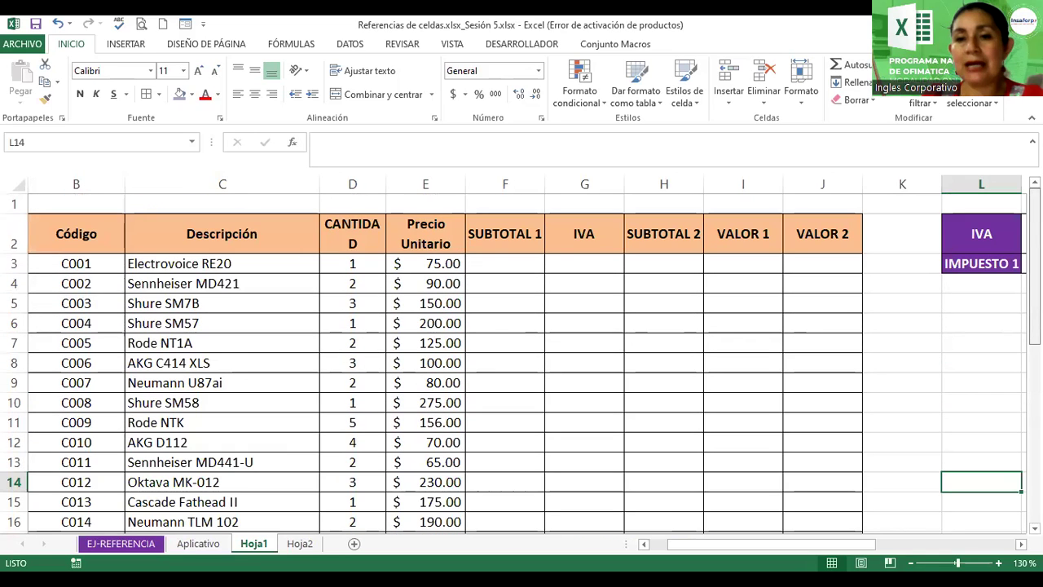
left_click(496, 259)
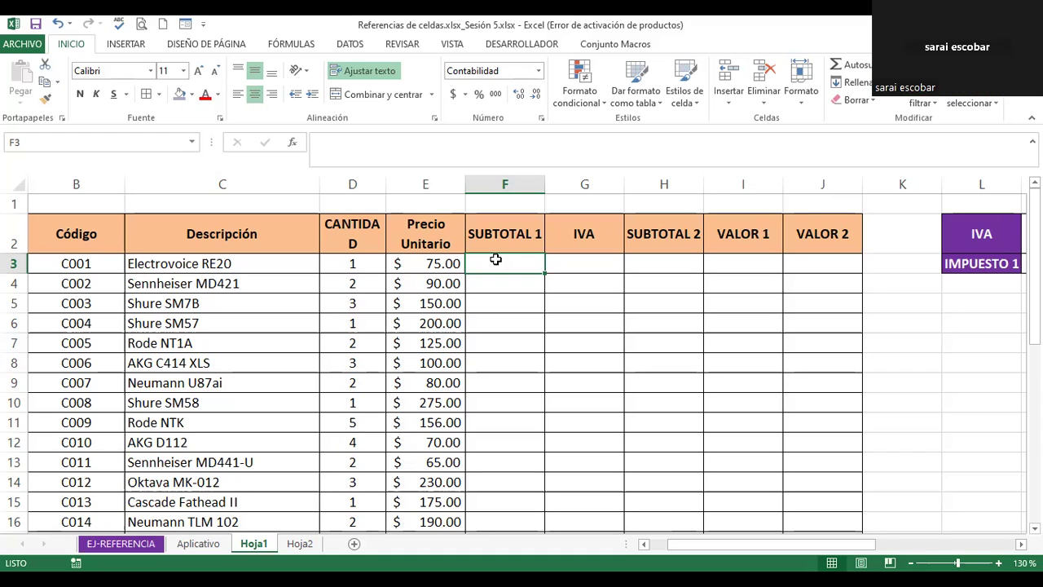
Enter =D3*E3 in F3 to multiply Cantidad by Precio Unitario
type("=")
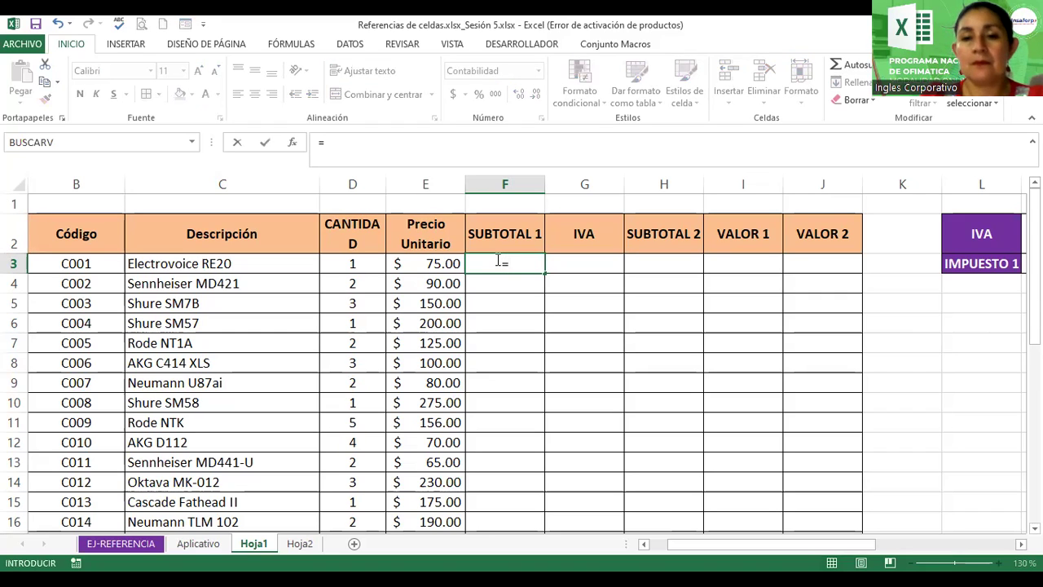
left_click(364, 263)
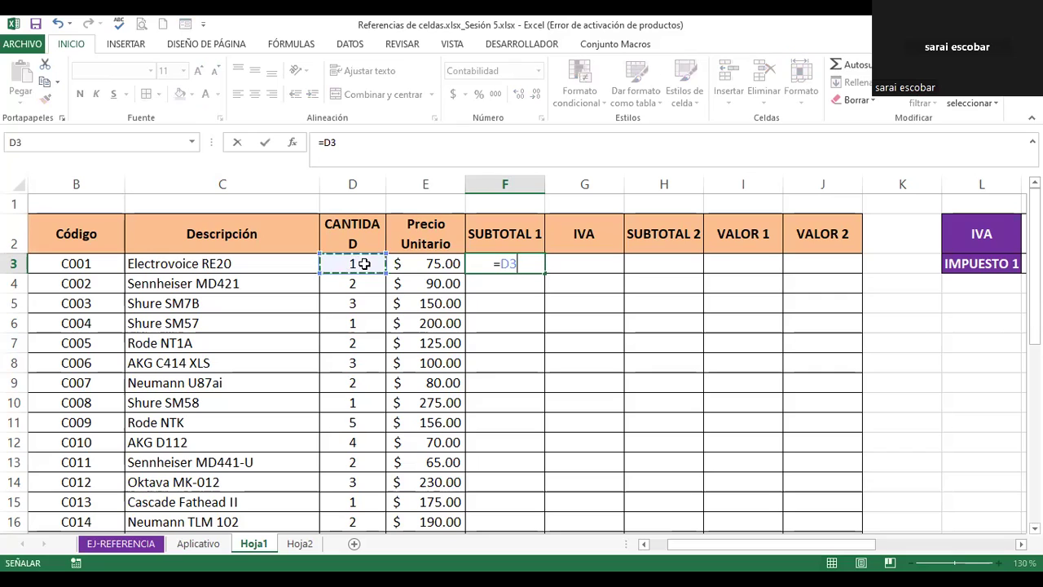
type("*")
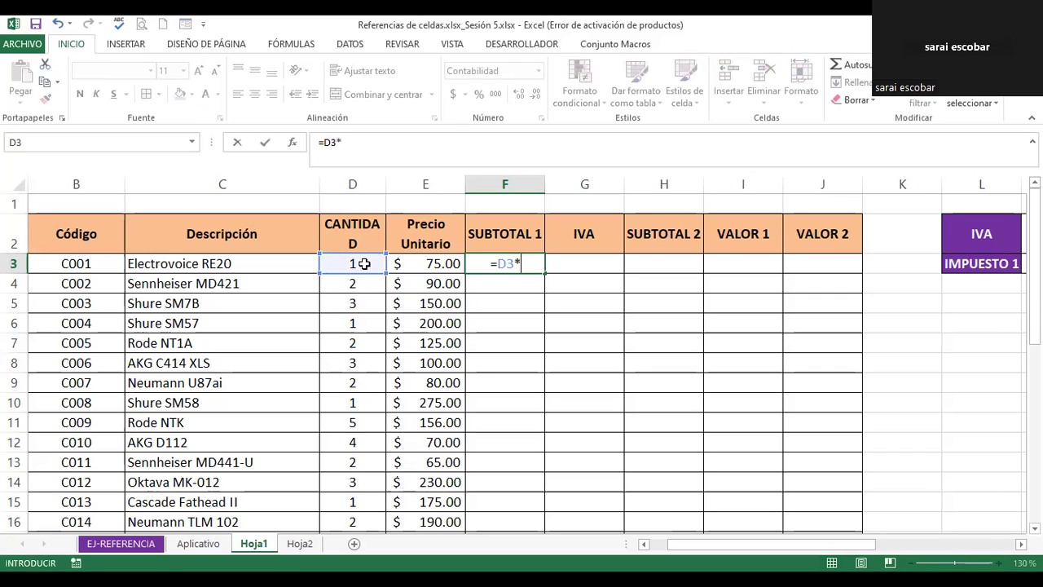
left_click(408, 265)
key("Return")
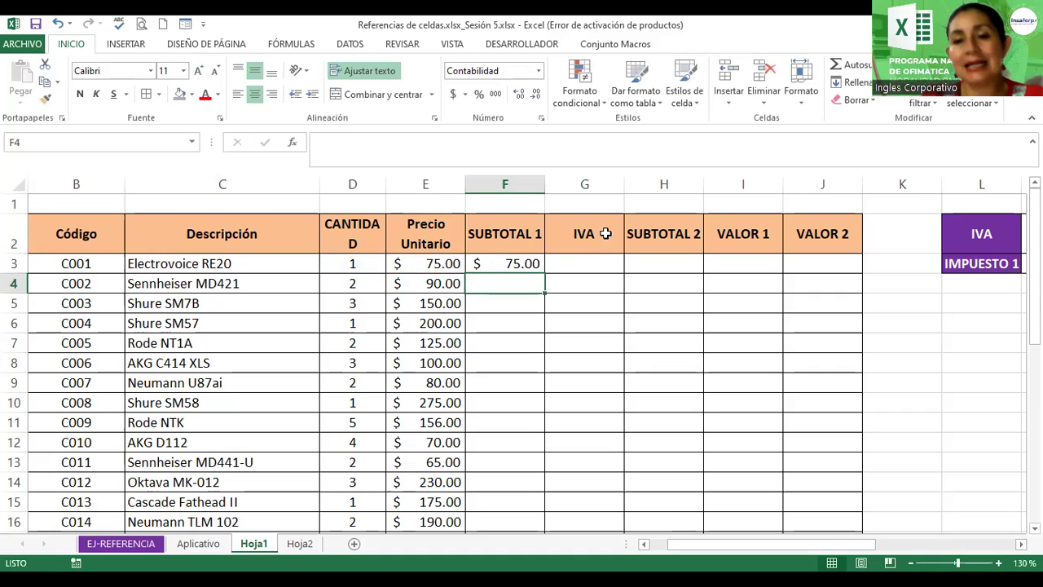
Copy the F3 subtotal formula down to row 17, giving $ 75.00 through $ 555.00
left_click(505, 266)
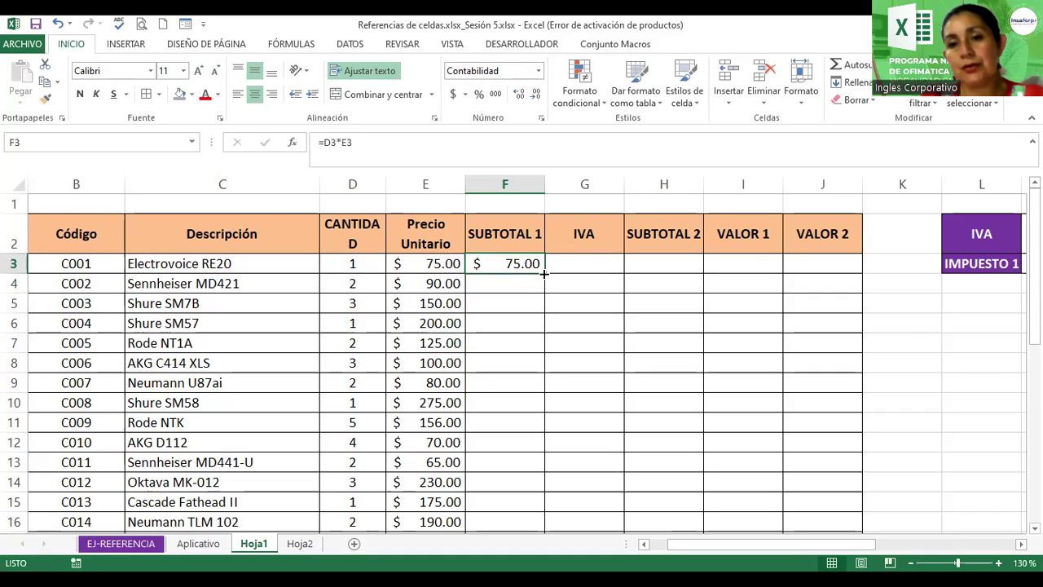
double_click(544, 274)
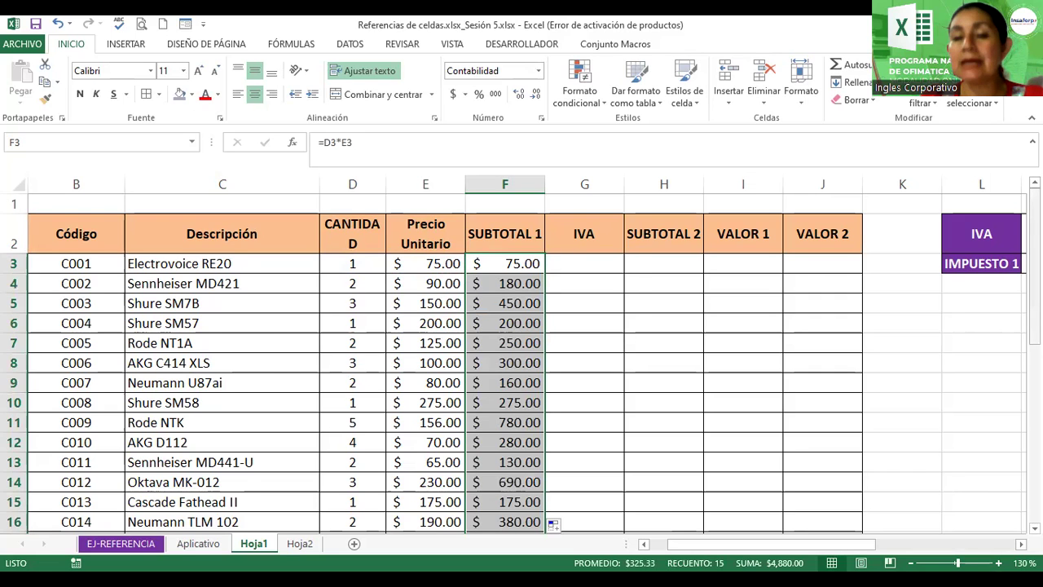
scroll(543, 277, "down", 2)
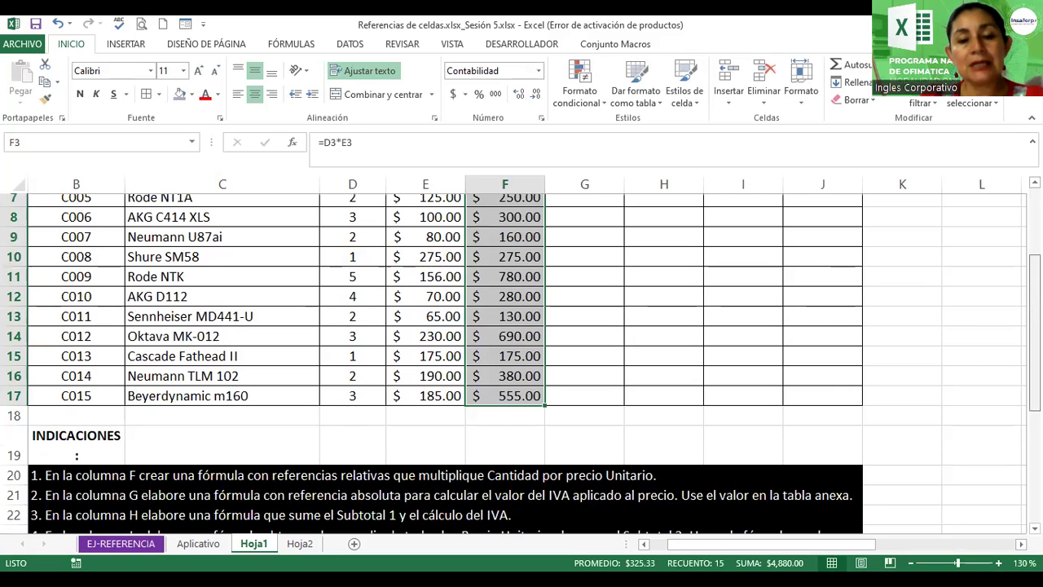
scroll(521, 325, "down", 1)
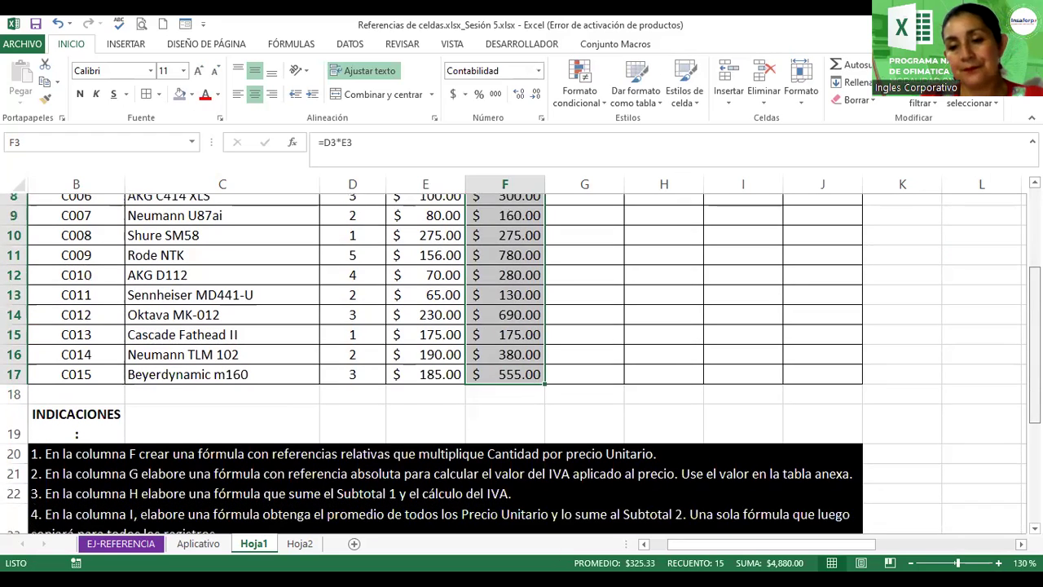
scroll(552, 380, "down", 1)
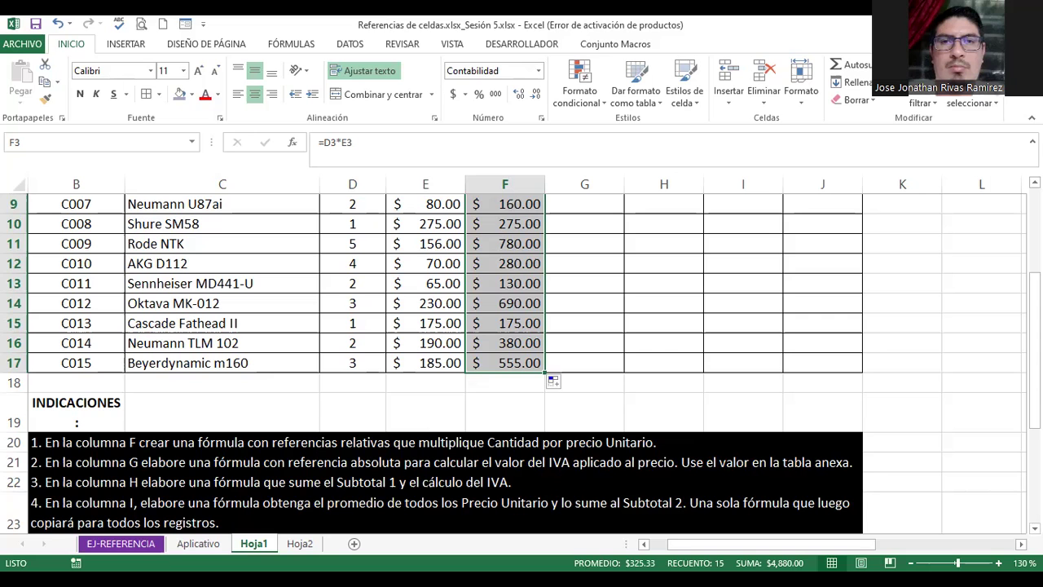
scroll(1017, 273, "up", 1)
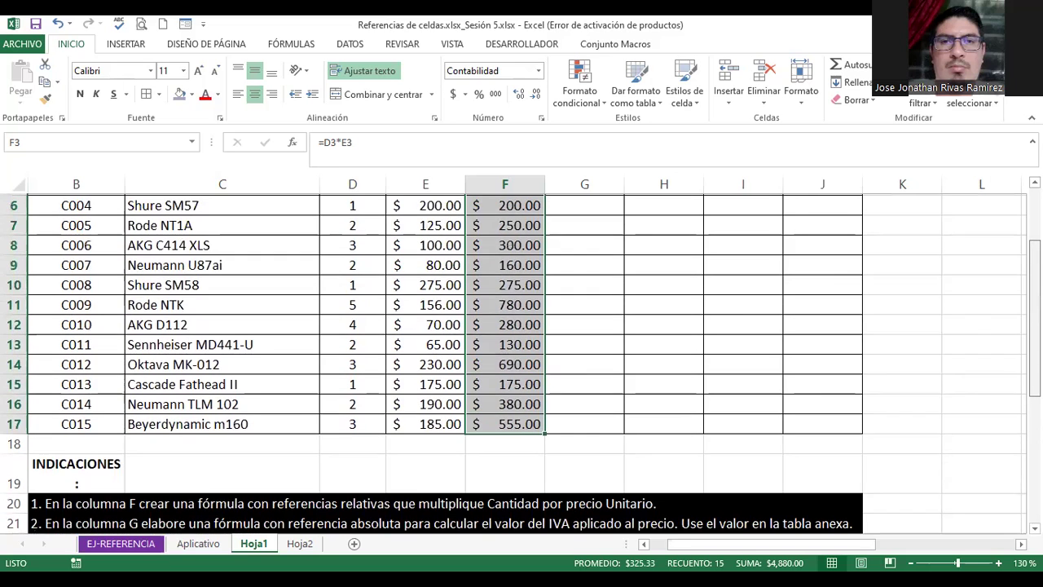
scroll(1017, 273, "up", 1)
scroll(1017, 273, "up", 1)
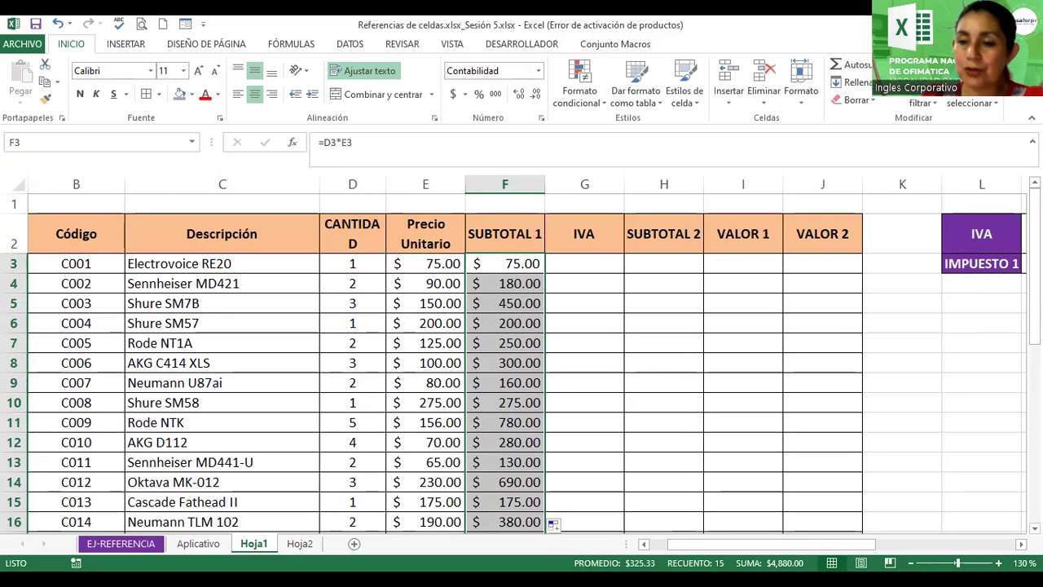
In G3, start the IVA formula multiplying the absolute 13% rate $M$2 by a price cell
left_click(1021, 543)
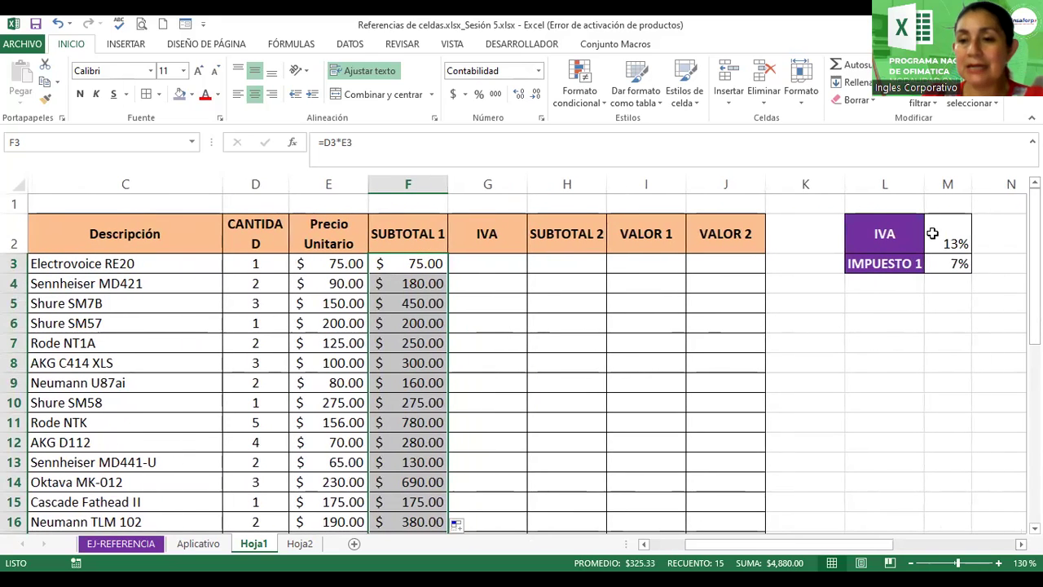
left_click(487, 261)
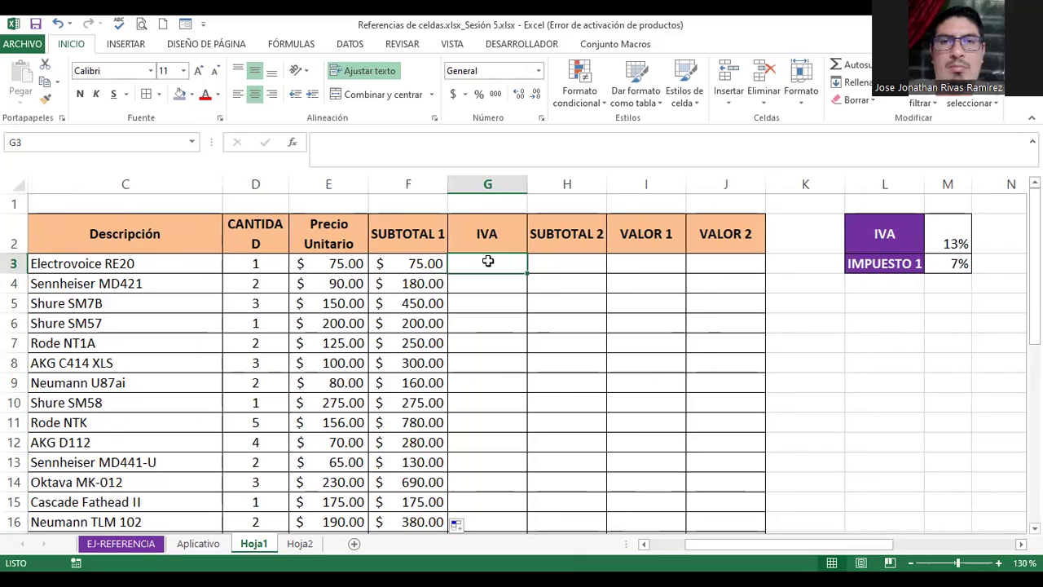
type("=")
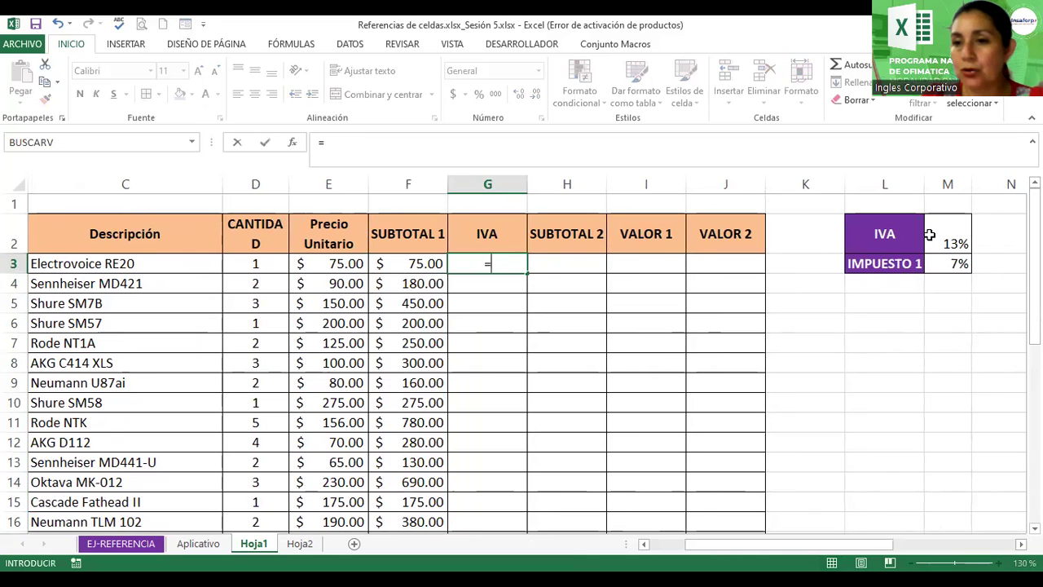
left_click(957, 234)
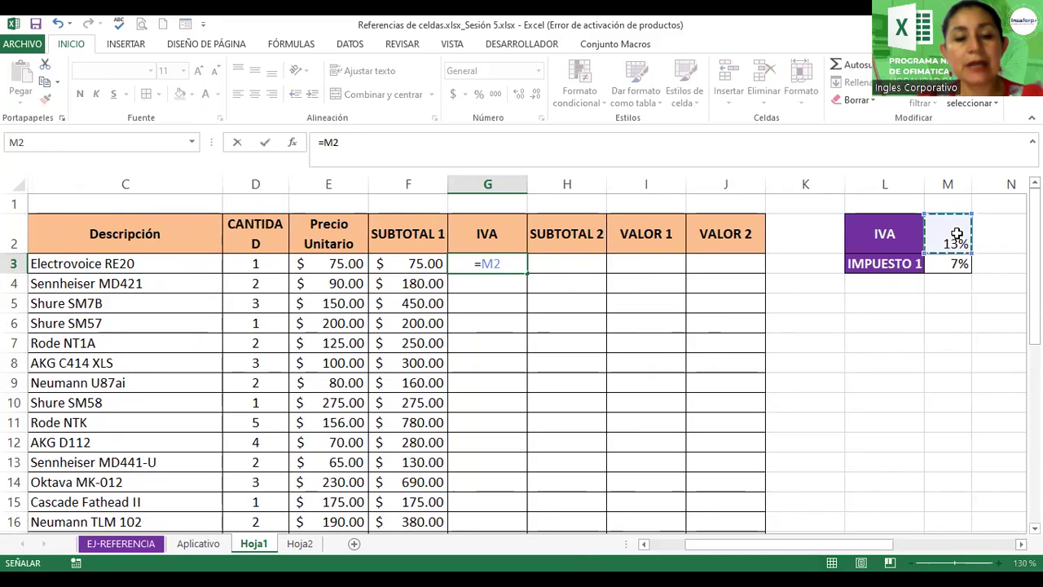
key("F4")
type("*")
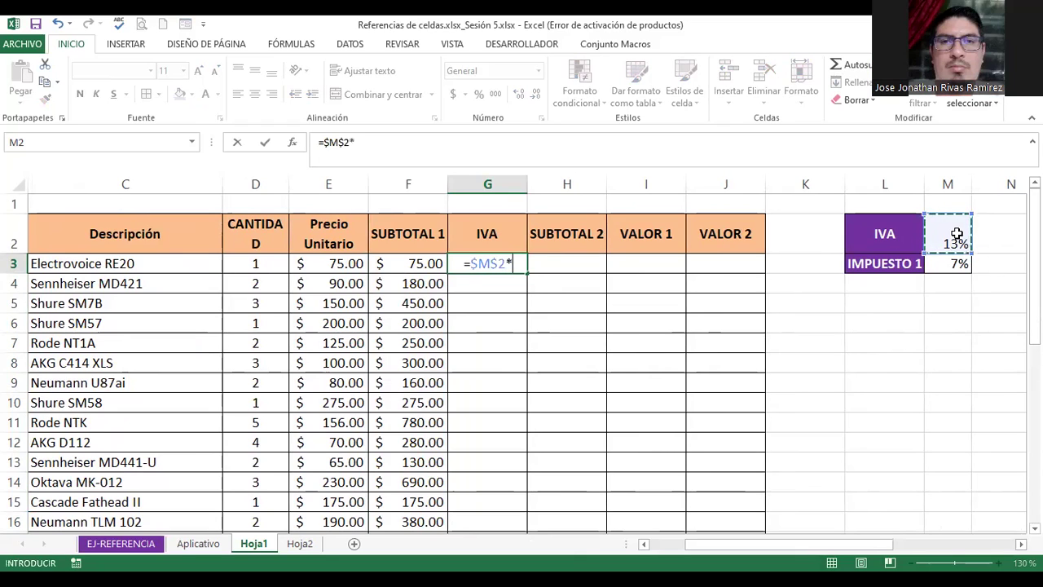
left_click(410, 262)
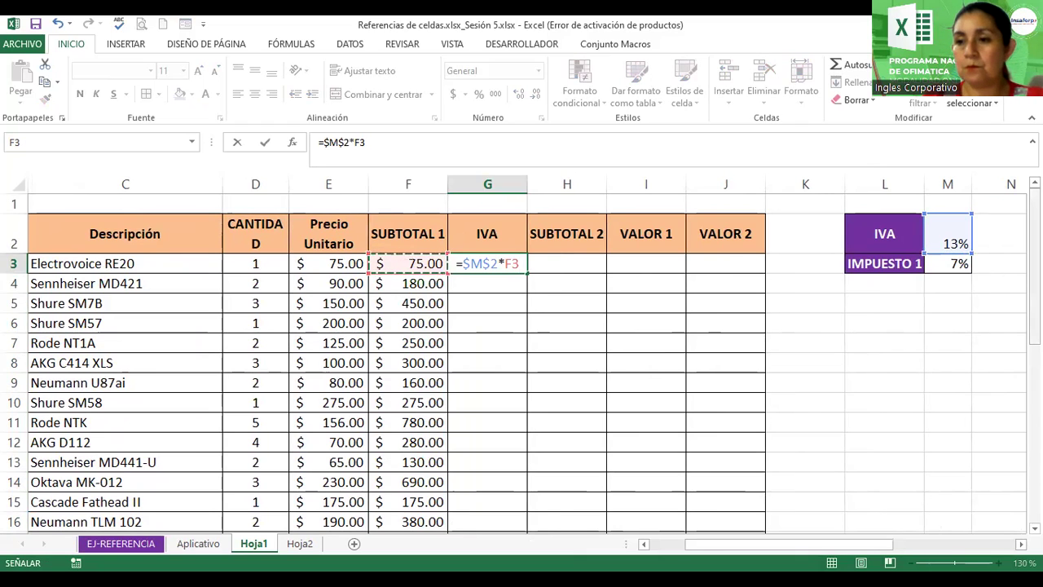
Finish G3 as =$M$2*E3, fill it down all products, and scroll right toward the reference table
scroll(521, 362, "down", 3)
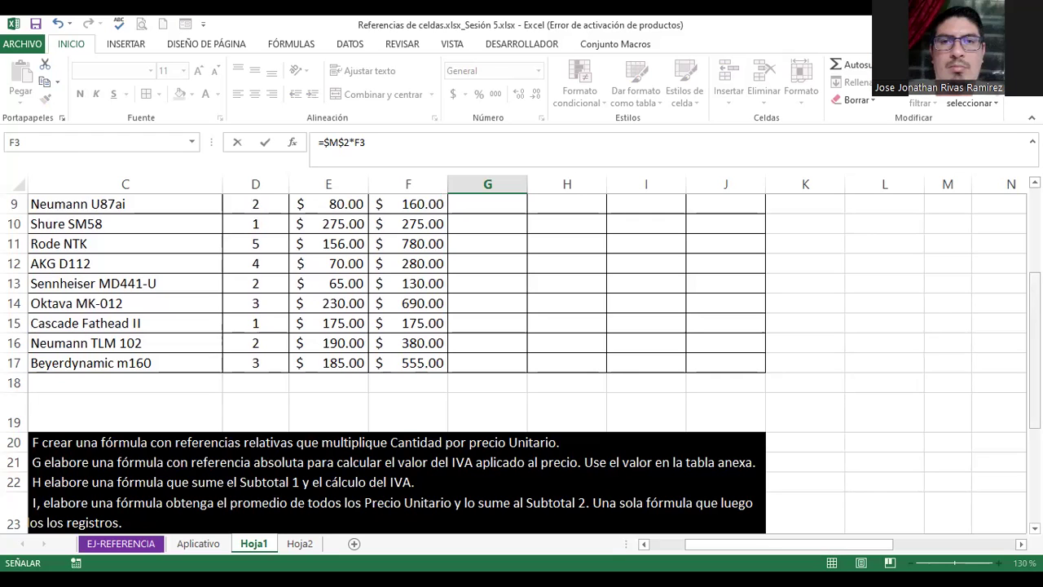
scroll(522, 359, "up", 3)
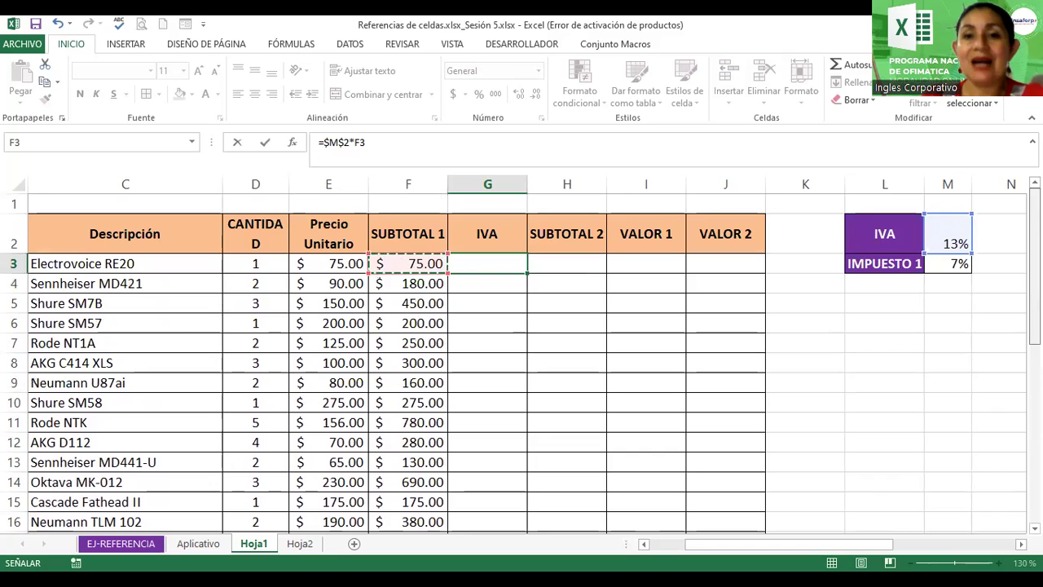
key("BackSpace")
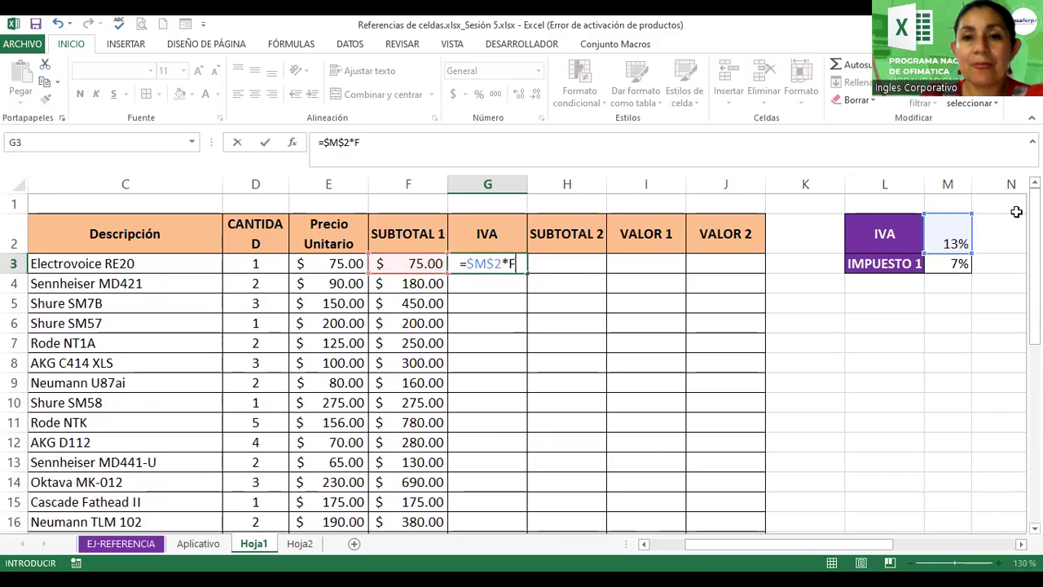
key("BackSpace")
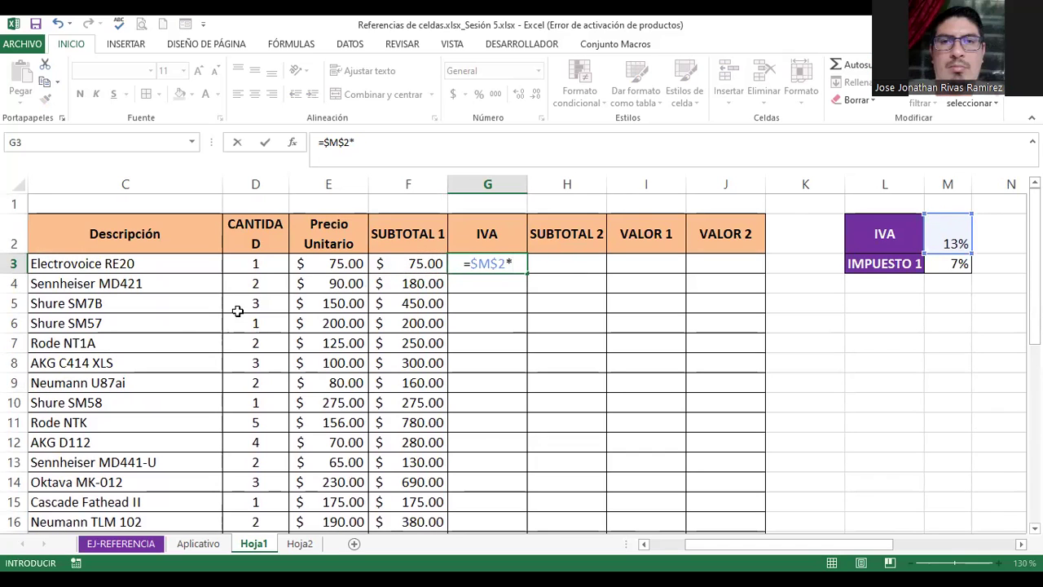
left_click(324, 260)
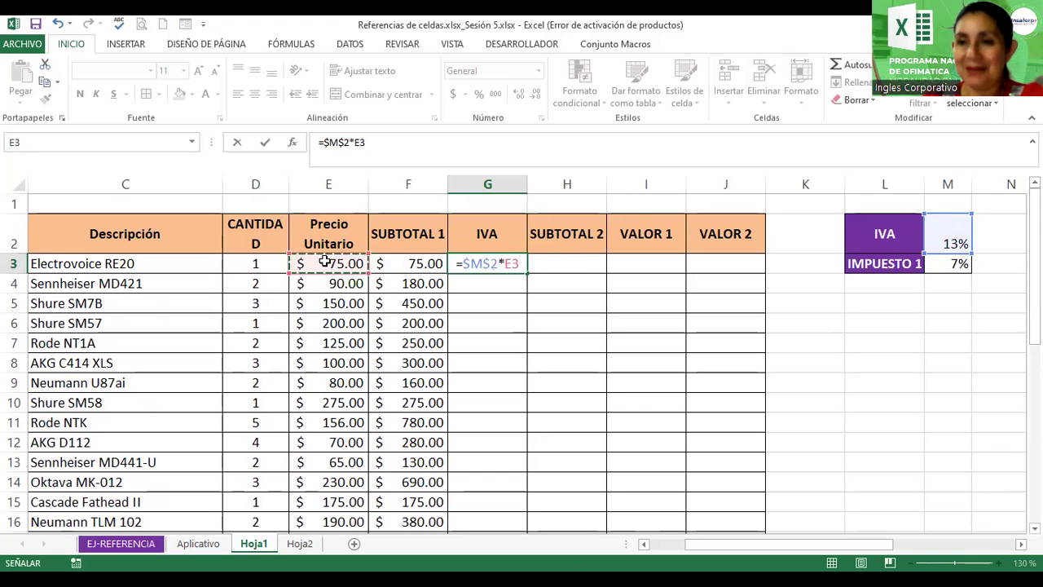
key("Return")
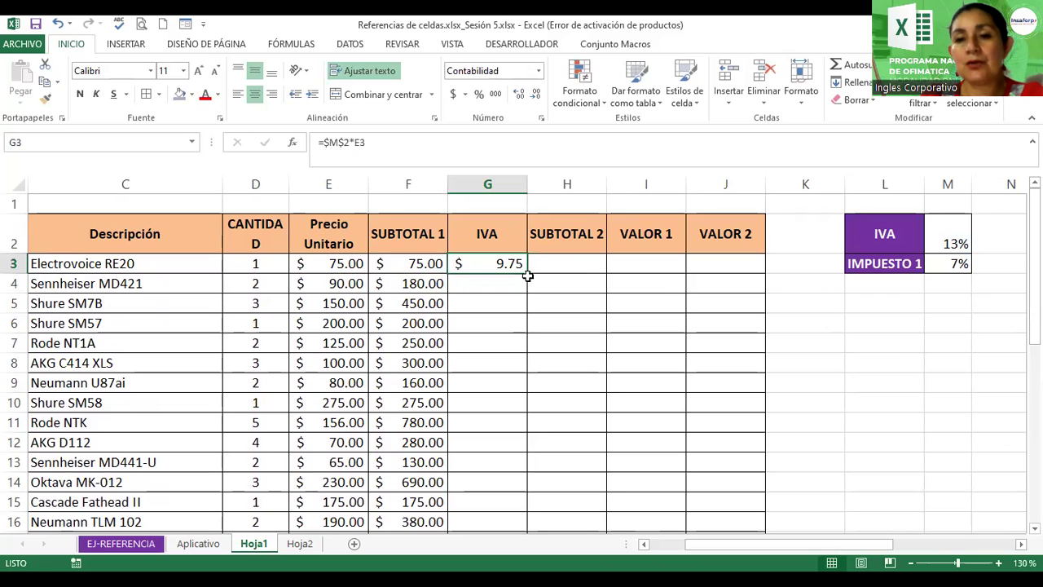
double_click(527, 273)
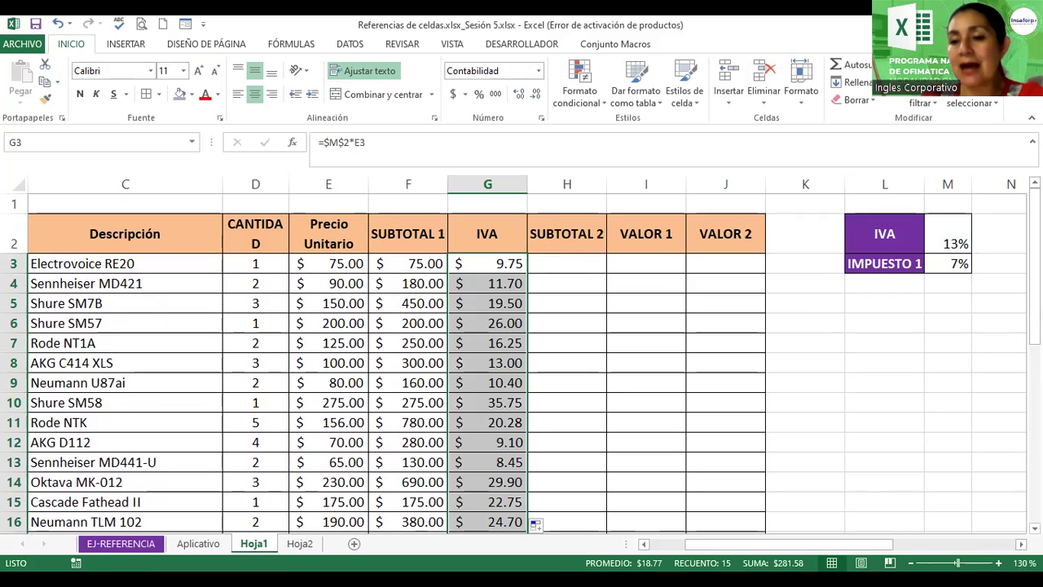
left_click_drag(887, 544, 941, 549)
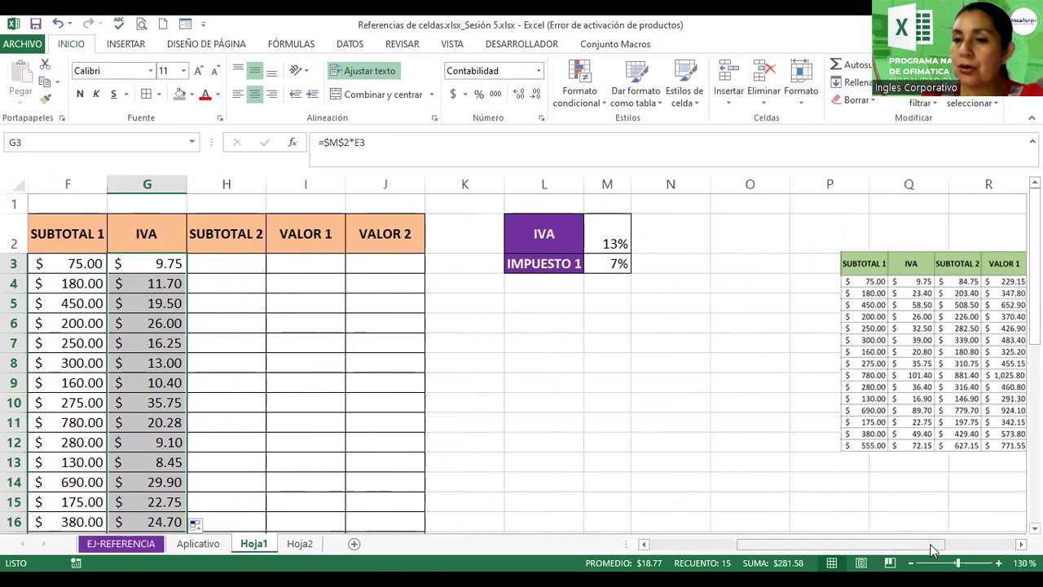
Move the reference picture beside the data and change G3 to =$M$2*F3, filled down the column
mouse_move(906, 337)
left_mouse_down()
mouse_move(654, 412)
mouse_move(535, 383)
left_mouse_up()
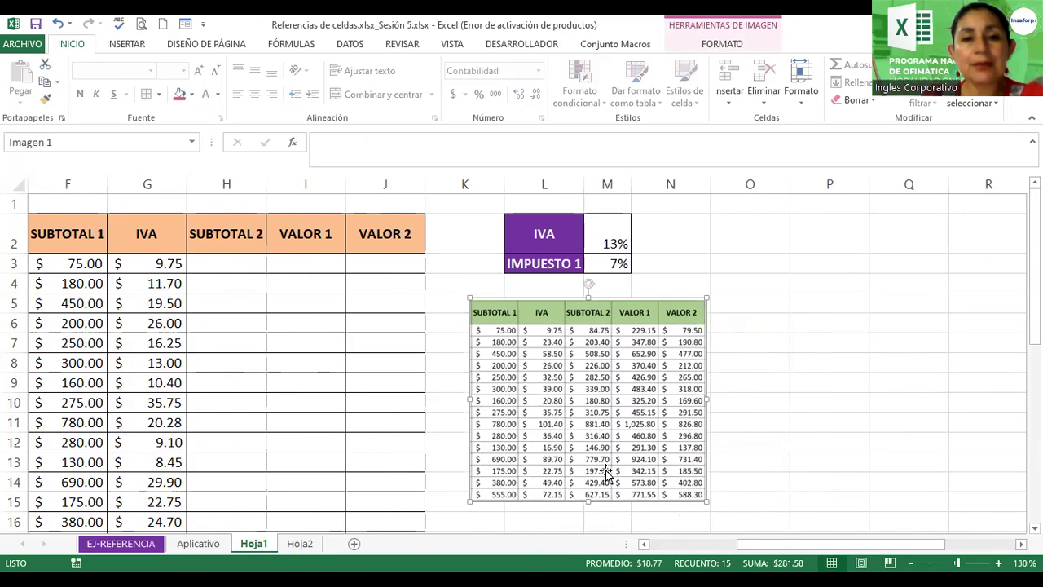
left_click_drag(788, 550, 731, 549)
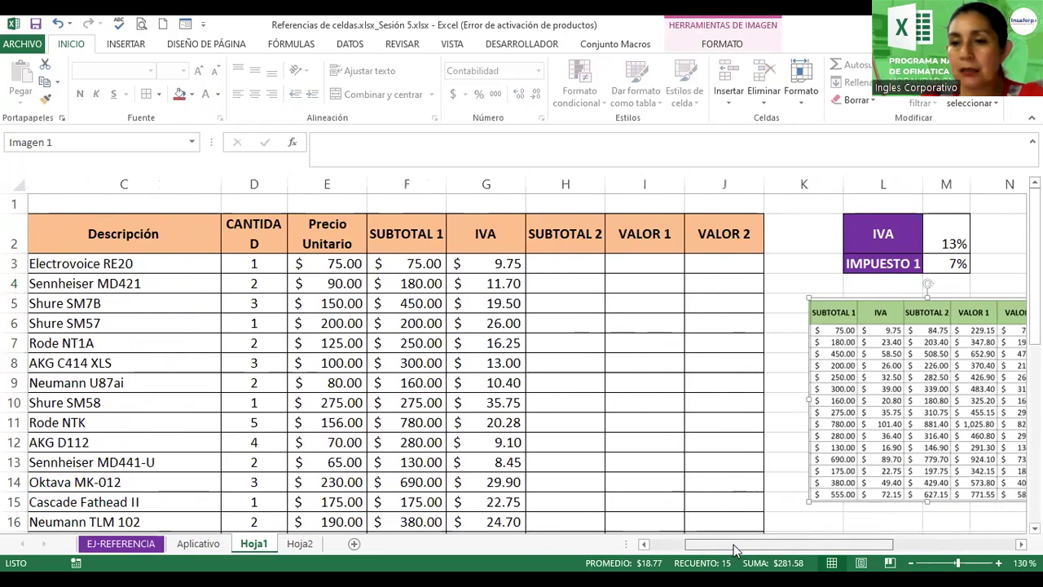
left_click(487, 262)
double_click(511, 264)
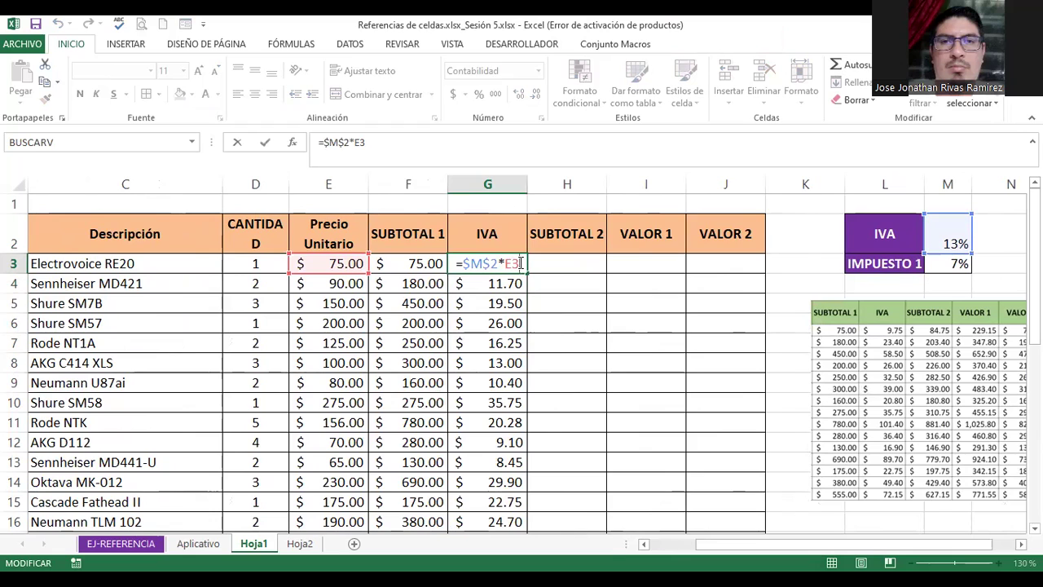
key("BackSpace")
key("BackSpace")
left_click(413, 259)
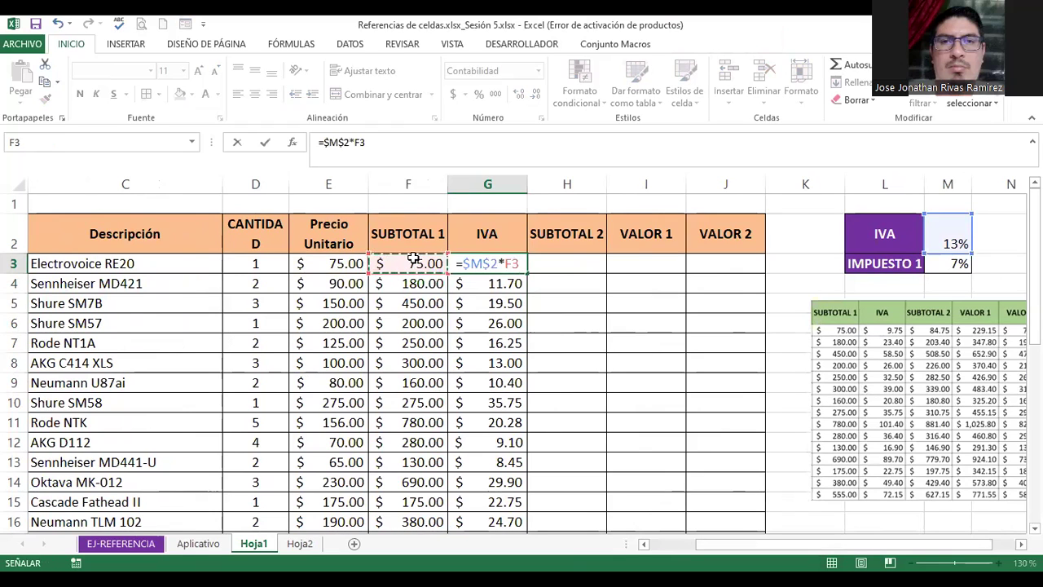
key("Return")
left_click(493, 265)
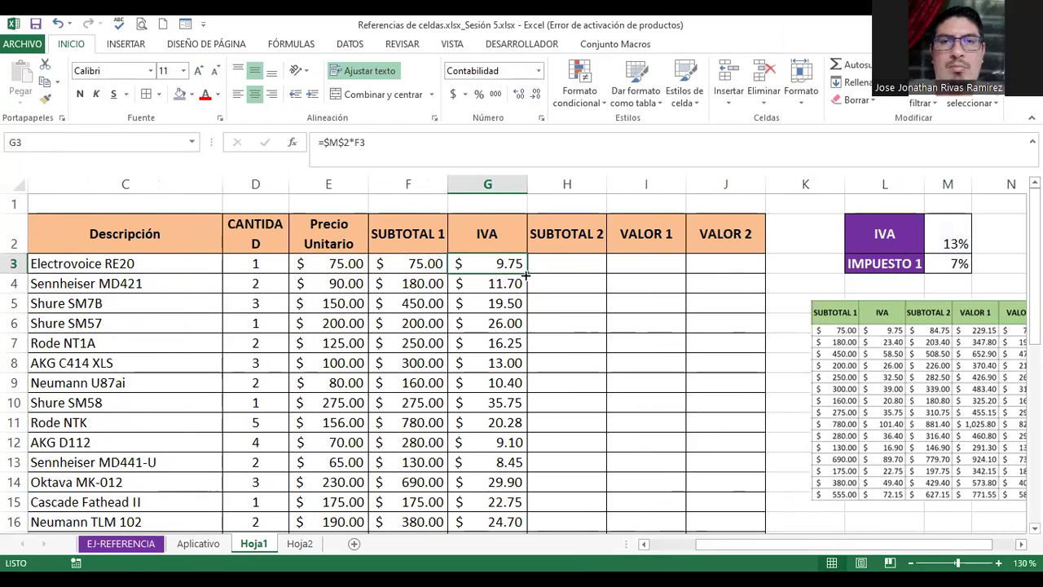
double_click(526, 274)
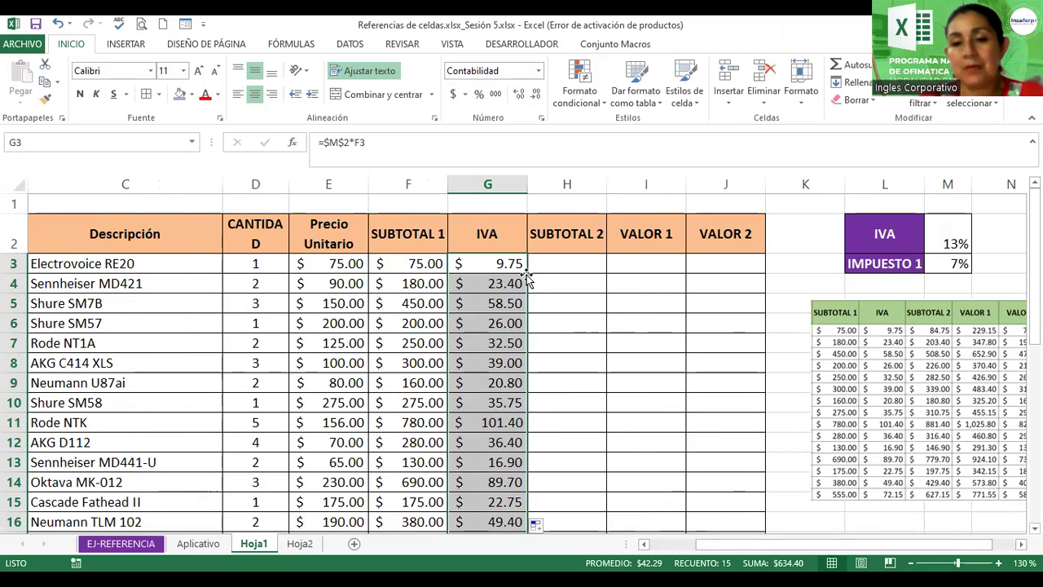
Enter =F3+G3 in H3, adding SUBTOTAL 1 and IVA for $84.75
left_click(580, 259)
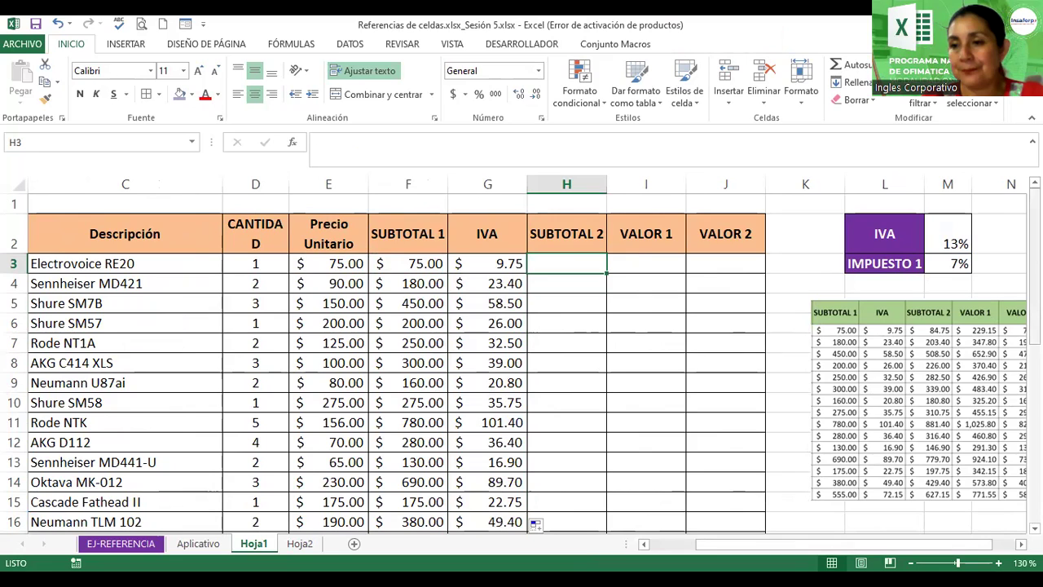
scroll(522, 363, "down", 3)
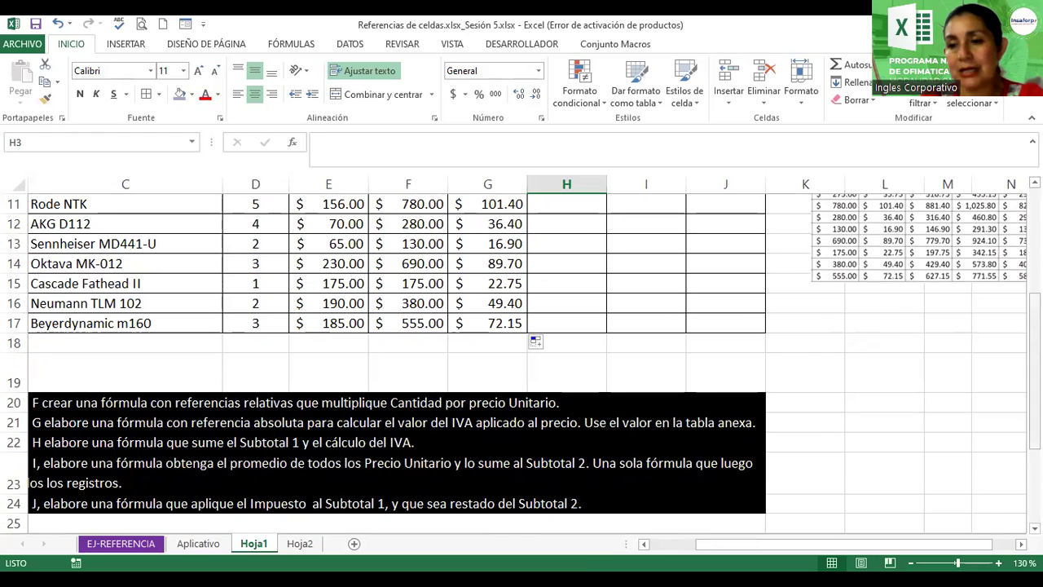
scroll(522, 358, "up", 3)
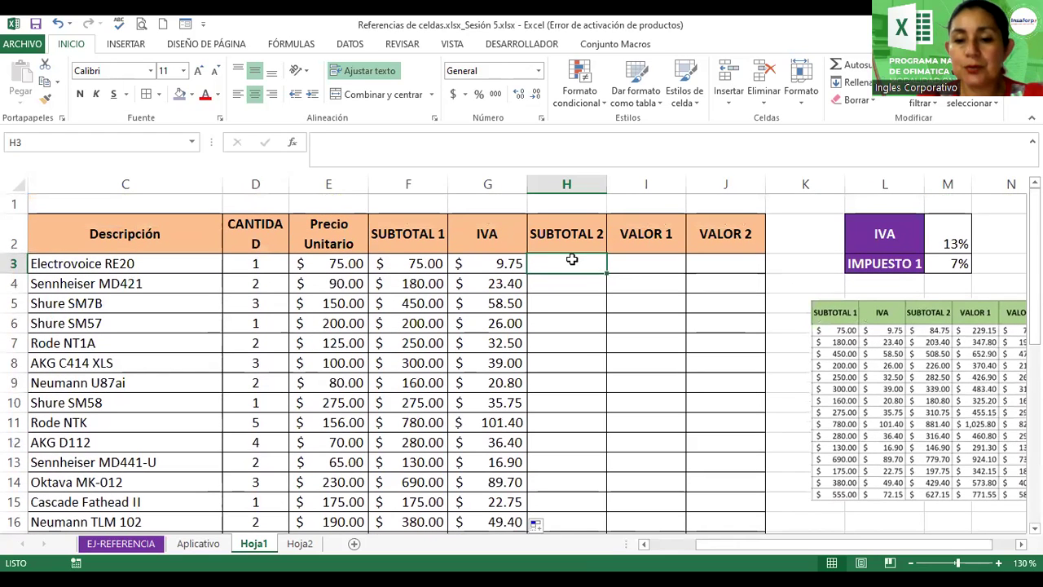
type("=")
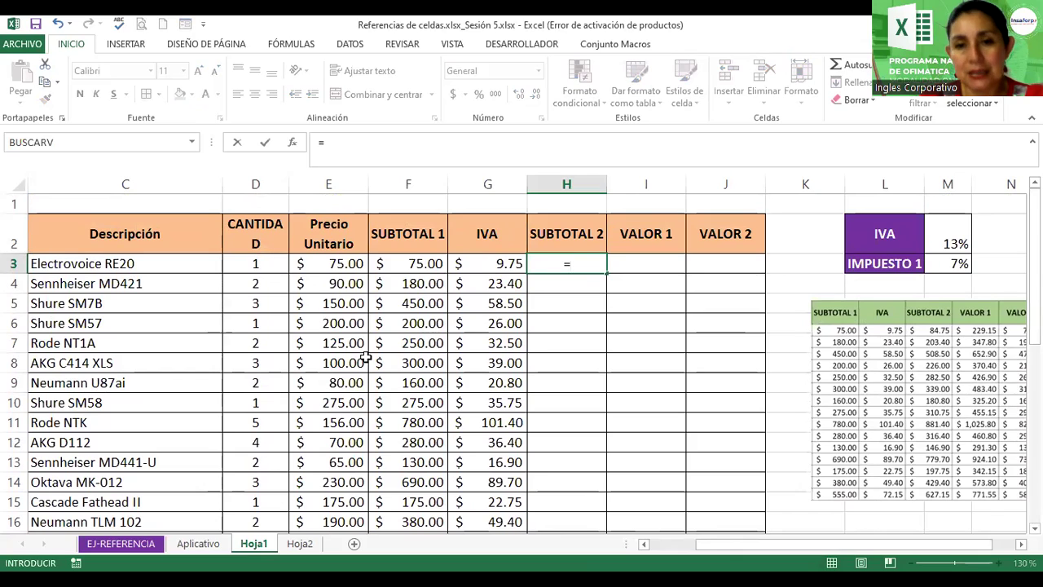
left_click(413, 262)
type("*")
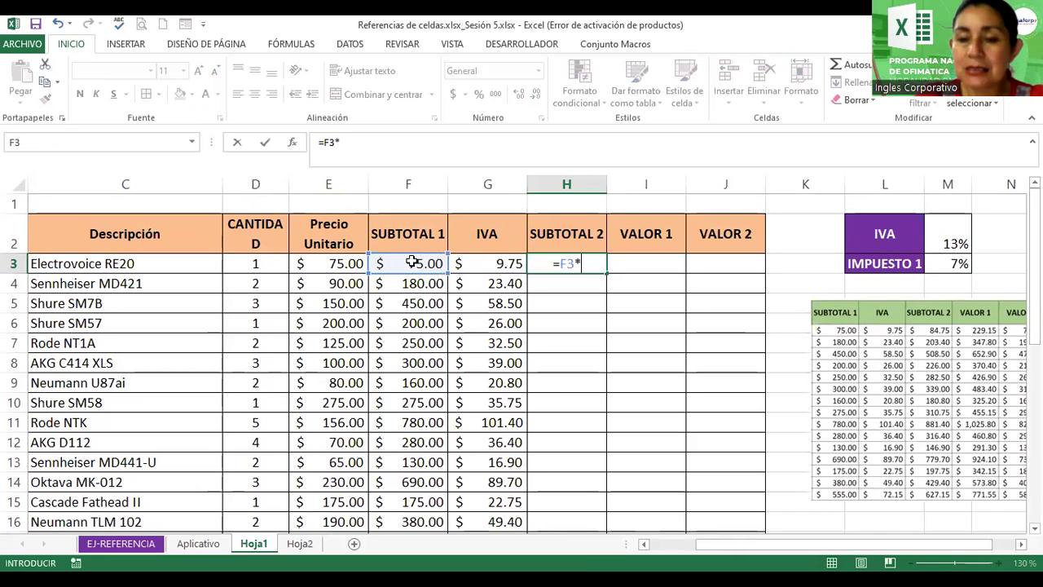
key("BackSpace")
type("´+")
key("BackSpace")
key("BackSpace")
type("+")
left_click(472, 263)
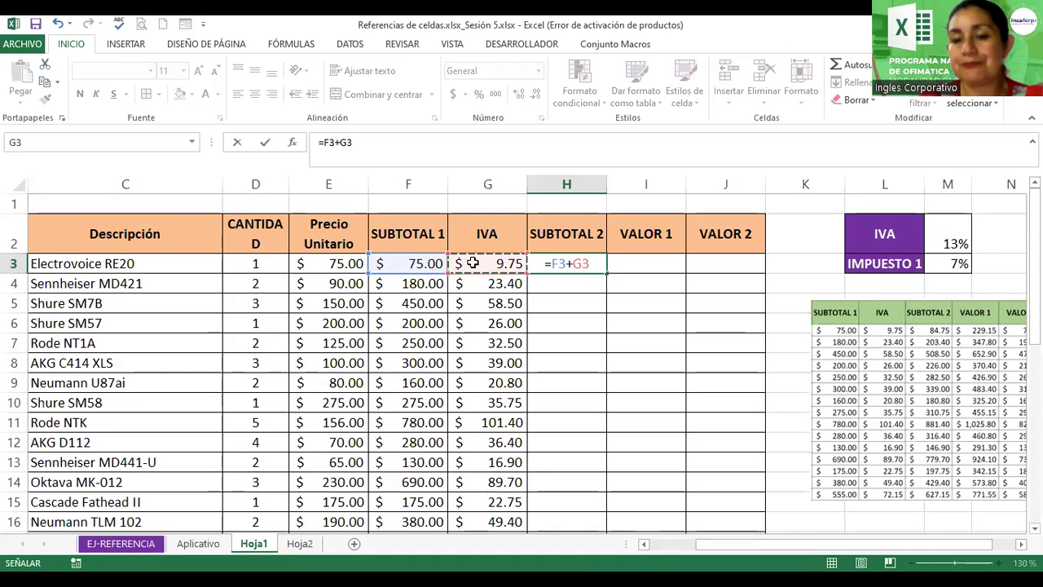
key("ctrl+Return")
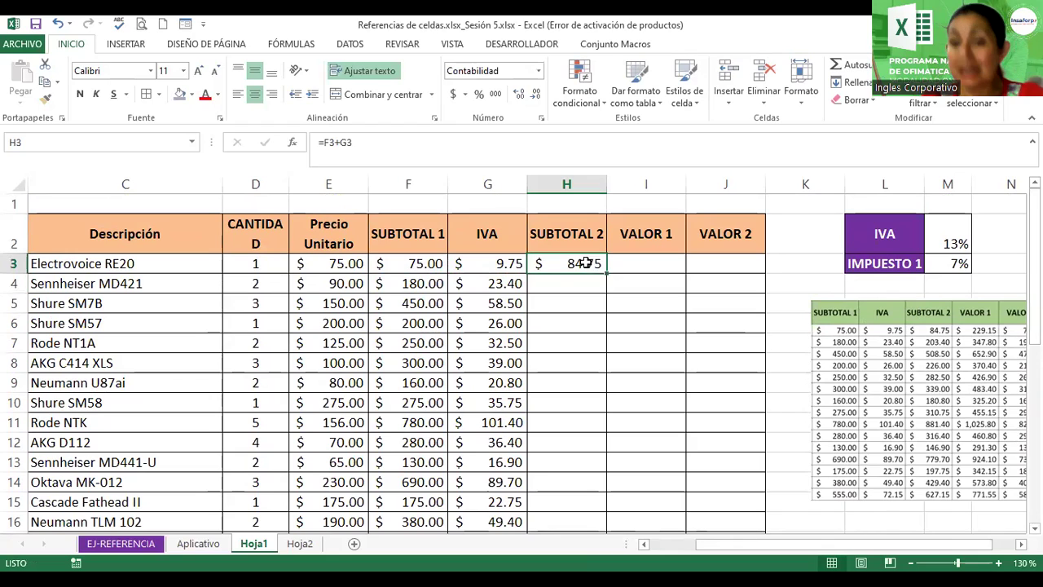
Fill the H3 formula down to row 17, nudge the picture left, and view the instruction rows below
double_click(606, 273)
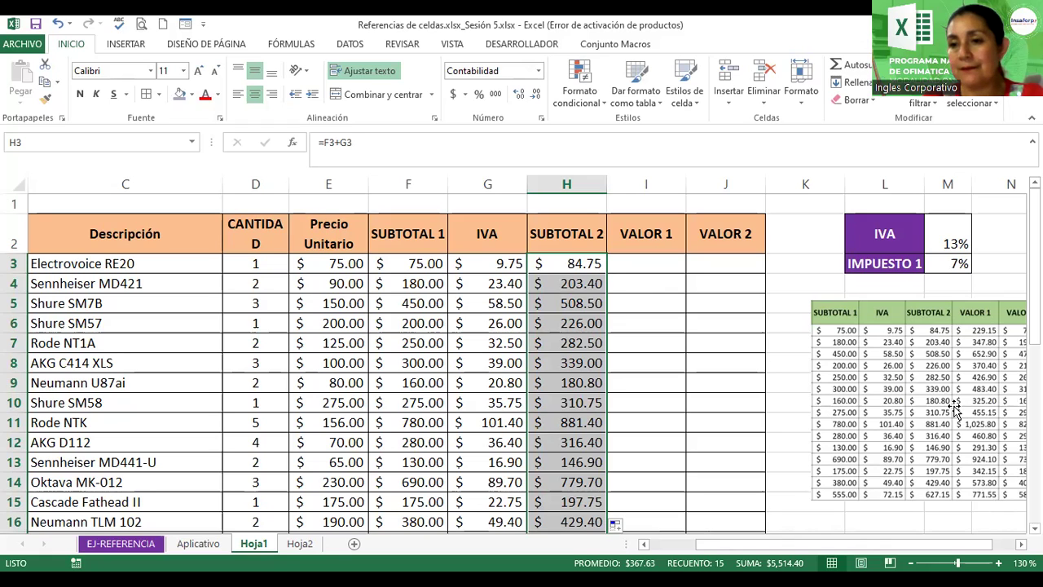
left_click_drag(952, 415, 937, 416)
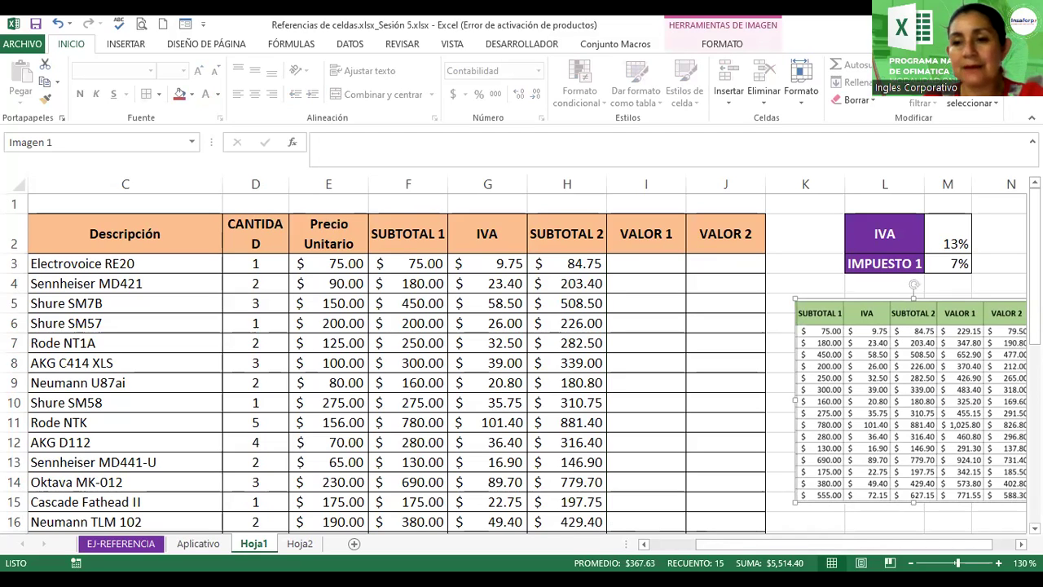
scroll(521, 362, "down", 3)
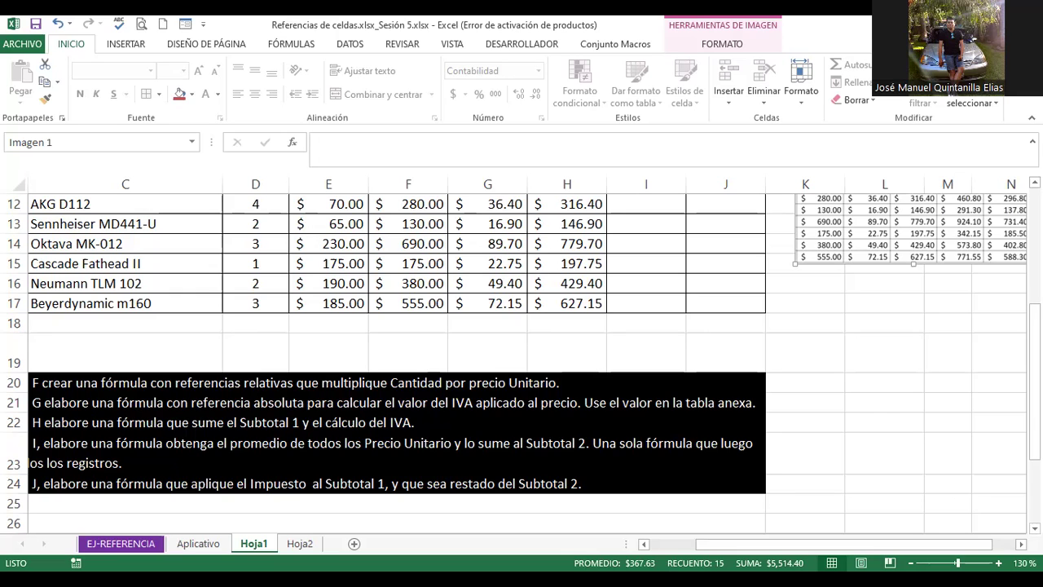
Try an average-of-prices formula in I3, then cancel the broken attempt
left_click(747, 445)
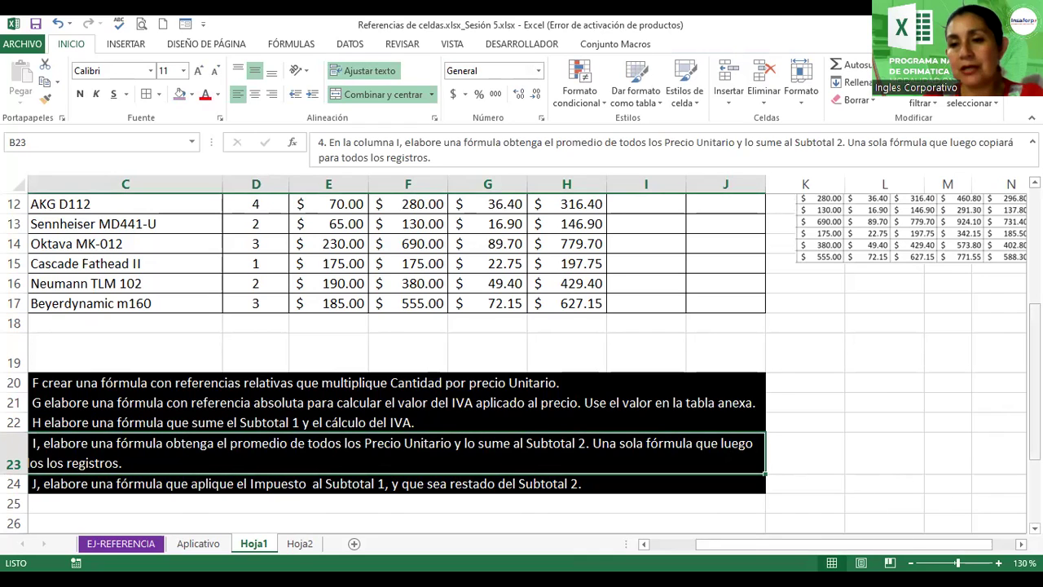
scroll(1008, 266, "up", 4)
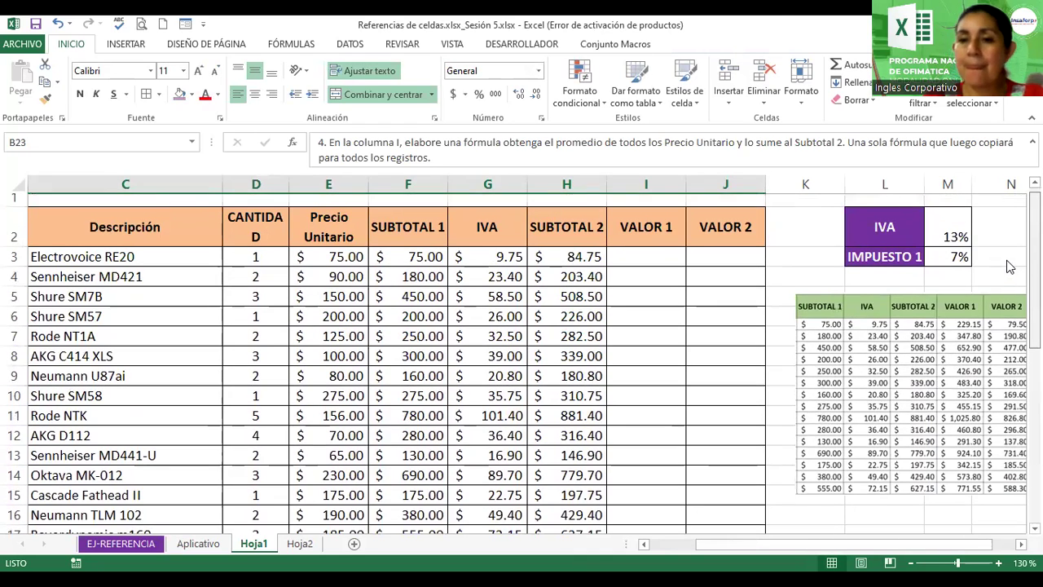
left_click(660, 264)
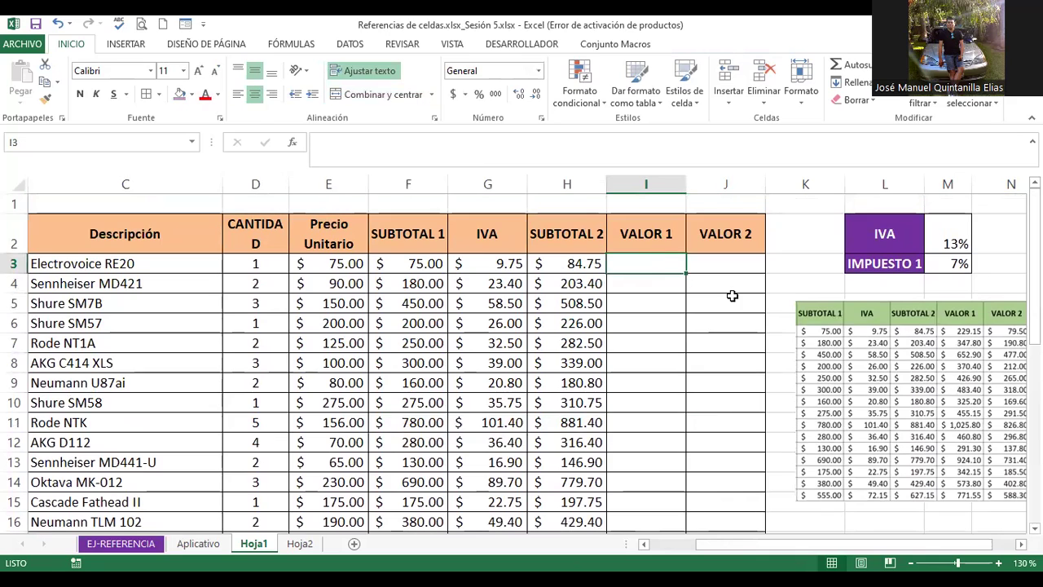
type("=promedio(")
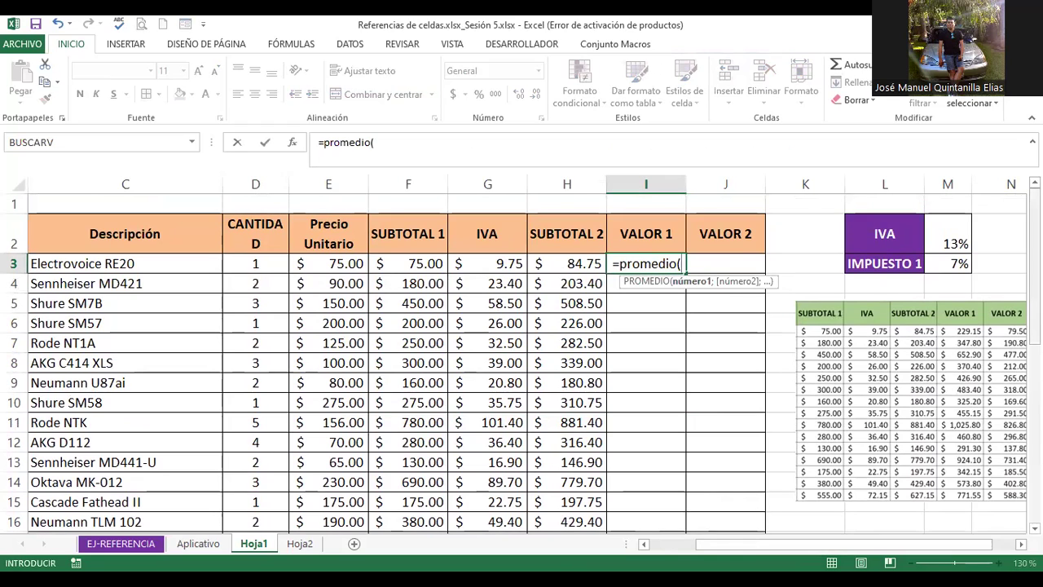
left_click(319, 260)
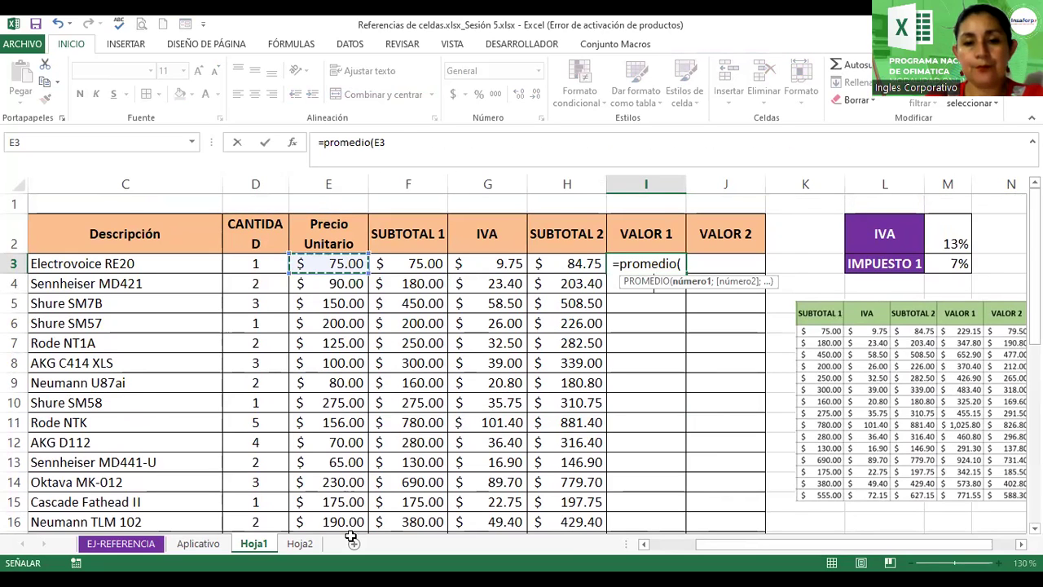
left_click_drag(347, 507, 345, 481)
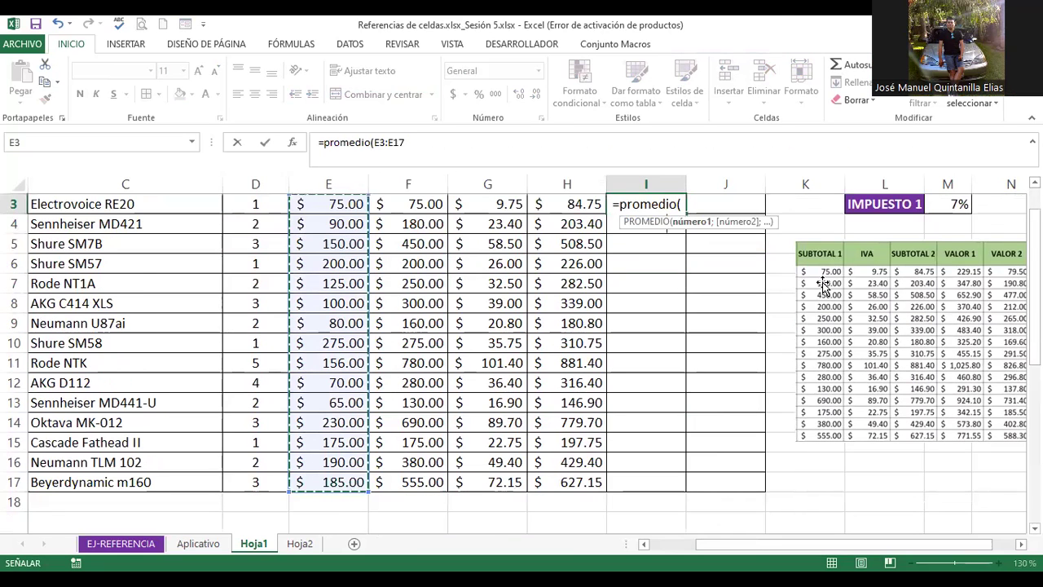
left_click(724, 214)
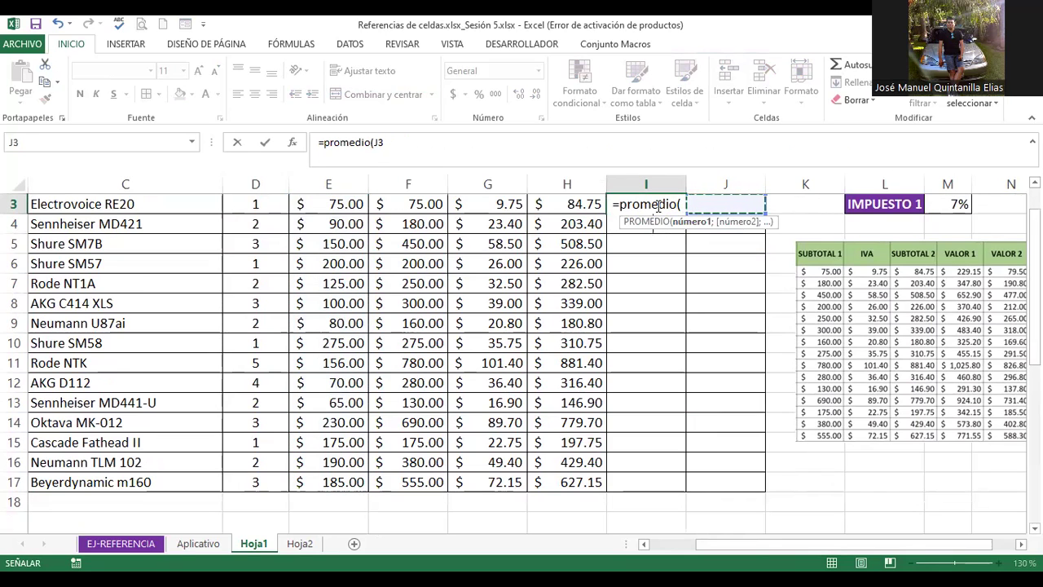
key("Escape")
In I3, enter =PROMEDIO(E3:E17) averaging all unit prices
type("=p")
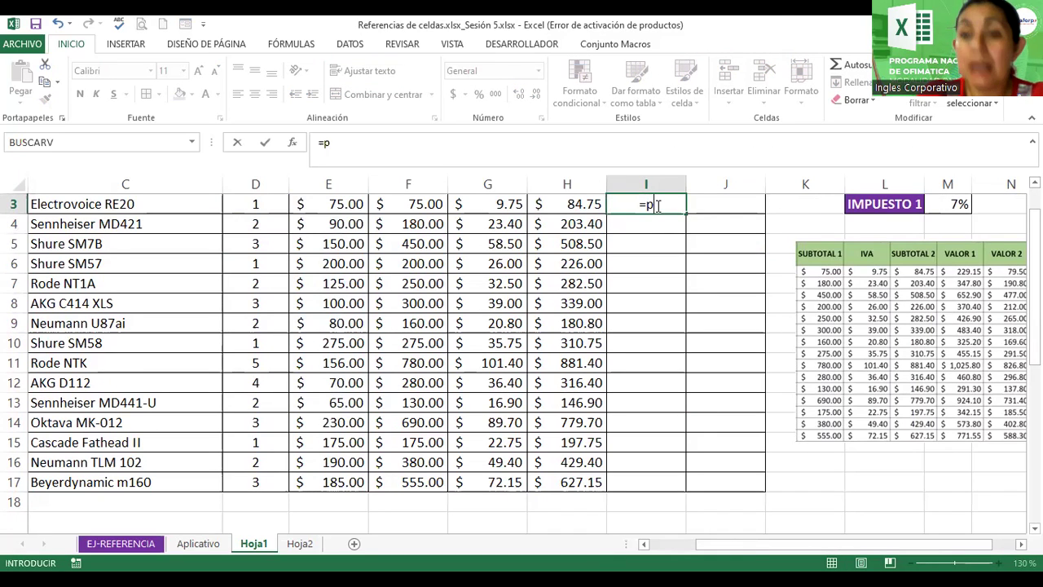
type("romedio(")
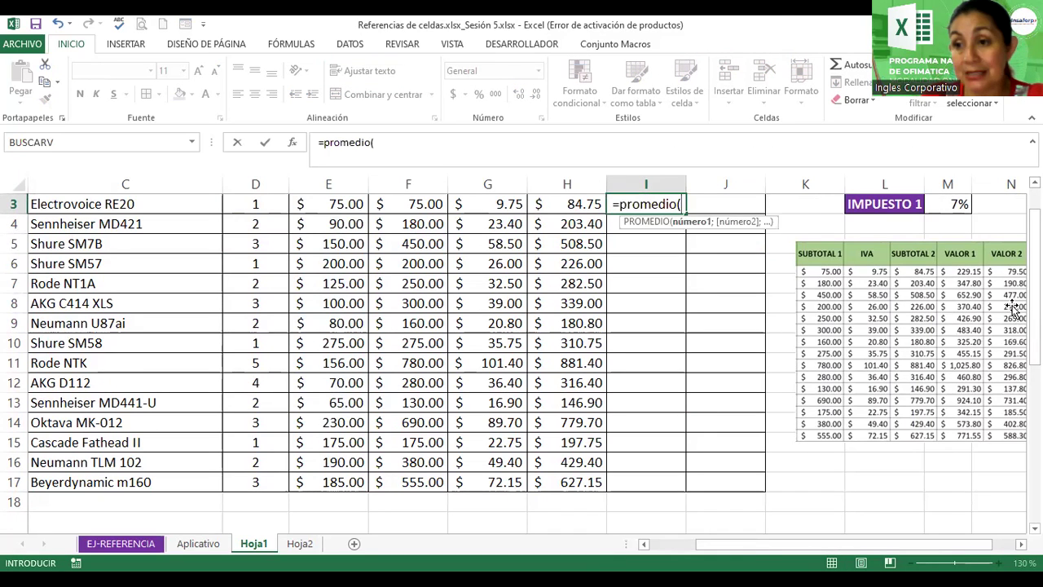
scroll(522, 358, "down", 2)
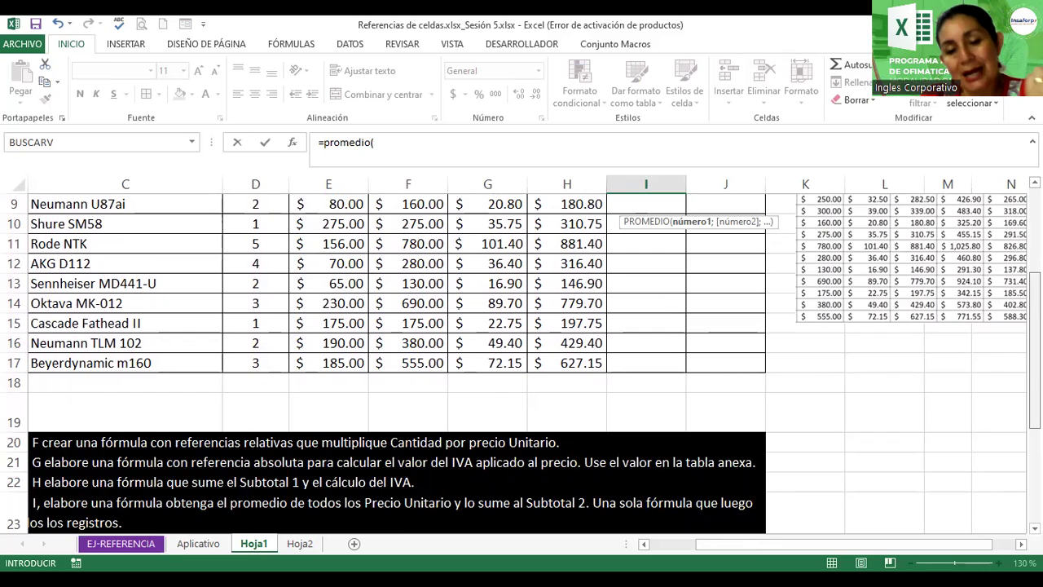
scroll(521, 359, "up", 3)
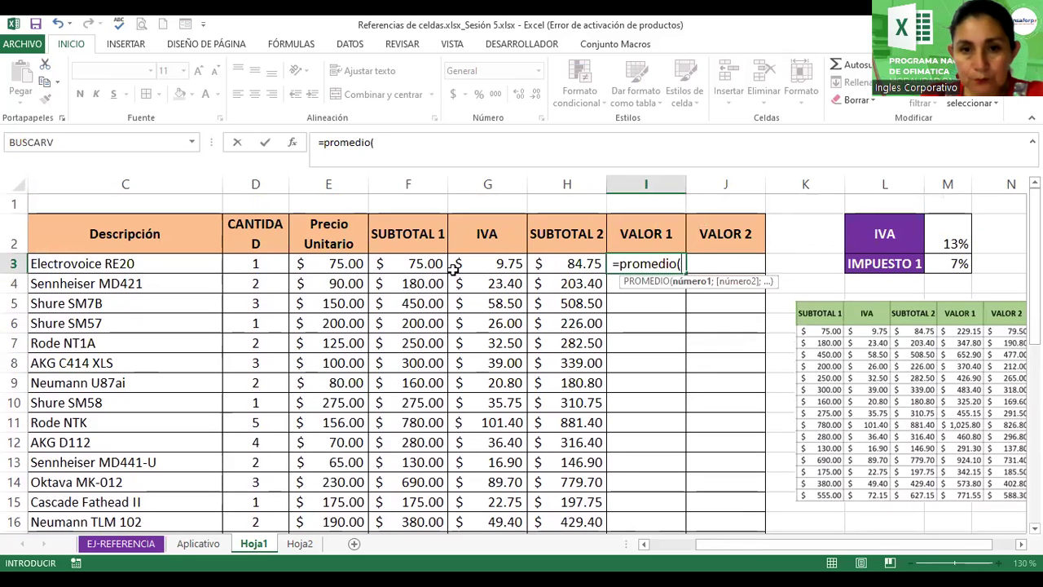
left_click(334, 265)
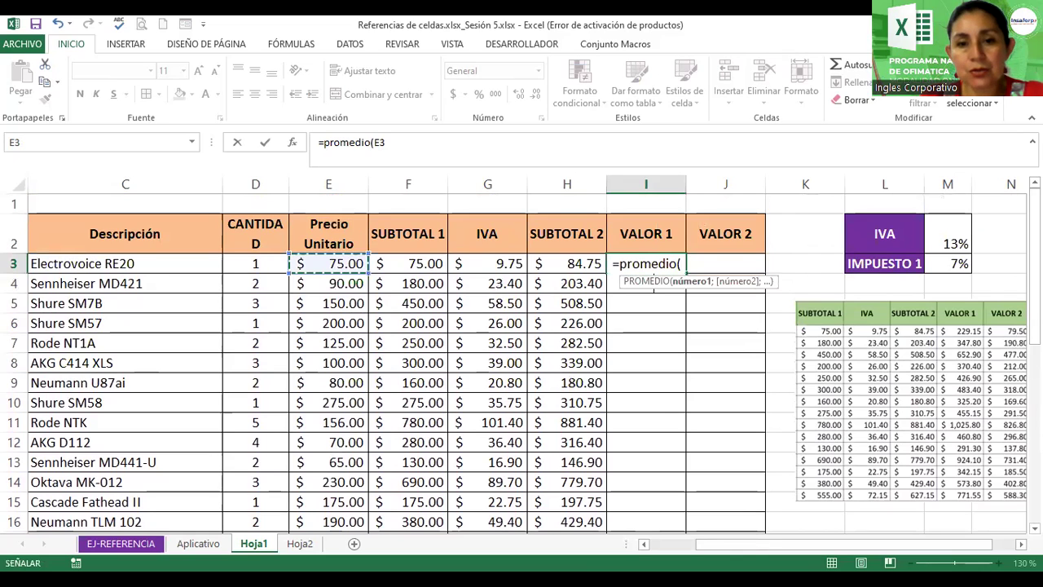
scroll(345, 236, "down", 5)
left_click_drag(345, 263, 345, 243)
type(")")
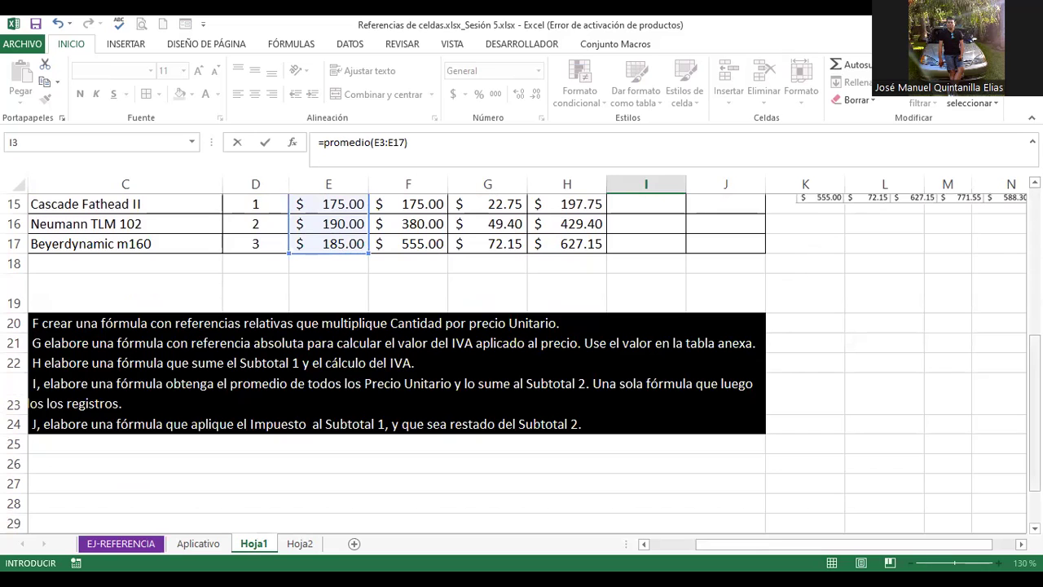
scroll(522, 363, "up", 2)
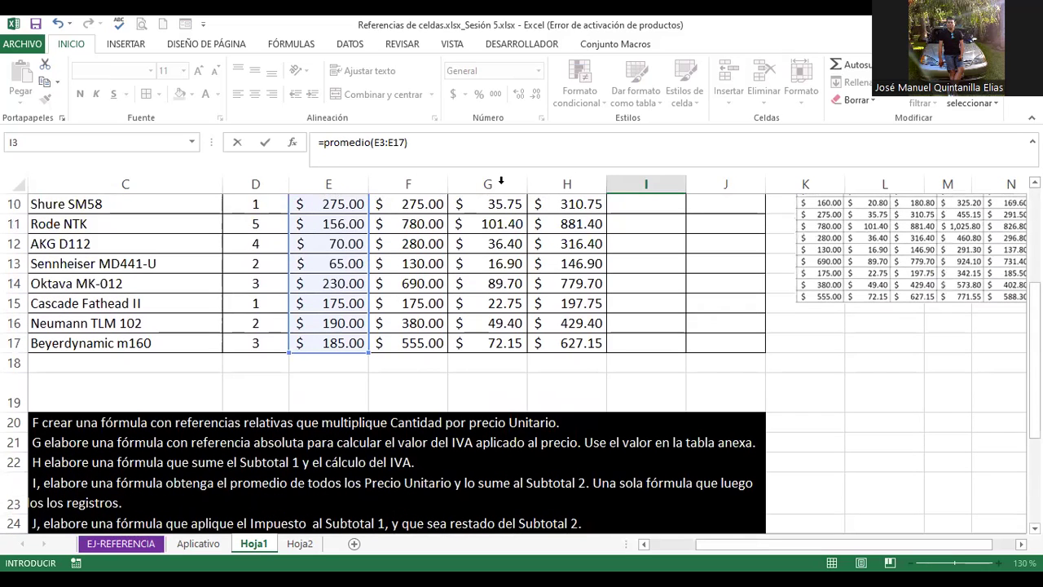
scroll(721, 307, "up", 3)
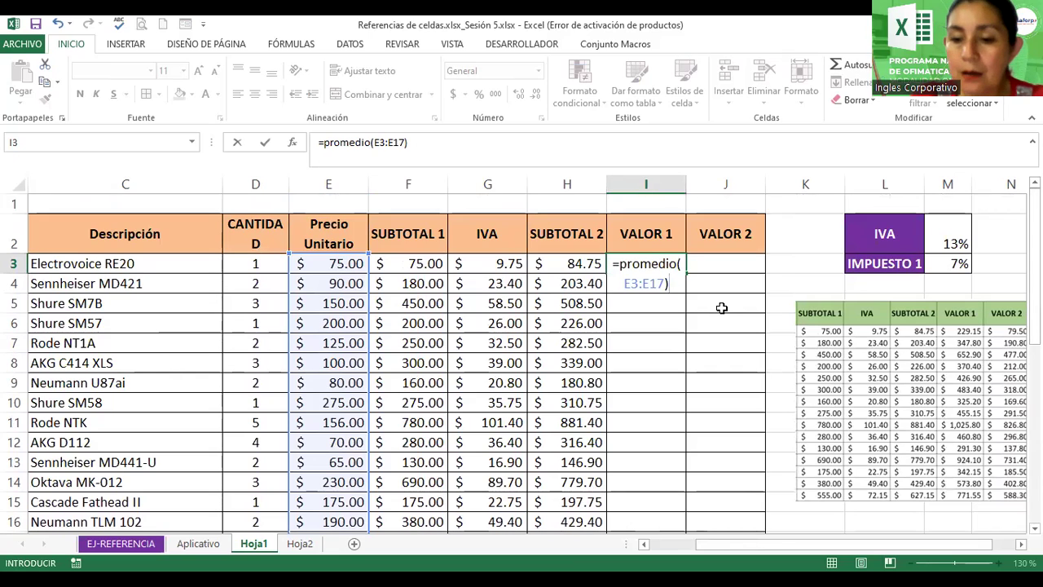
Add +H3 and fix the range as $E$3:$E$17, giving $229.15
type("+")
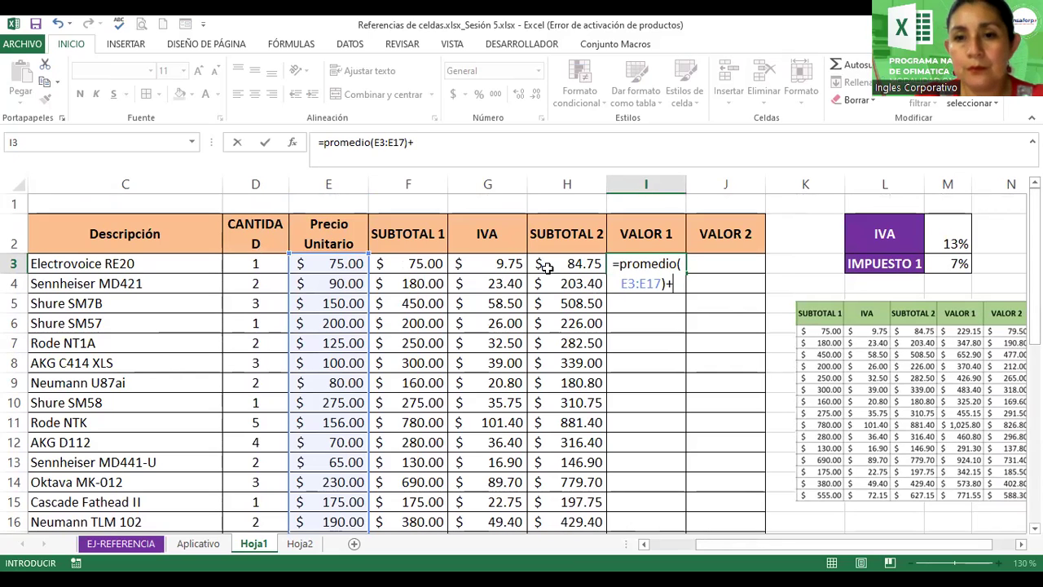
left_click(551, 268)
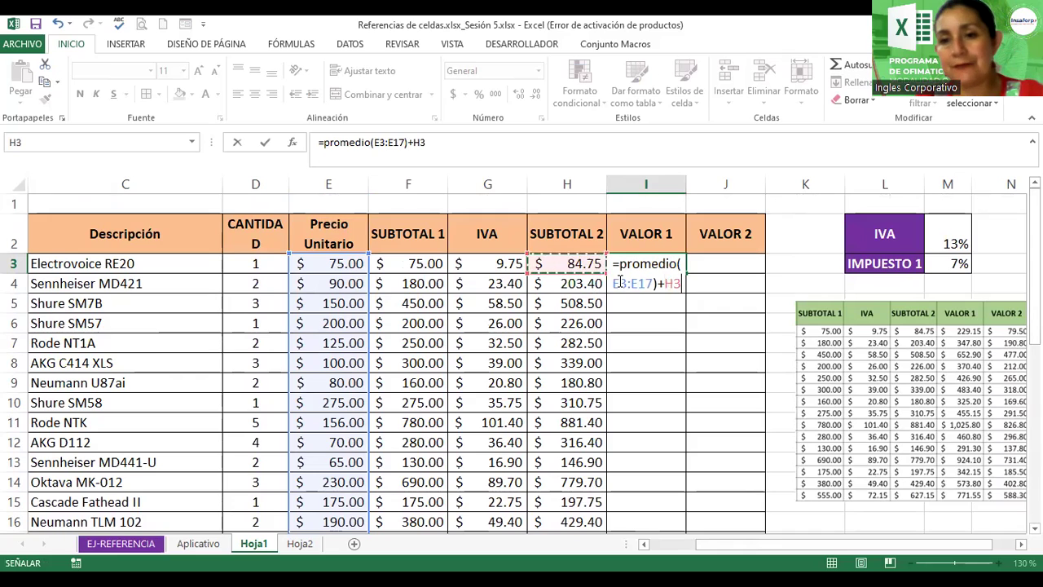
key("F2")
key("F4")
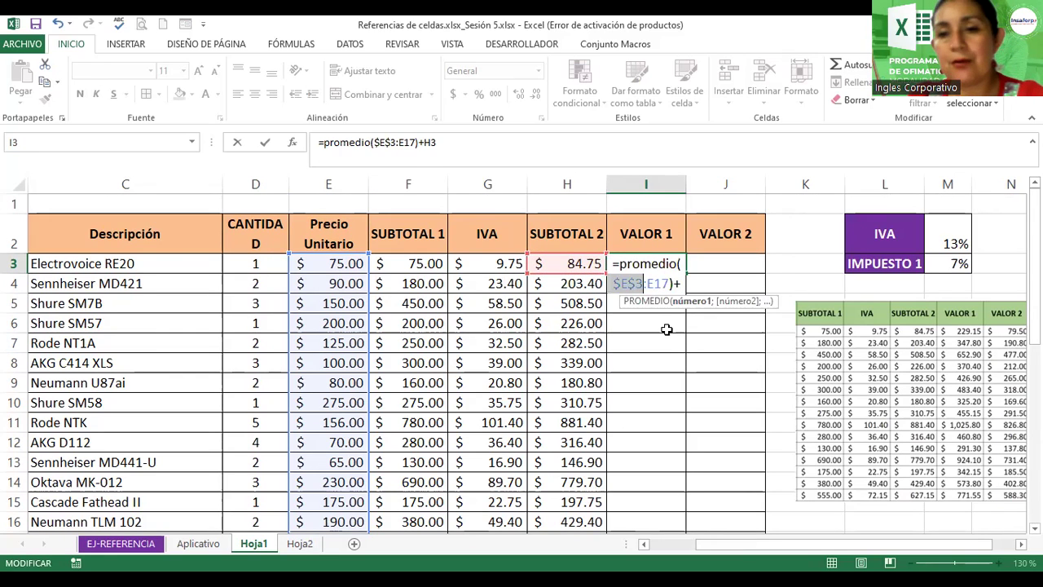
double_click(660, 282)
key("F4")
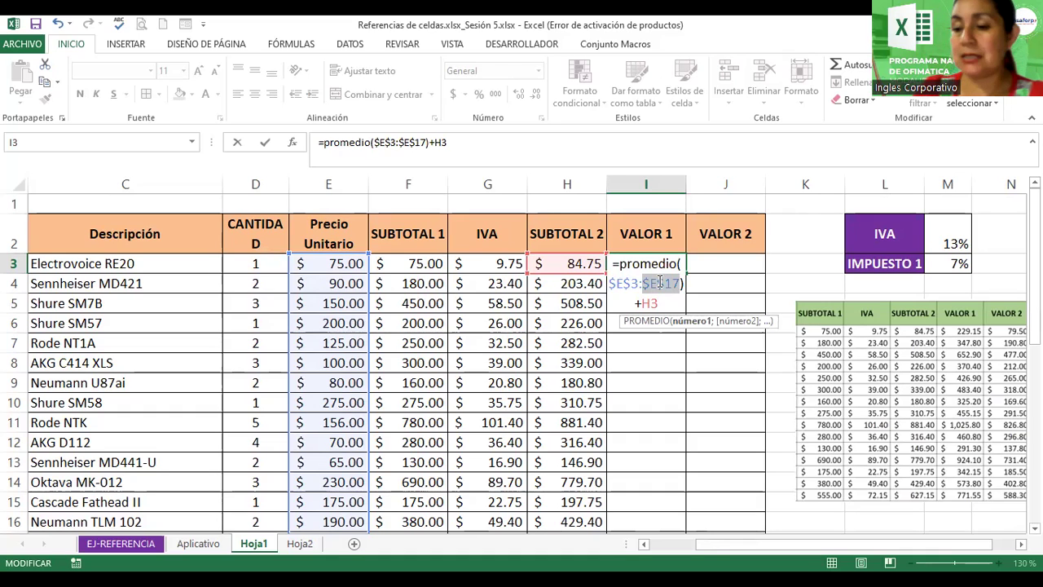
key("Return")
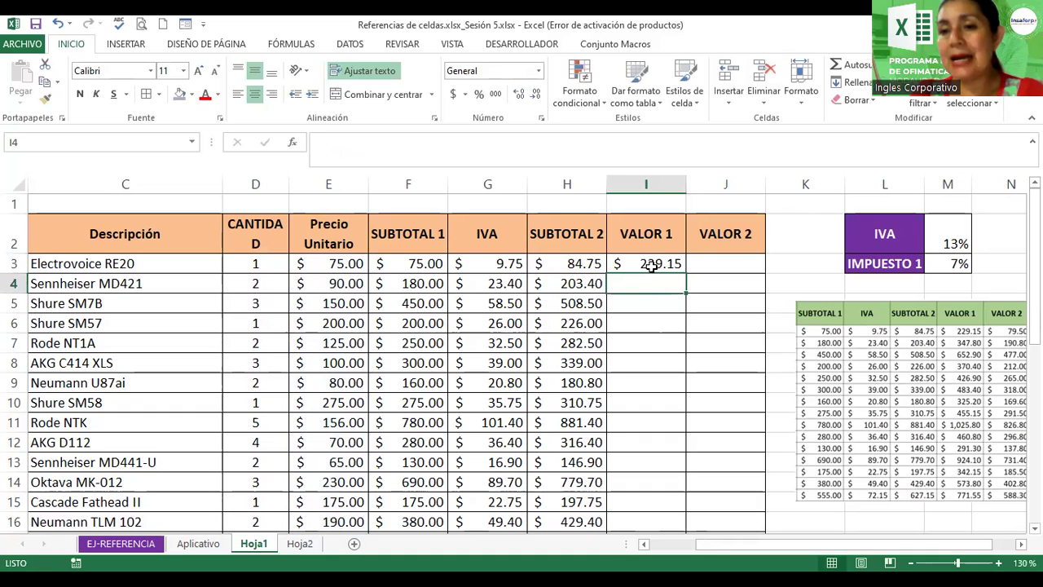
Copy the I3 formula down to I17, e.g. $ 460.80 for AKG D112 and $ 771.55 for Beyerdynamic m160
left_click(651, 265)
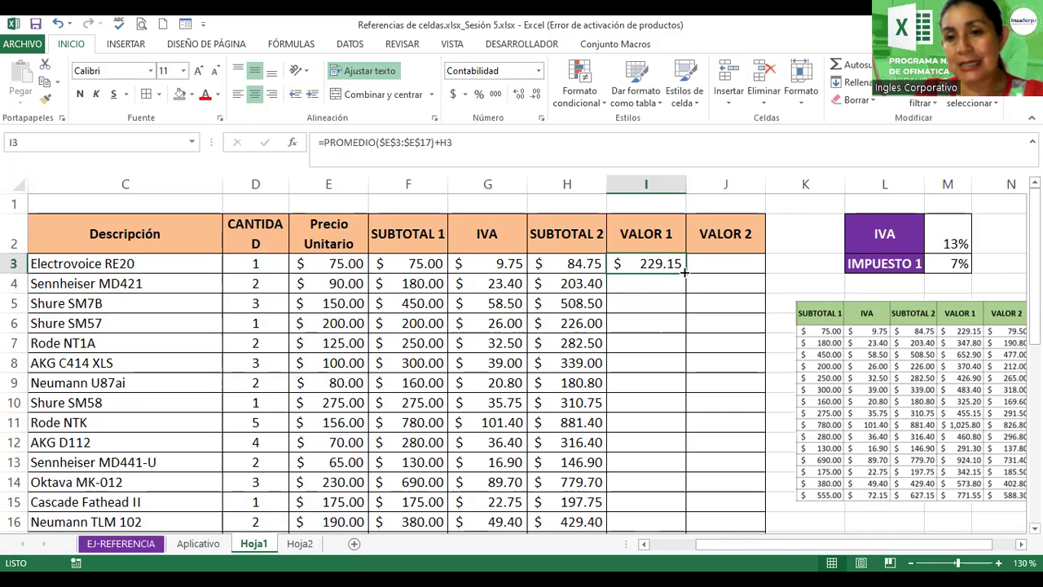
double_click(685, 273)
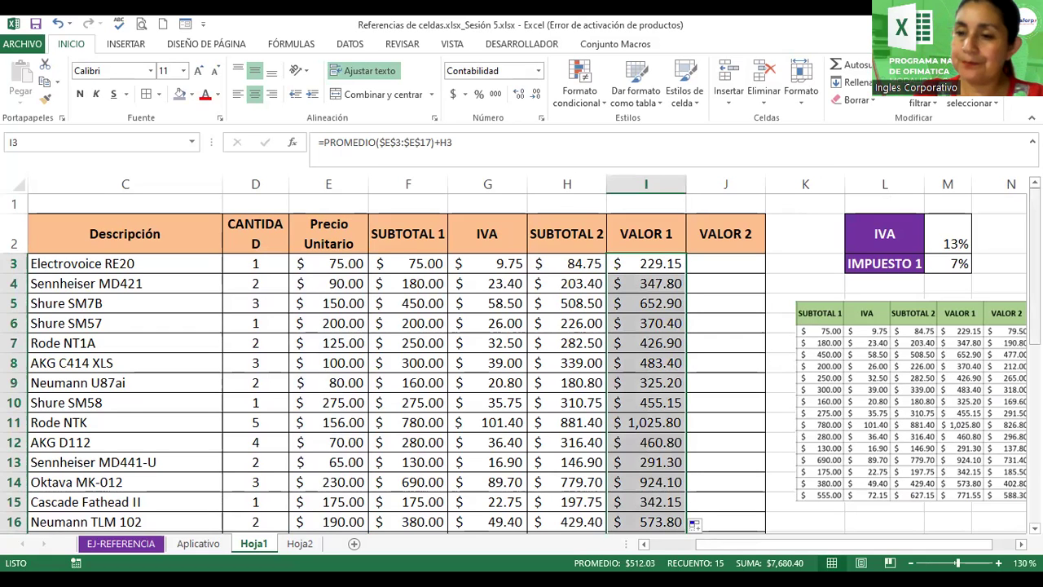
scroll(522, 362, "down", 2)
scroll(522, 362, "down", 2)
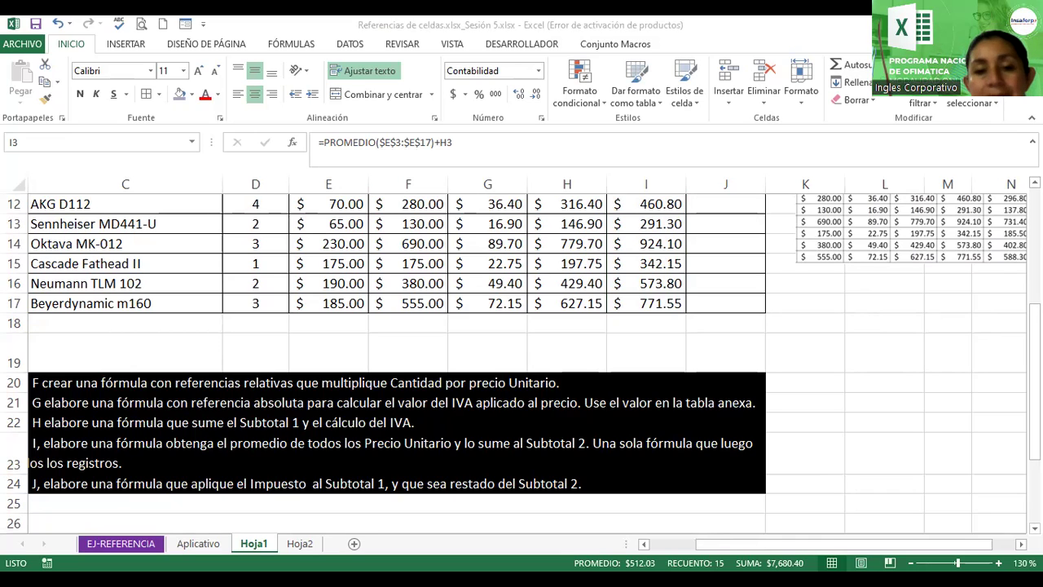
key("alt+Tab")
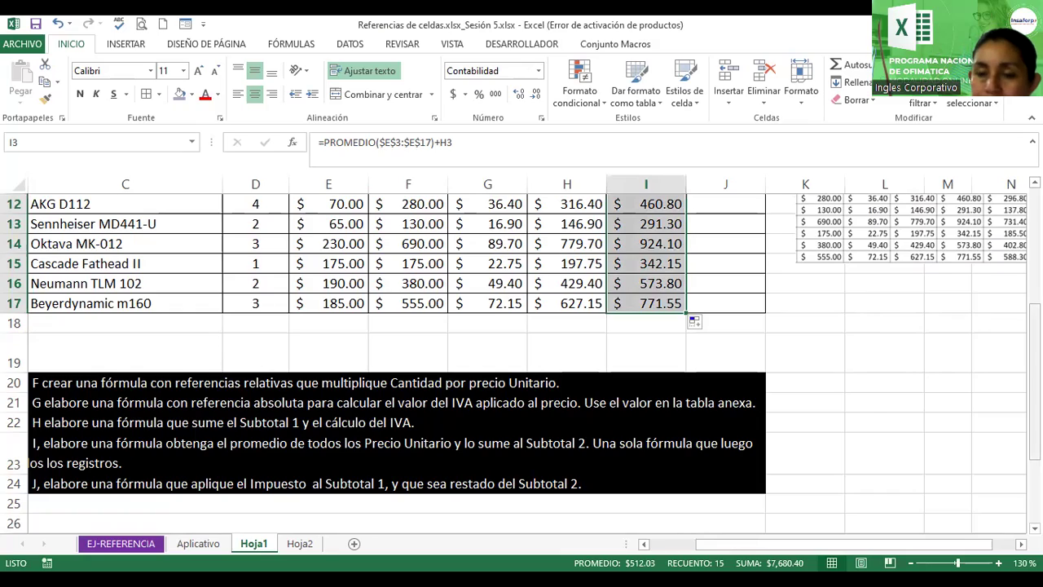
scroll(1016, 237, "up", 4)
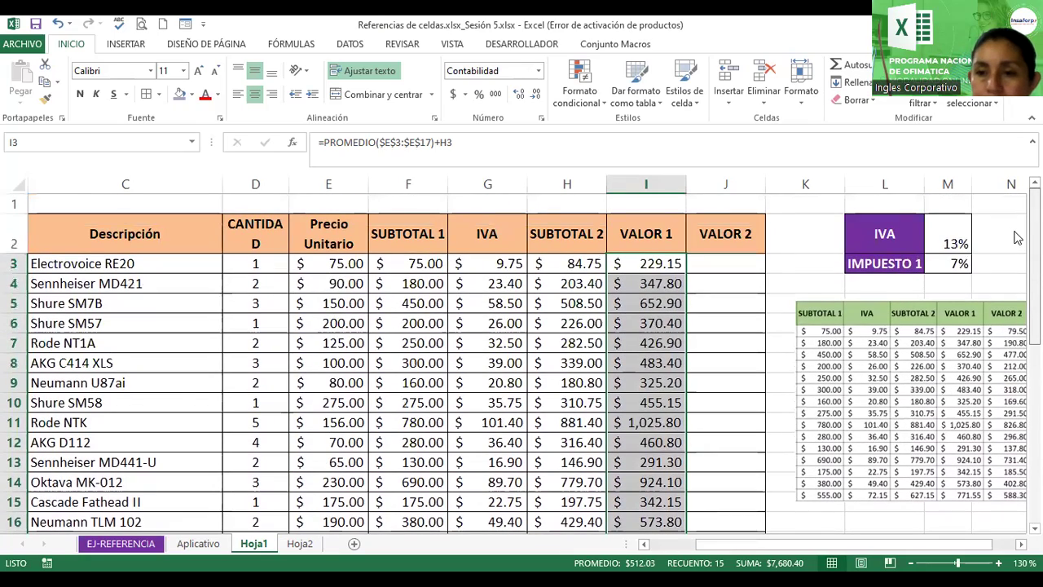
In J3, start the VALOR 2 formula as F3*$M$3 with the absolute IMPUESTO 1 rate
left_click(438, 263)
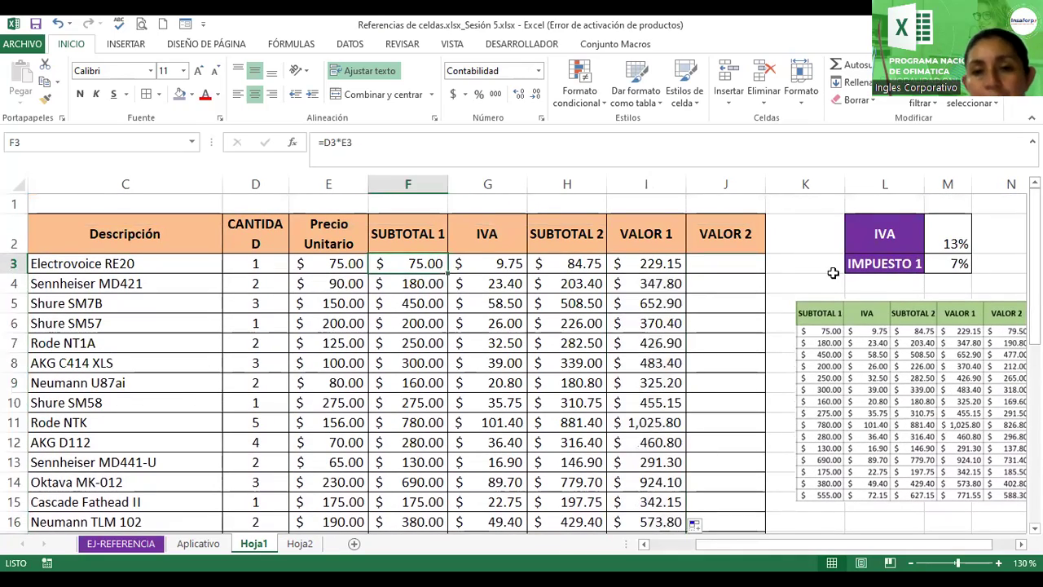
left_click(719, 263)
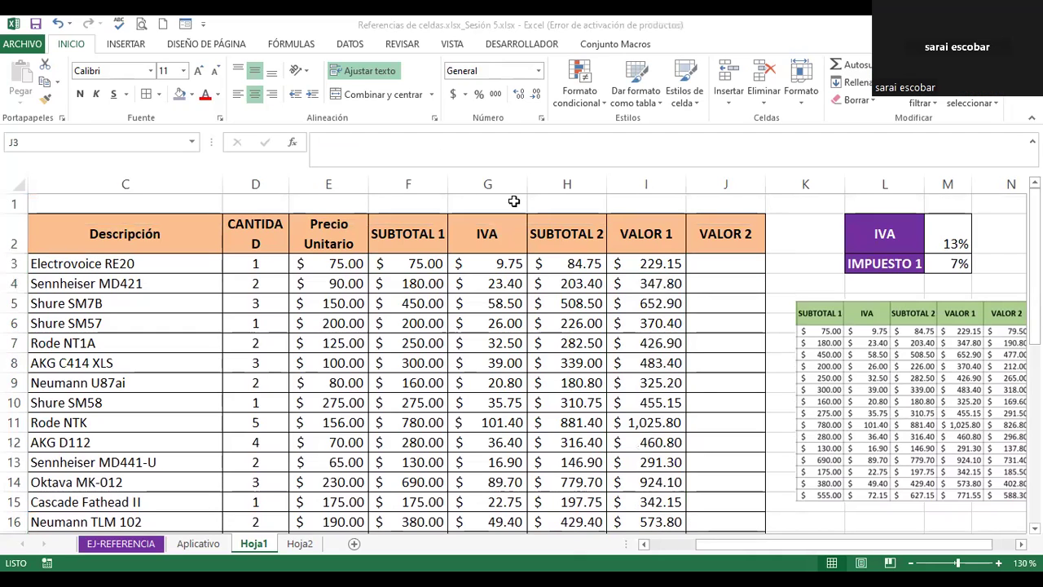
left_click(731, 266)
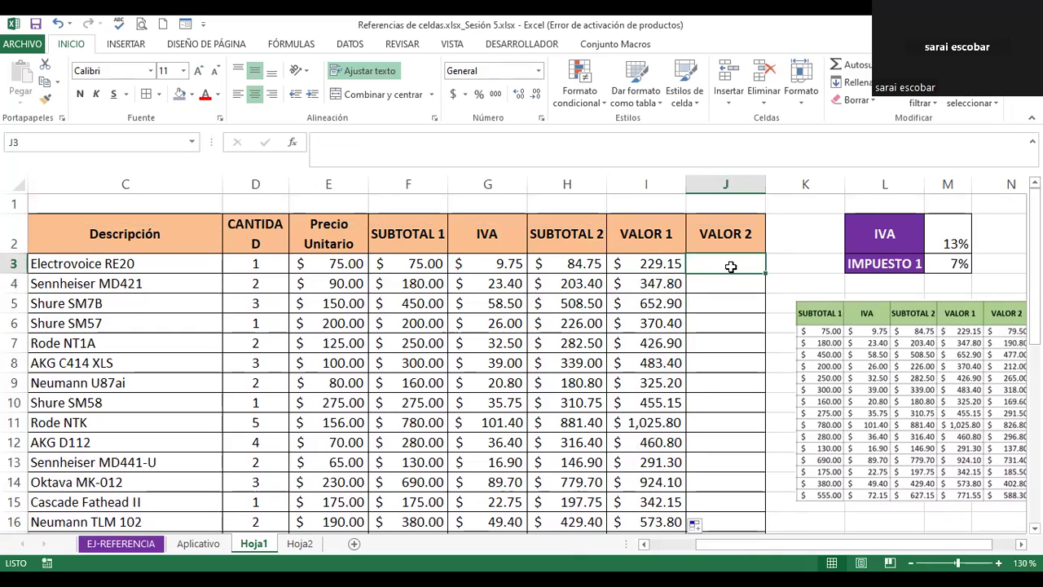
left_click(726, 262)
type("=")
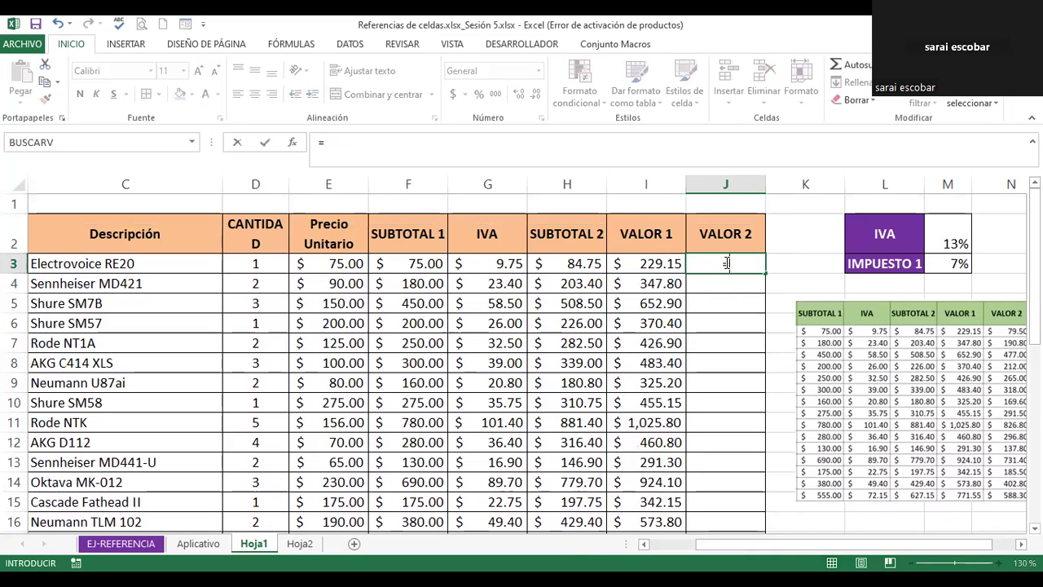
left_click(415, 262)
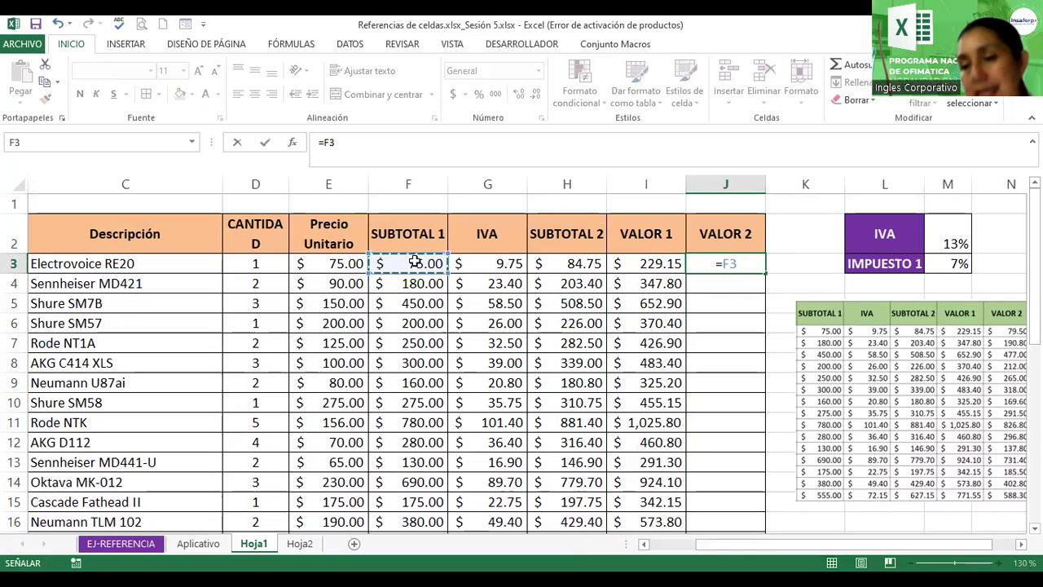
type("*")
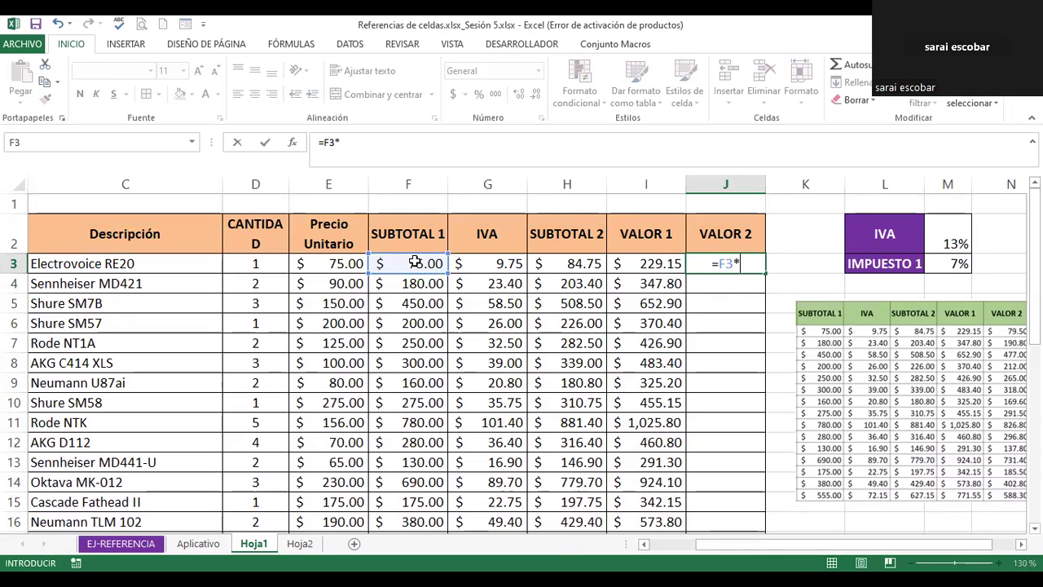
left_click(951, 263)
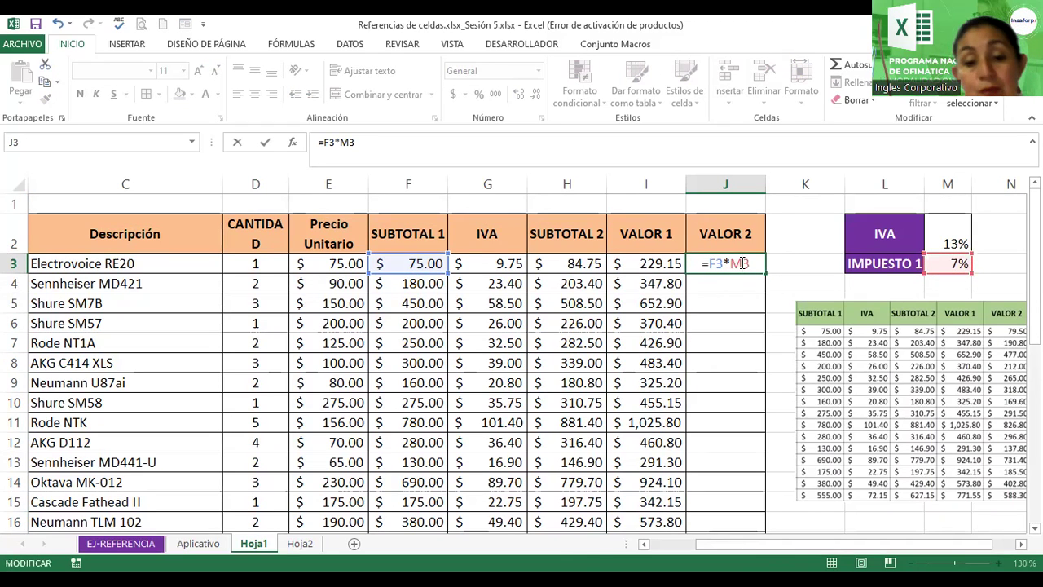
key("F4")
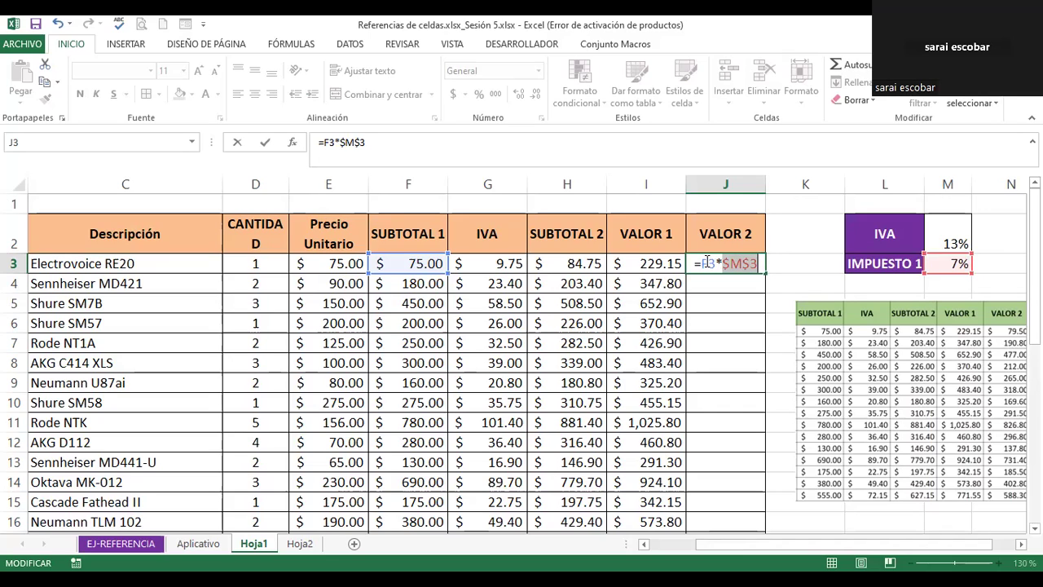
Bracket the tax product and subtract H3, entering =(F3*$M$3)-H3
key("Home")
key("Right")
type("(")
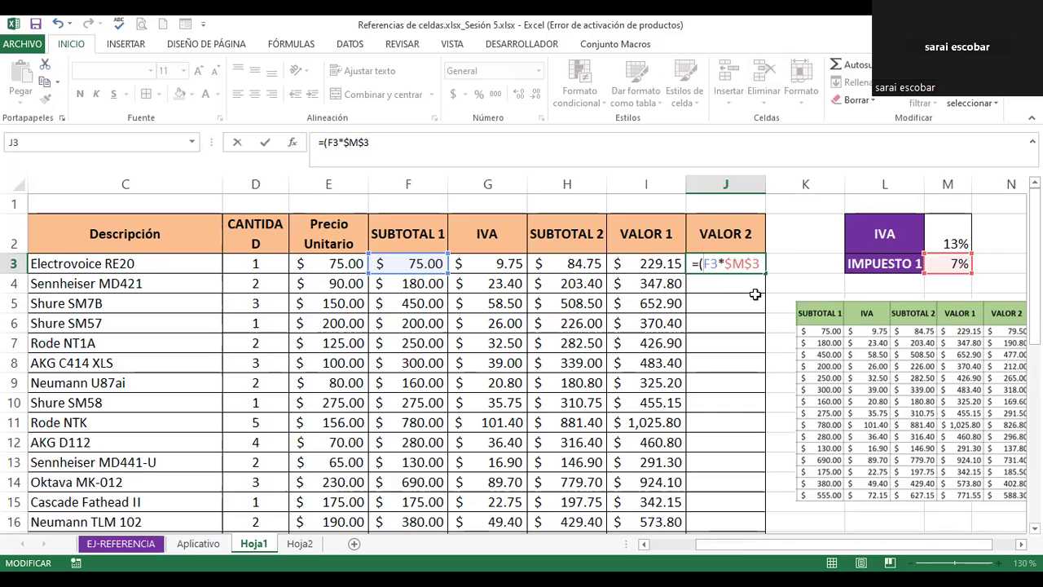
type(")-")
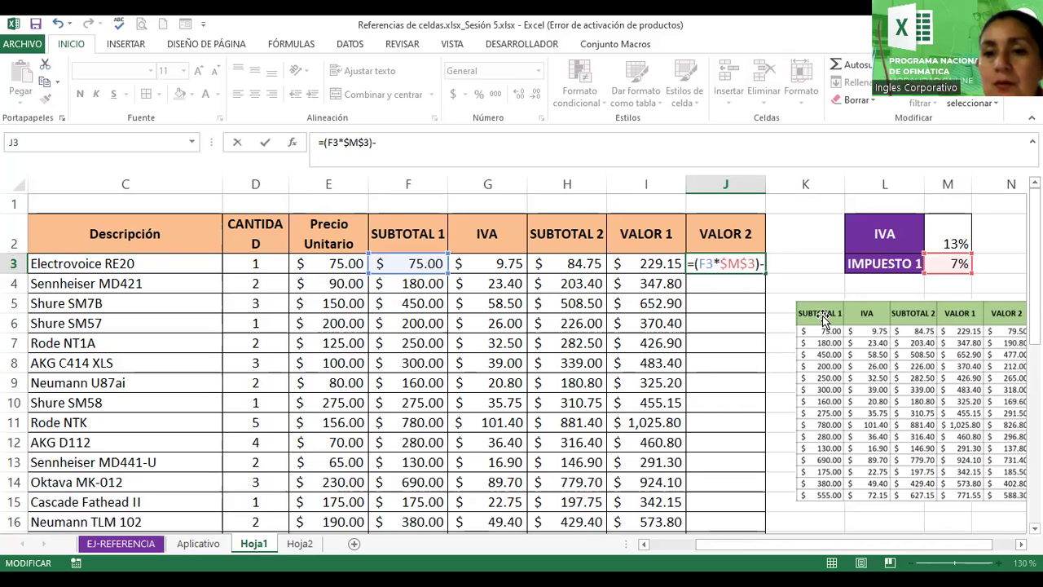
left_click(575, 264)
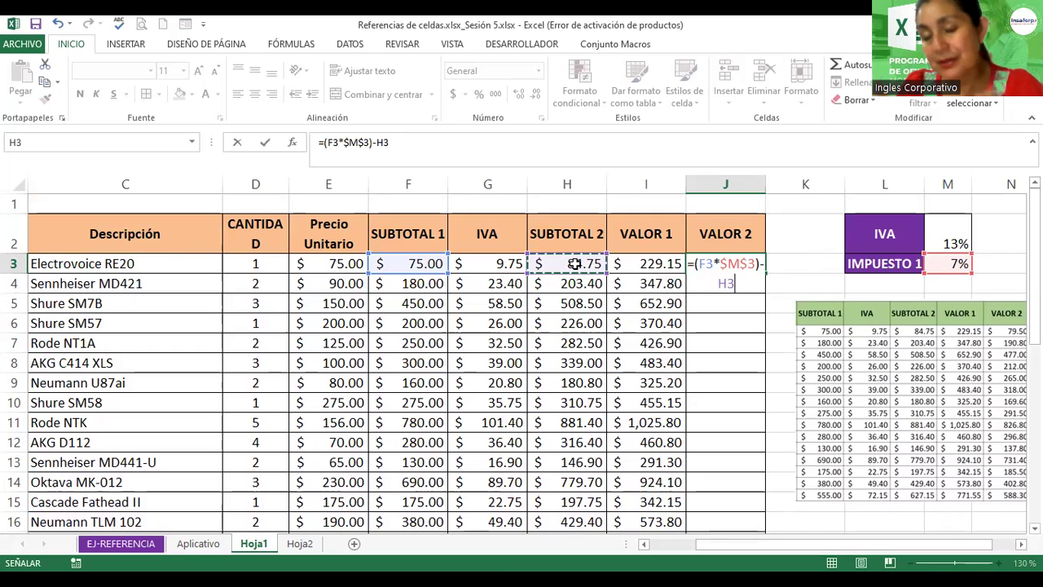
key("Return")
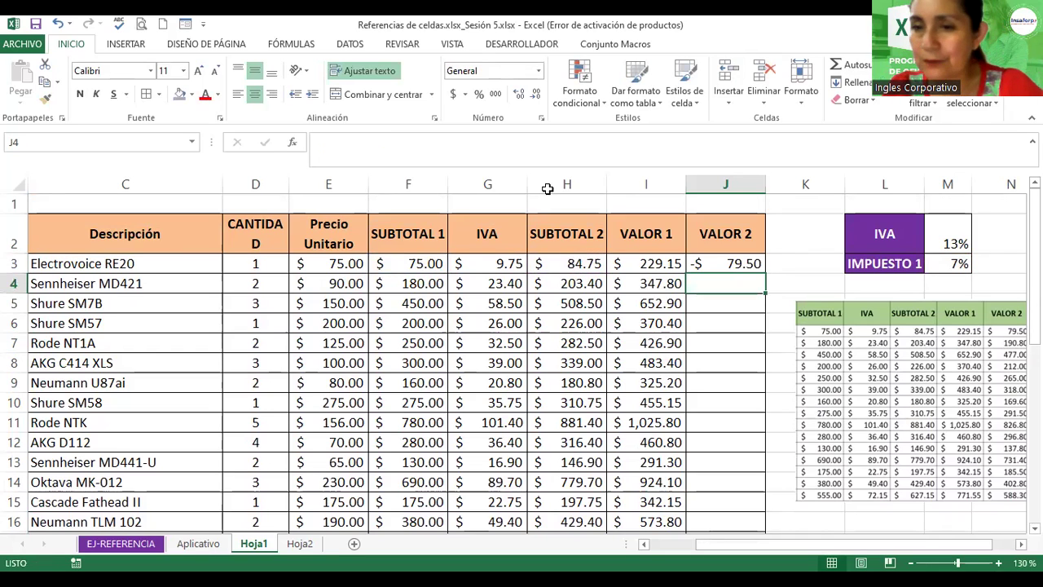
Rewrite J3 as =H3-(F3*$M$3) so it shows $79.50
double_click(716, 262)
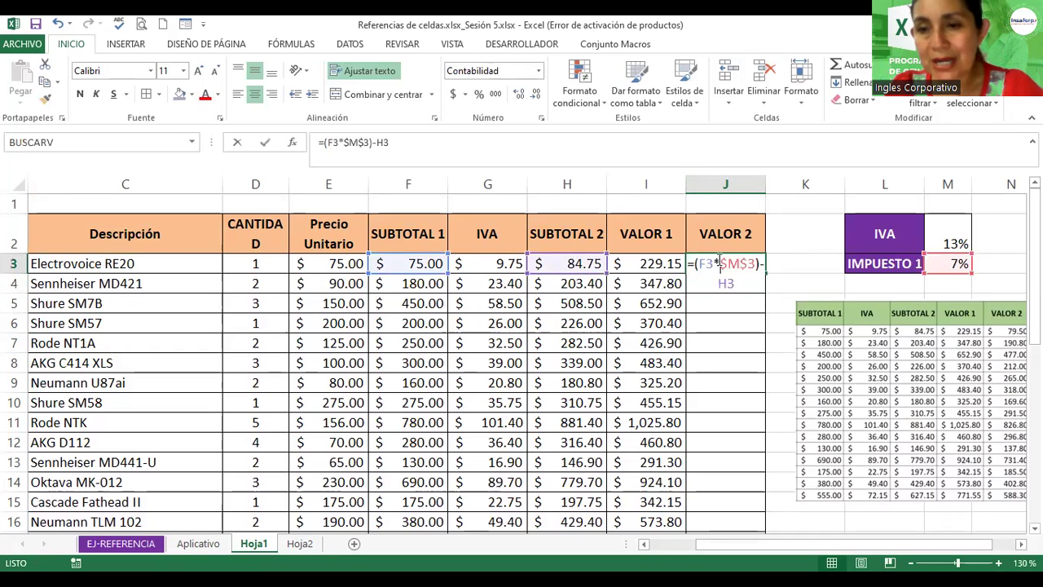
key("BackSpace")
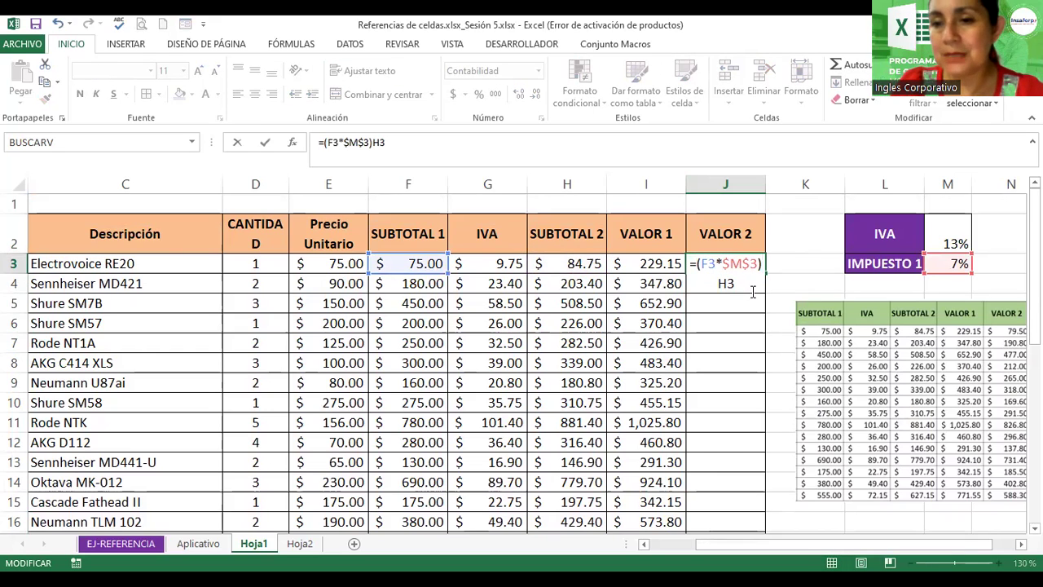
key("BackSpace")
key("BackSpace")
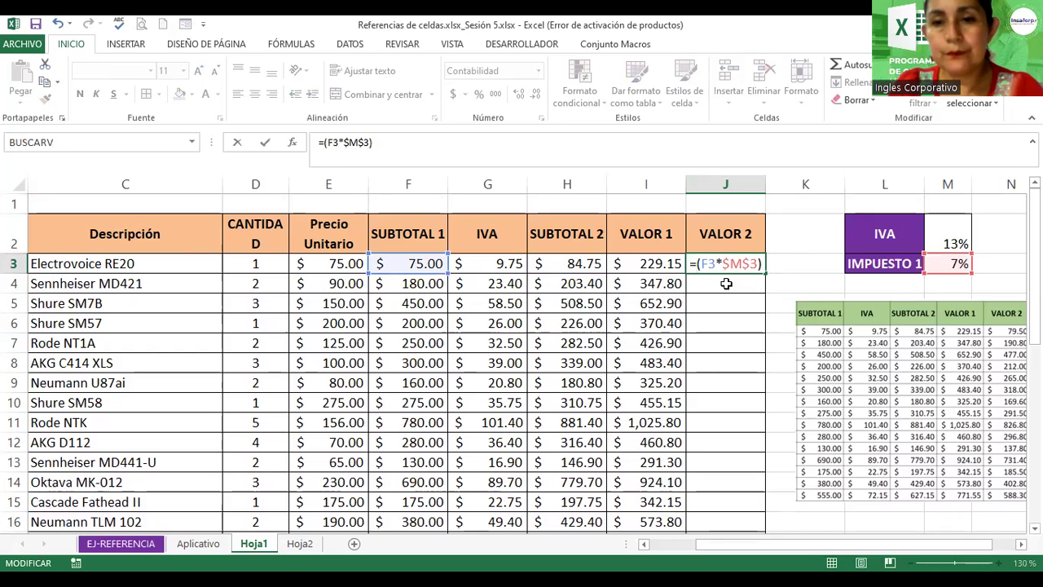
scroll(522, 359, "down", 4)
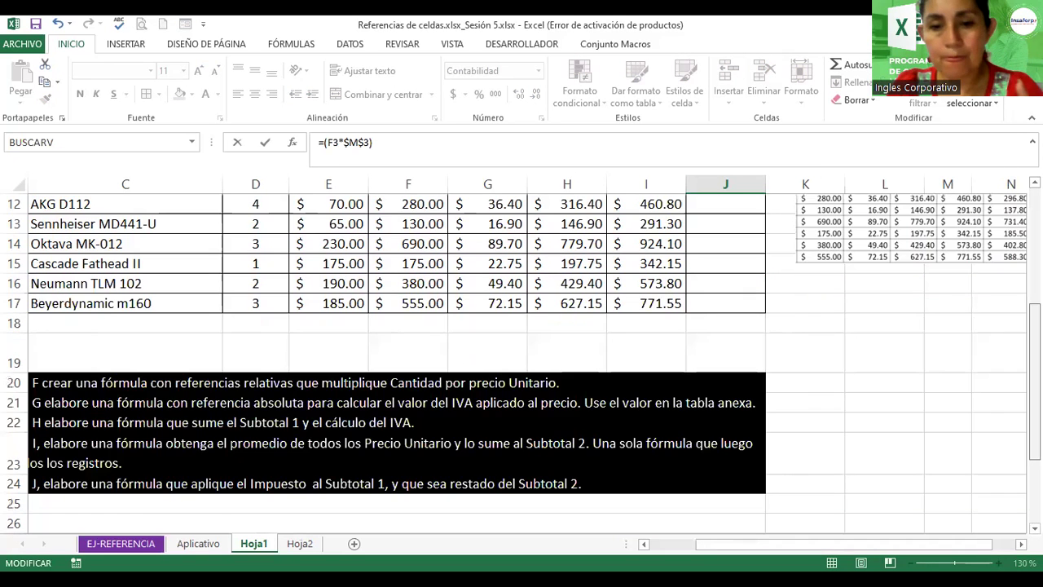
scroll(1016, 225, "up", 1)
scroll(1016, 225, "up", 3)
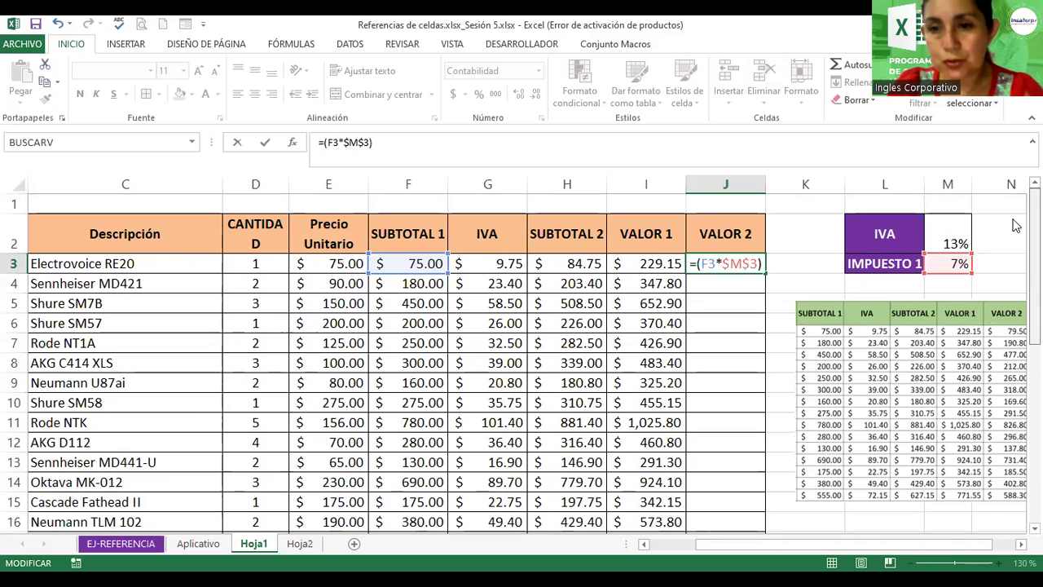
left_click(583, 261)
type("-")
key("Return")
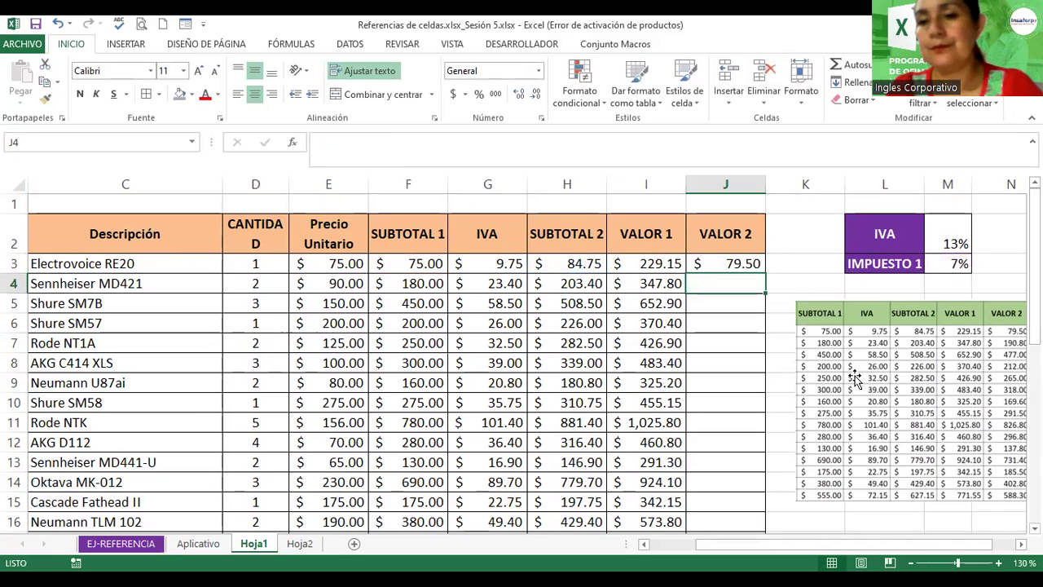
Fill the J3 formula down the VALOR 2 column and clear the selection
key("Up")
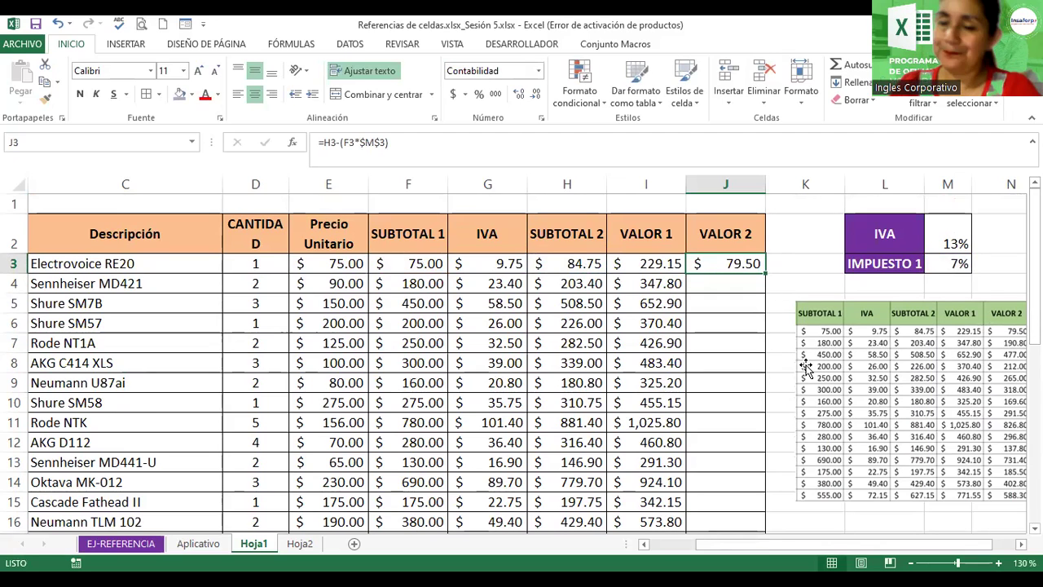
double_click(765, 275)
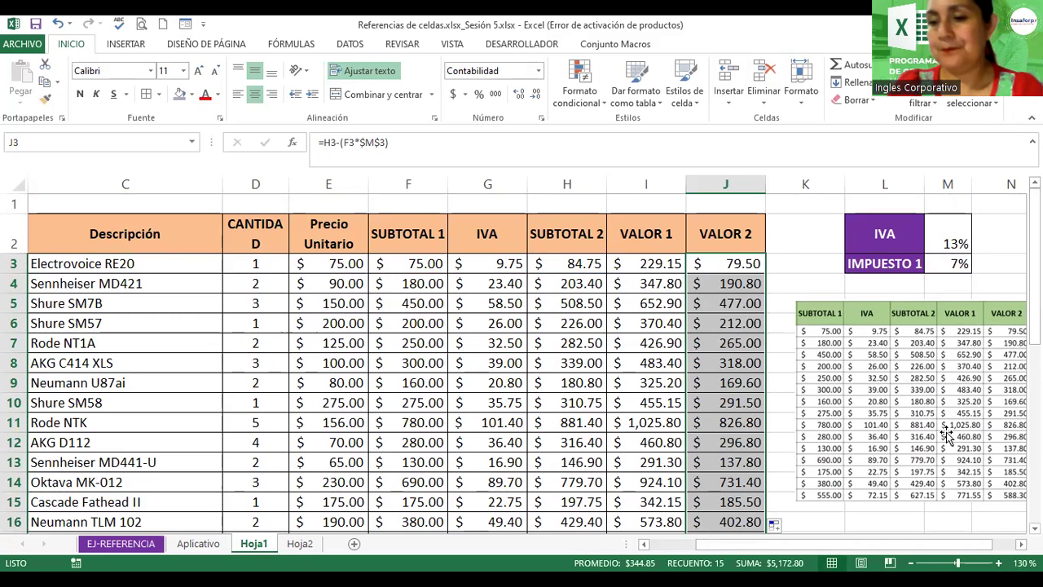
left_click(863, 526)
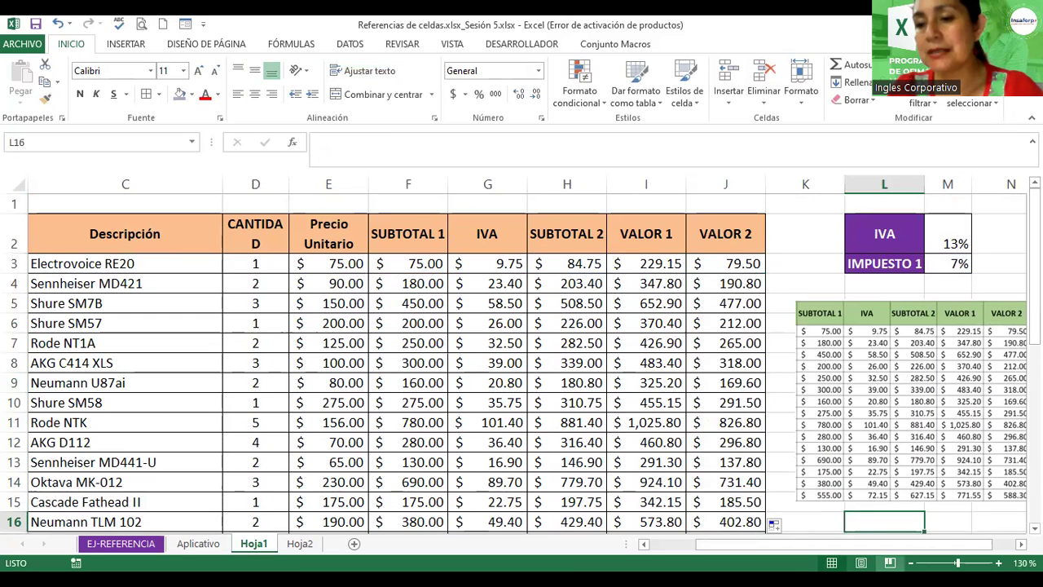
Select the small reference table picture beside the product table and delete it
scroll(865, 526, "down", 3)
scroll(866, 526, "down", 1)
scroll(865, 526, "down", 1)
scroll(866, 527, "down", 1)
left_click(135, 397)
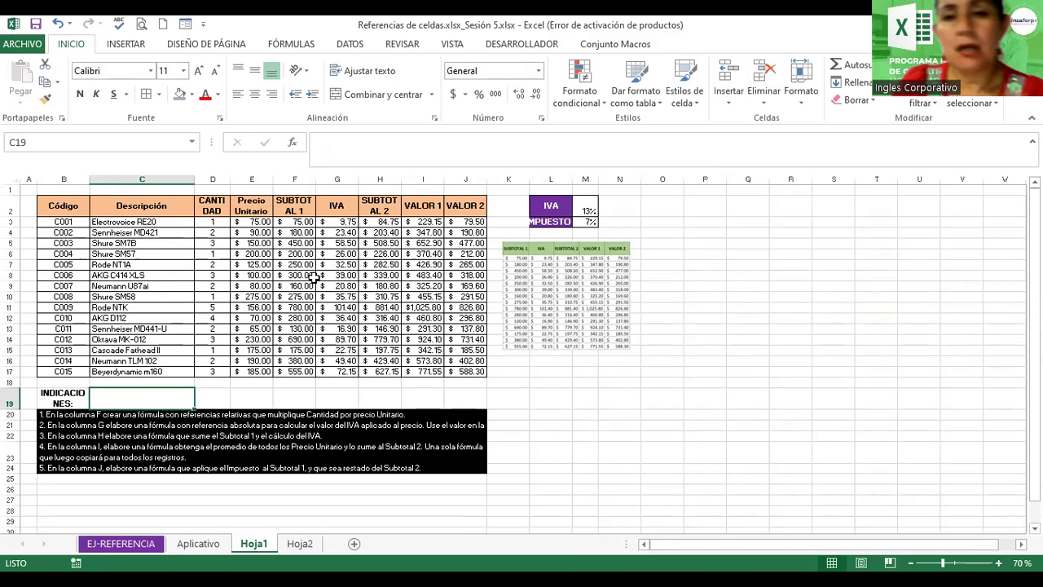
left_click_drag(559, 299, 630, 310)
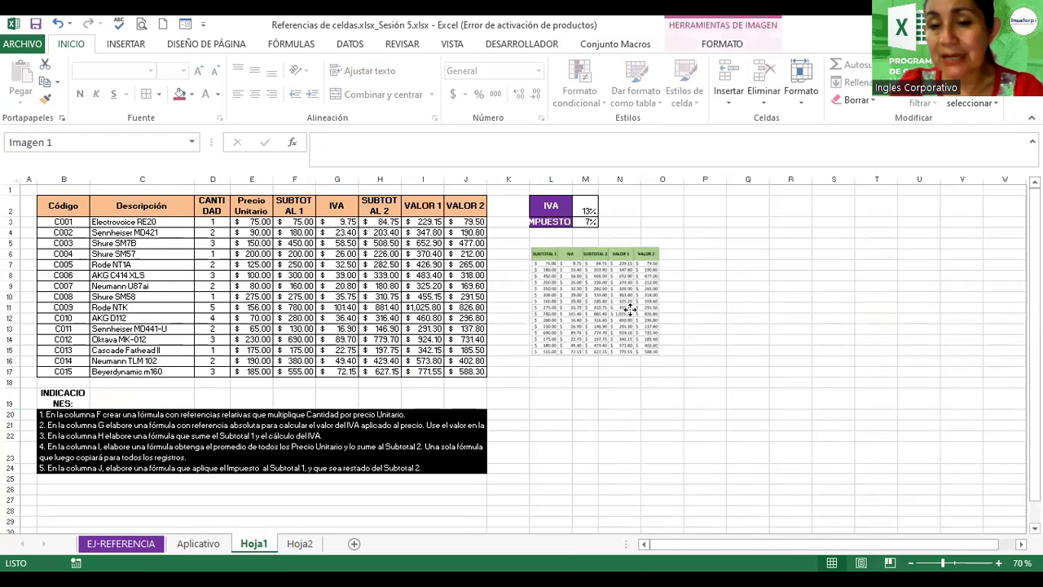
key("Delete")
Draw a left-up bent block arrow from Shapes beside the product table near L8, then widen it slightly
left_click(559, 275)
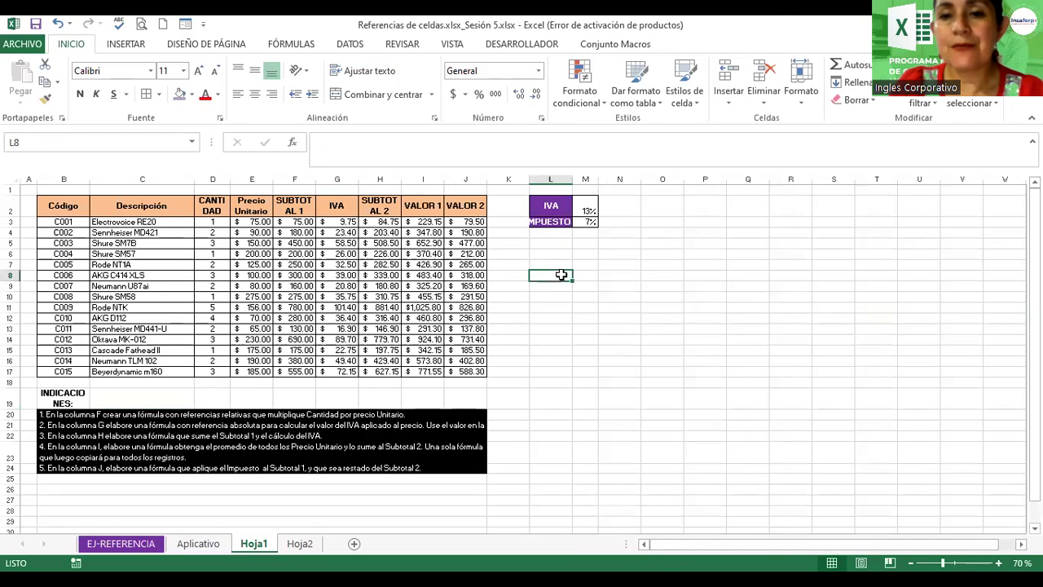
left_click(125, 45)
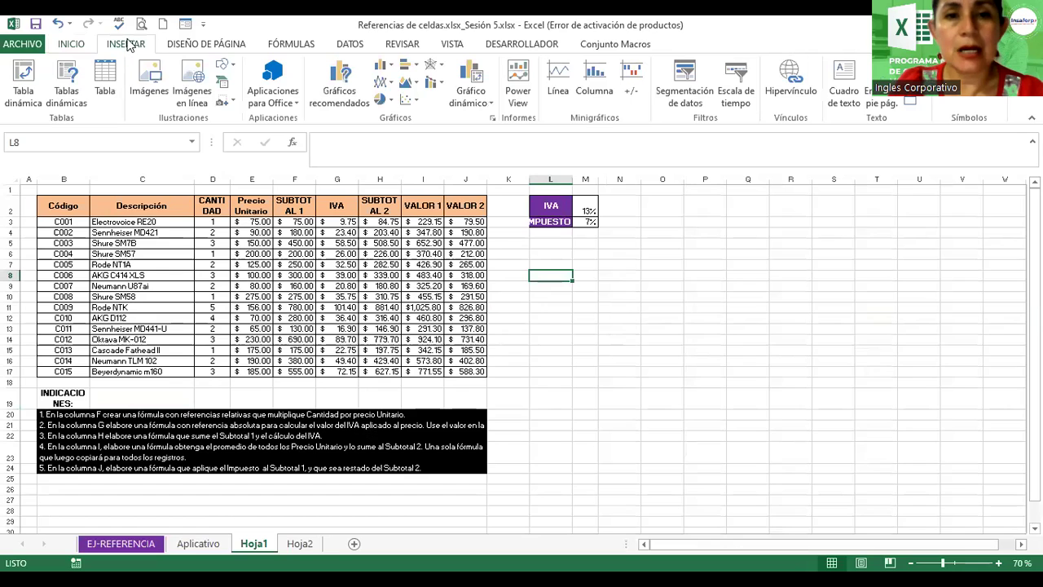
left_click(227, 66)
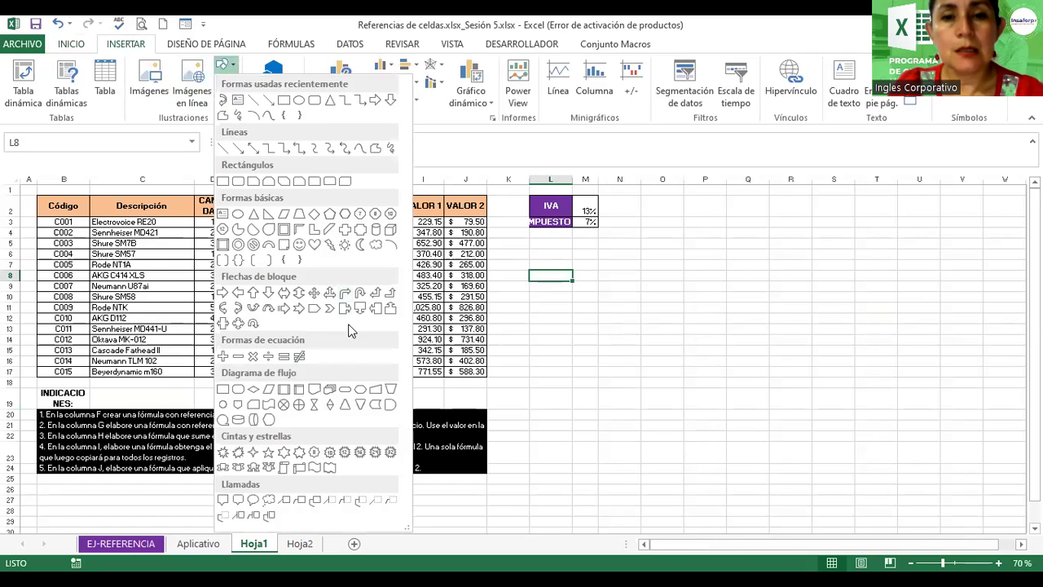
left_click(374, 292)
left_click_drag(560, 236, 494, 346)
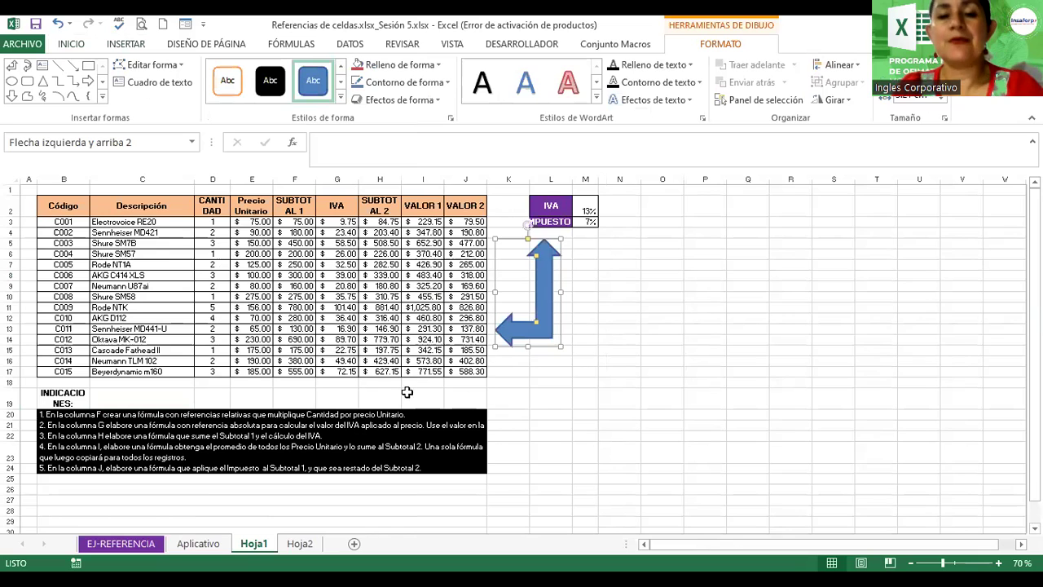
left_click(517, 363)
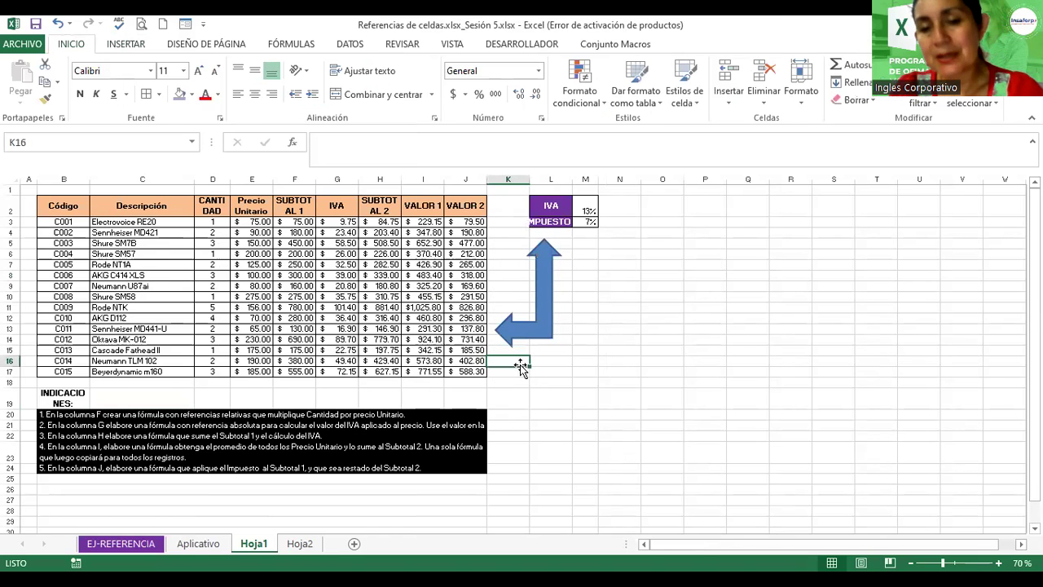
left_click(548, 281)
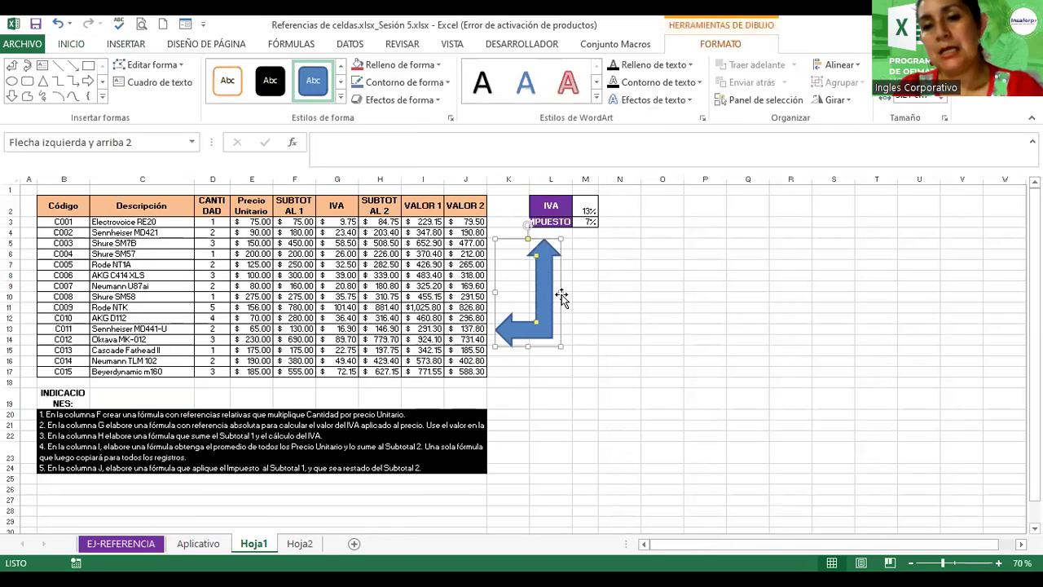
mouse_move(561, 292)
left_mouse_down()
mouse_move(579, 291)
mouse_move(559, 270)
left_mouse_up()
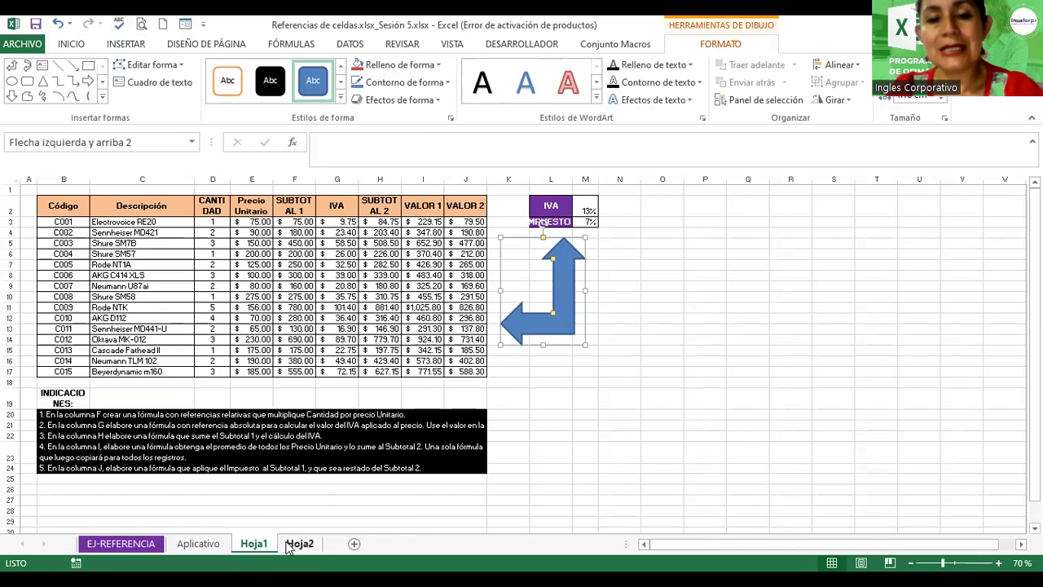
left_click(299, 544)
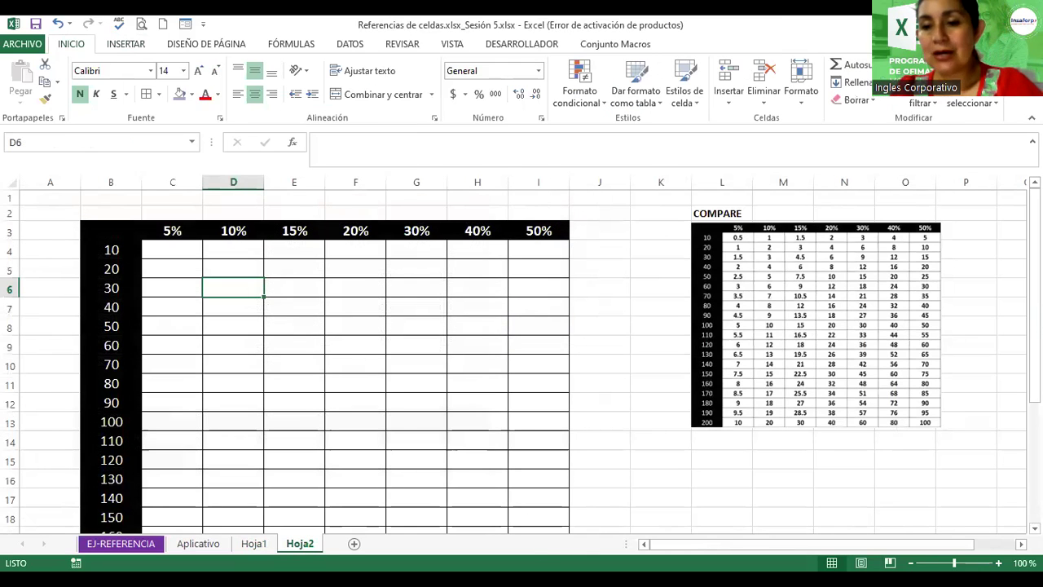
scroll(521, 354, "down", 2)
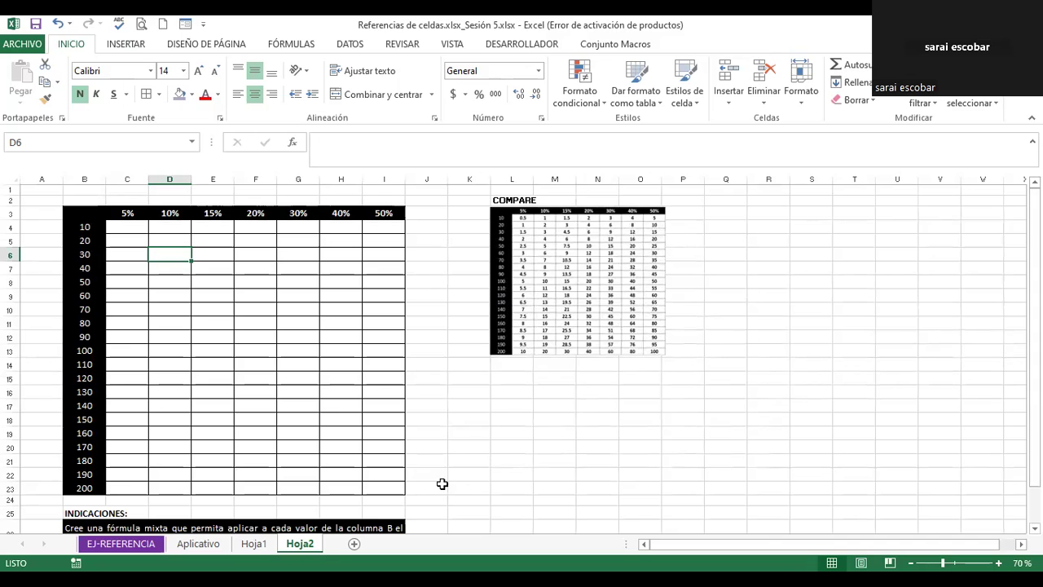
left_click(262, 547)
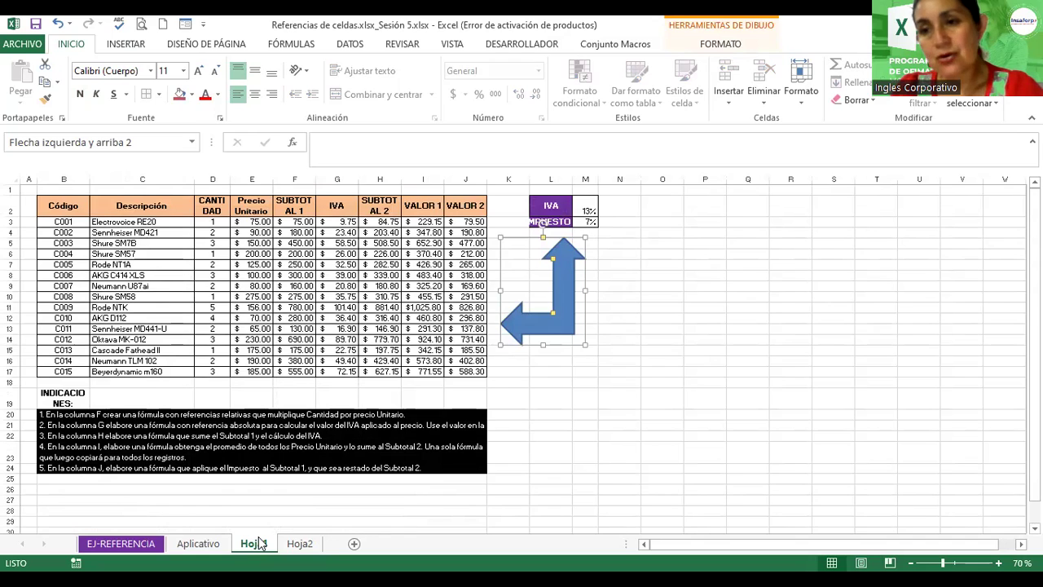
Set the Hoja1 tab colour to green, then switch to the Hoja2 percentage grid sheet
right_click(259, 544)
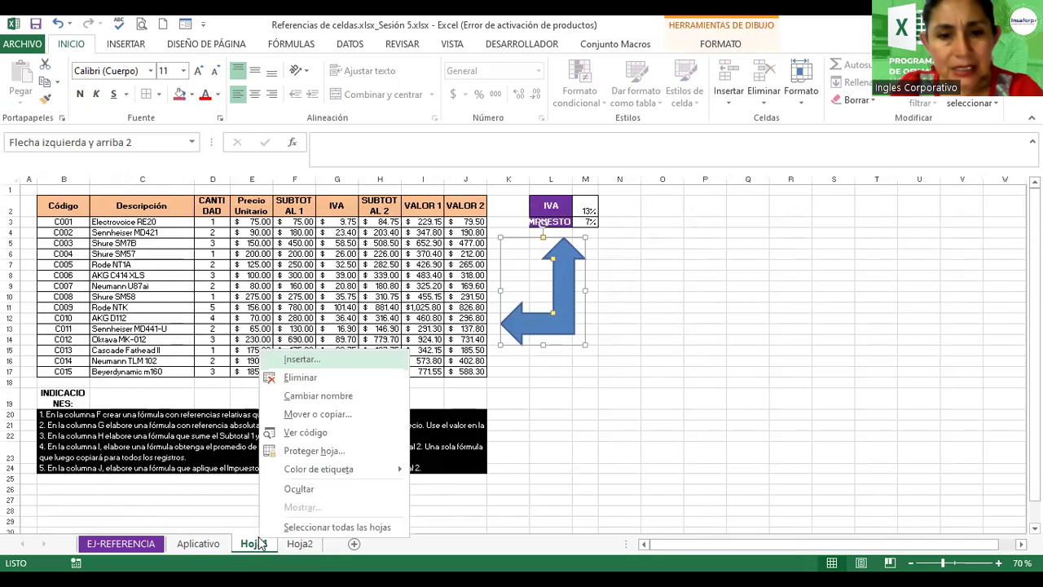
mouse_move(356, 468)
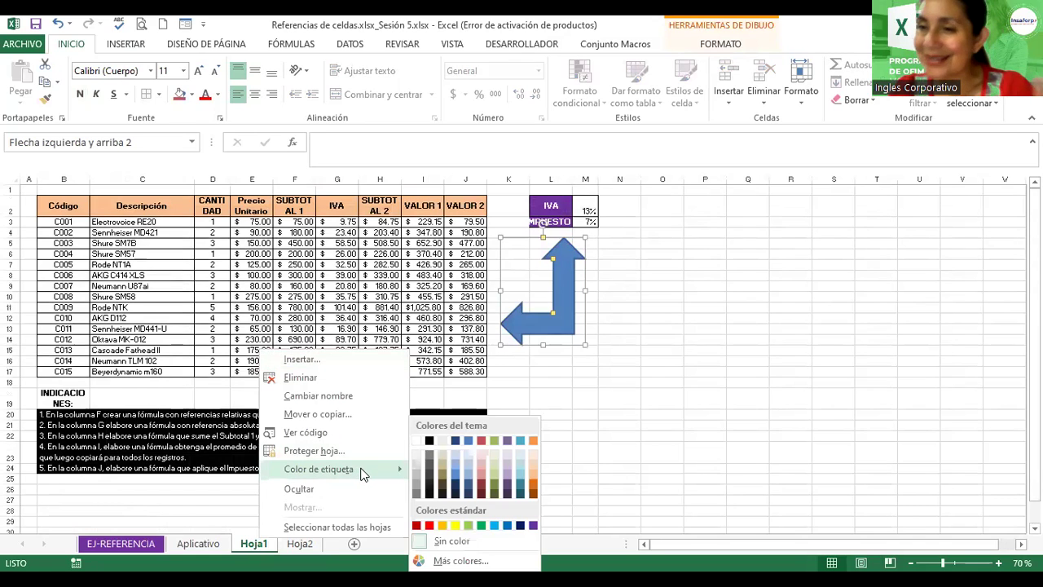
left_click(492, 489)
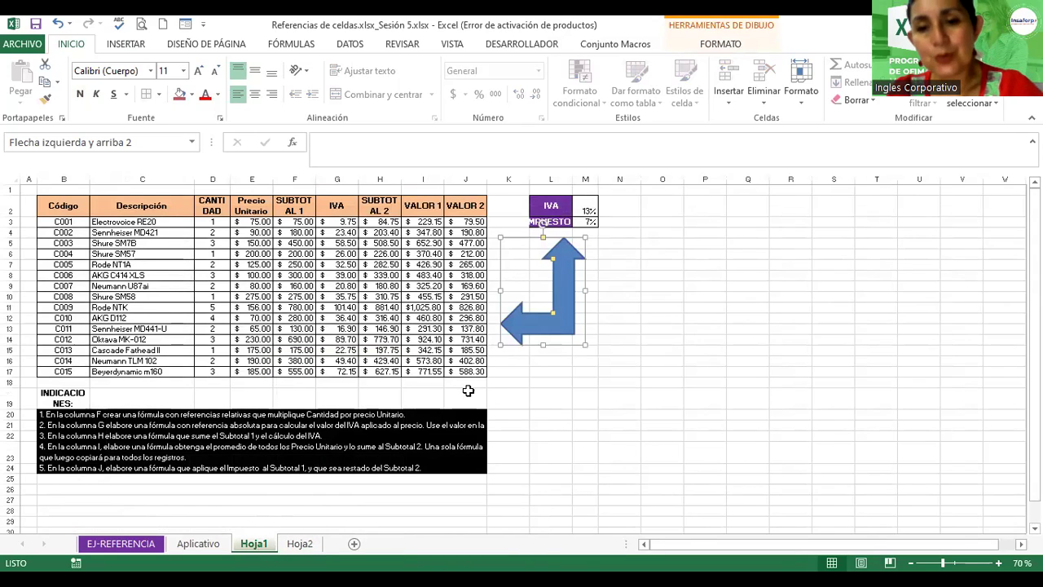
left_click(516, 371)
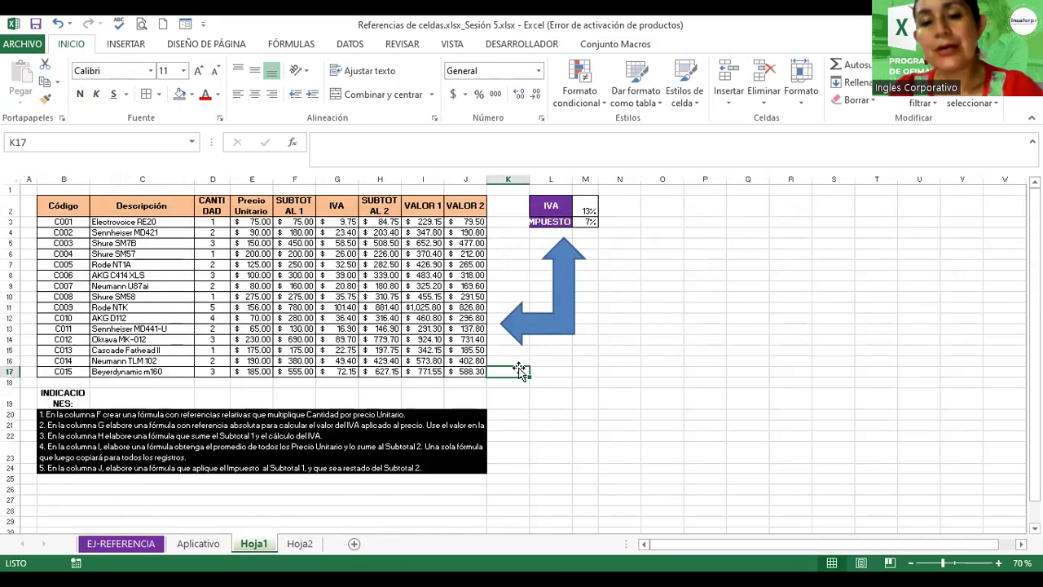
left_click(299, 544)
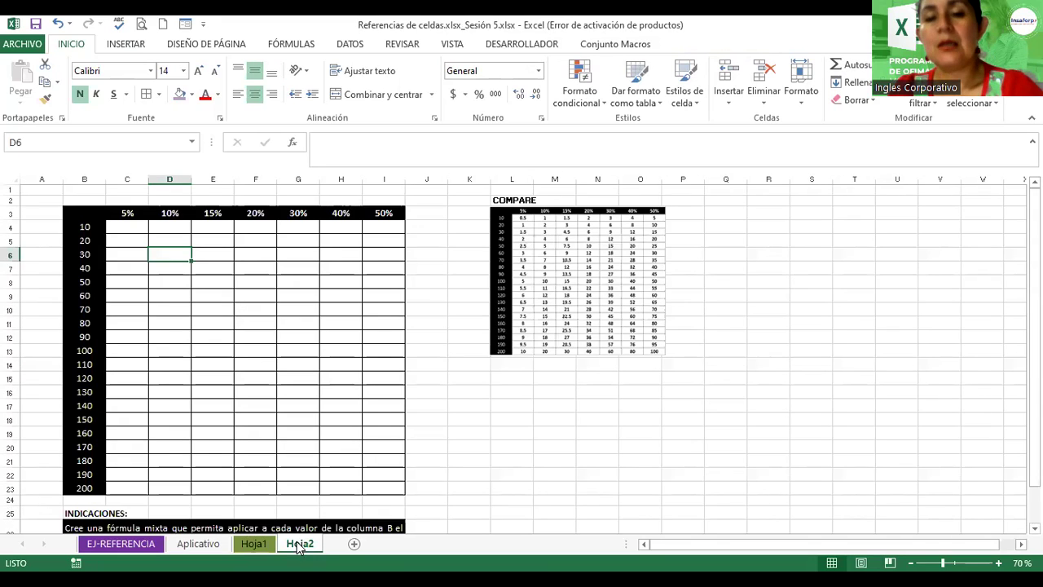
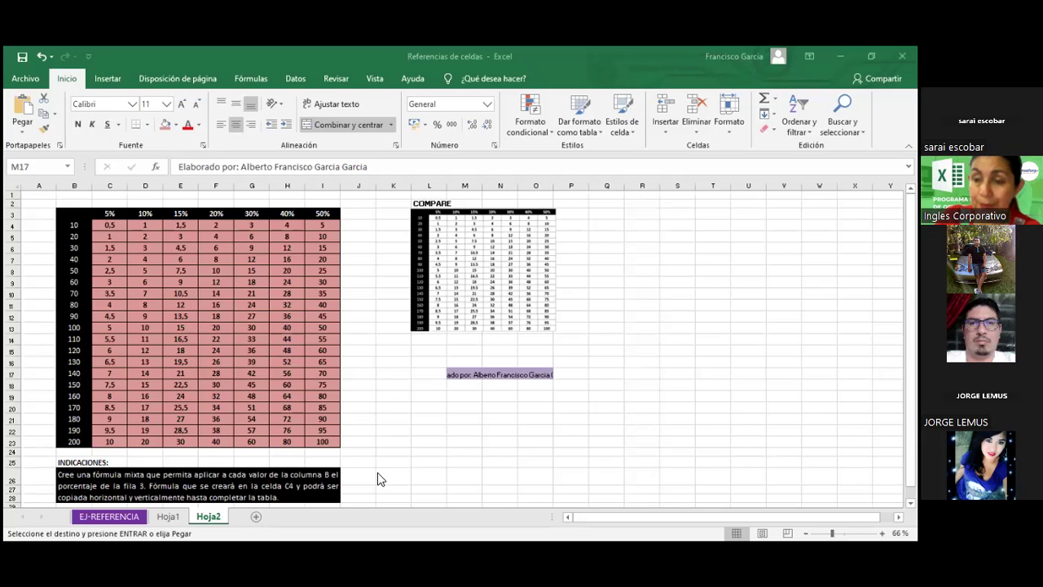
Enter edit mode on the merged cell M17:O17 holding the 'Elaborado por' credit line
double_click(541, 359)
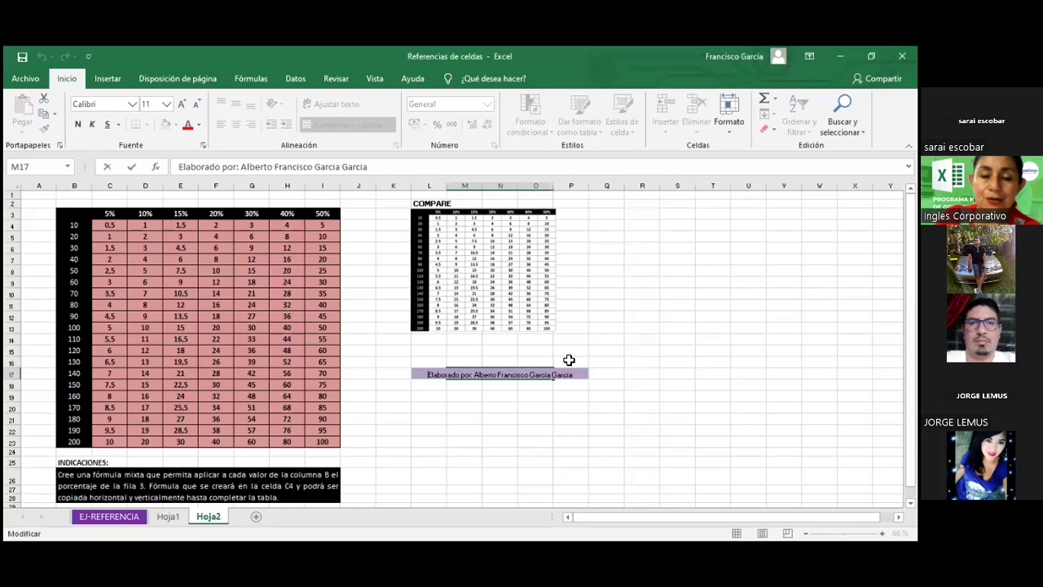